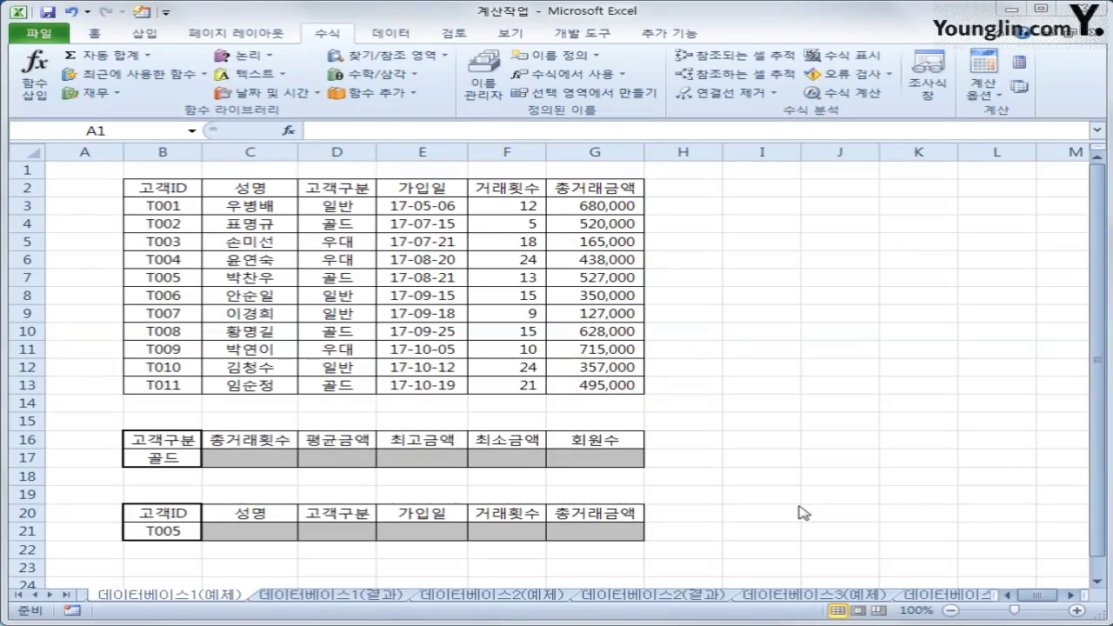
left_click(162, 441)
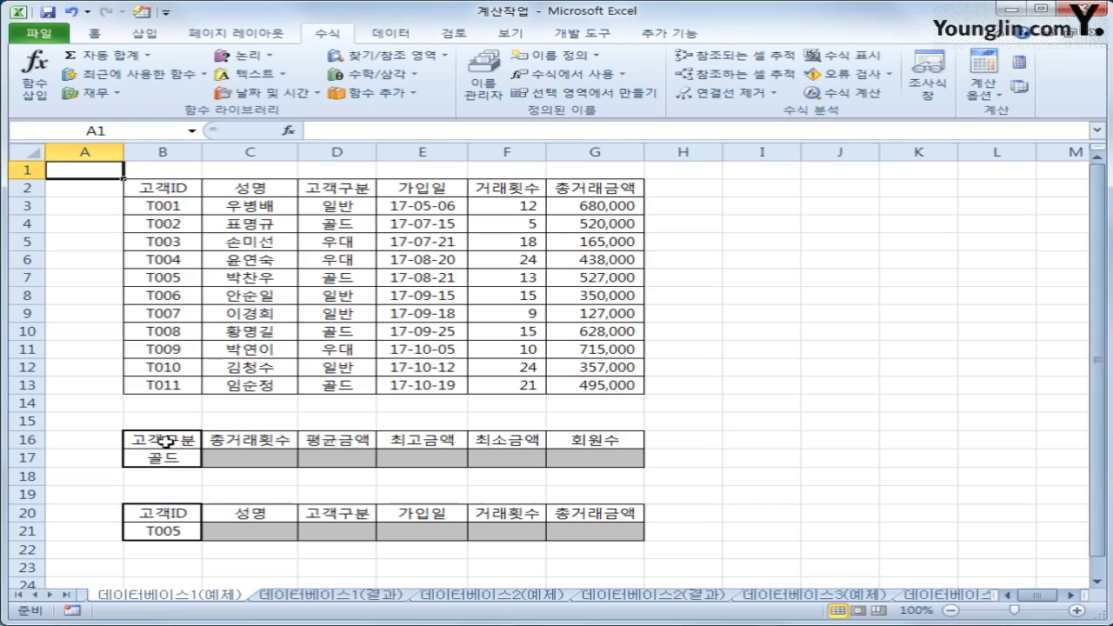
left_click(162, 459)
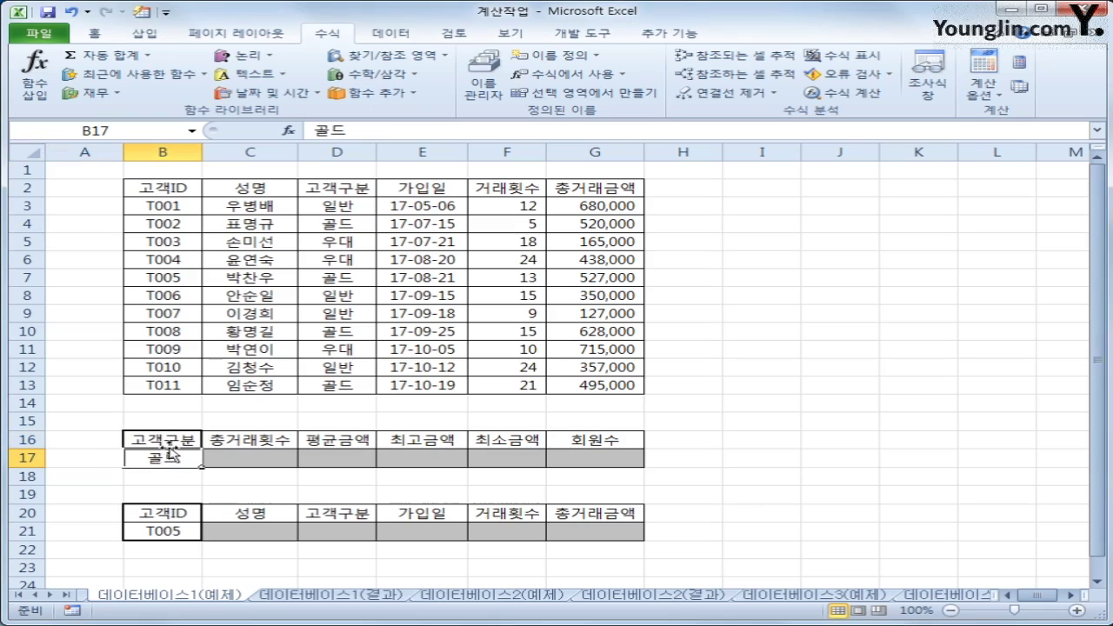
left_click_drag(168, 441, 161, 454)
left_click(272, 464)
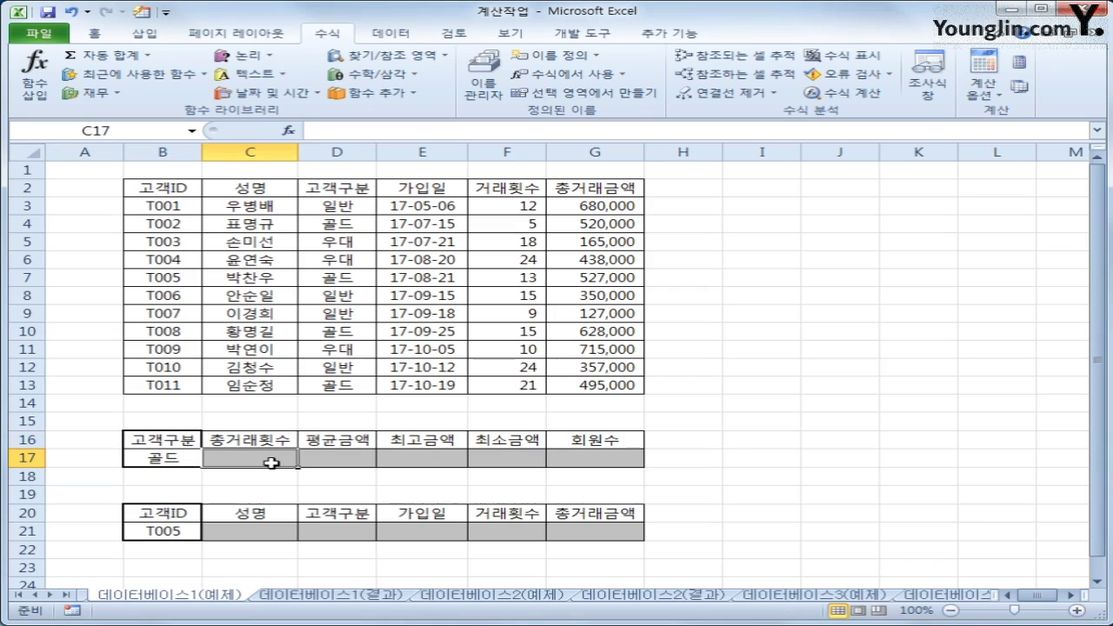
left_click_drag(509, 208, 510, 385)
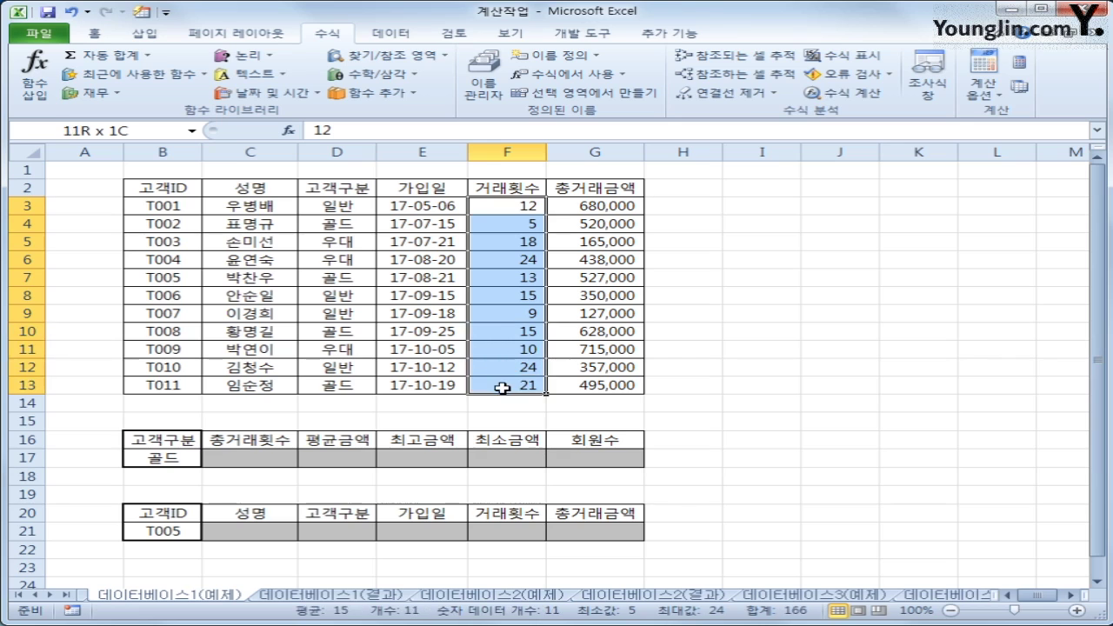
Insert the DSUM function from the 데이터베이스 category into cell C17 under 총거래횟수.
left_click(247, 463)
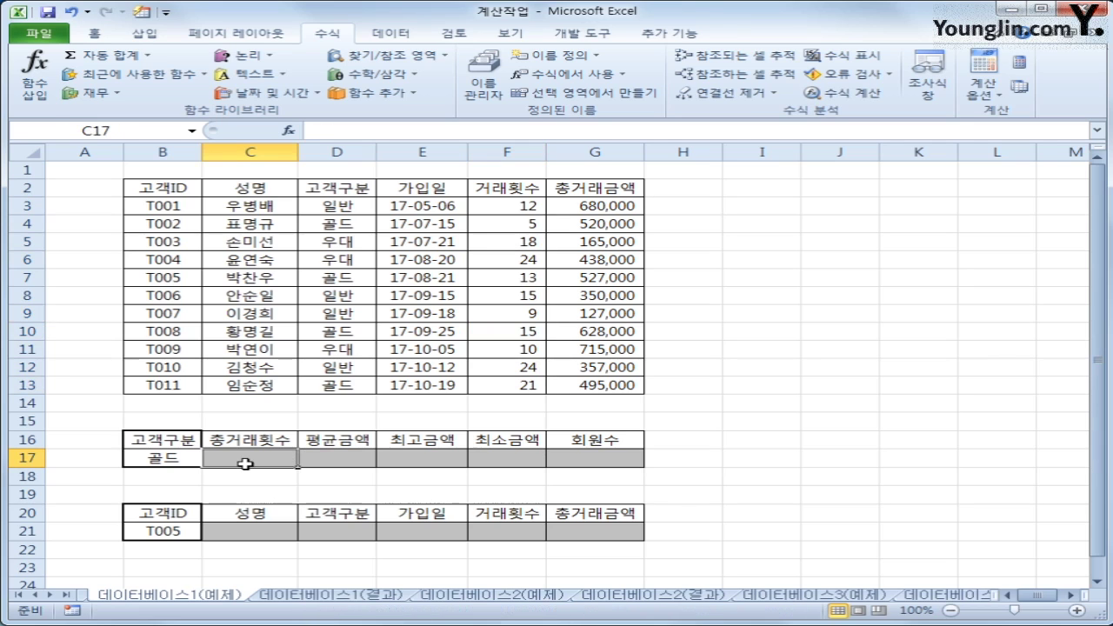
left_click(289, 132)
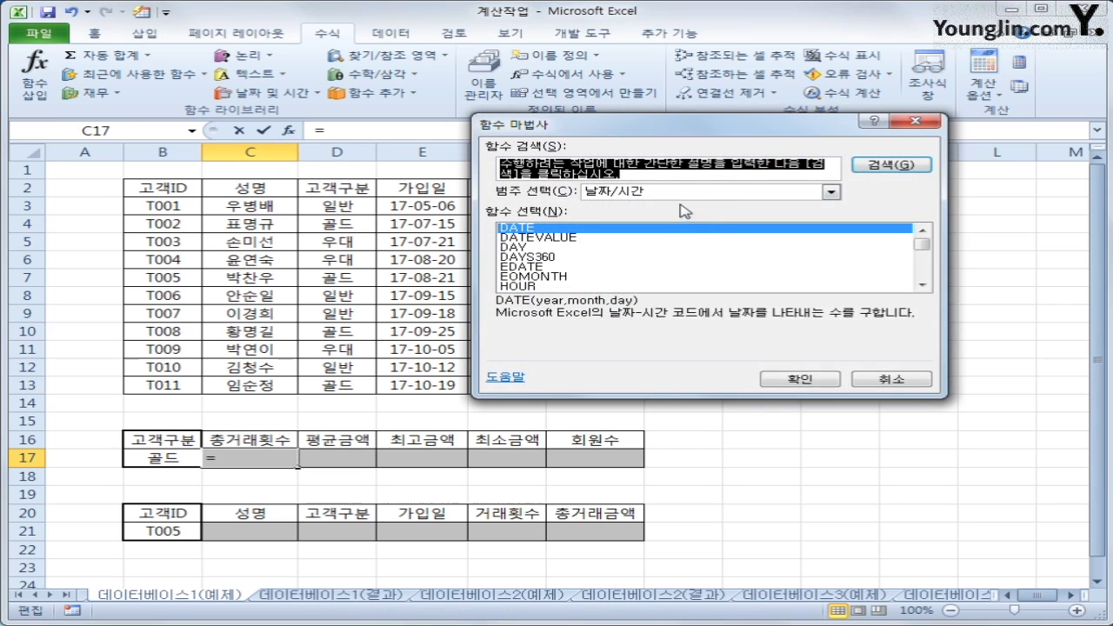
left_click(686, 192)
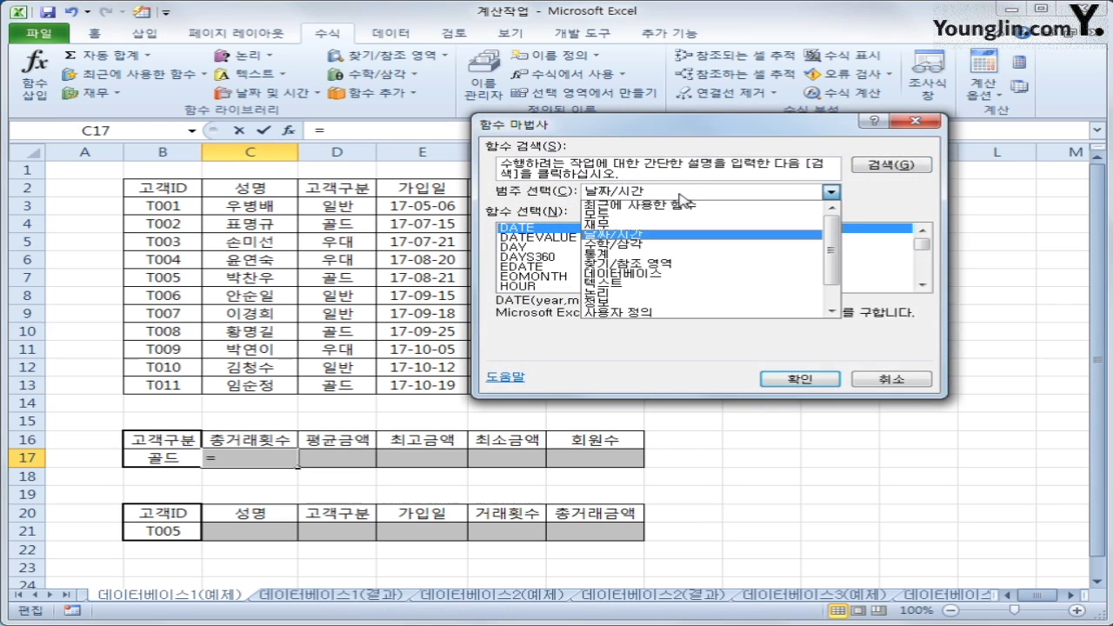
left_click(689, 280)
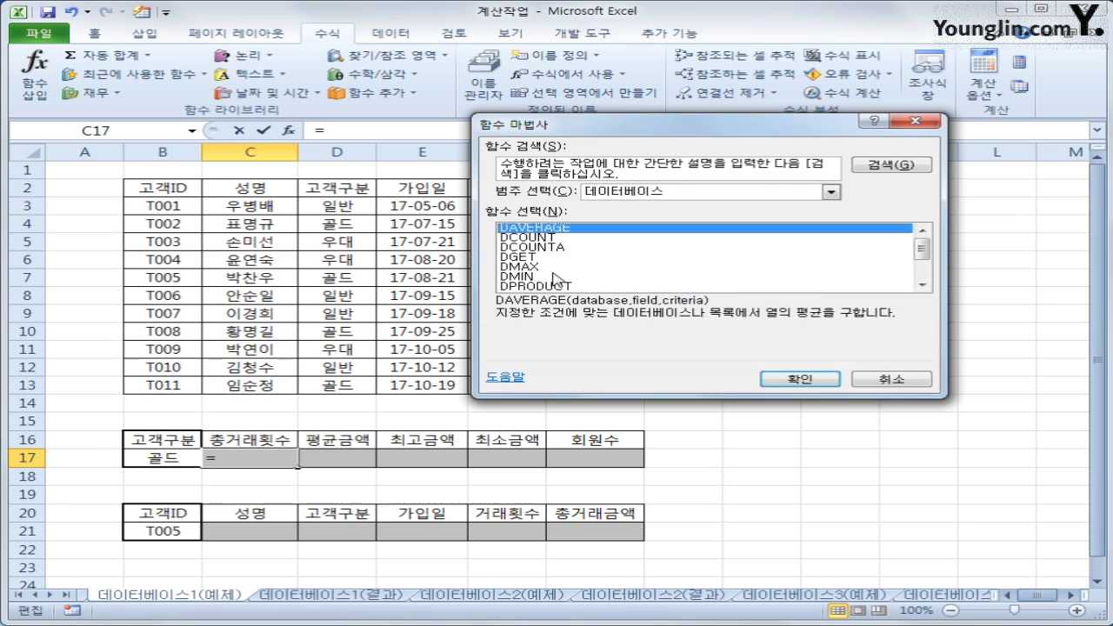
left_click(922, 272)
left_click(700, 278)
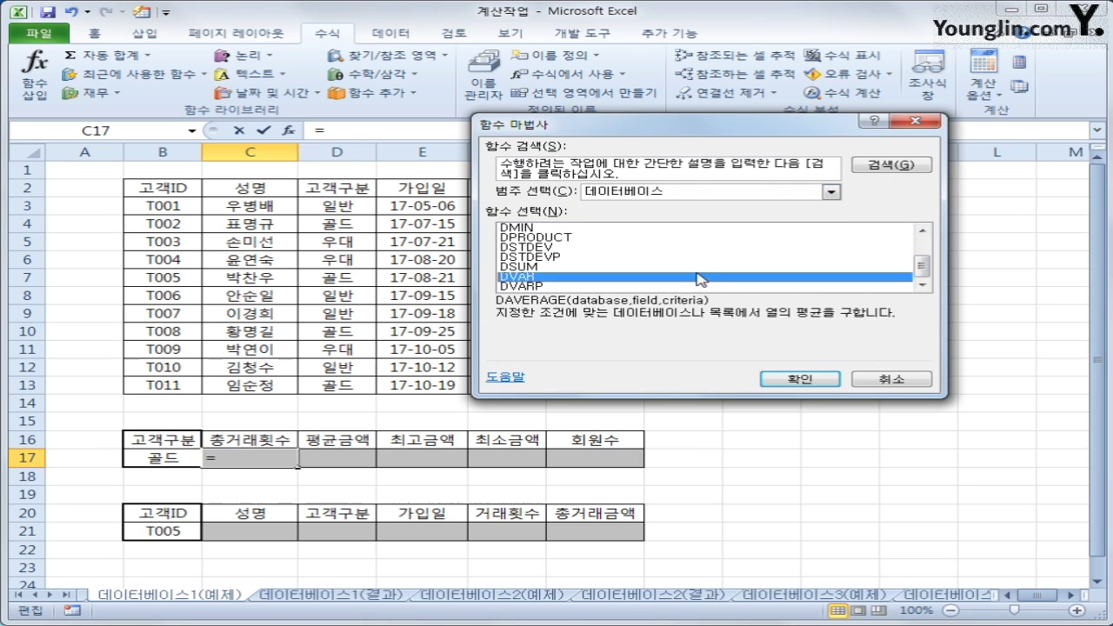
left_click(696, 267)
left_click(795, 380)
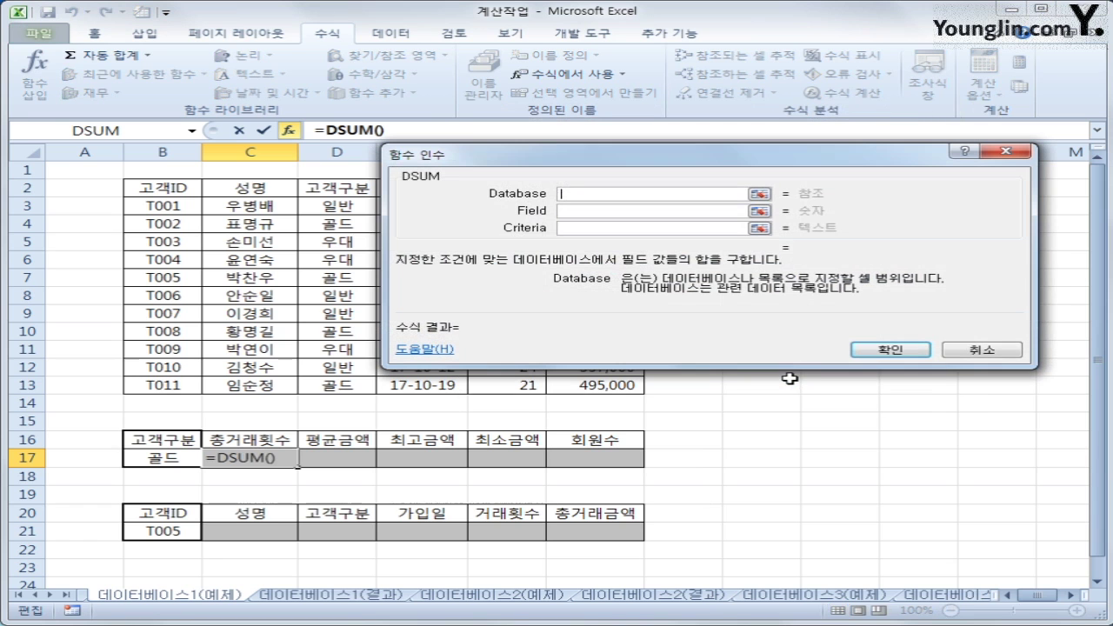
Complete the DSUM arguments with database B2:G13, field F2 and criteria B16:B17.
left_click_drag(174, 198, 562, 386)
left_click(609, 213)
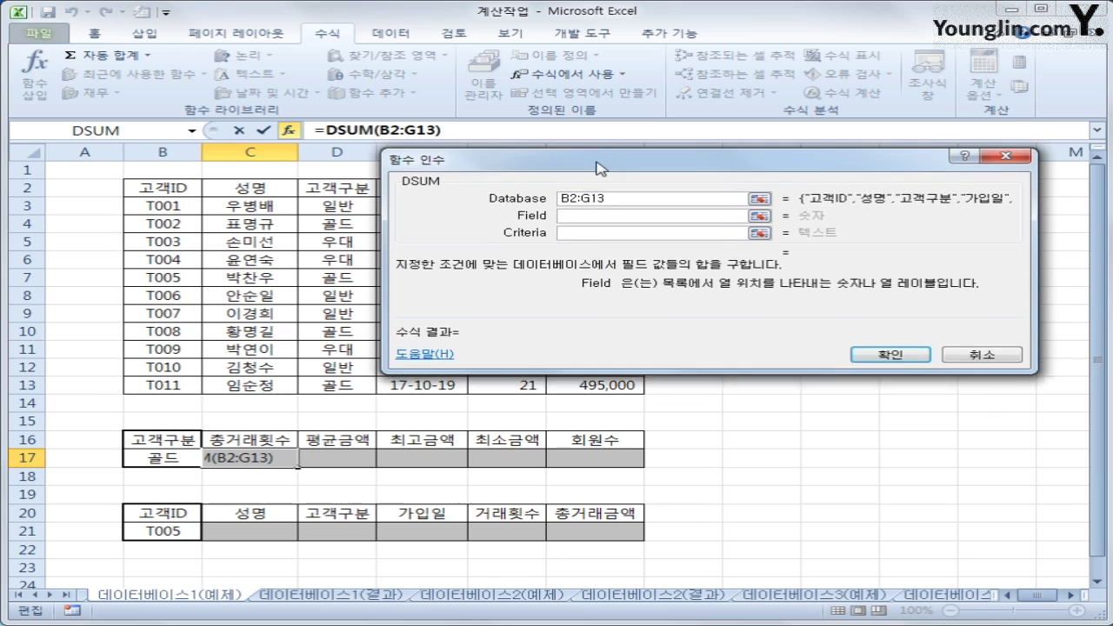
left_click_drag(600, 156, 624, 294)
left_click(527, 193)
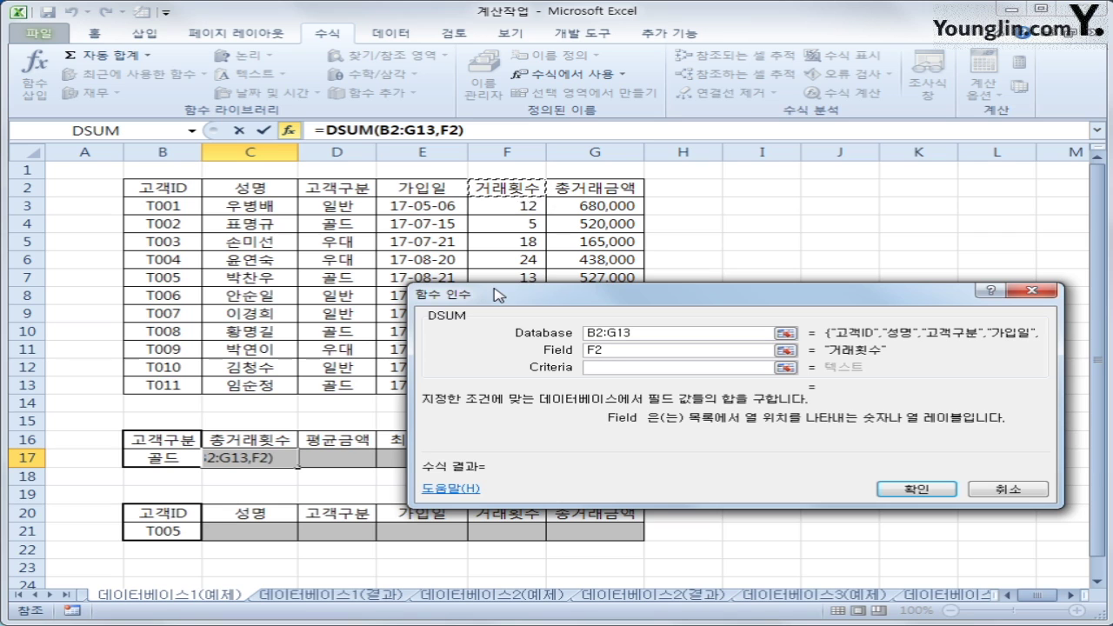
left_click(584, 367)
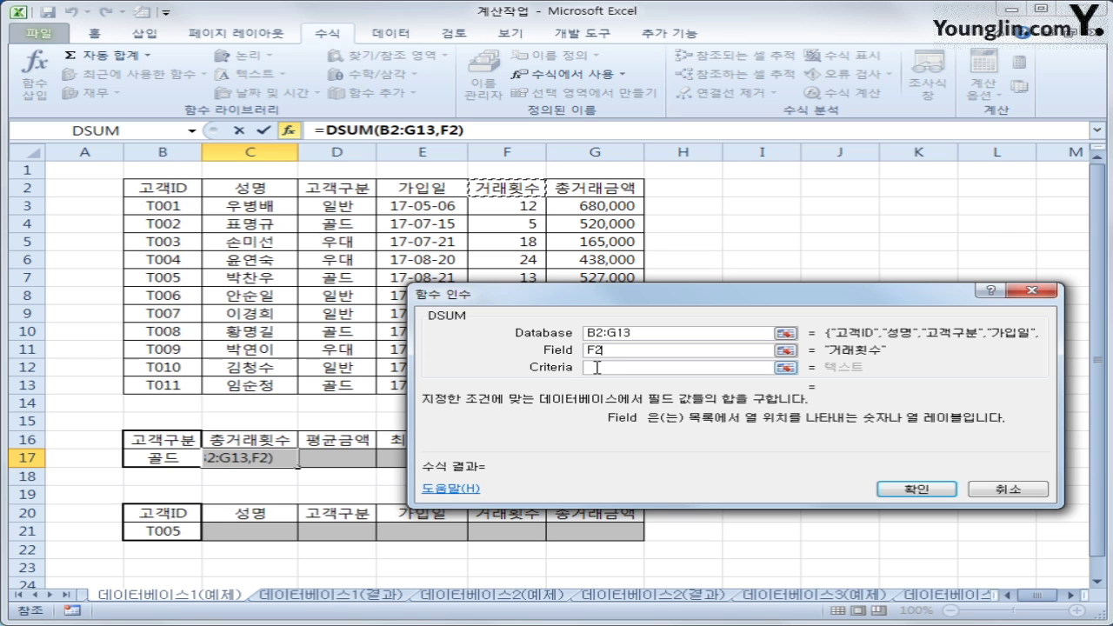
left_click_drag(143, 443, 148, 457)
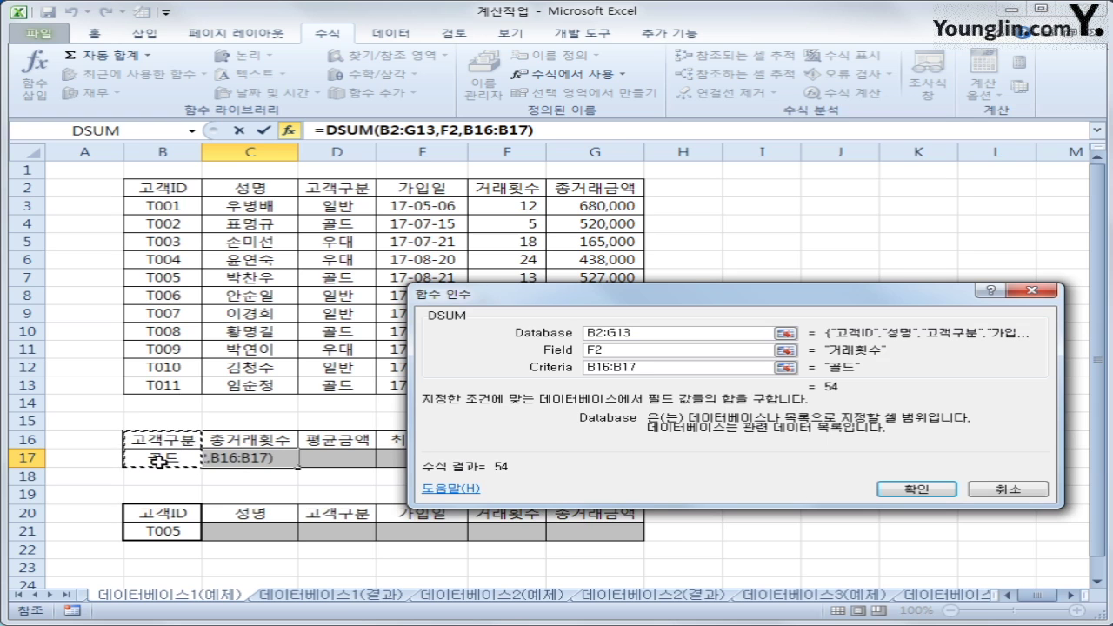
left_click(919, 491)
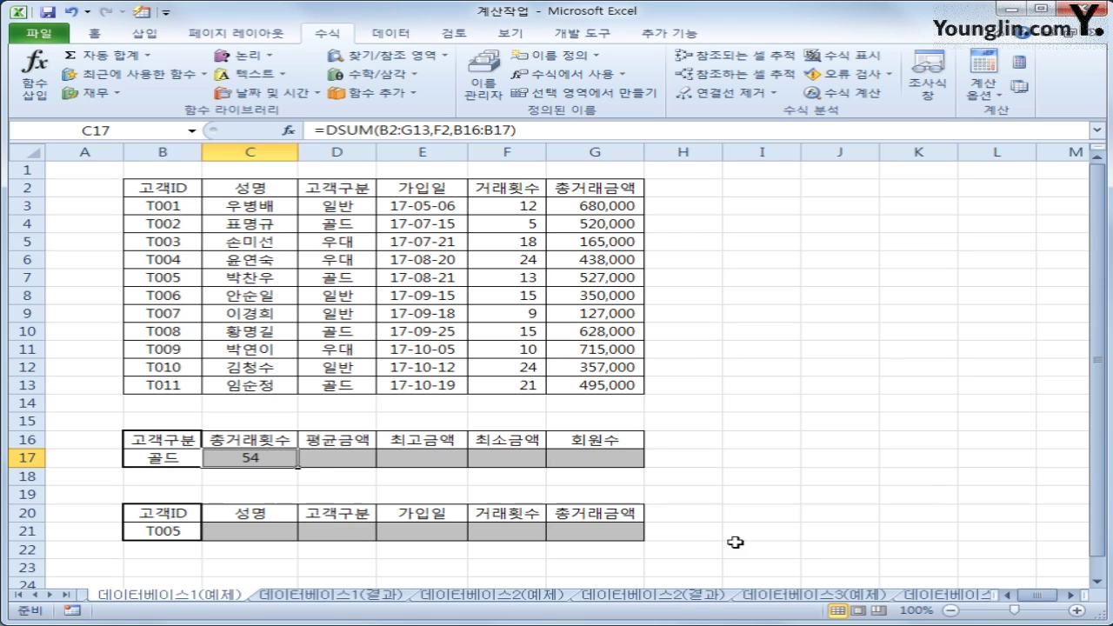
Calculate 평균금액 in D17 with DAVERAGE, using database B2:G13, field G2 and criteria B16:B17.
left_click(311, 459)
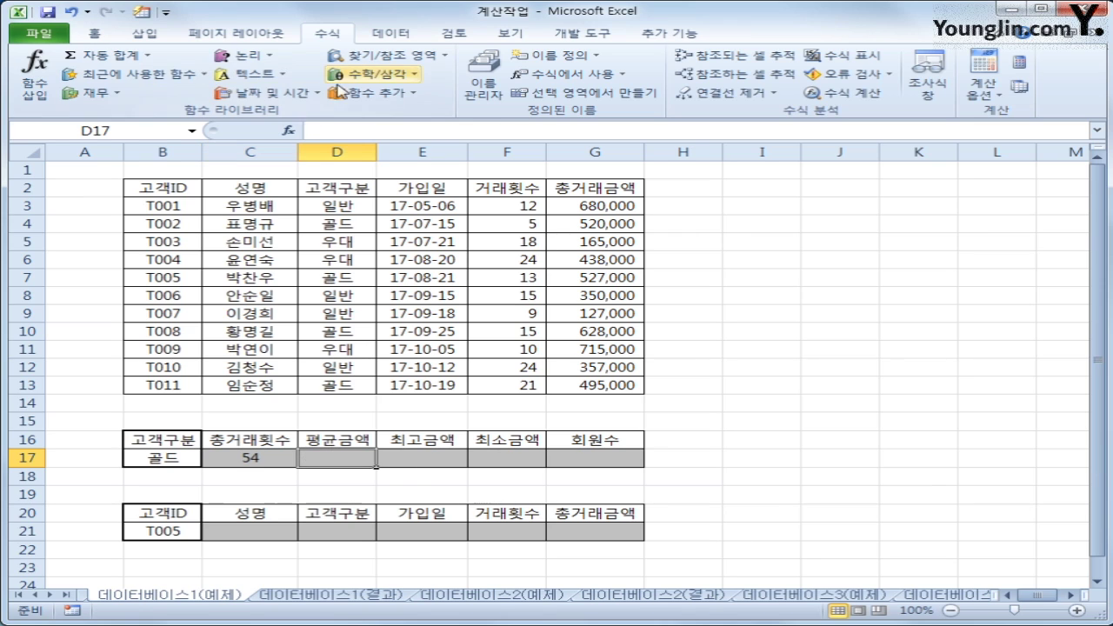
left_click(287, 129)
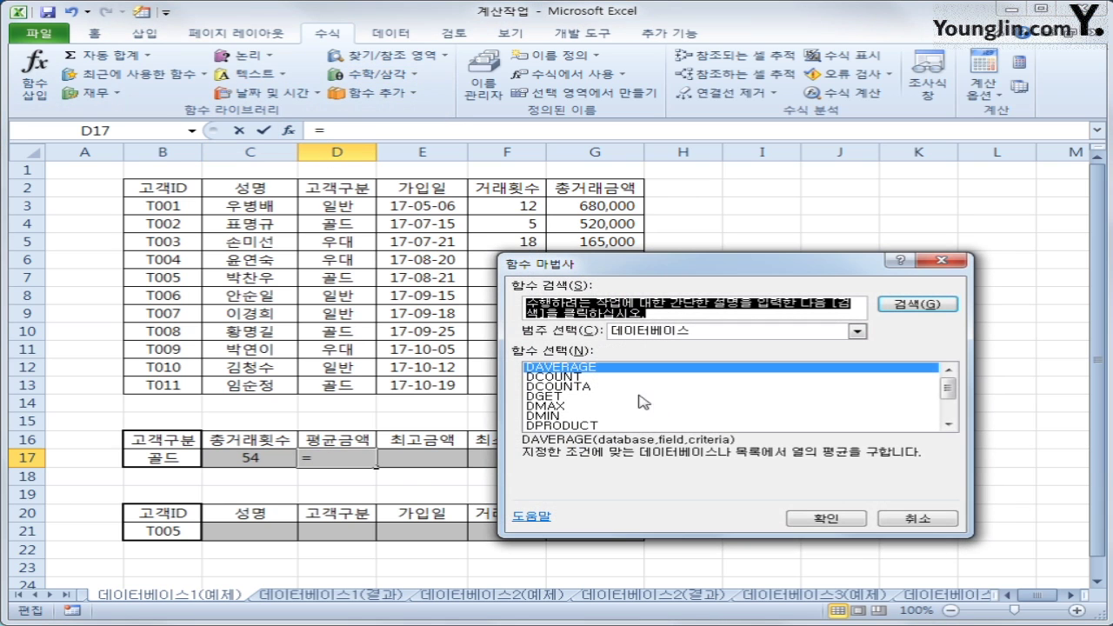
left_click(826, 518)
left_click_drag(174, 190, 569, 387)
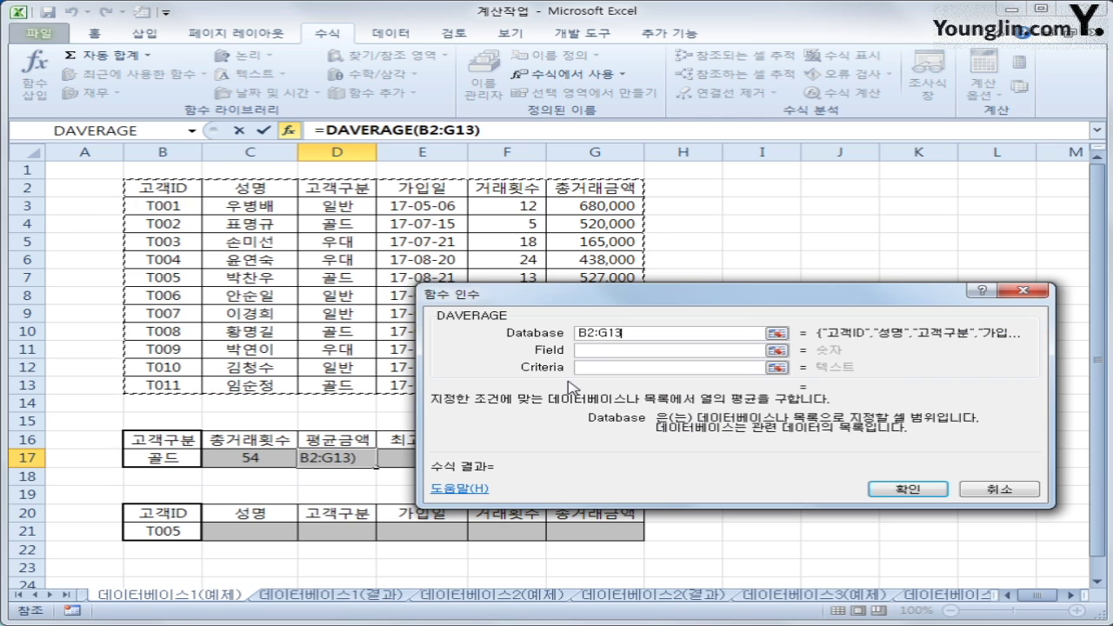
left_click(604, 352)
left_click(593, 188)
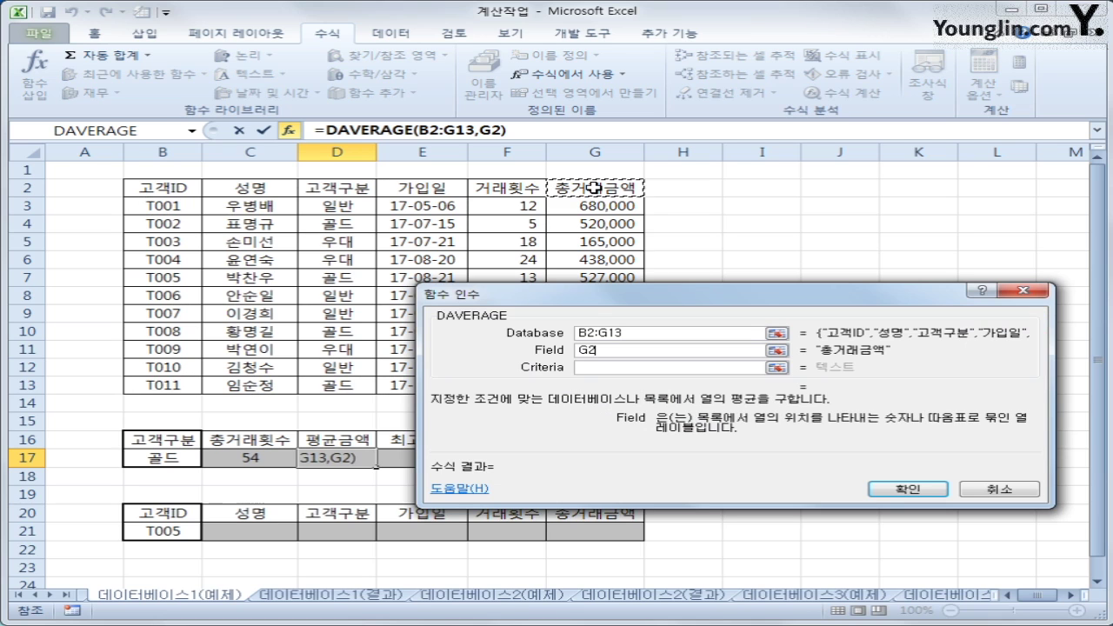
left_click(599, 367)
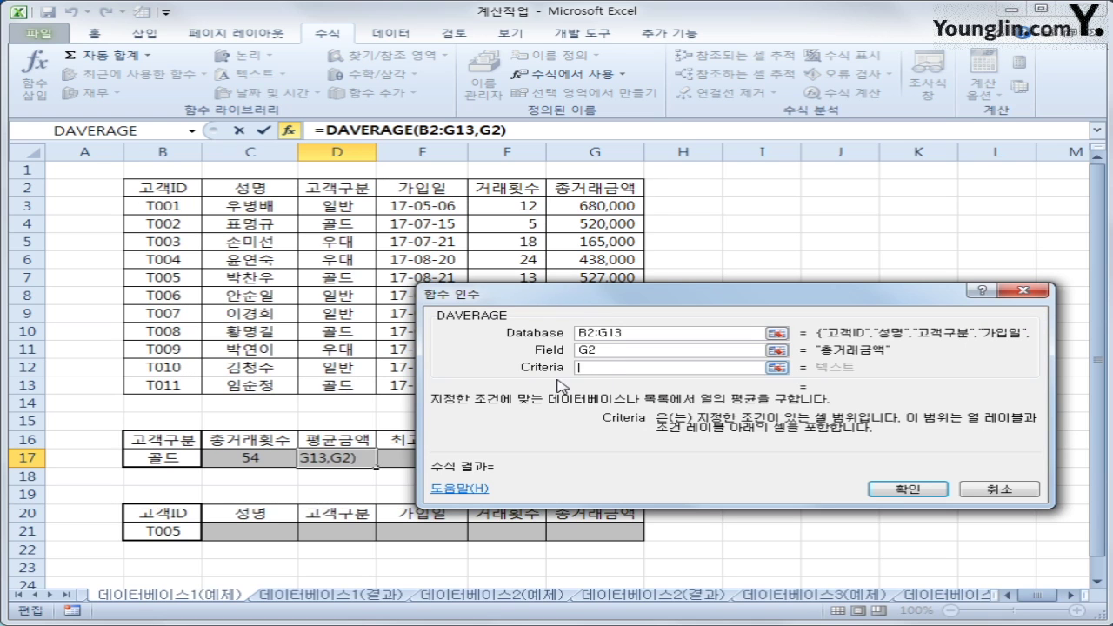
left_click_drag(174, 442, 174, 459)
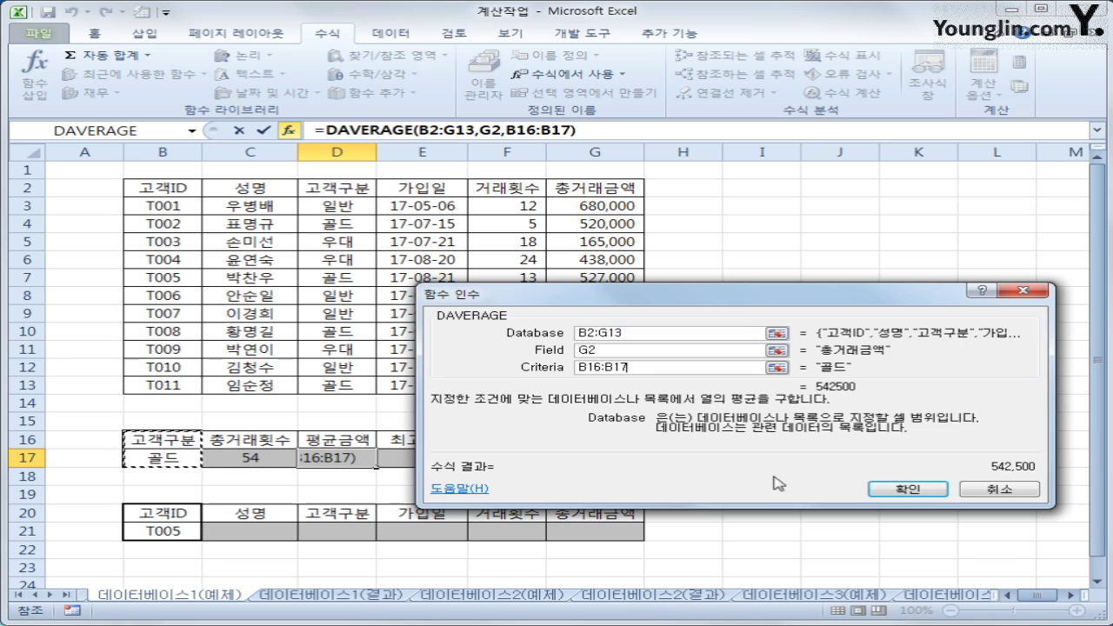
left_click(913, 490)
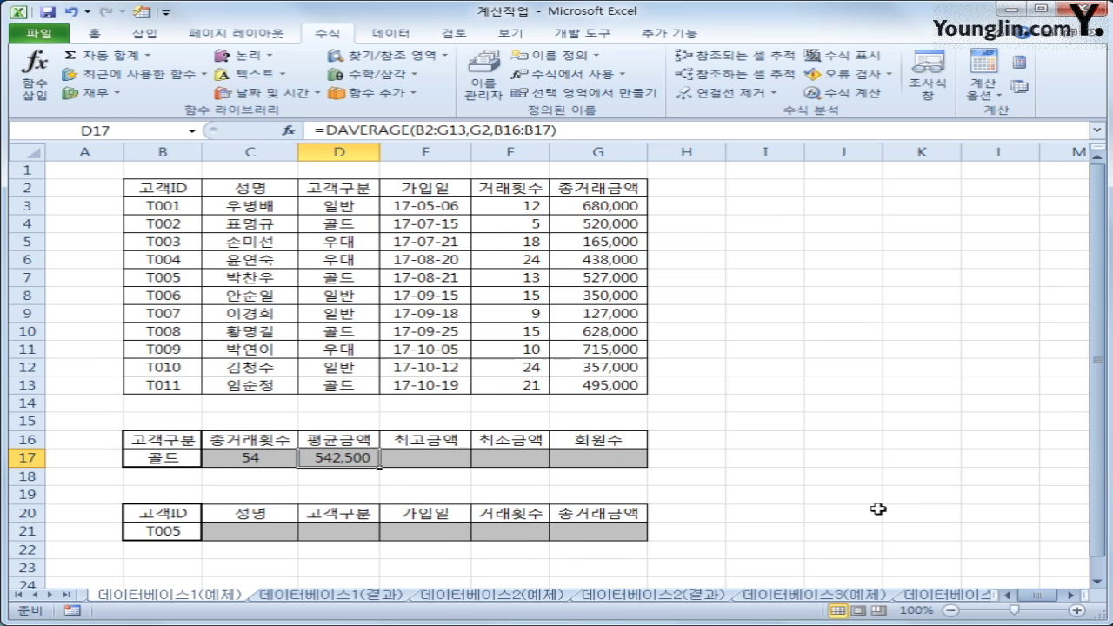
Calculate 최고금액 in E17 with DMAX, using database B2:G13, field G2 and criteria B16:B17.
left_click(448, 456)
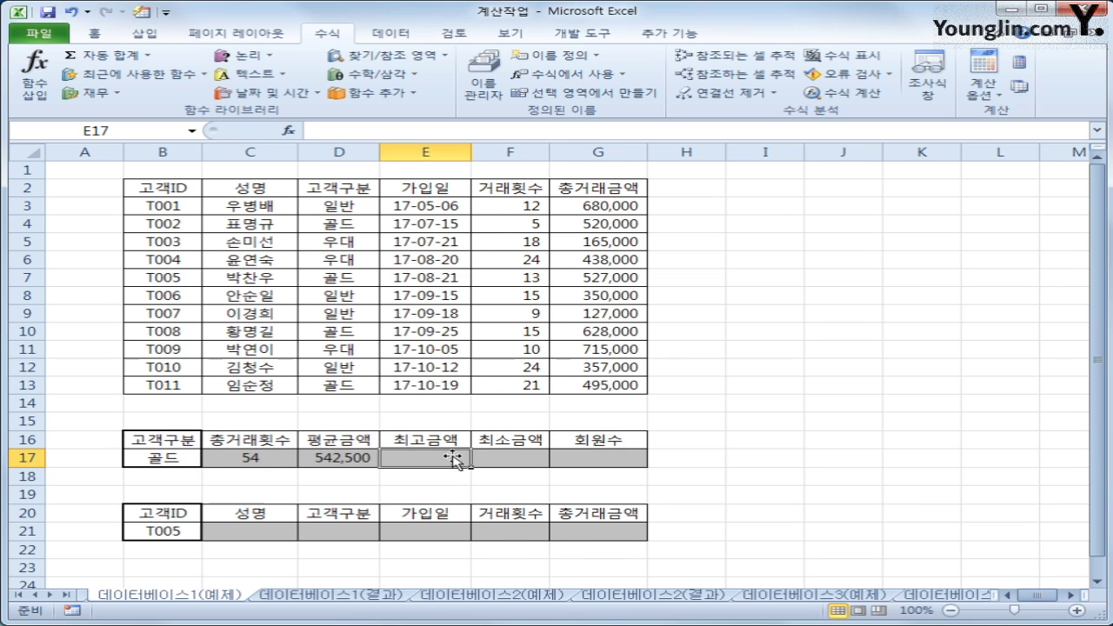
left_click(289, 130)
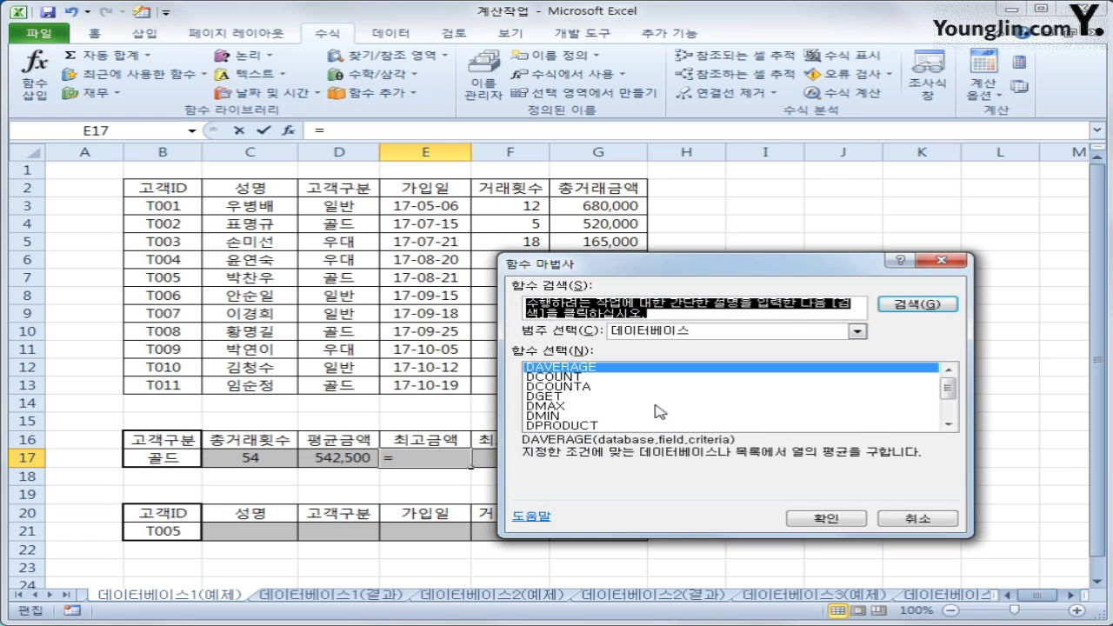
left_click(663, 406)
left_click(826, 518)
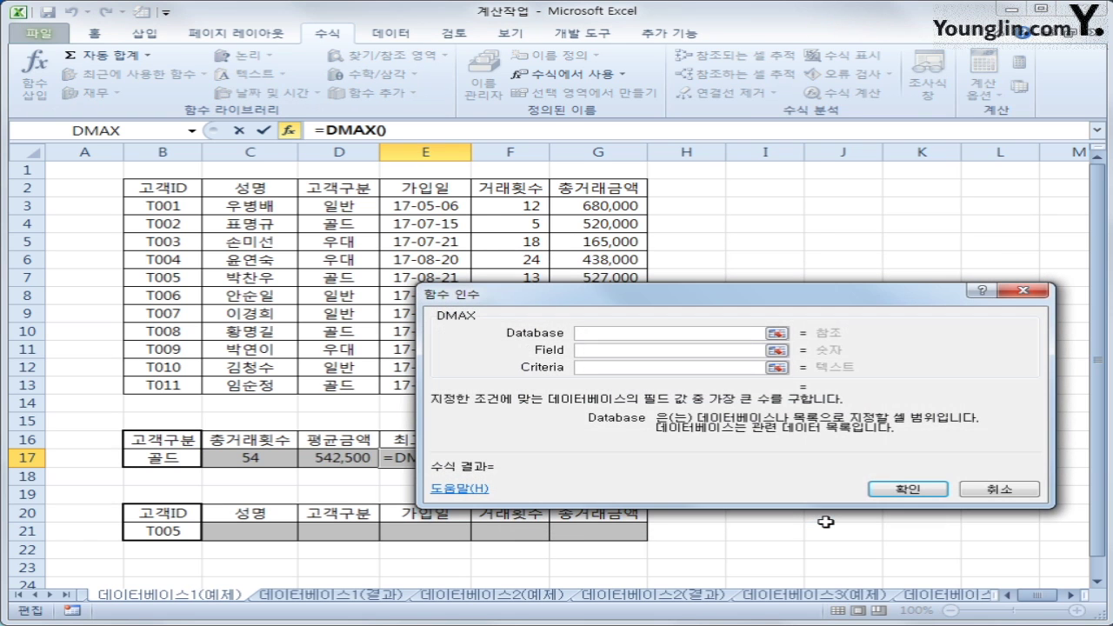
left_click_drag(163, 190, 577, 383)
left_click(623, 353)
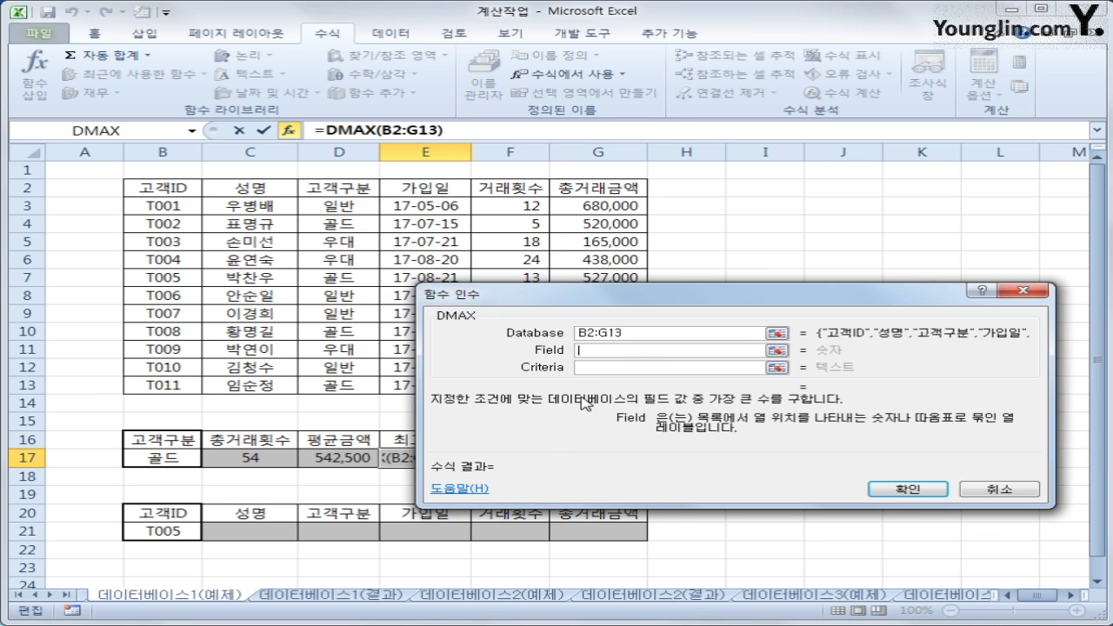
left_click(600, 184)
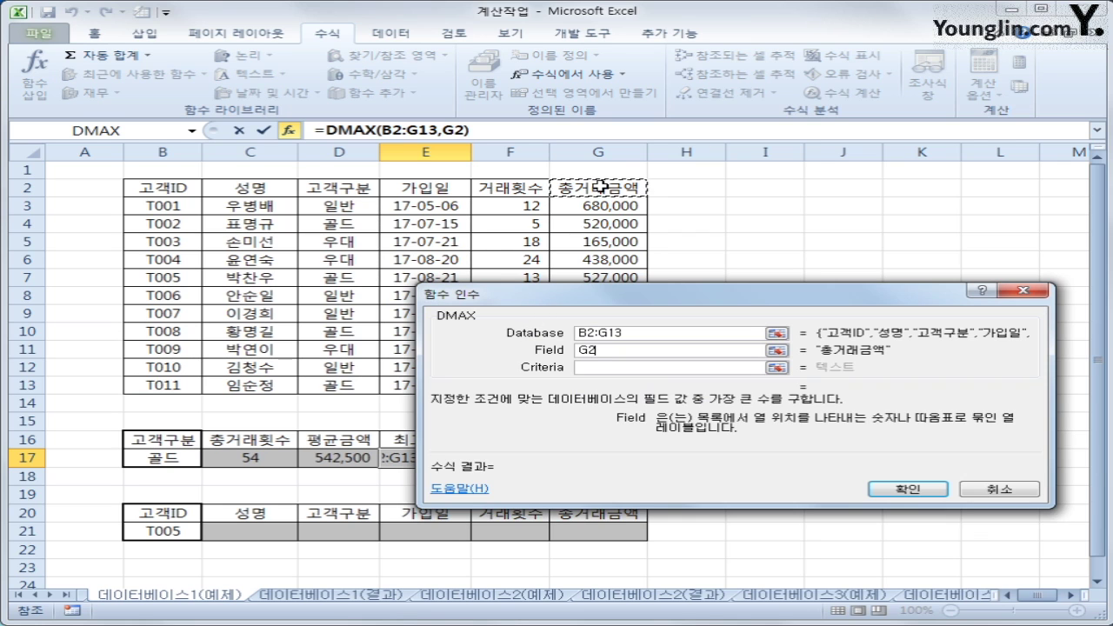
left_click(641, 368)
left_click_drag(172, 441, 174, 460)
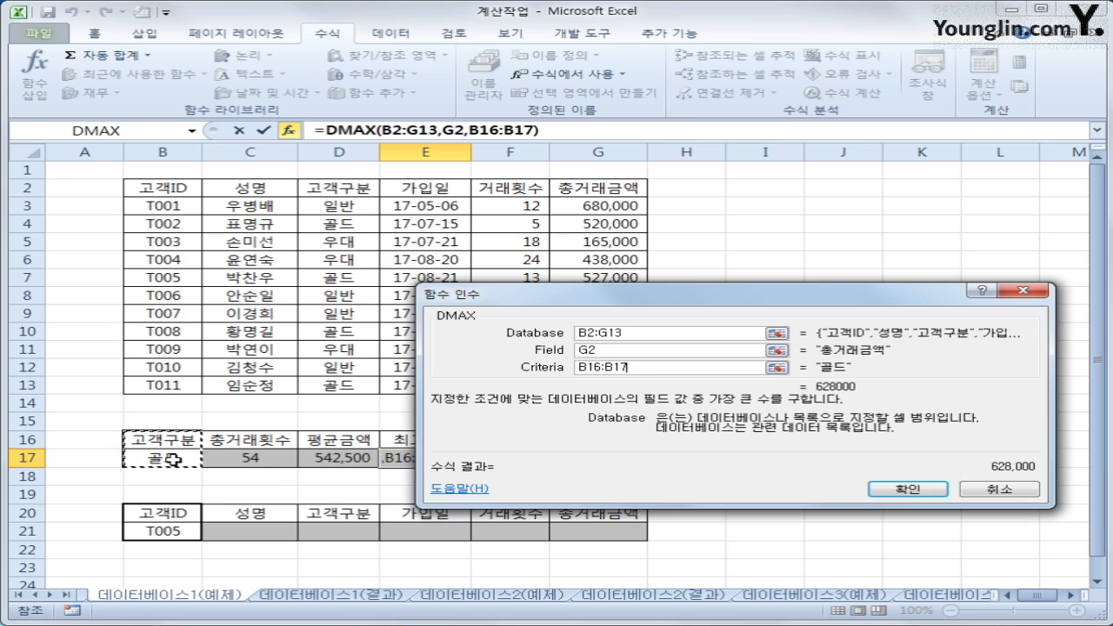
left_click(904, 489)
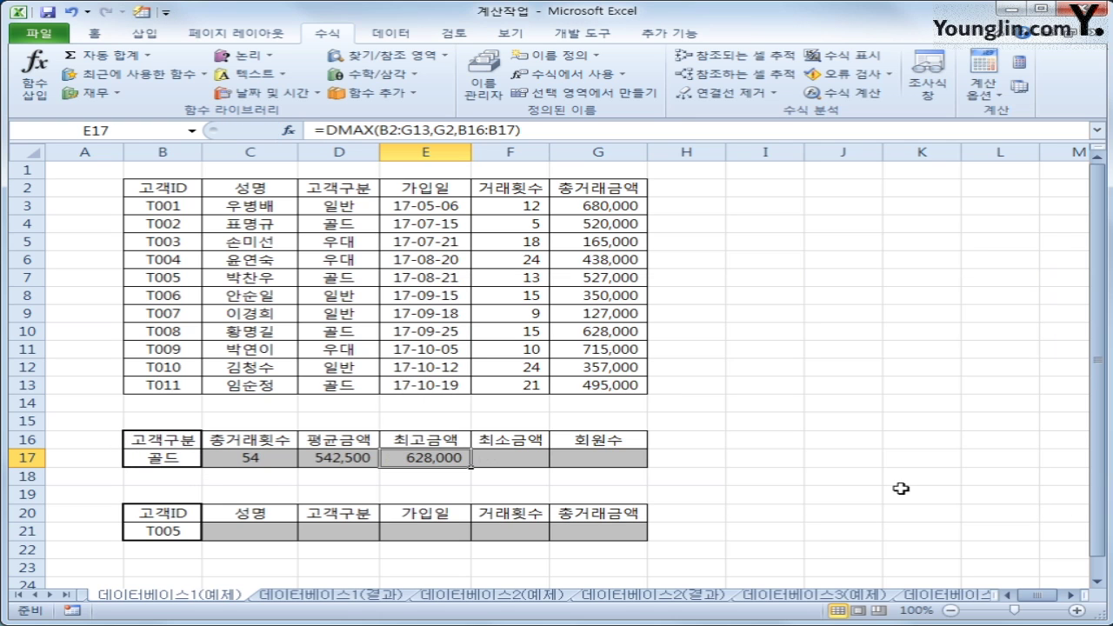
Calculate 최소금액 in F17 with DMIN, using database B2:G13, field G2 and criteria B16:B17.
left_click(524, 461)
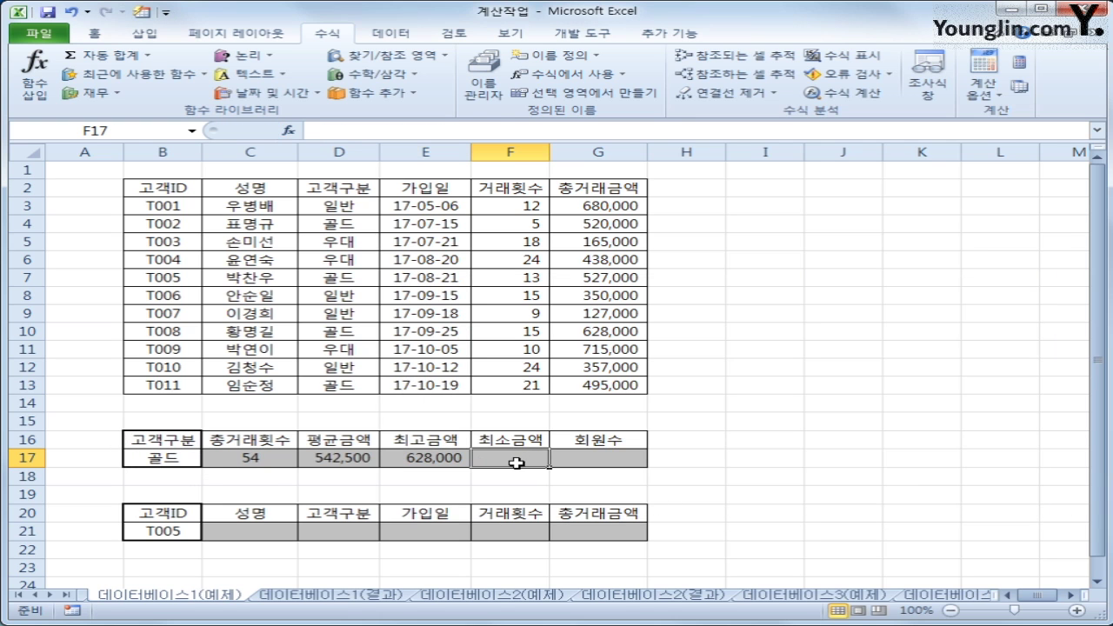
left_click(287, 130)
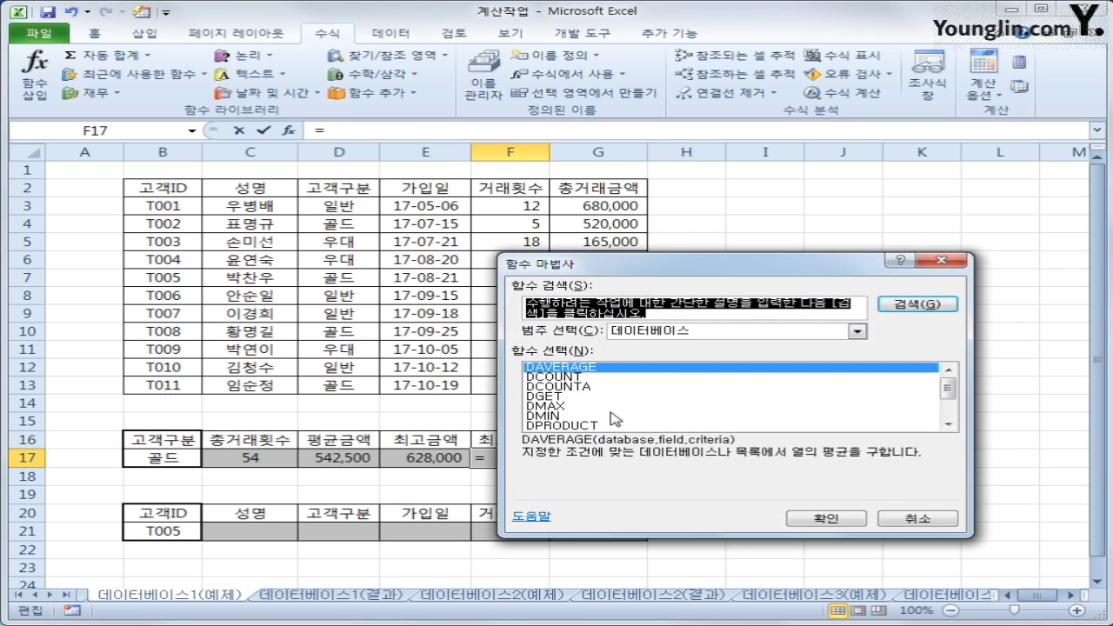
left_click(611, 416)
left_click(808, 518)
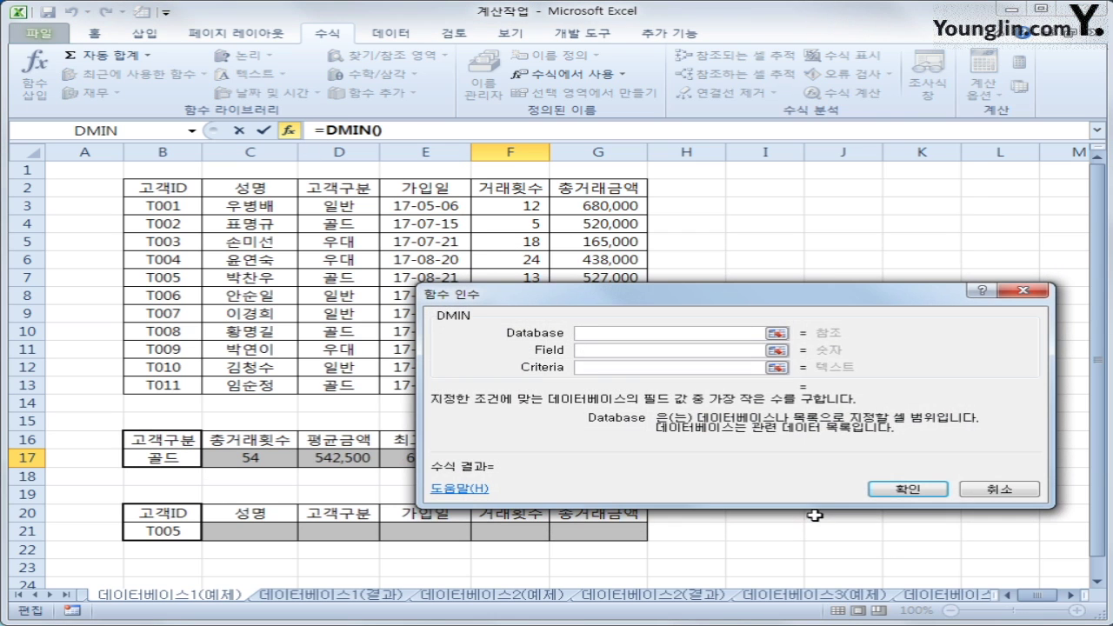
left_click_drag(162, 190, 609, 388)
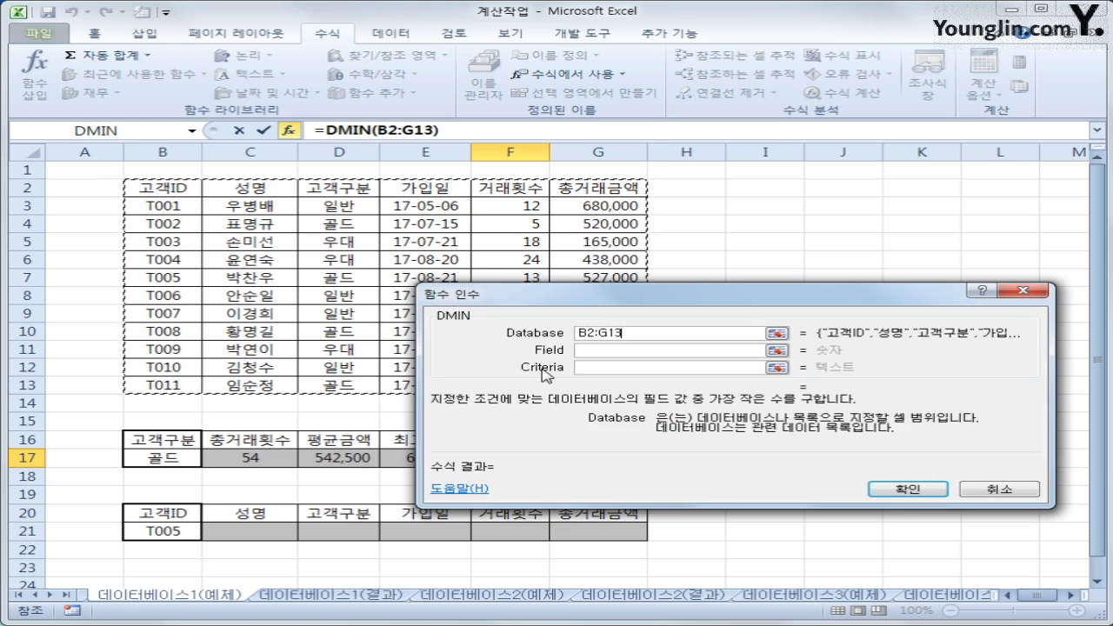
left_click(591, 352)
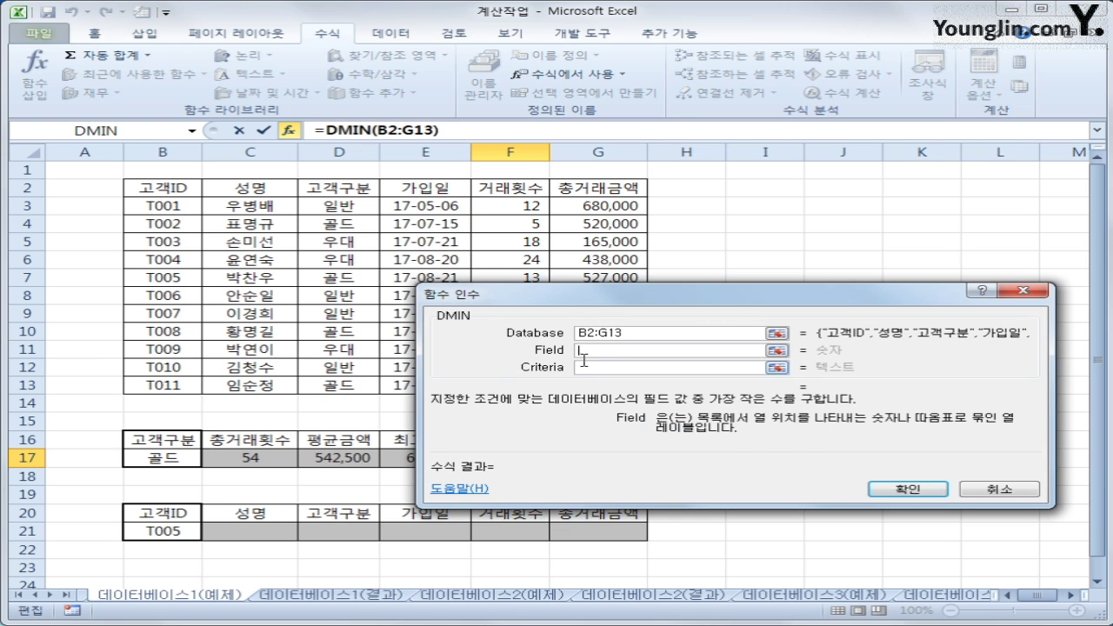
mouse_move(590, 294)
left_mouse_down()
mouse_move(600, 469)
mouse_move(596, 303)
left_mouse_up()
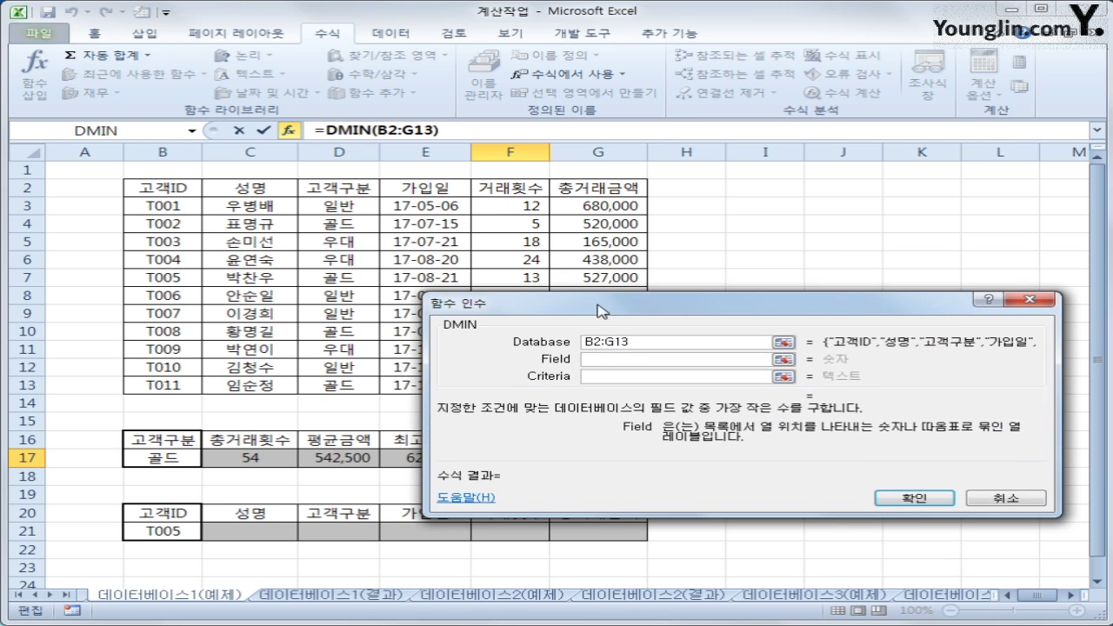
left_click(586, 188)
left_click(600, 376)
left_click_drag(163, 440, 162, 461)
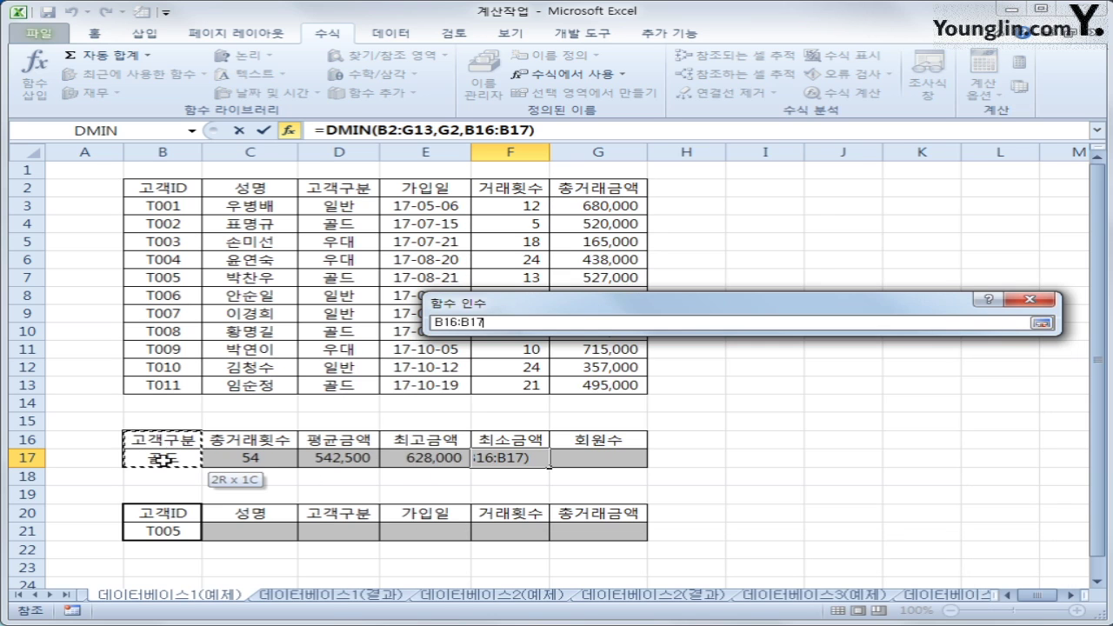
left_click(915, 498)
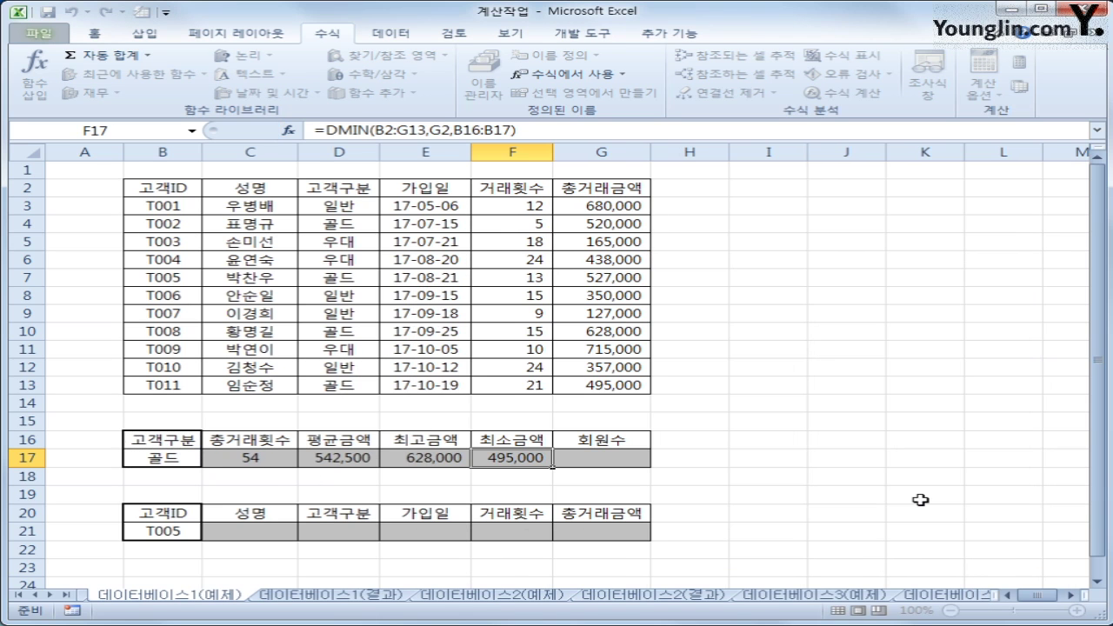
Calculate 회원수 in G17 with DCOUNT, using database B2:G13, field F2 and criteria B16:B17.
left_click(628, 464)
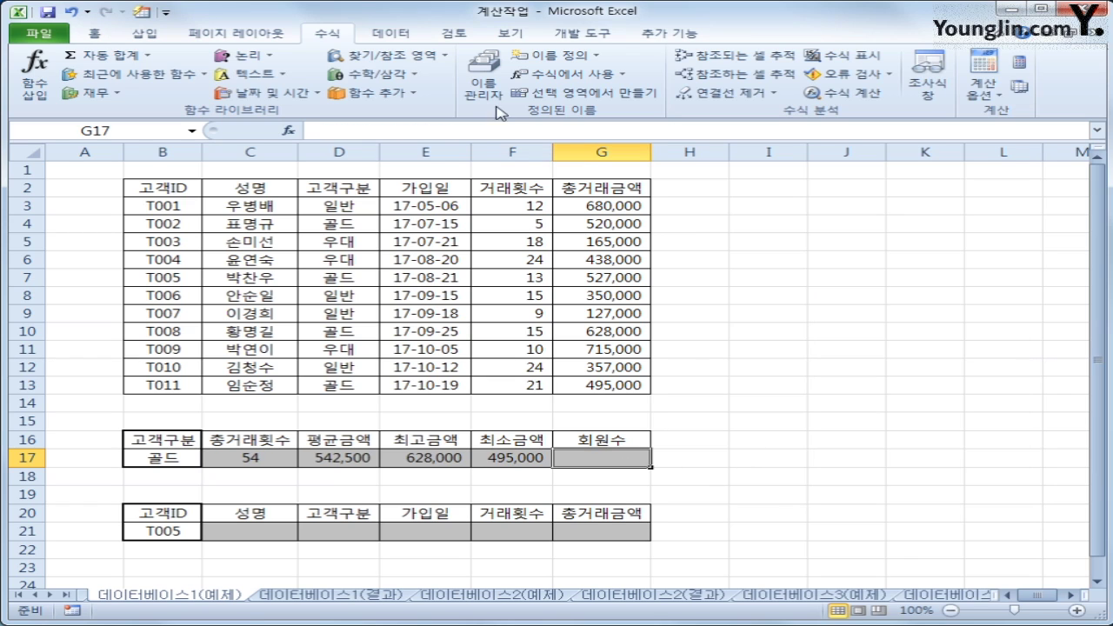
left_click(288, 130)
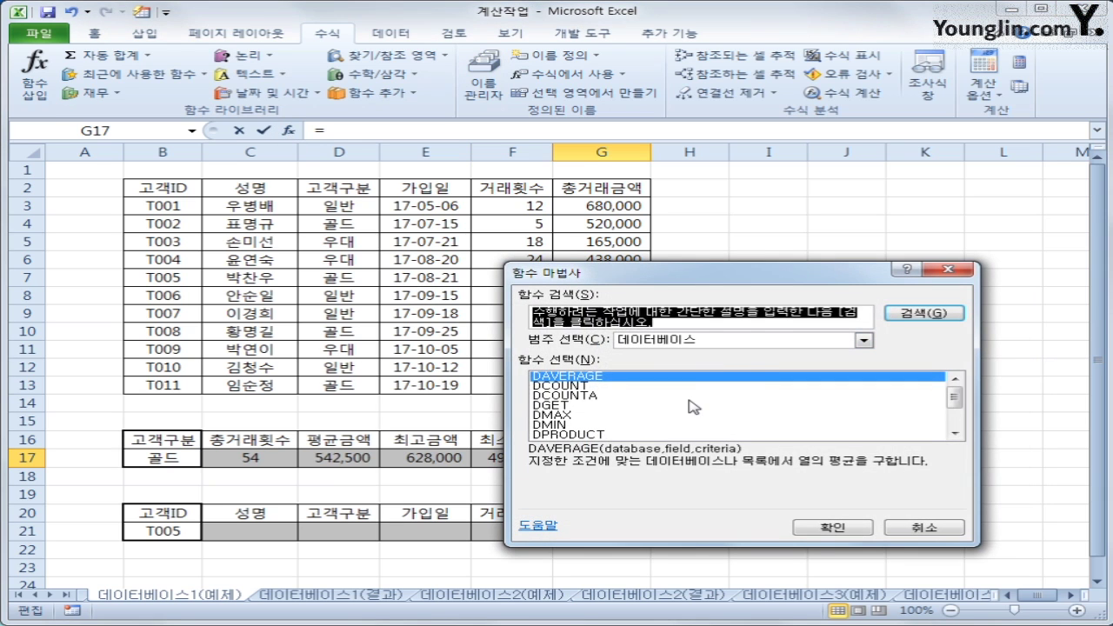
left_click(689, 386)
left_click(812, 529)
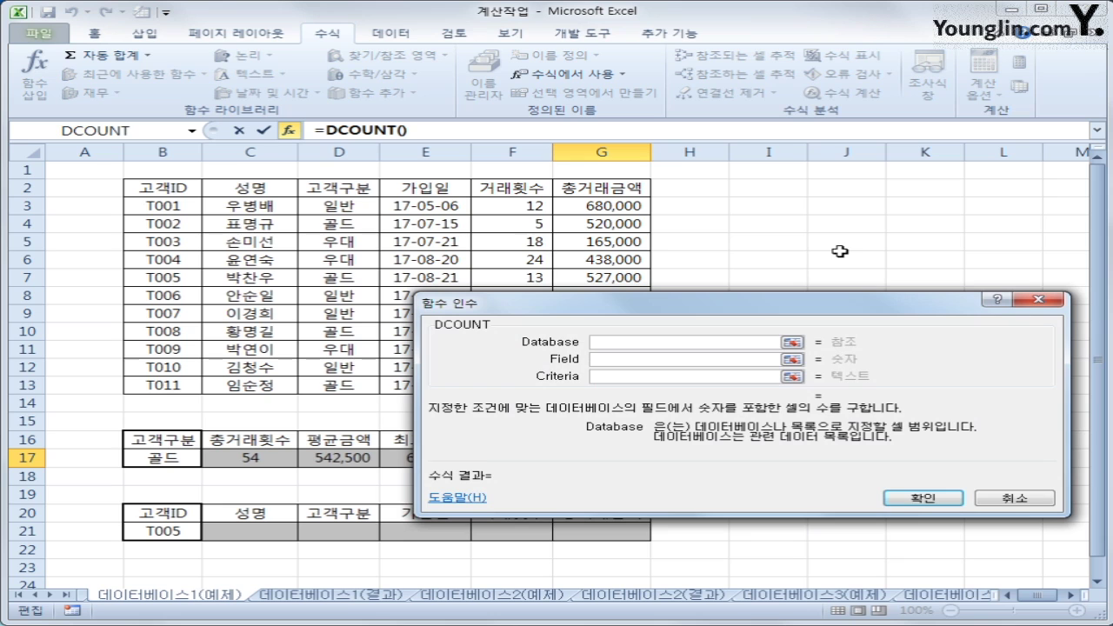
left_click_drag(156, 188, 630, 392)
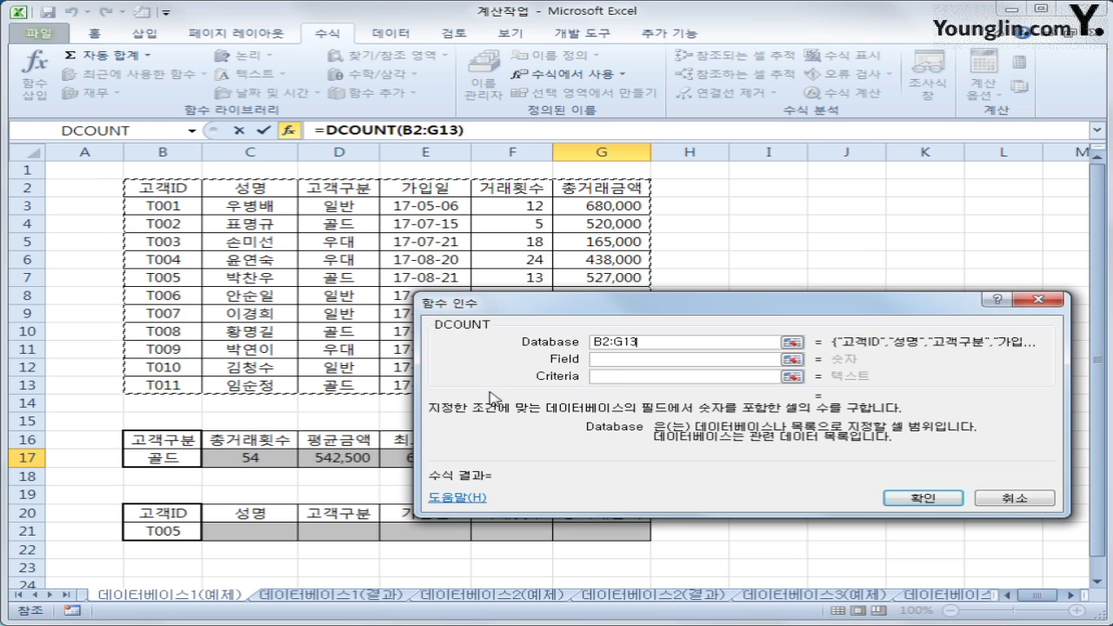
left_click(619, 361)
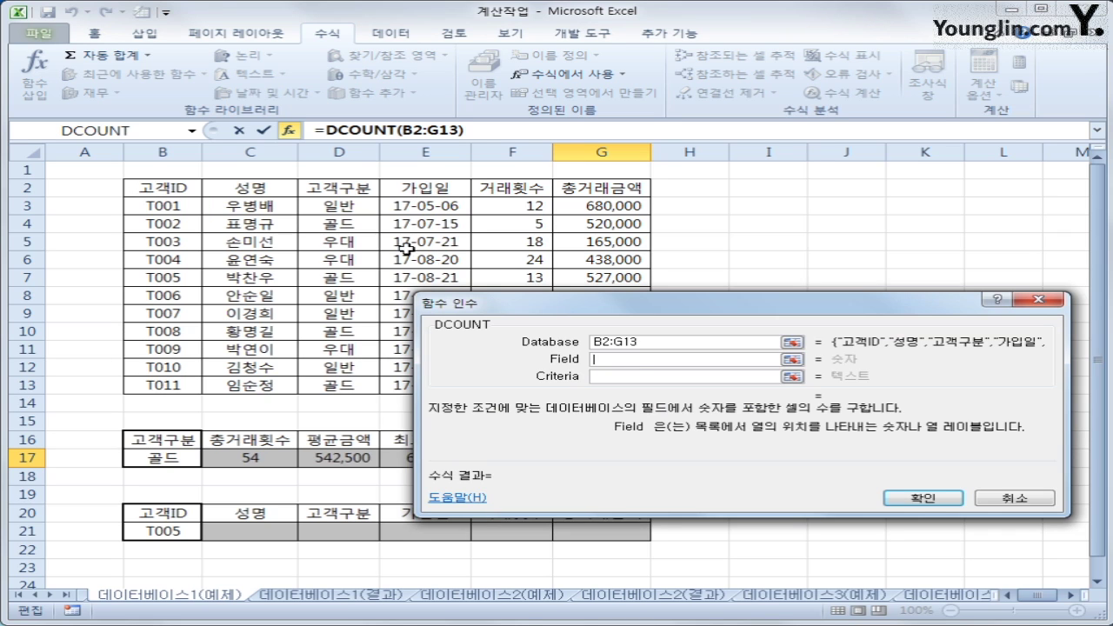
left_click(432, 187)
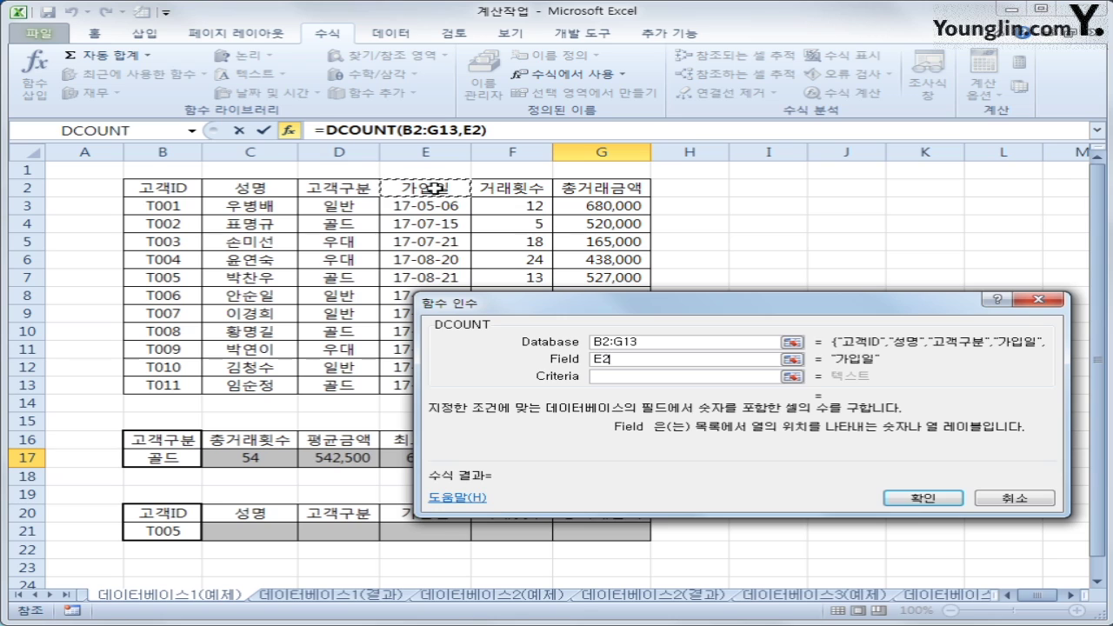
left_click(541, 187)
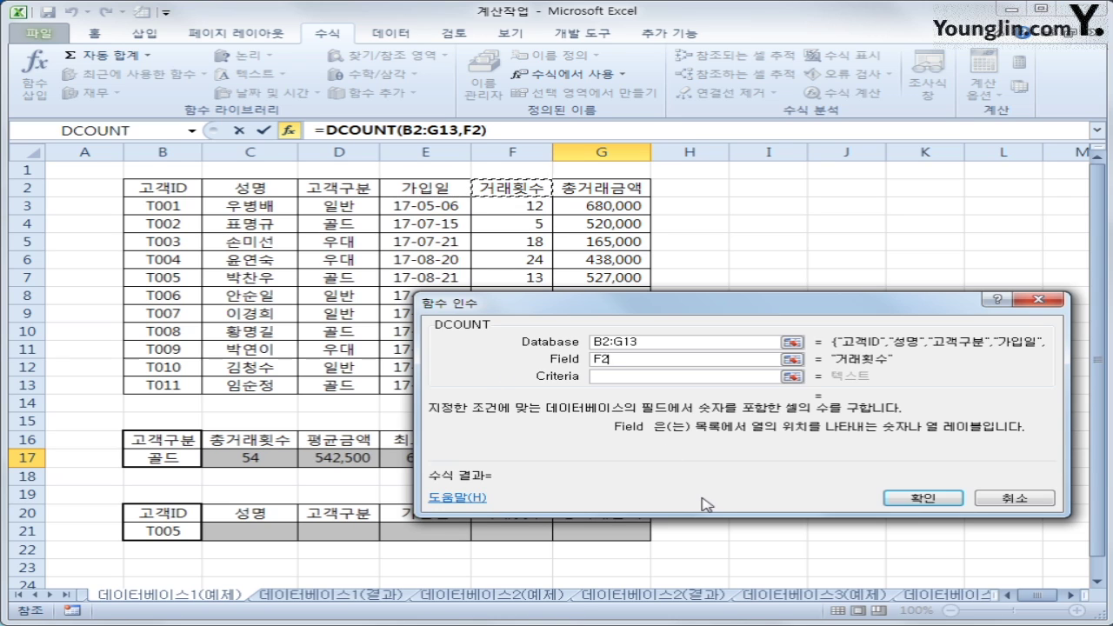
left_click(627, 380)
left_click_drag(148, 442, 152, 456)
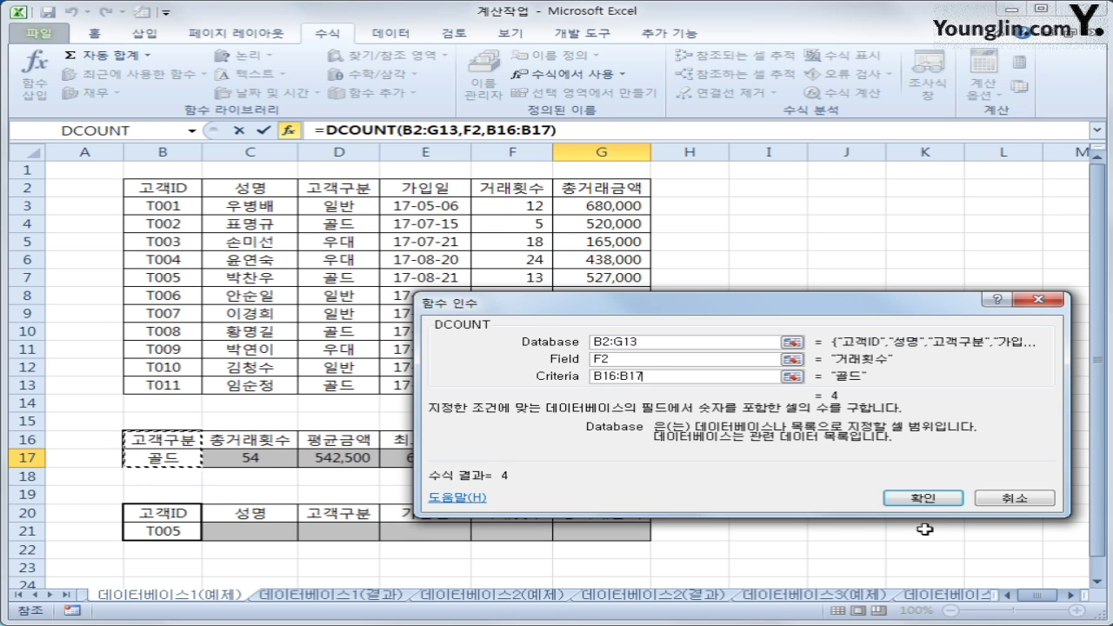
left_click(924, 498)
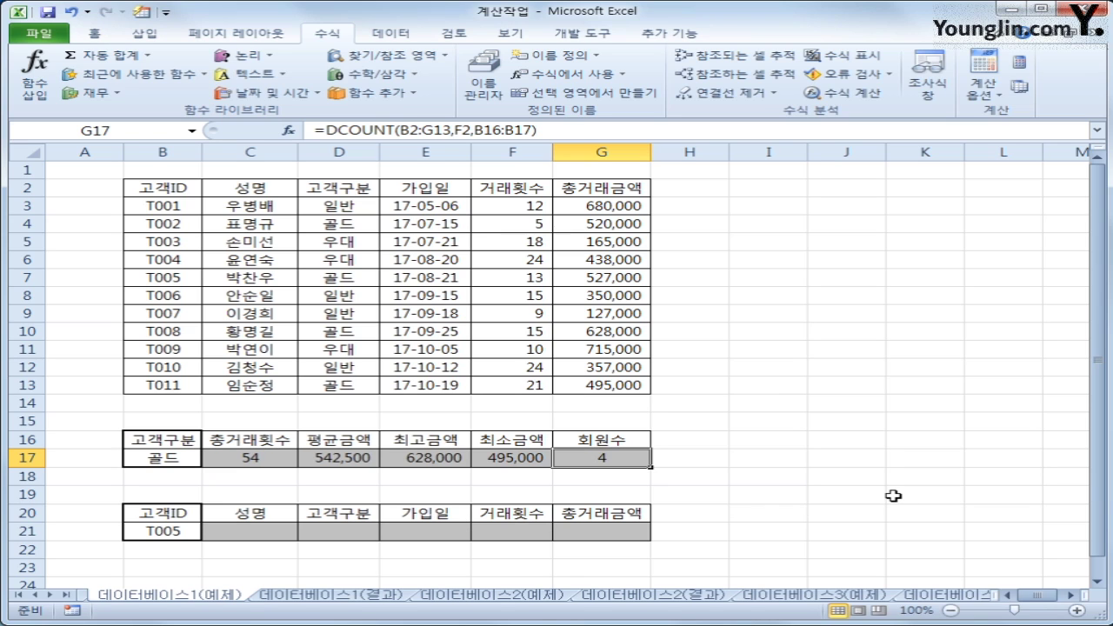
Insert the DGET function from the 데이터베이스 category into cell C21 under 성명.
left_click(164, 517)
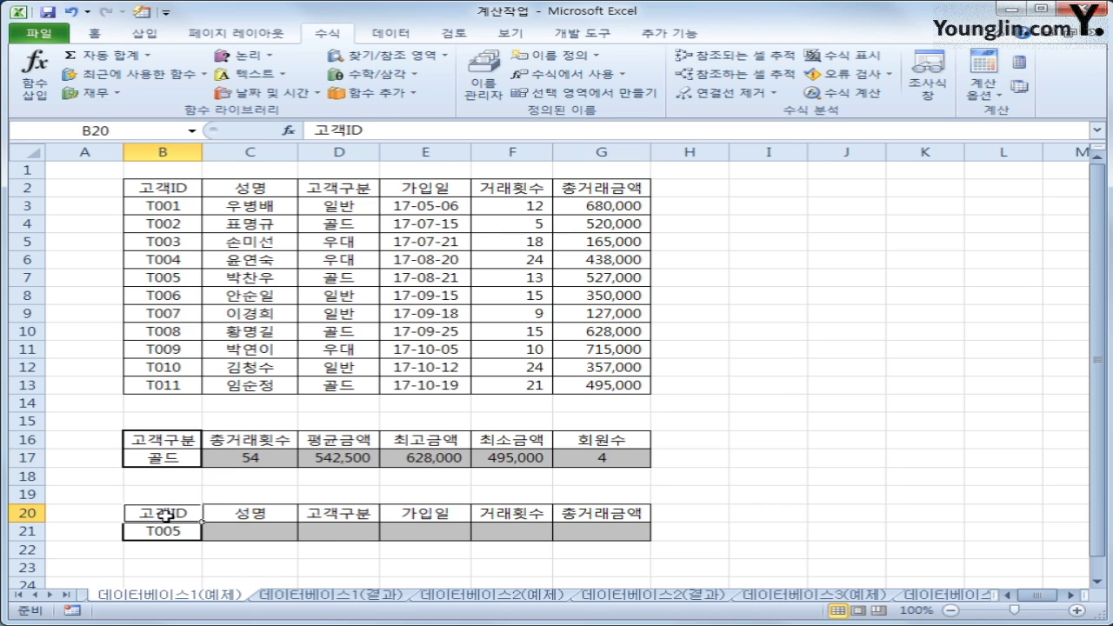
left_click(163, 534)
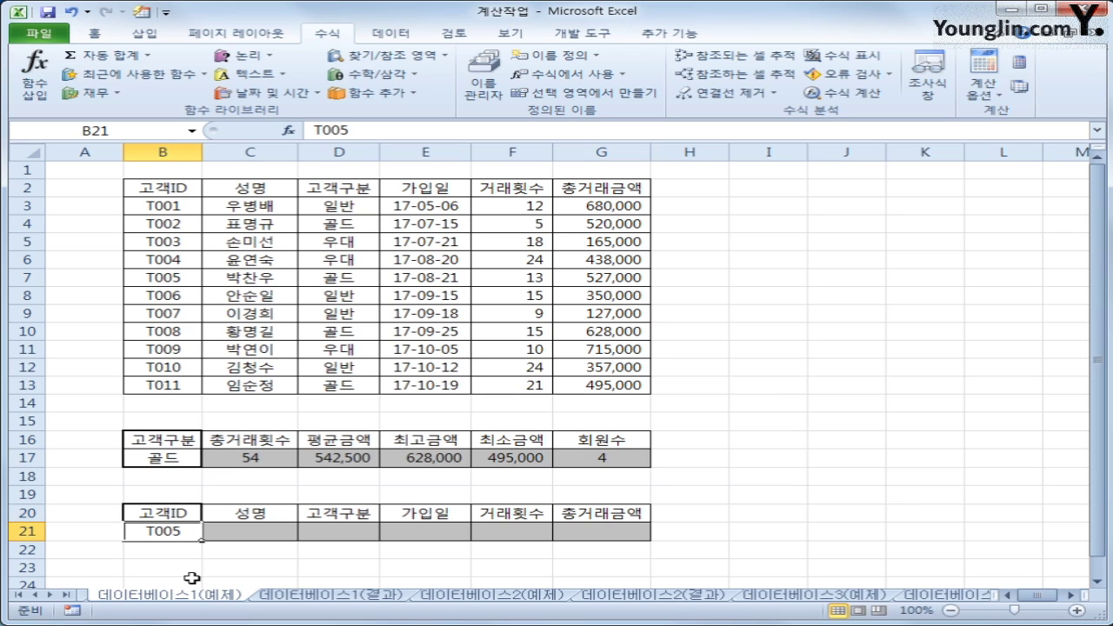
left_click(250, 535)
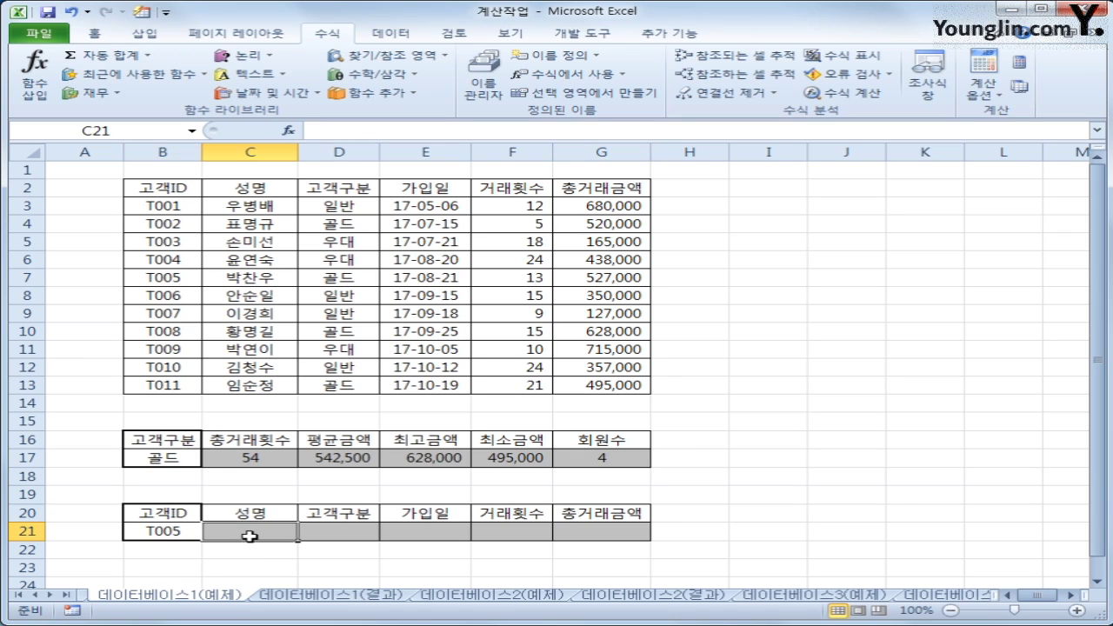
left_click(639, 531)
left_click(269, 538)
left_click(288, 129)
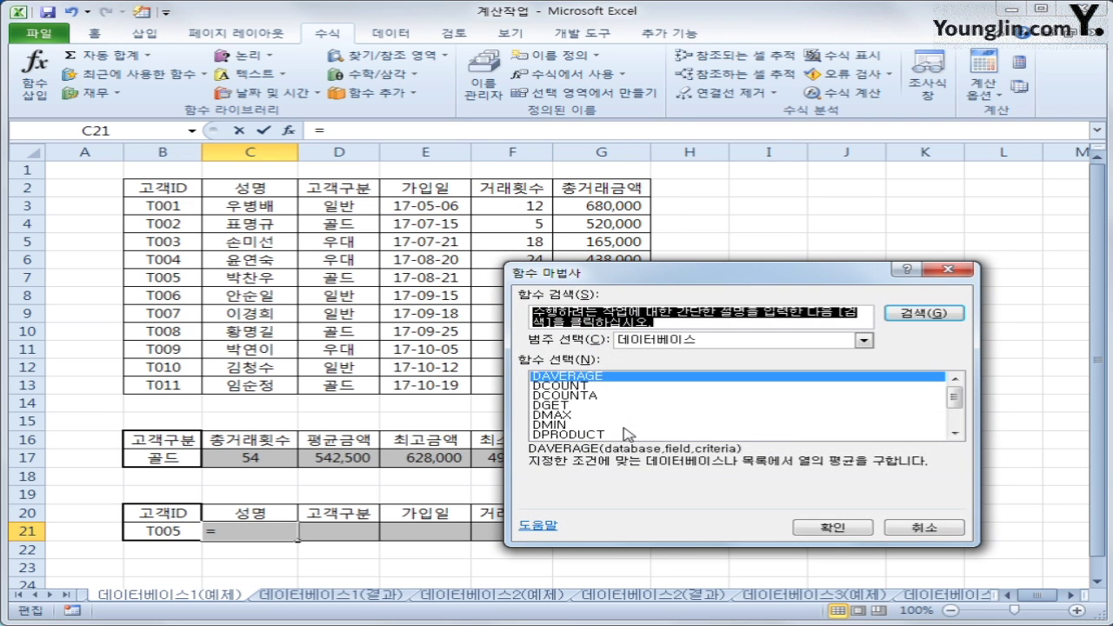
left_click(605, 407)
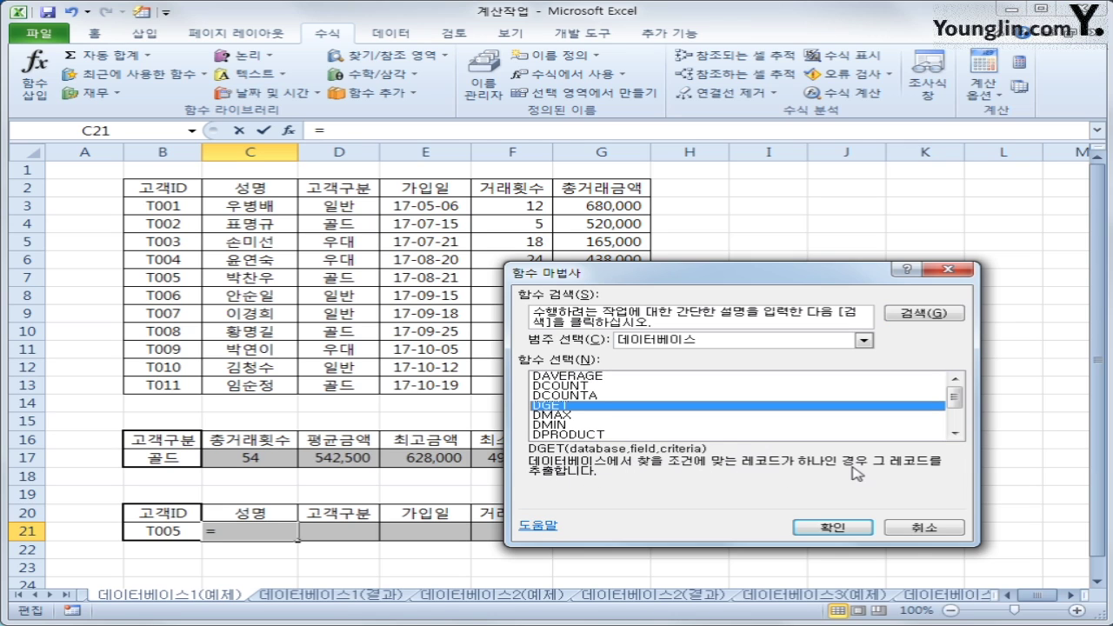
left_click(832, 528)
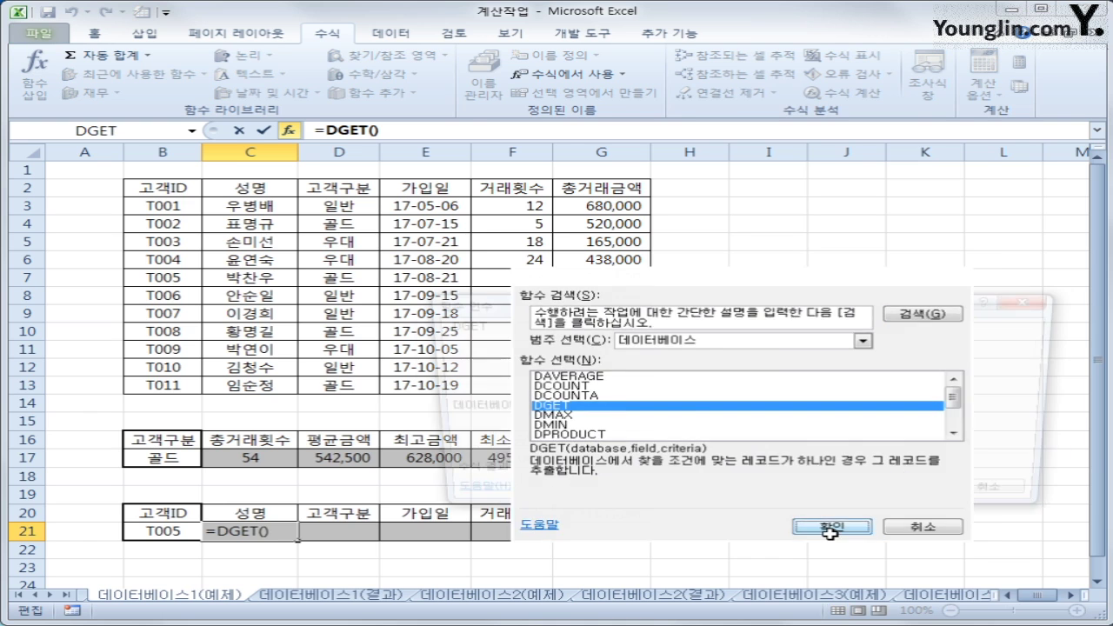
Set the DGET arguments to database B2:G13, field C2 and criteria B20:B21.
left_click_drag(173, 186, 609, 384)
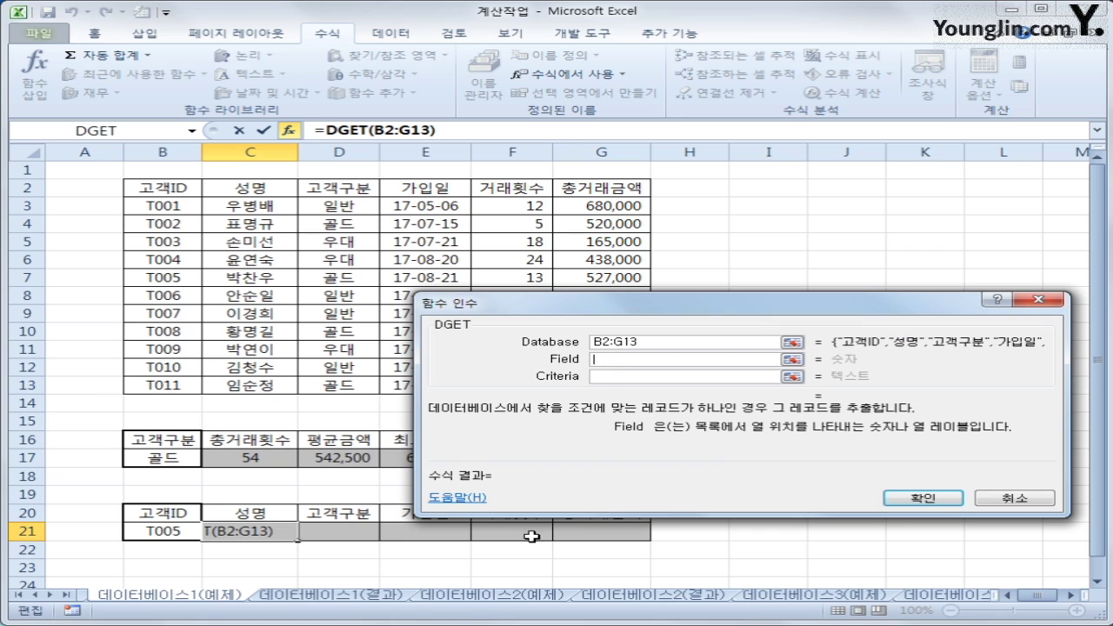
left_click(237, 184)
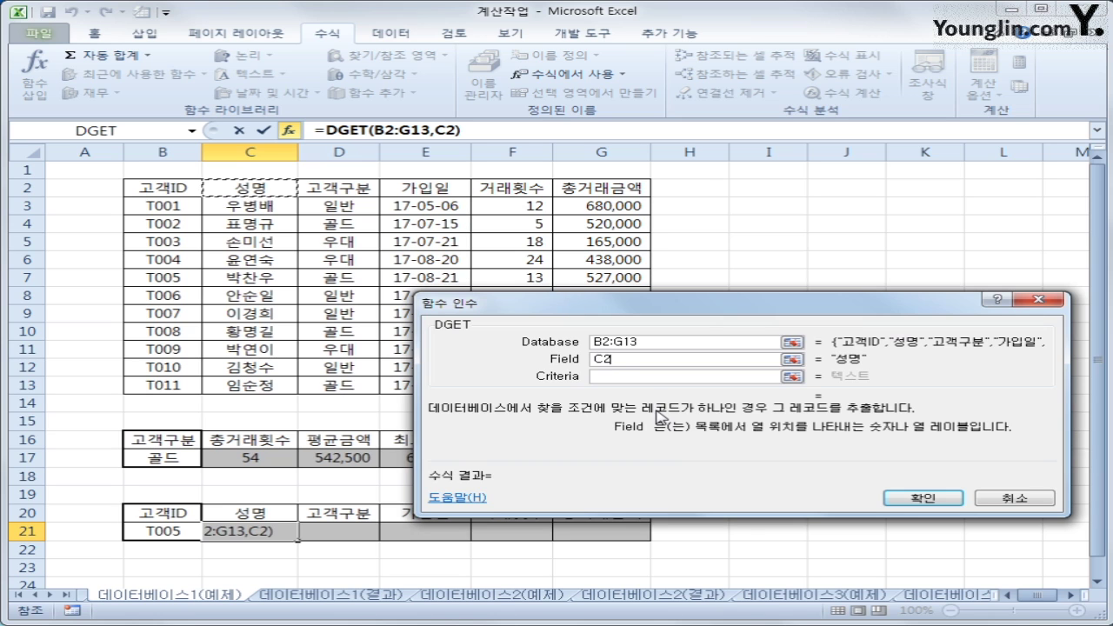
left_click(628, 377)
left_click(168, 522)
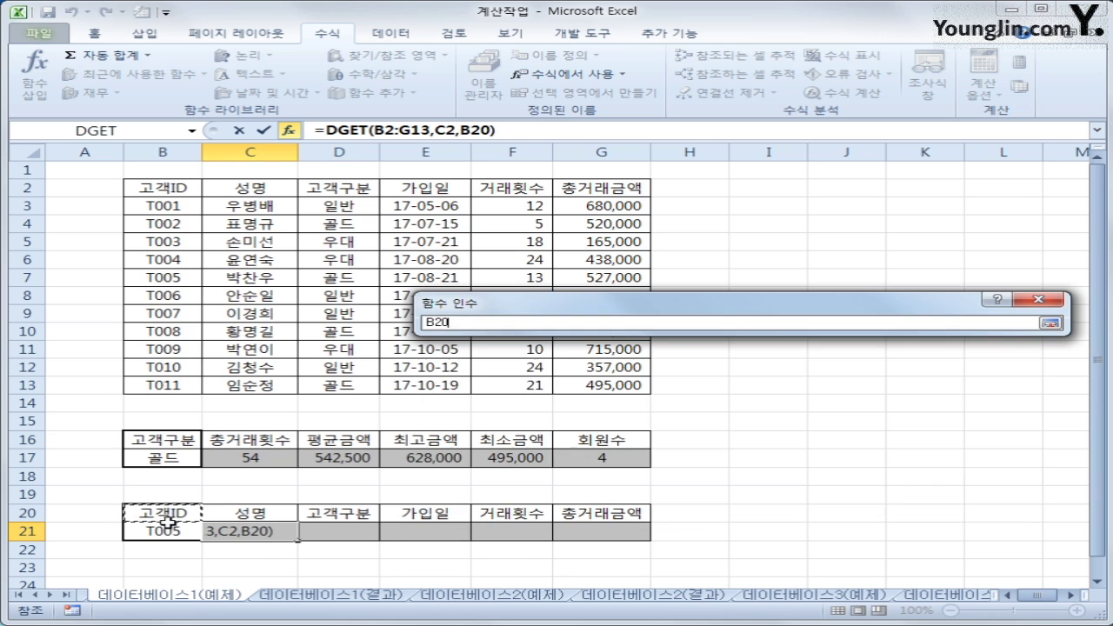
left_click_drag(168, 522, 166, 531)
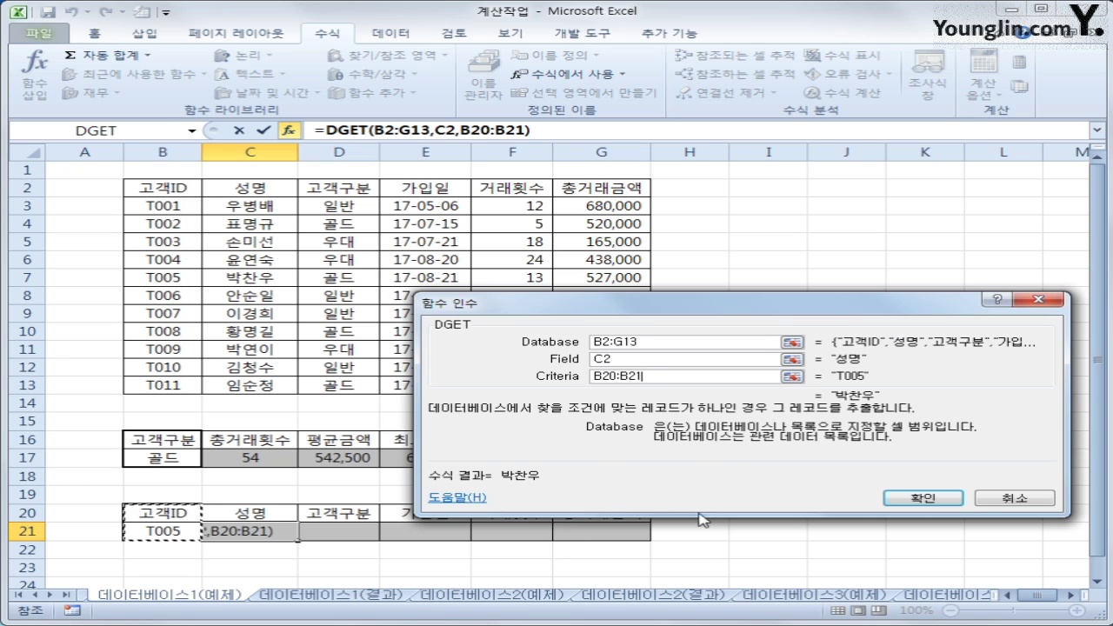
Make the DGET database and criteria references absolute as $B$2:$G$13 and $B$20:$B$21, and complete the formula in C21.
left_click_drag(695, 302, 518, 234)
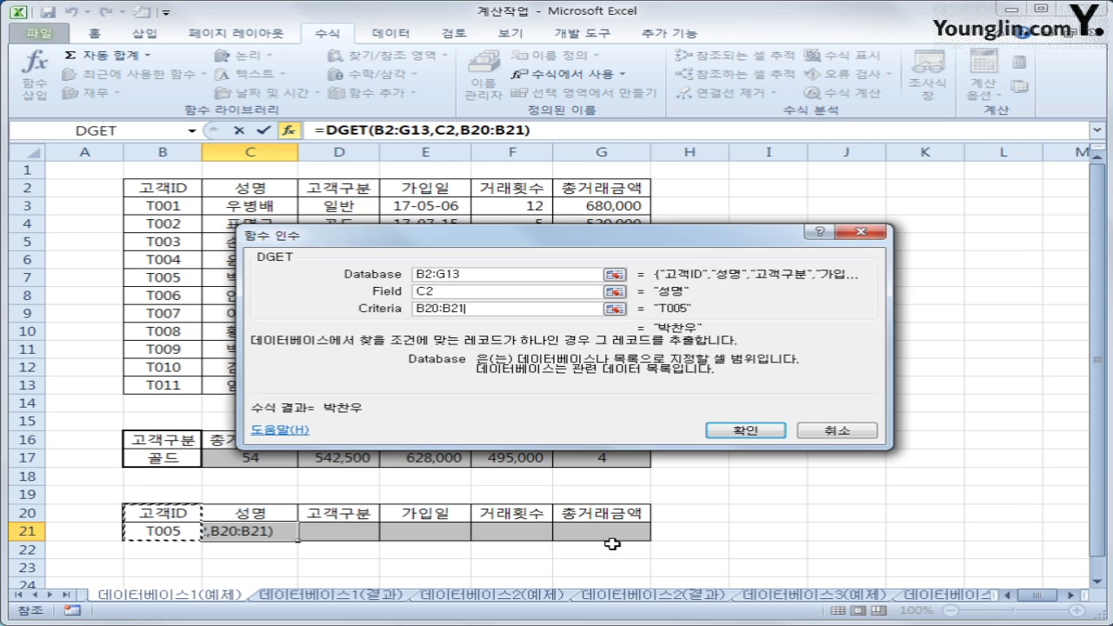
left_click_drag(474, 276, 355, 280)
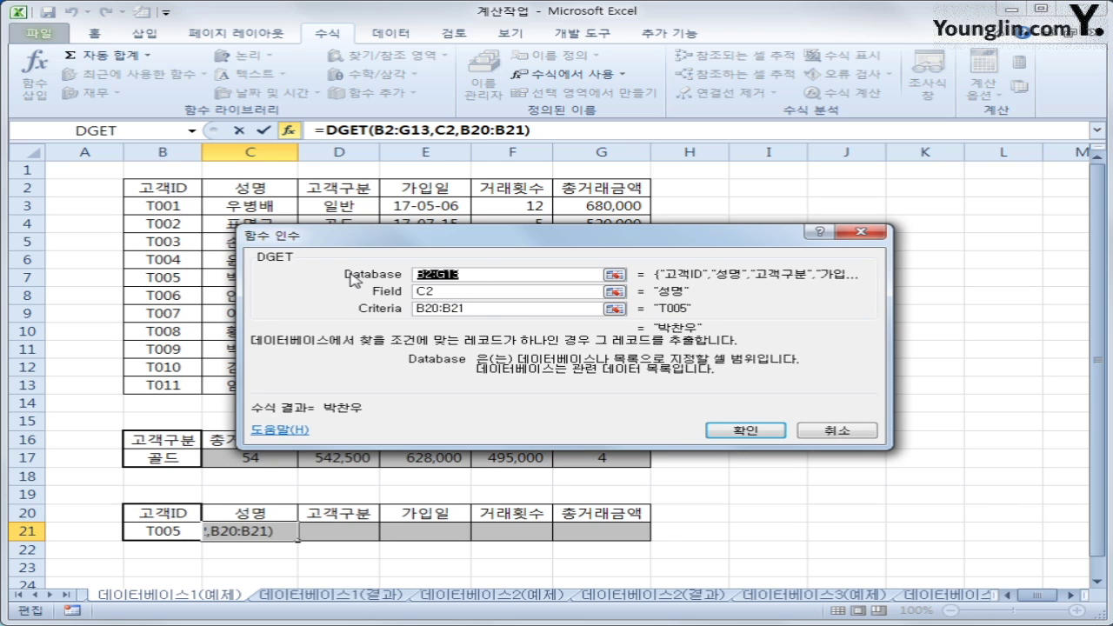
left_click_drag(501, 275, 360, 274)
key("F4")
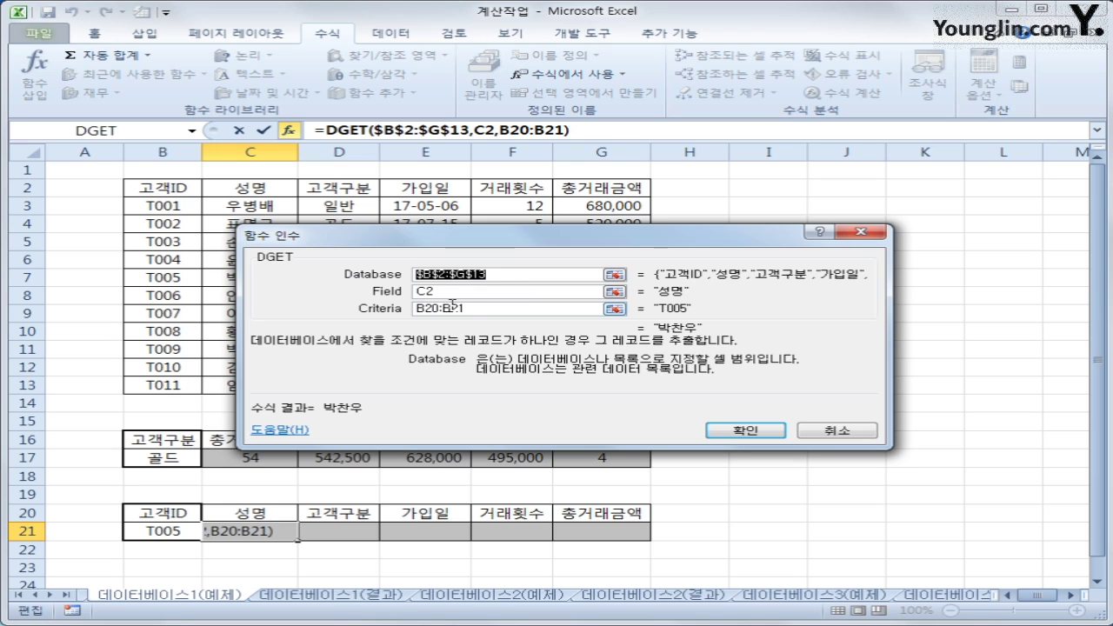
left_click_drag(469, 309, 374, 315)
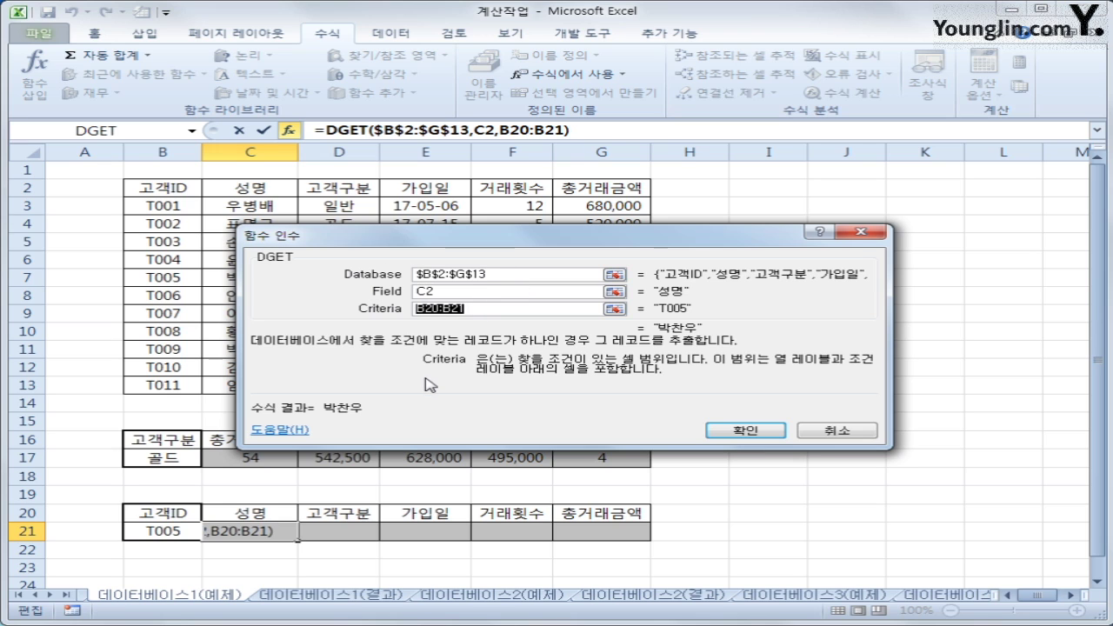
key("F4")
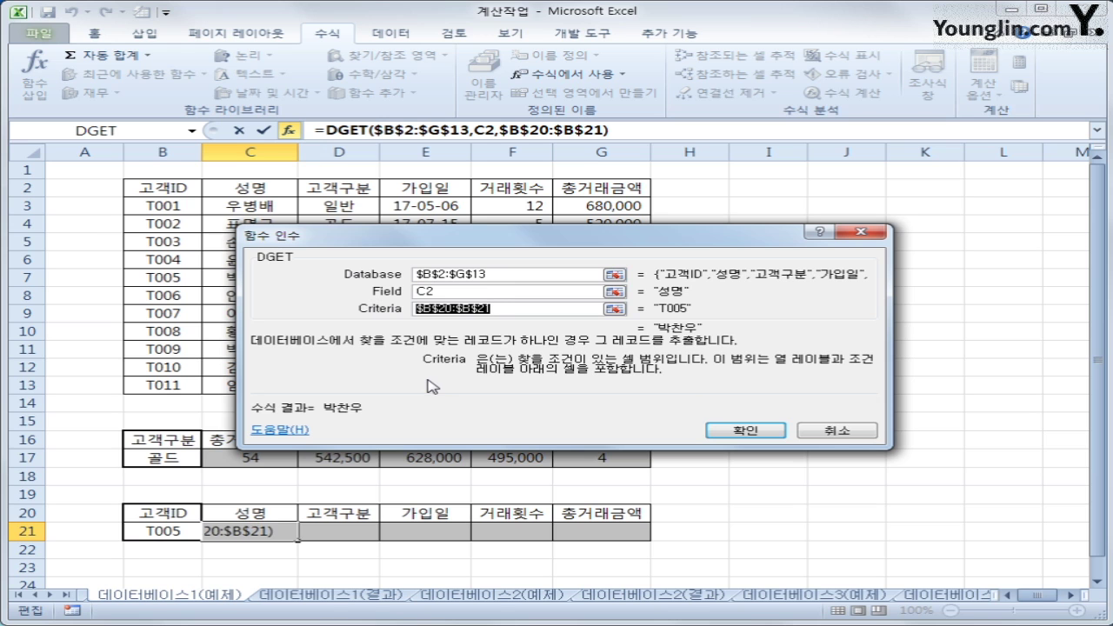
left_click(746, 430)
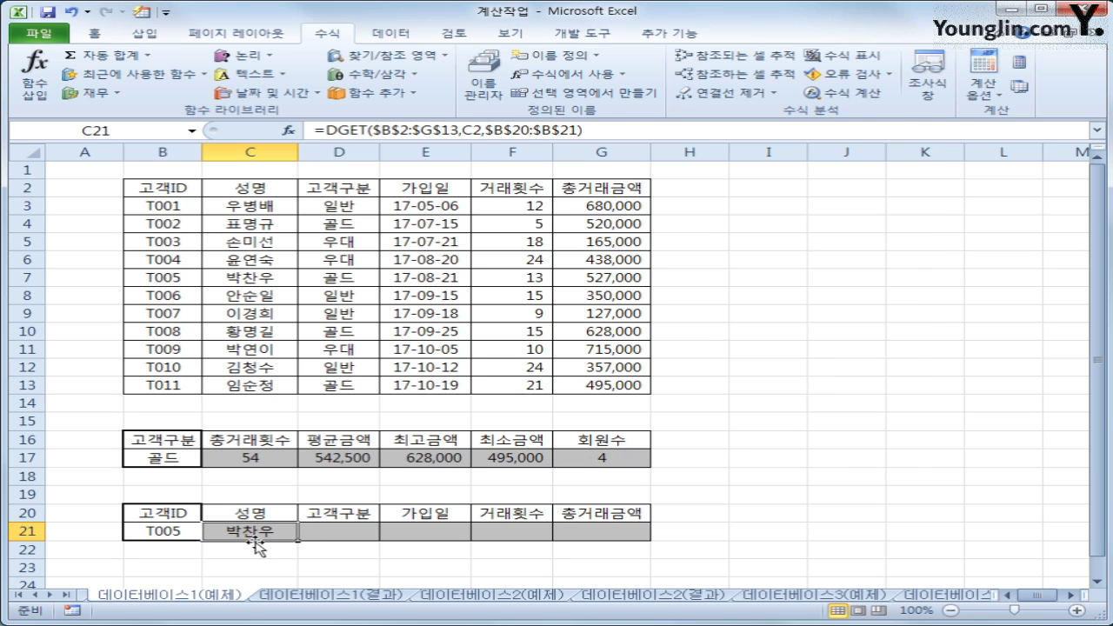
Fill the DGET formula from C21 across to G21 and check the copied formulas.
left_click_drag(296, 541, 624, 540)
left_click(339, 531)
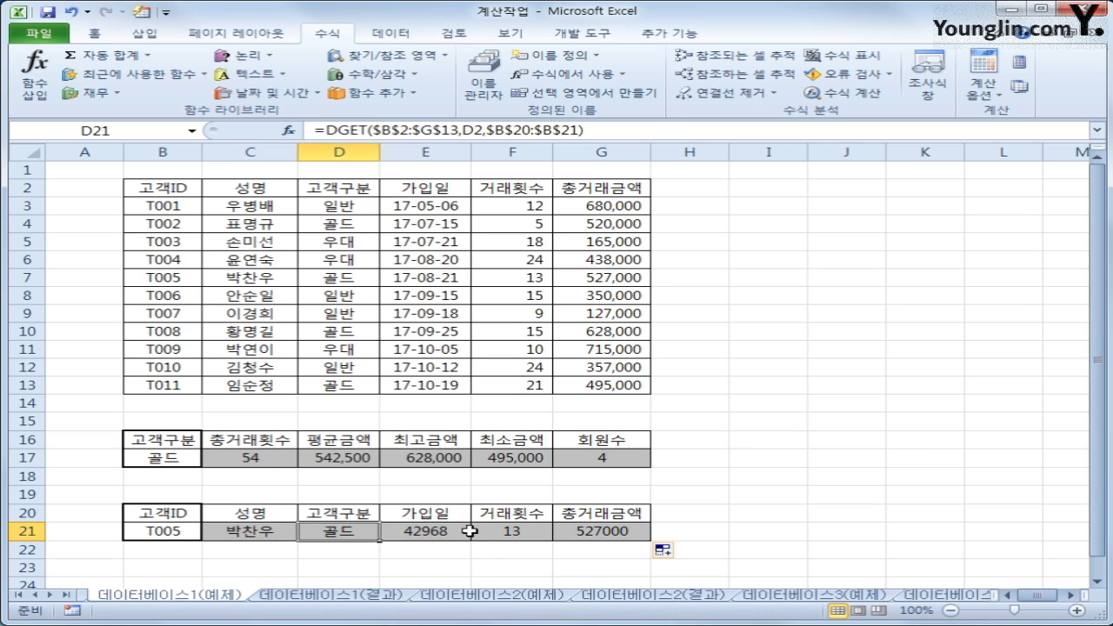
left_click(522, 530)
left_click(600, 537)
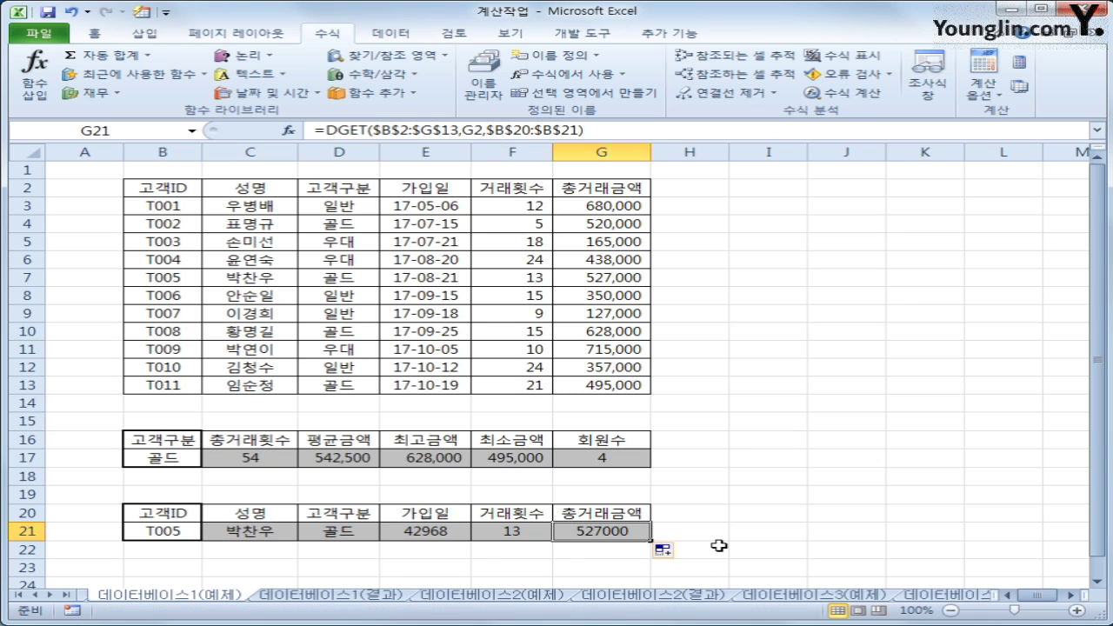
Format the 가입일 result in E21 with the custom date format yy-mm-dd.
left_click(426, 532)
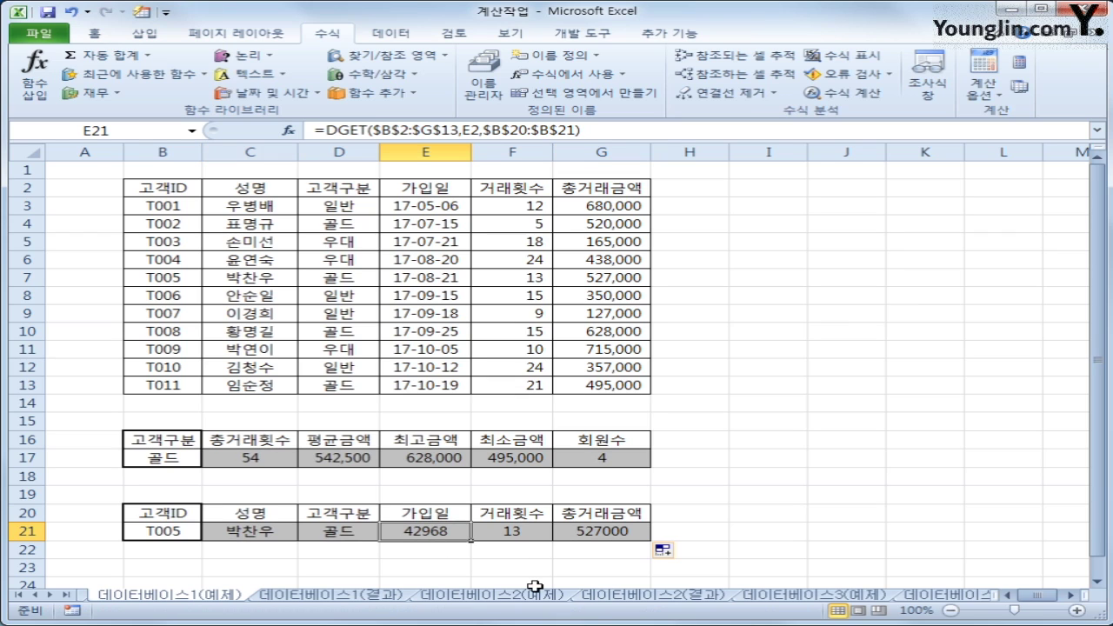
right_click(437, 535)
left_click(514, 451)
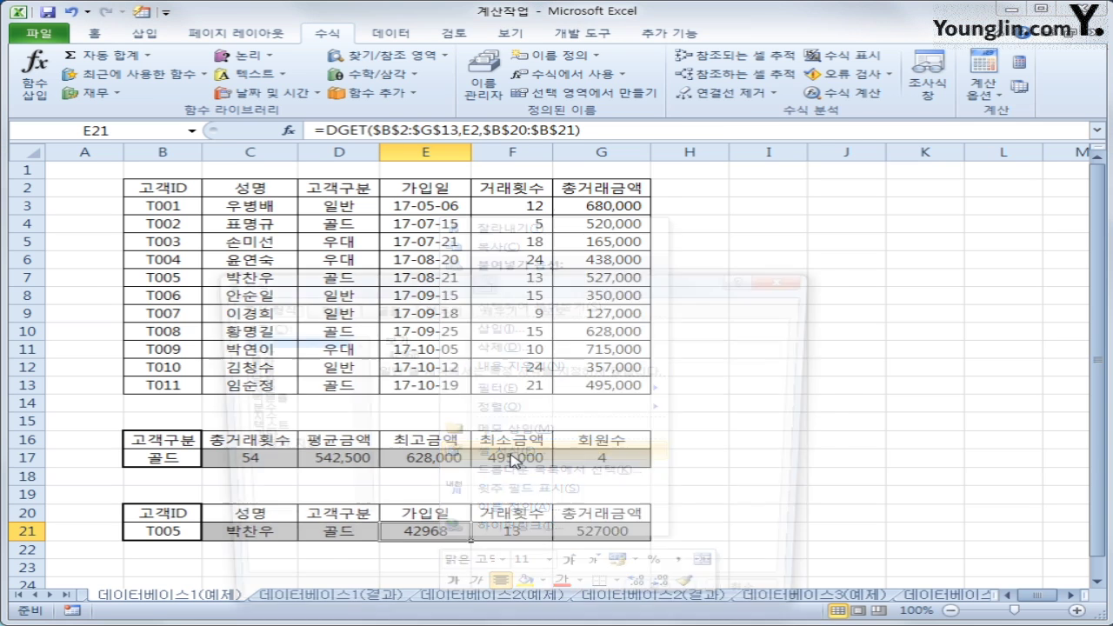
left_click_drag(431, 283, 567, 186)
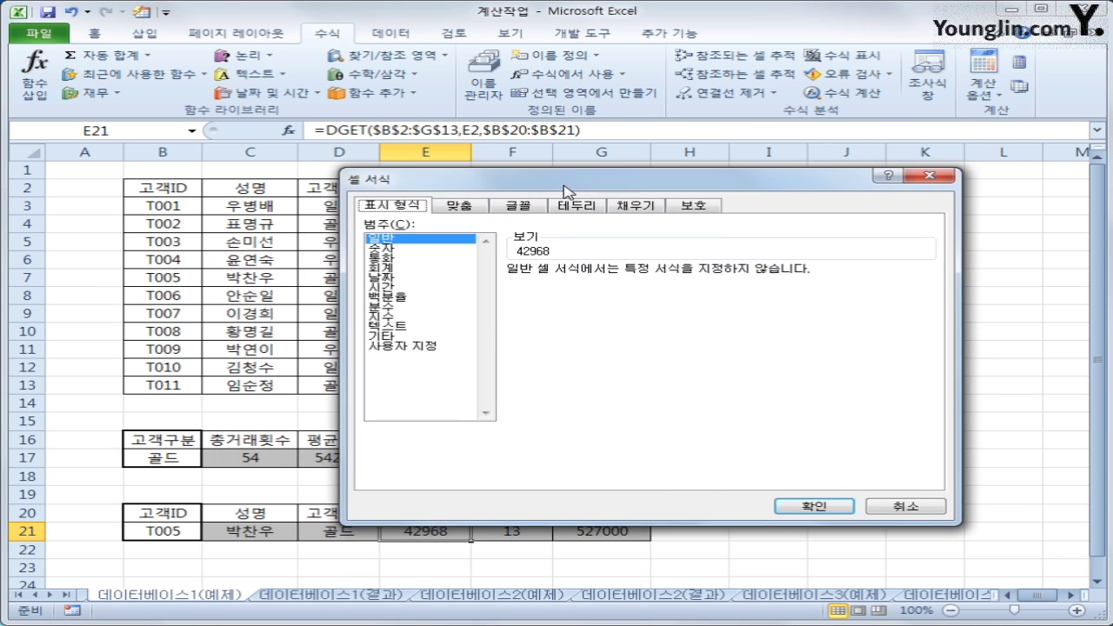
left_click(428, 279)
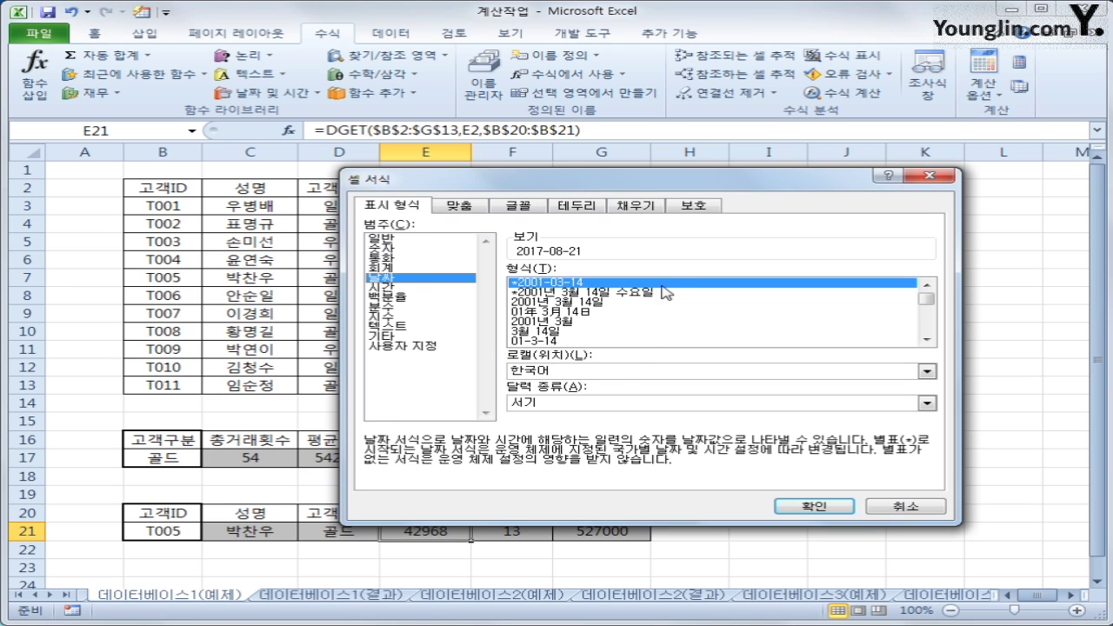
left_click(417, 348)
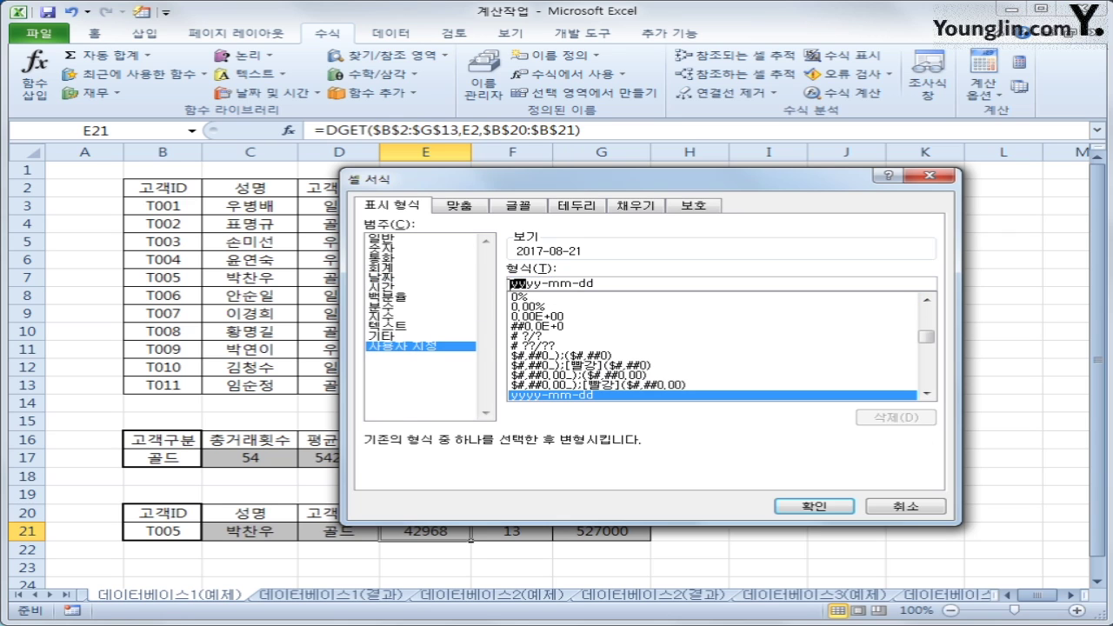
key("Delete")
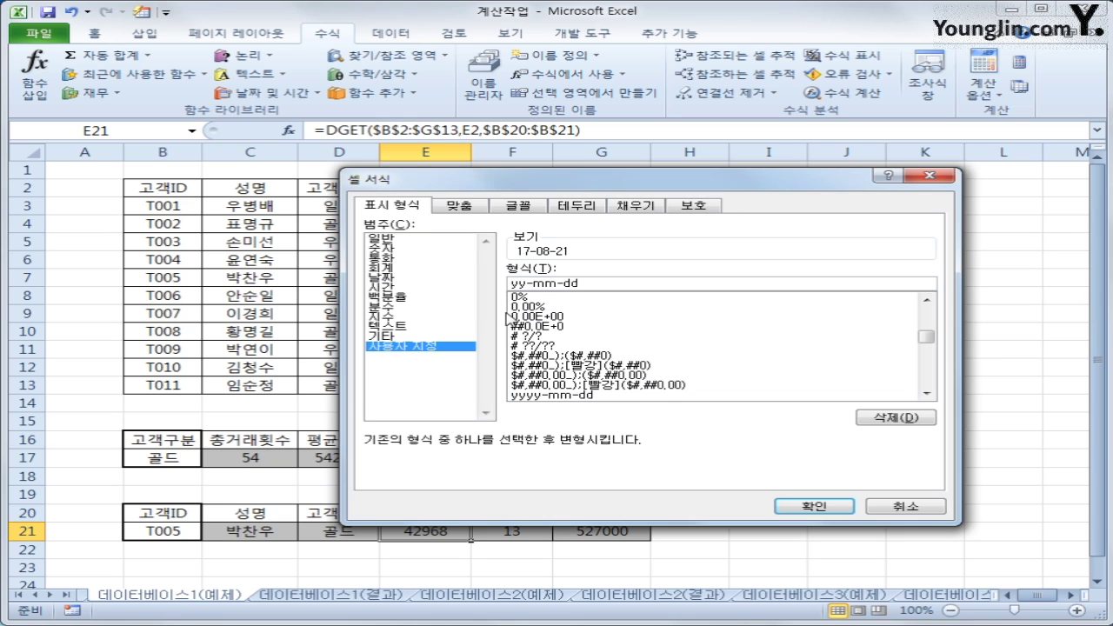
left_click(853, 513)
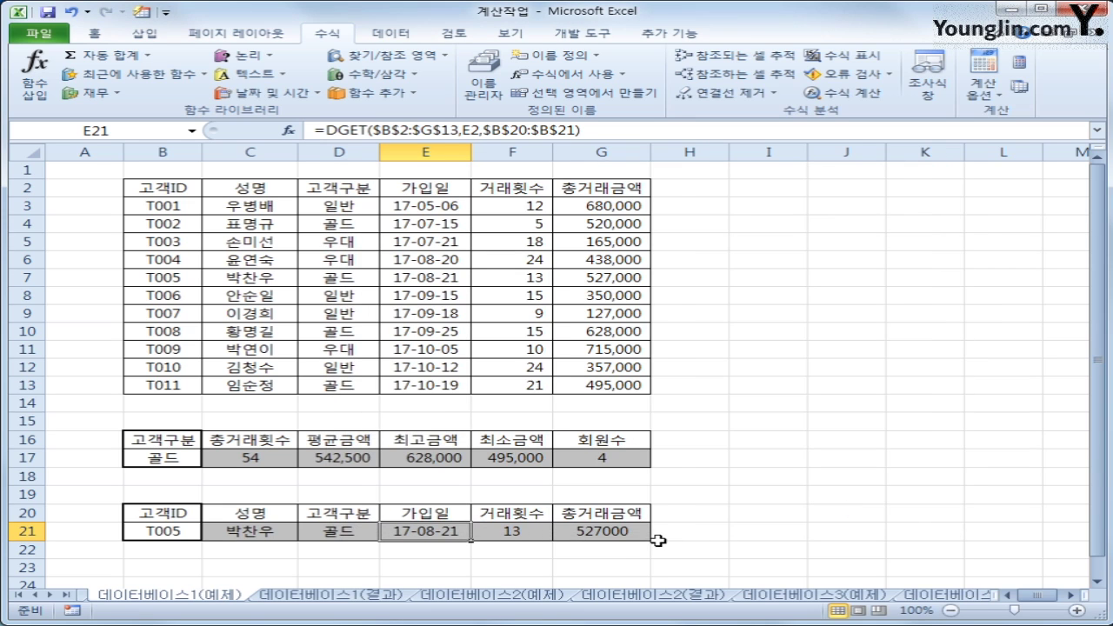
Apply the comma number style to the 총거래금액 result in G21.
left_click(626, 534)
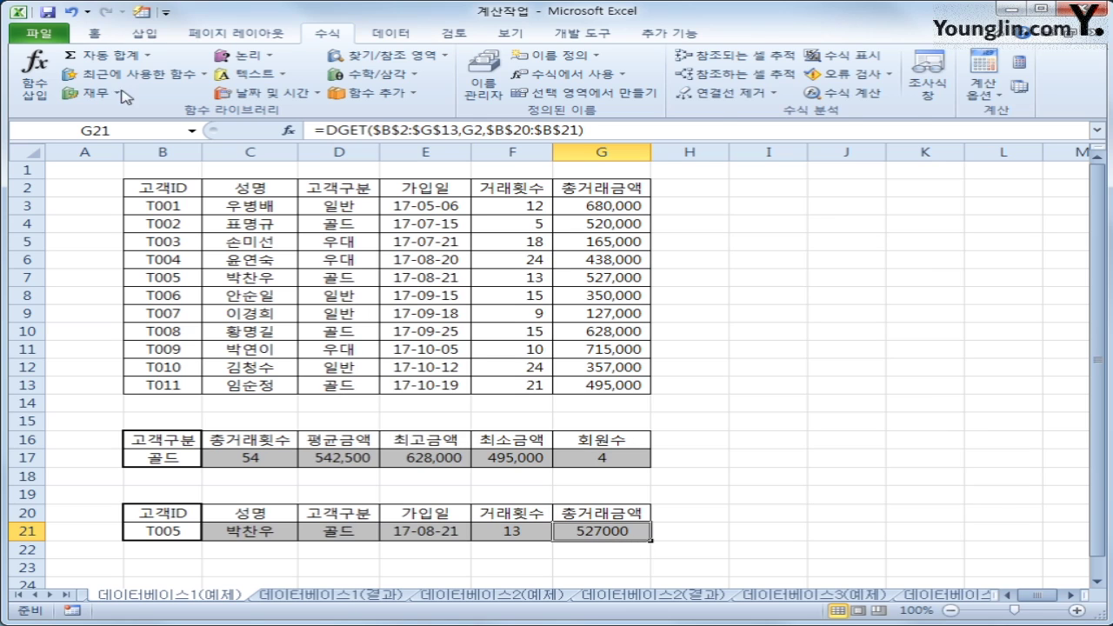
left_click(94, 33)
left_click(645, 89)
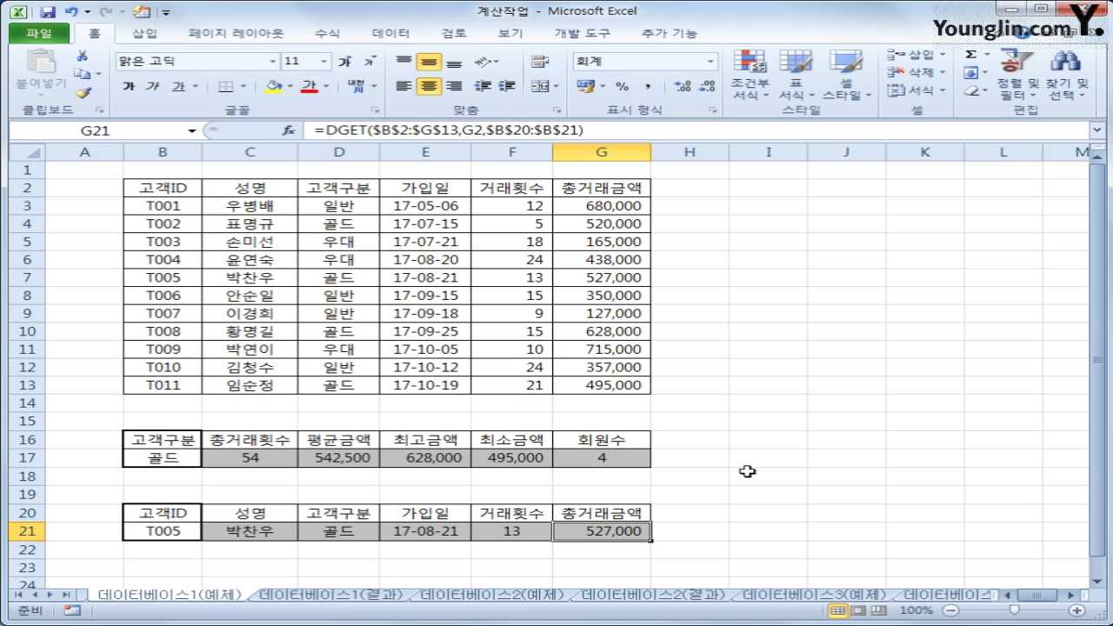
Compare the completed 데이터베이스1(예제) sheet with the 데이터베이스1(결과) sheet.
left_click(341, 597)
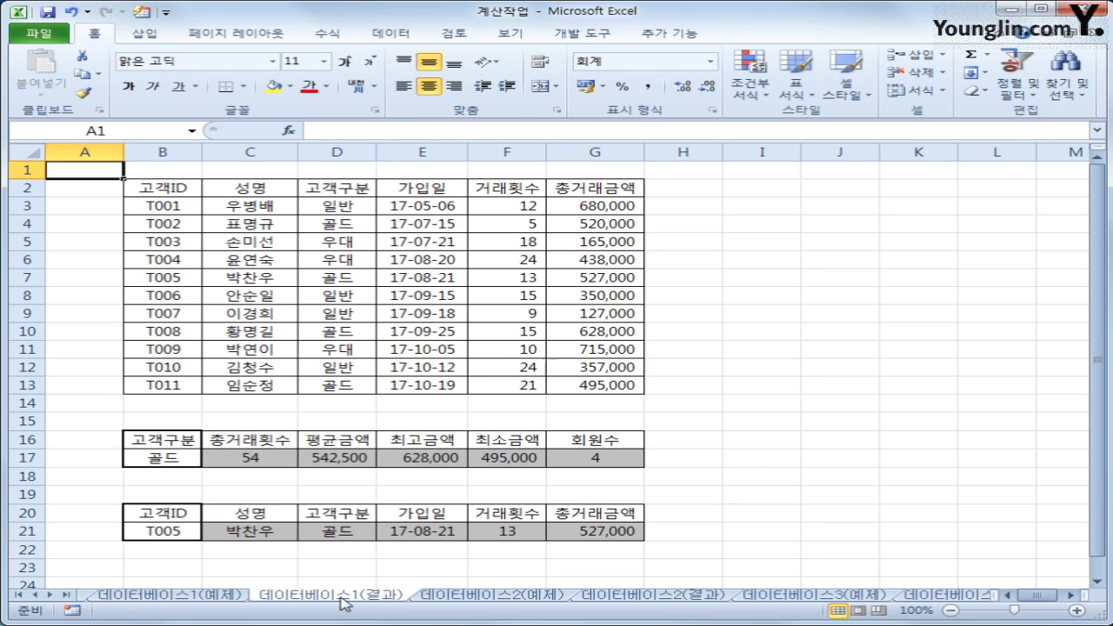
left_click(222, 600)
left_click(254, 599)
left_click(228, 600)
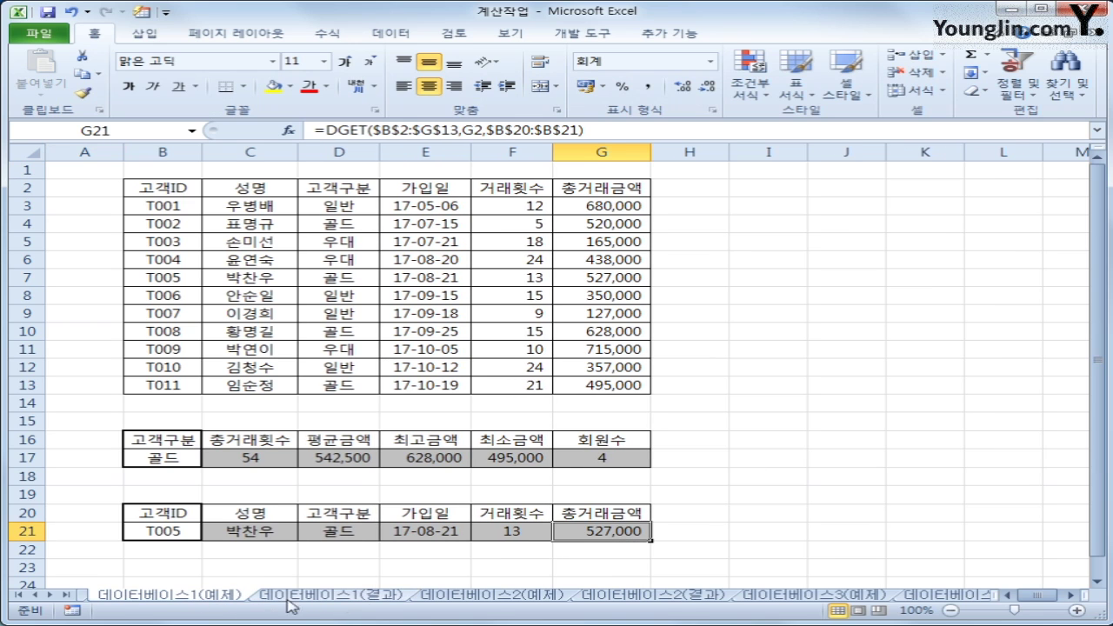
left_click(295, 598)
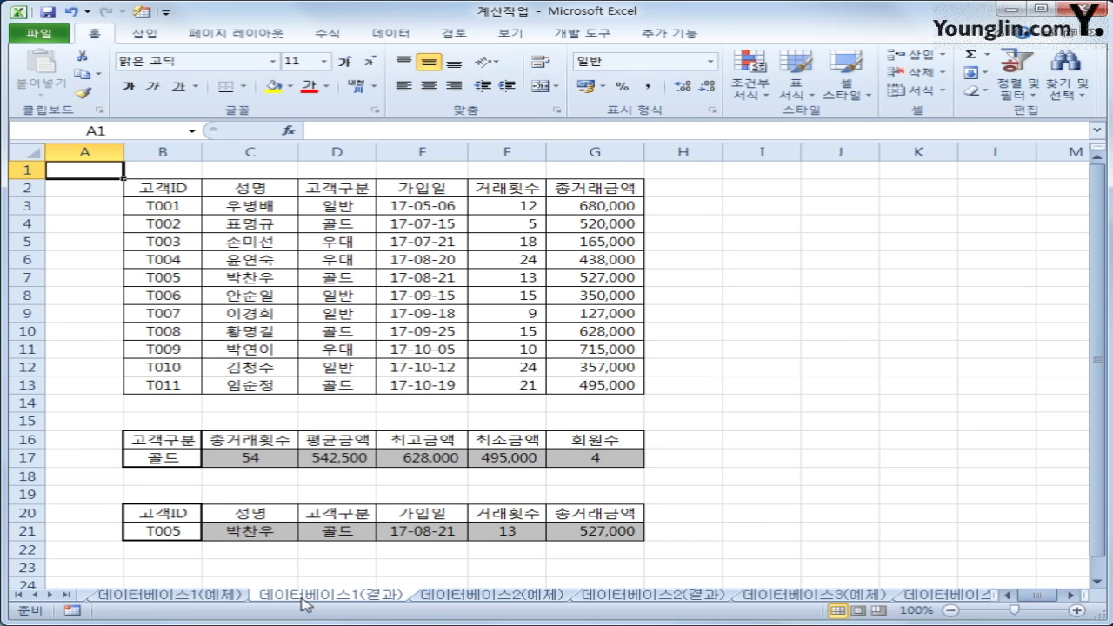
Insert the DAVERAGE function from the 데이터베이스 category into D12 of the 데이터베이스(예제) sheet for P-1의 1차 평균.
left_click(352, 365)
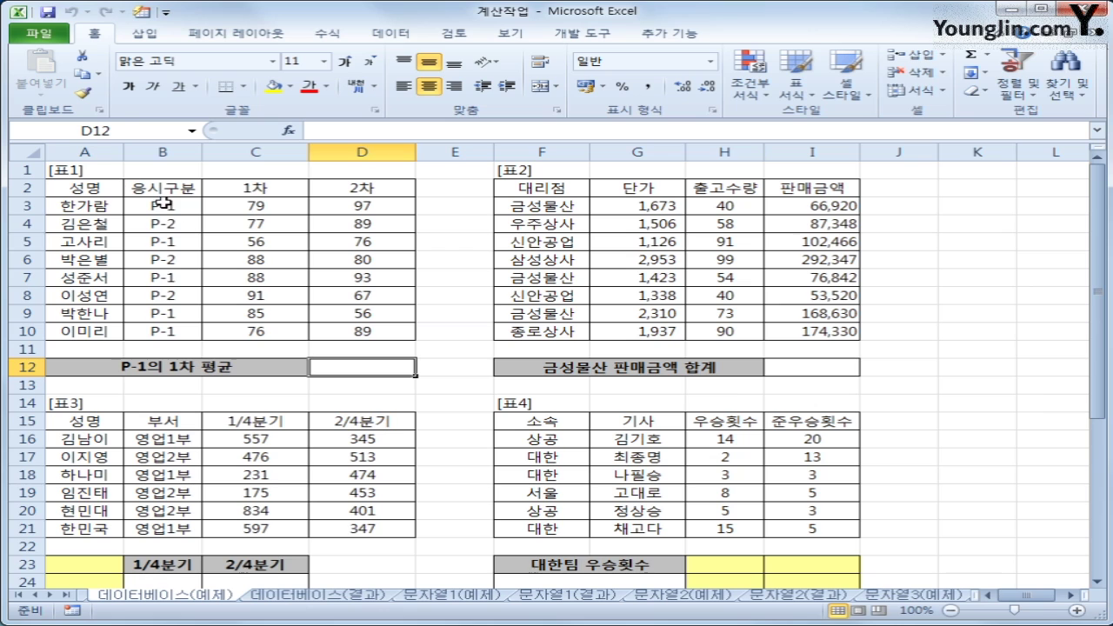
left_click_drag(165, 203, 164, 330)
left_click_drag(151, 210, 172, 333)
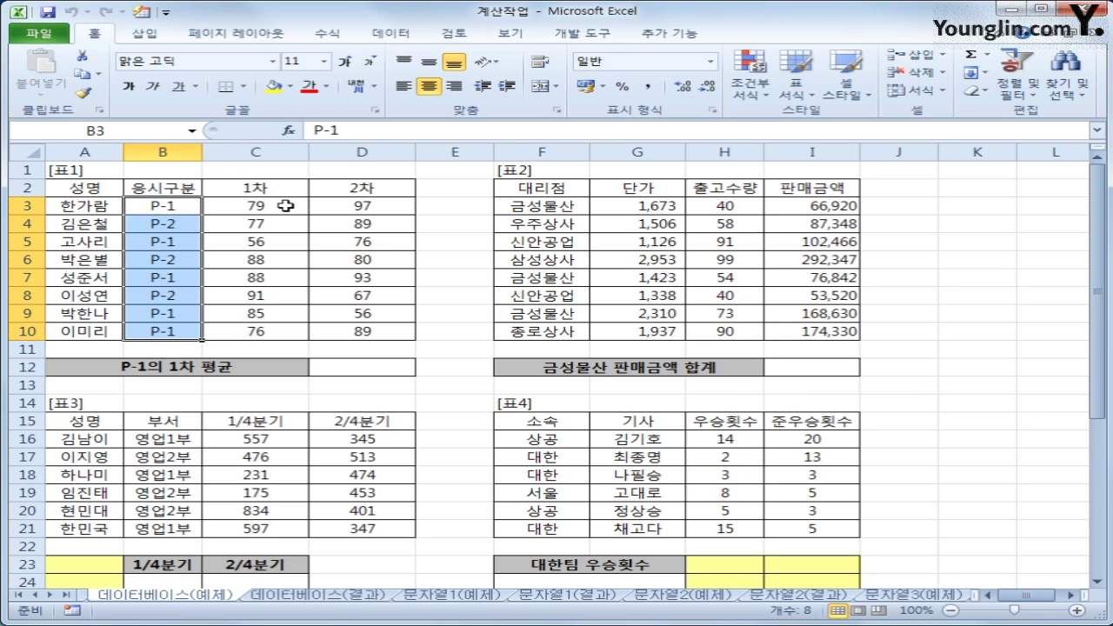
left_click(371, 370)
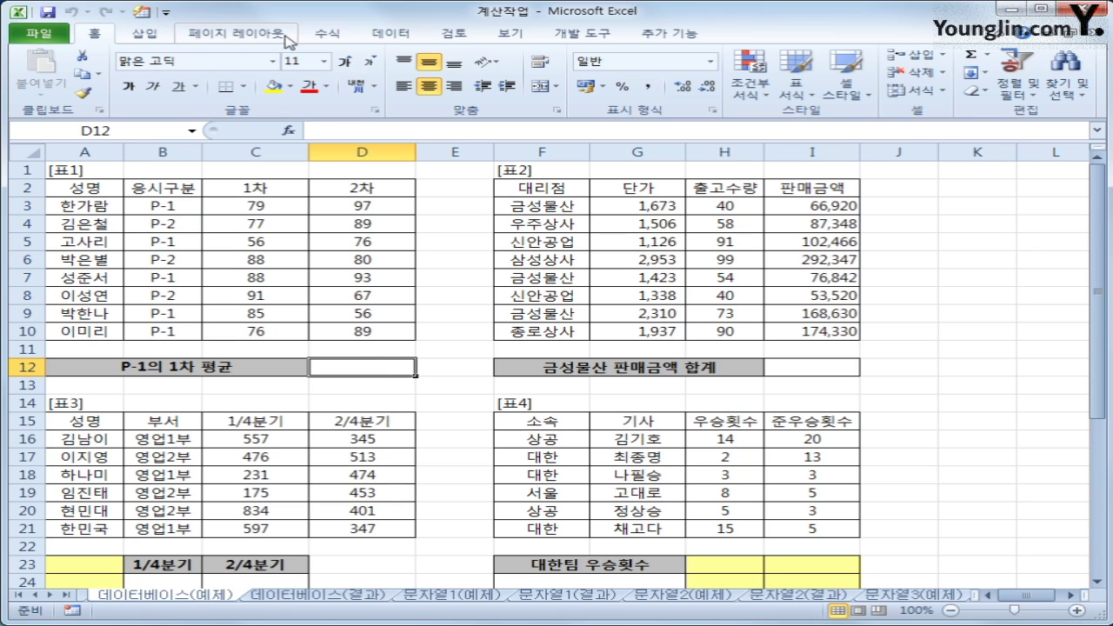
left_click(327, 33)
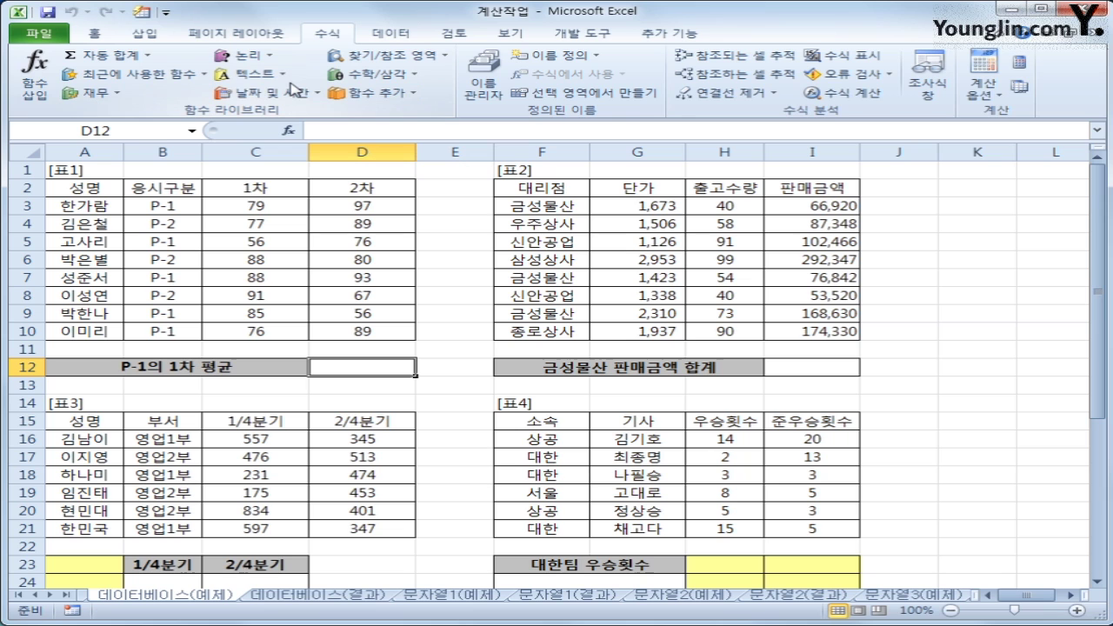
left_click(289, 132)
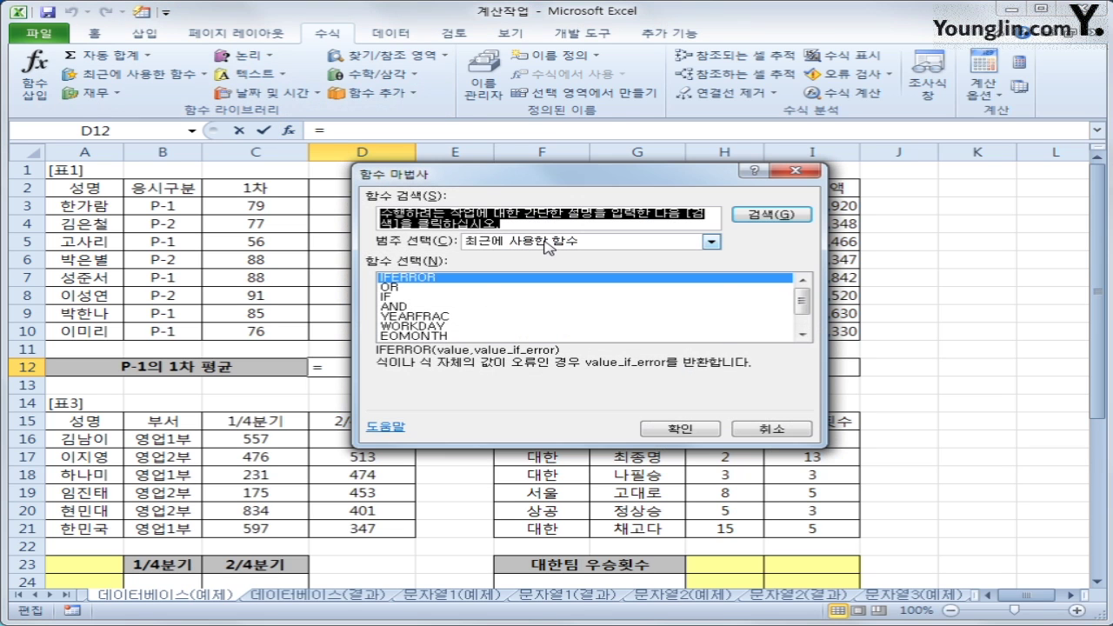
left_click(547, 246)
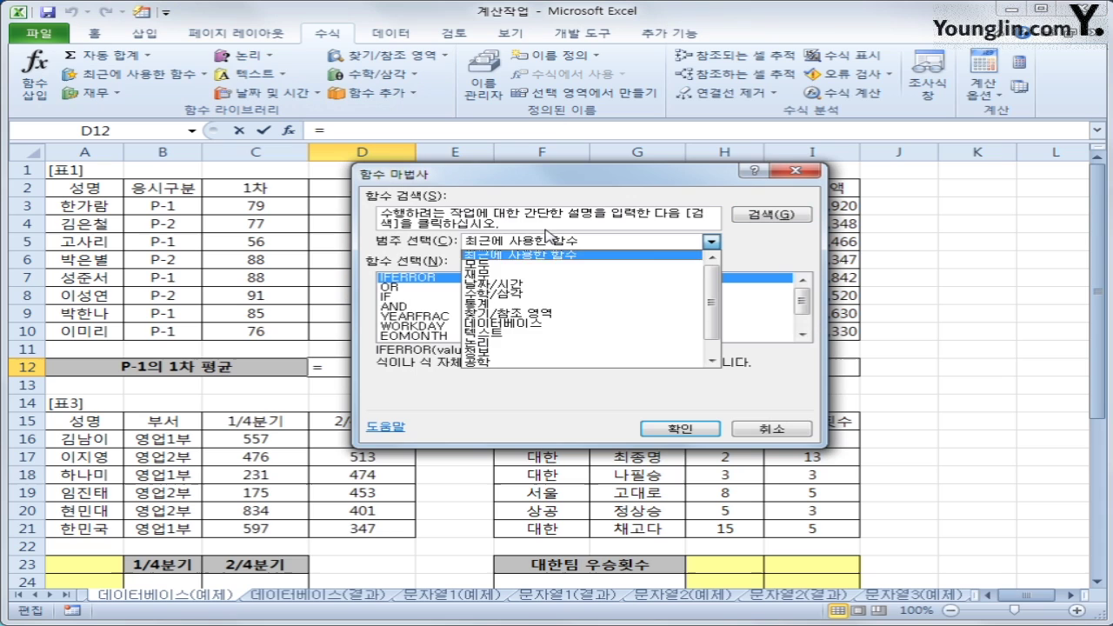
left_click(564, 323)
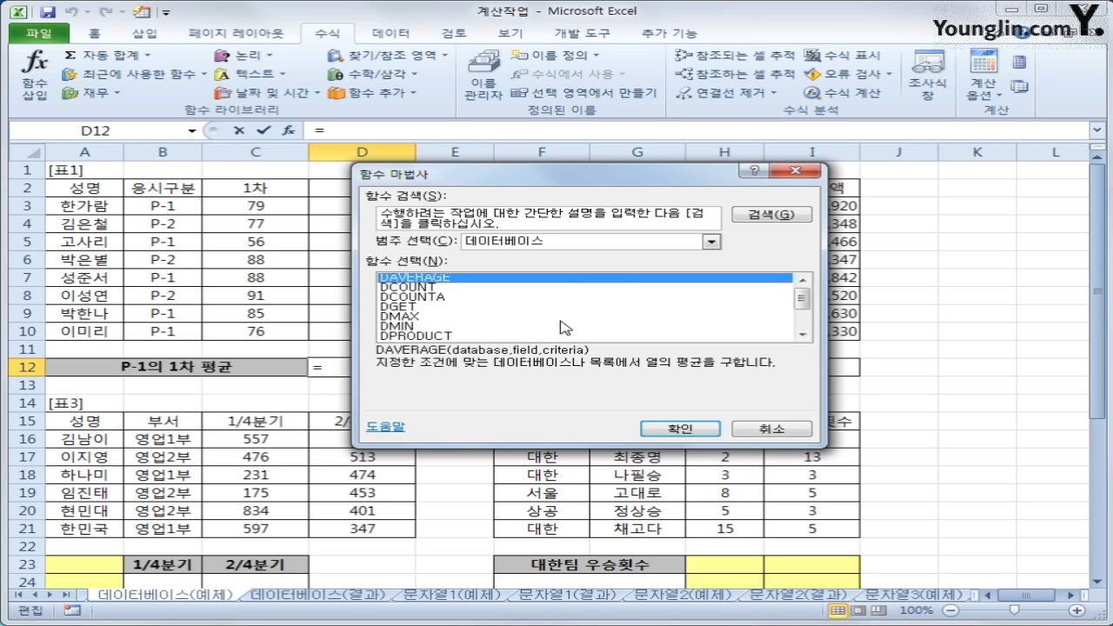
left_click(661, 429)
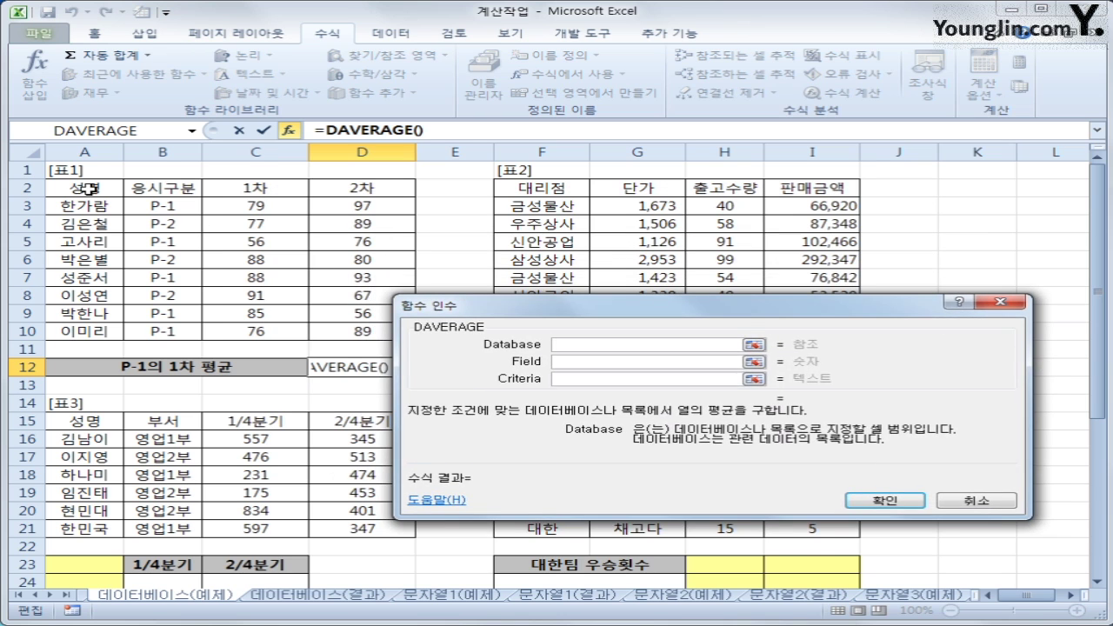
Set the DAVERAGE arguments to database A2:D10, field C2 and criteria B2:B3, and complete the formula in D12.
left_click_drag(87, 188, 373, 324)
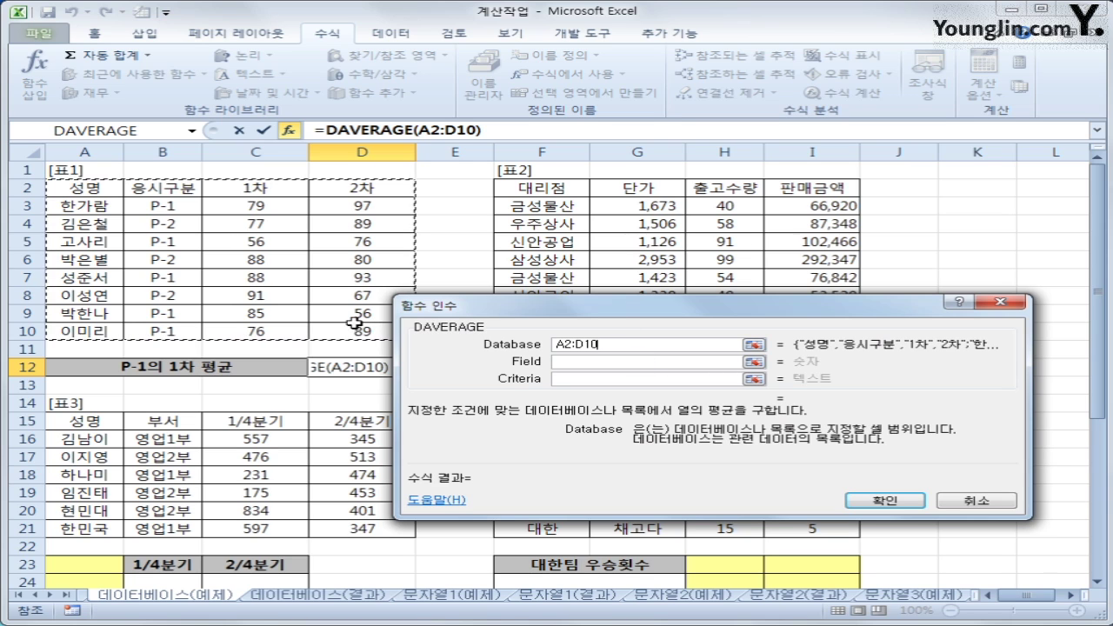
left_click(574, 362)
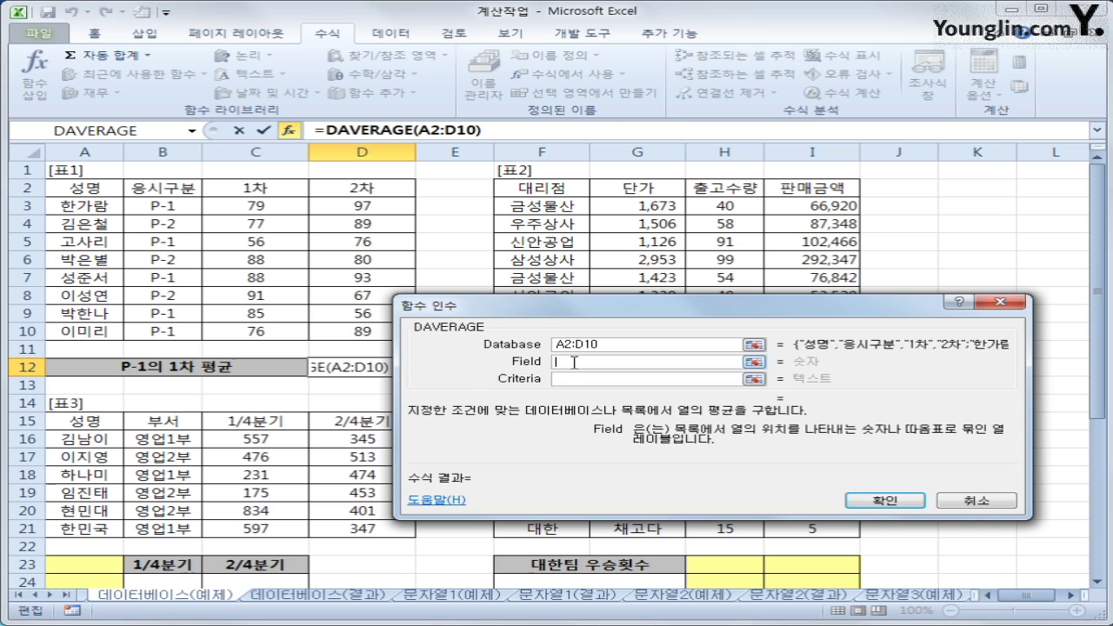
left_click(275, 193)
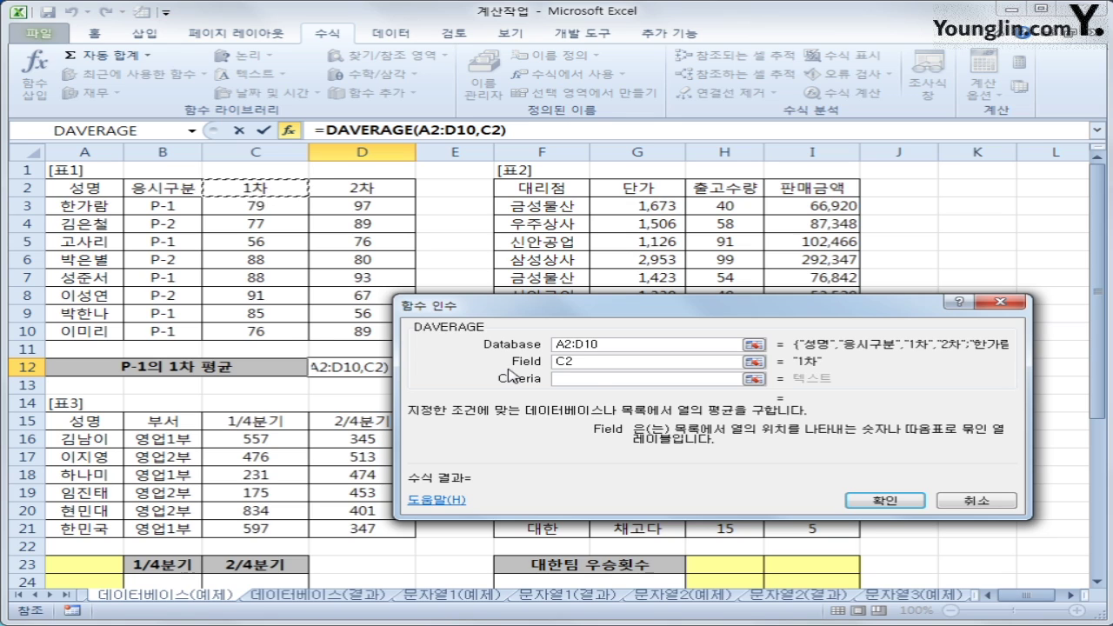
left_click(594, 382)
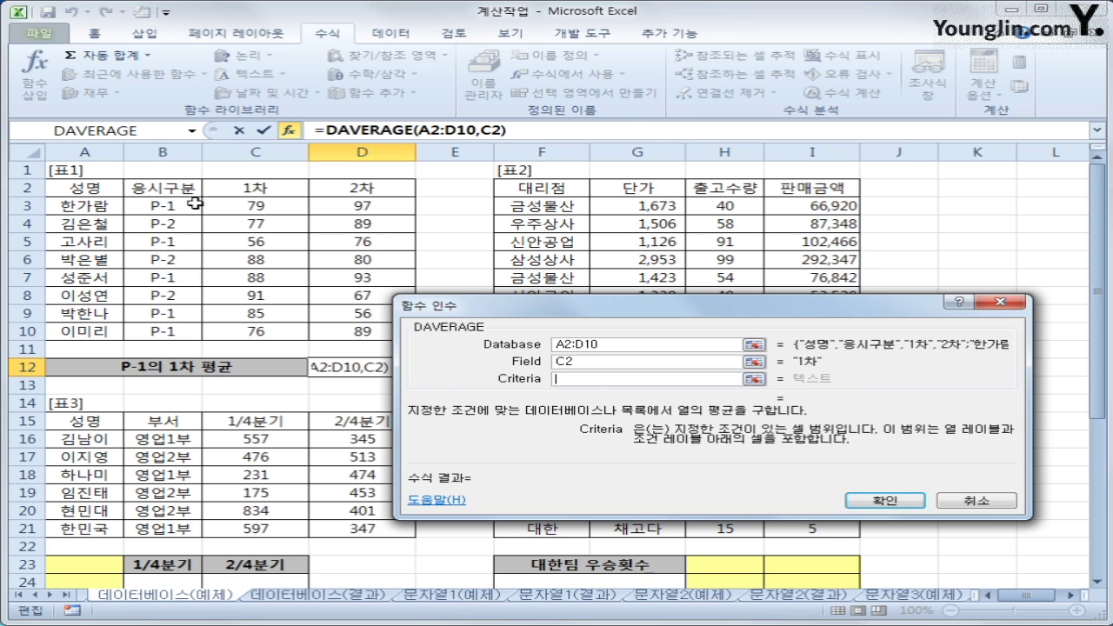
left_click(178, 189)
left_click_drag(179, 189, 175, 203)
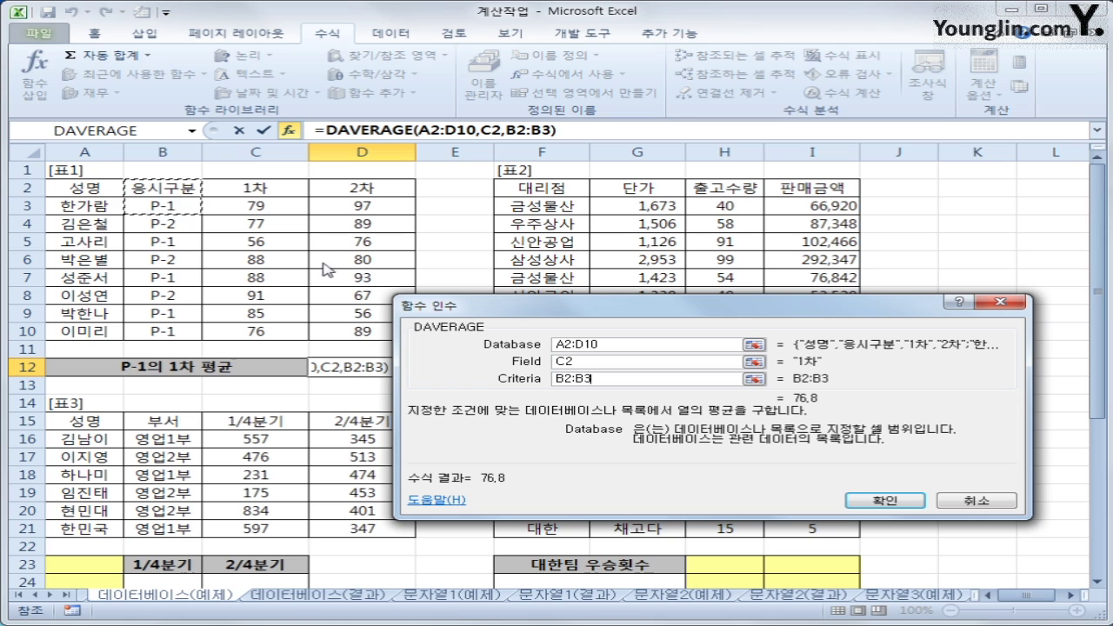
left_click(860, 502)
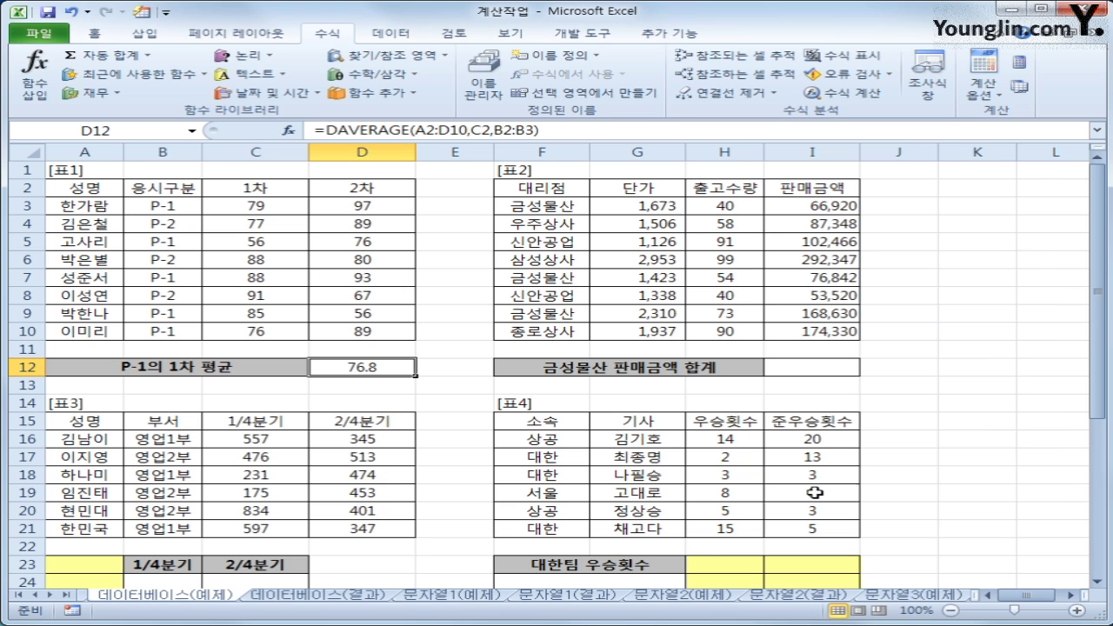
Review the 표1 ranges used by the DAVERAGE formula: database A2:D10, field C2 and criteria B2:B3.
left_click_drag(61, 187, 387, 330)
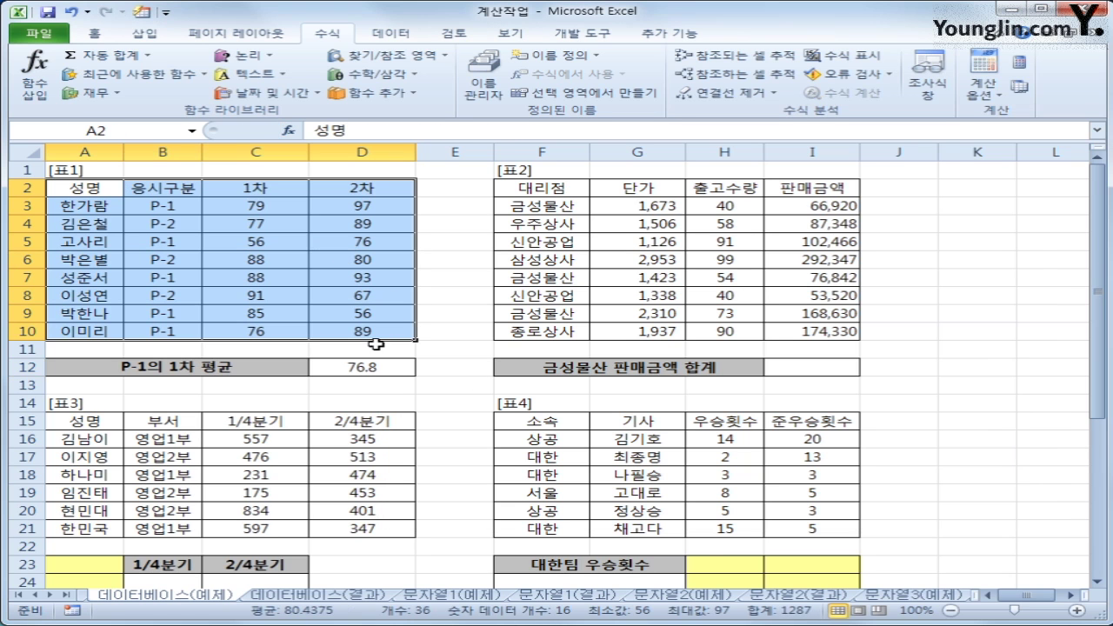
left_click(361, 372)
left_click(269, 189)
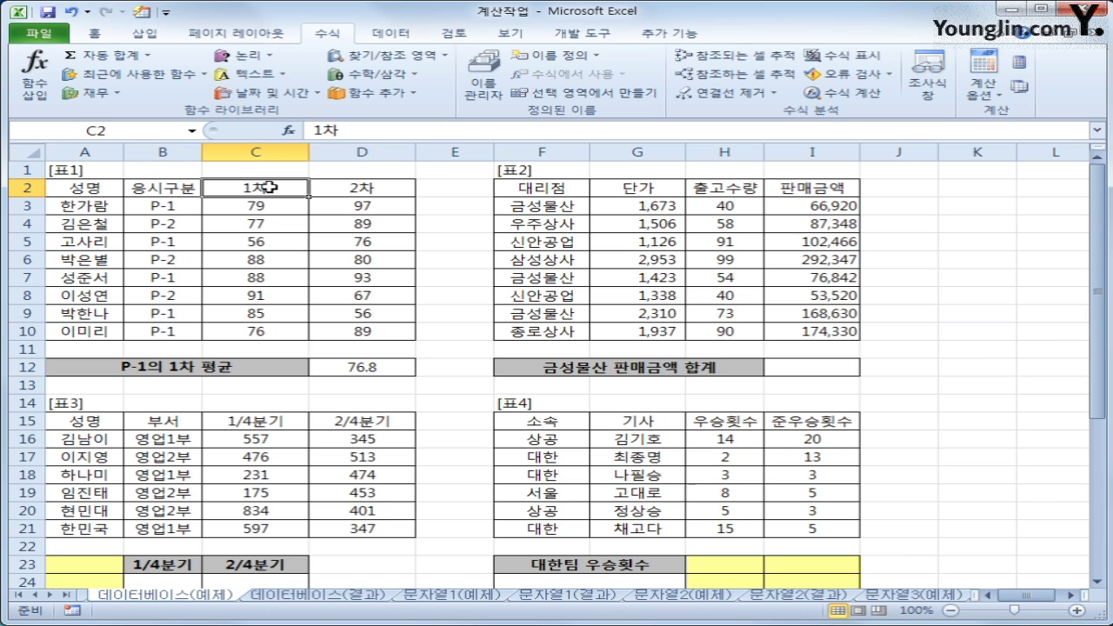
left_click(188, 188)
left_click_drag(188, 188, 184, 204)
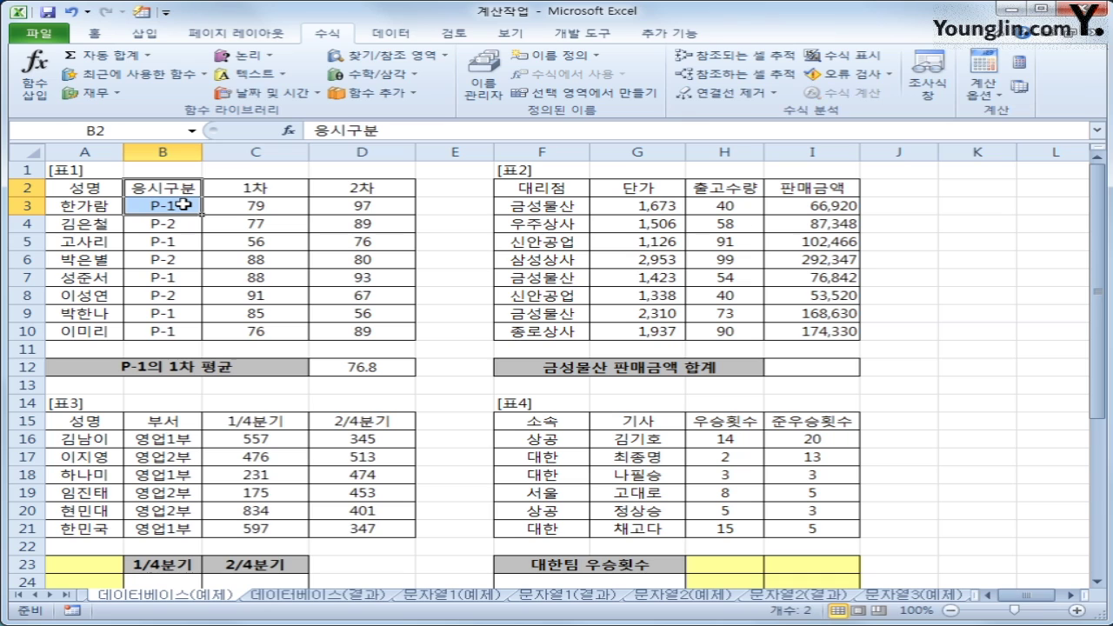
left_click(184, 203)
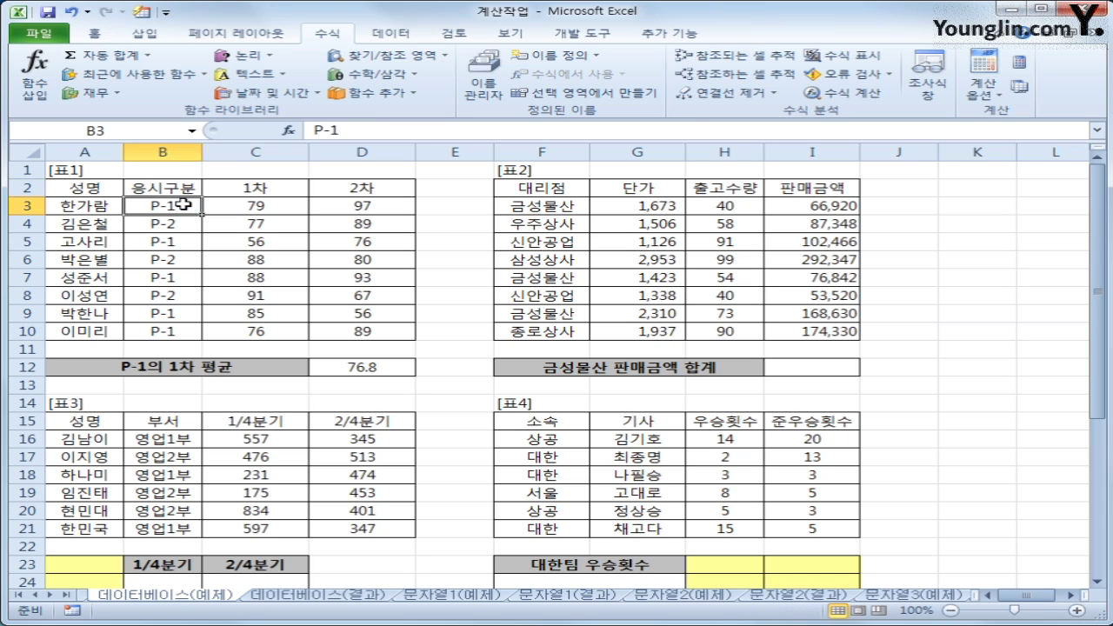
Insert the DSUM function from the 데이터베이스 category into I12 for 금성물산 판매금액 합계.
left_click(797, 368)
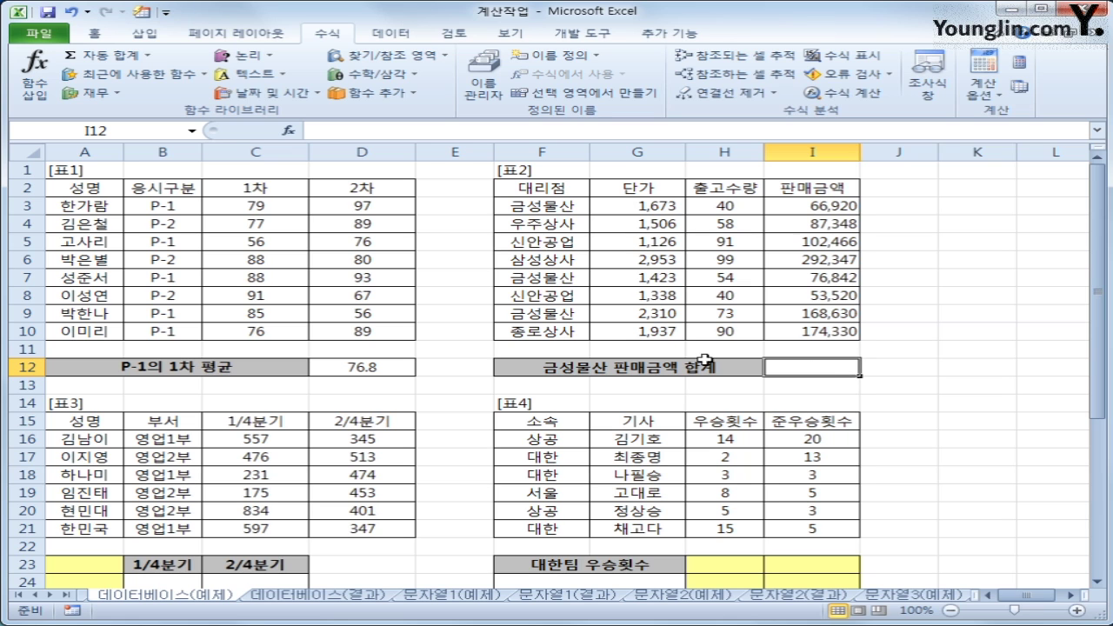
left_click(289, 131)
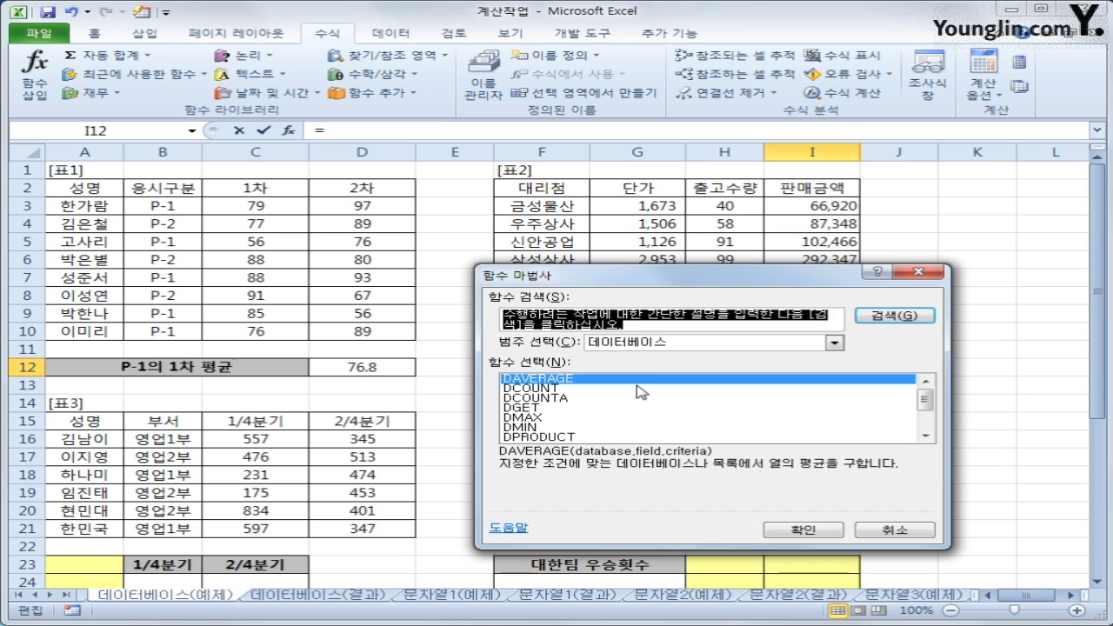
scroll(926, 426, "down", 2)
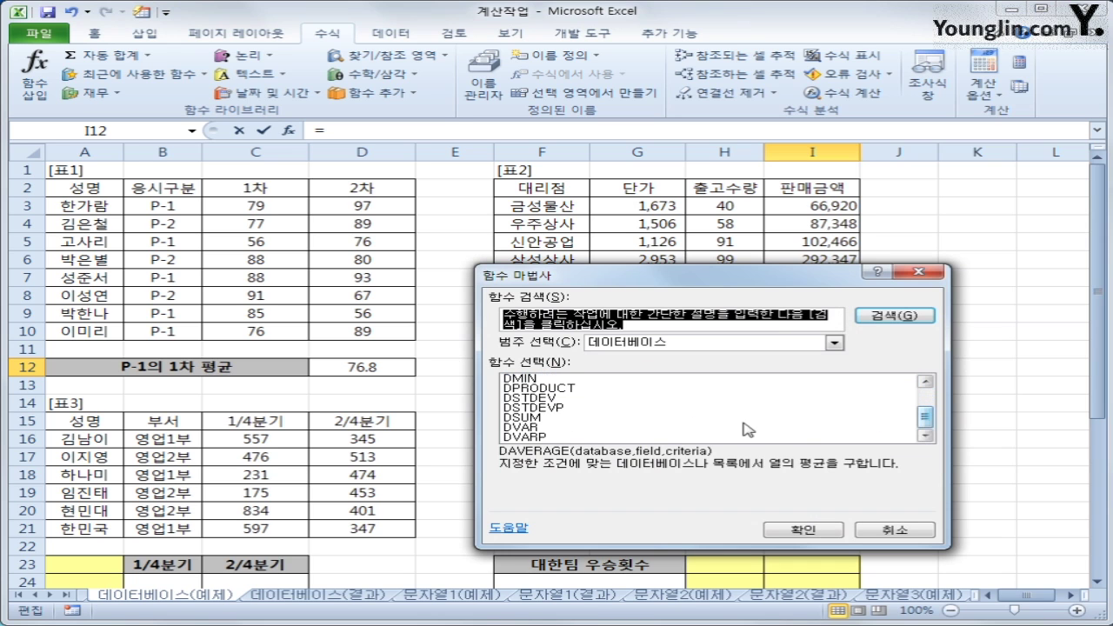
left_click(659, 419)
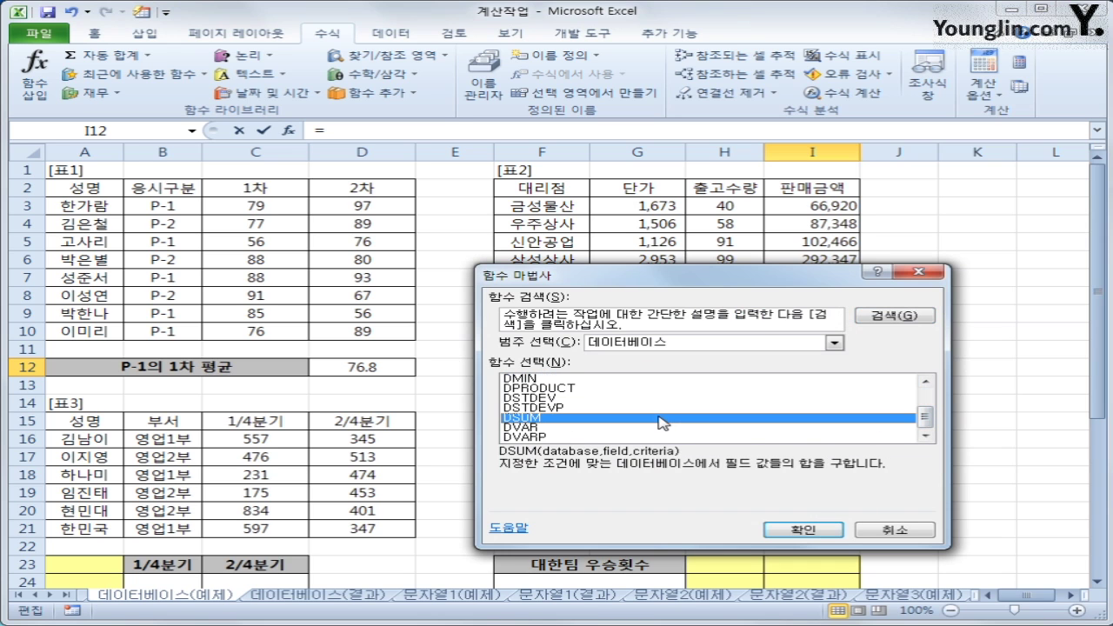
left_click(801, 530)
Set the DSUM database argument to the 표2 range F2:I10 and the field argument to the 판매금액 header in I2.
left_click_drag(575, 191, 722, 406)
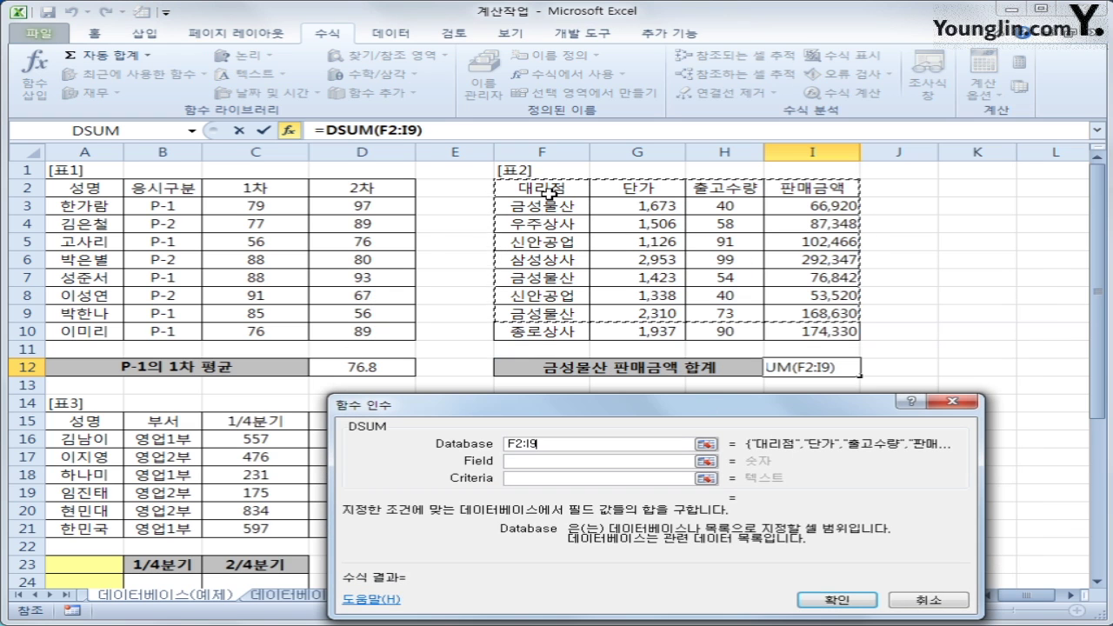
left_click_drag(544, 189, 815, 329)
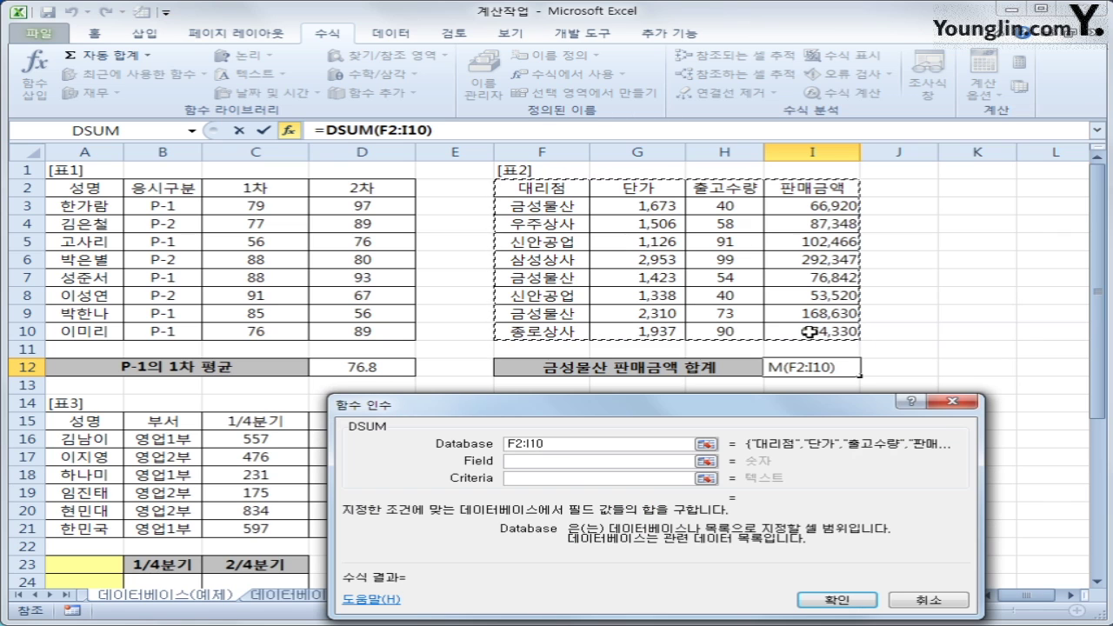
left_click(564, 466)
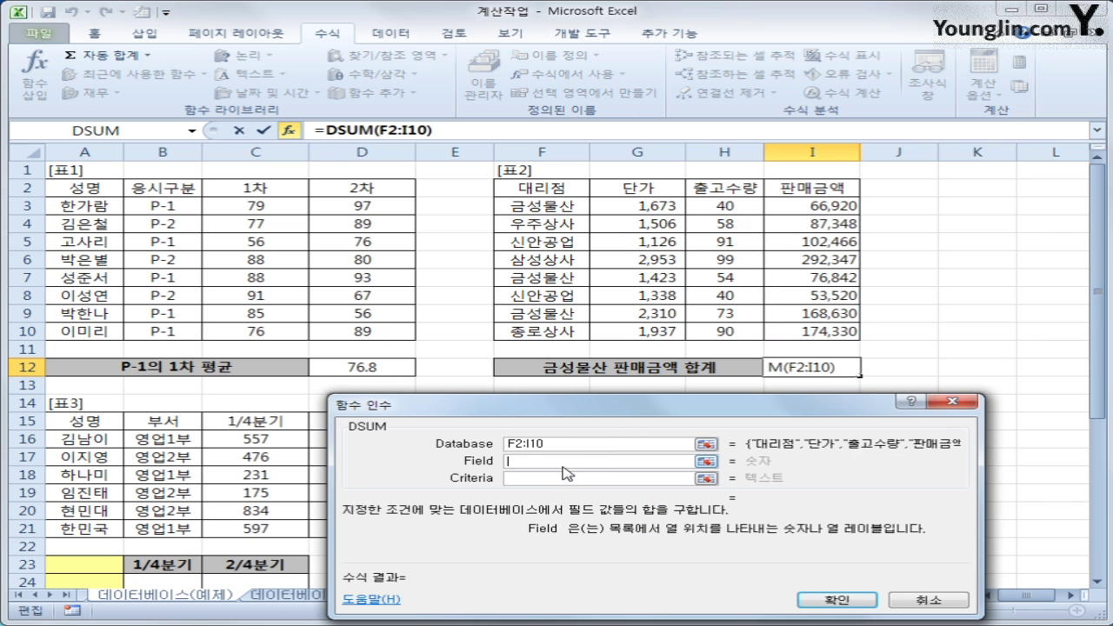
left_click(839, 189)
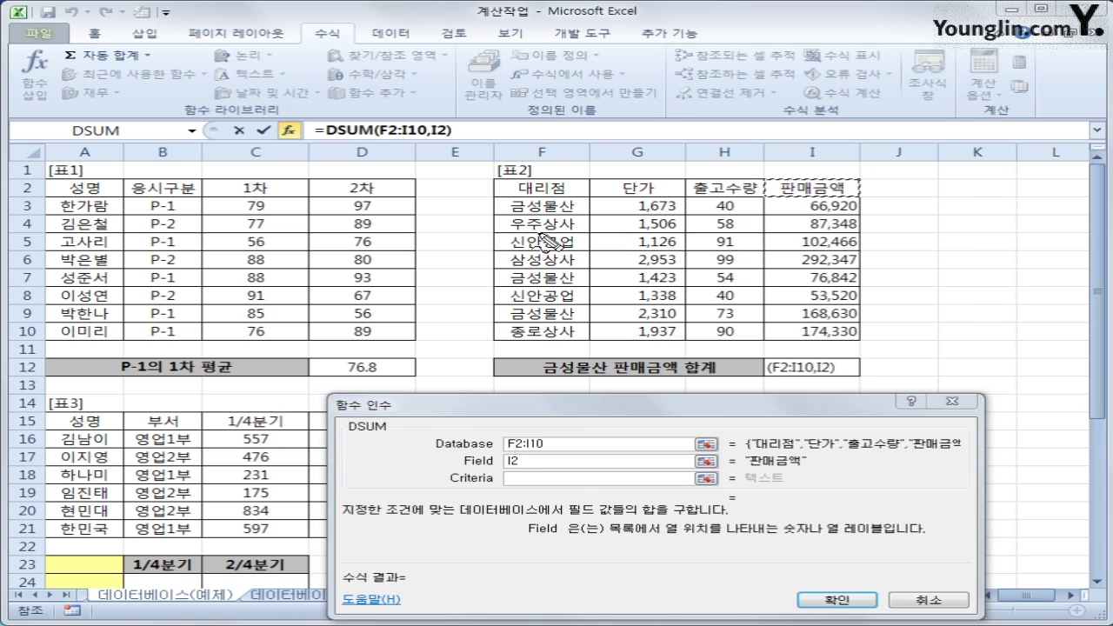
left_click_drag(542, 228, 543, 261)
mouse_move(628, 230)
left_mouse_down()
mouse_move(687, 258)
mouse_move(729, 233)
mouse_move(747, 248)
mouse_move(730, 276)
left_mouse_up()
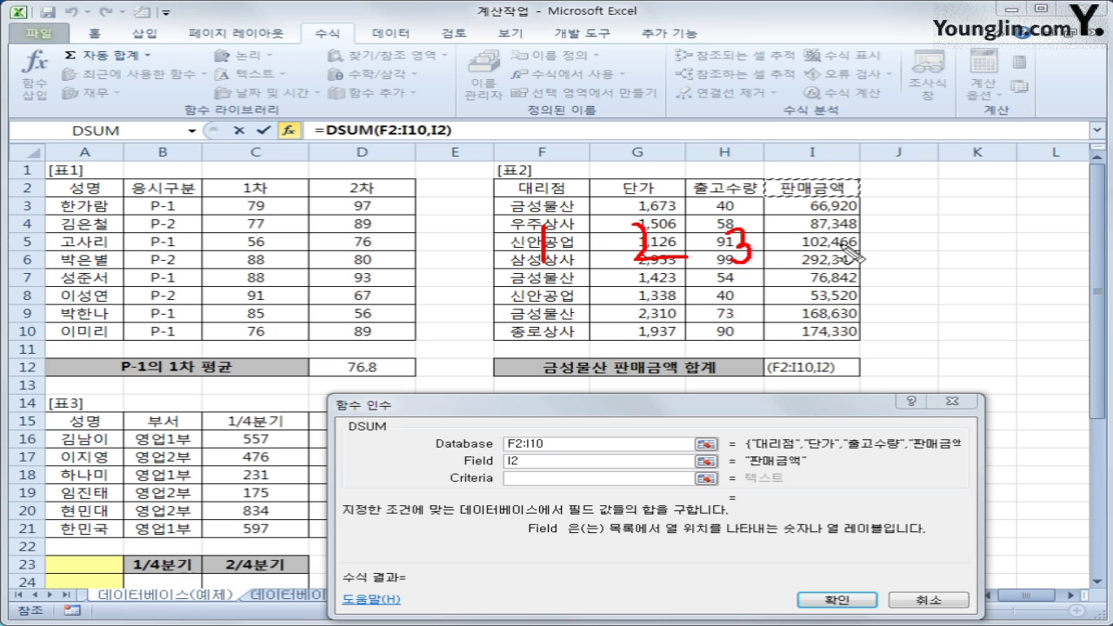
mouse_move(830, 228)
left_mouse_down()
mouse_move(812, 271)
mouse_move(868, 257)
left_mouse_up()
left_click_drag(835, 229, 819, 303)
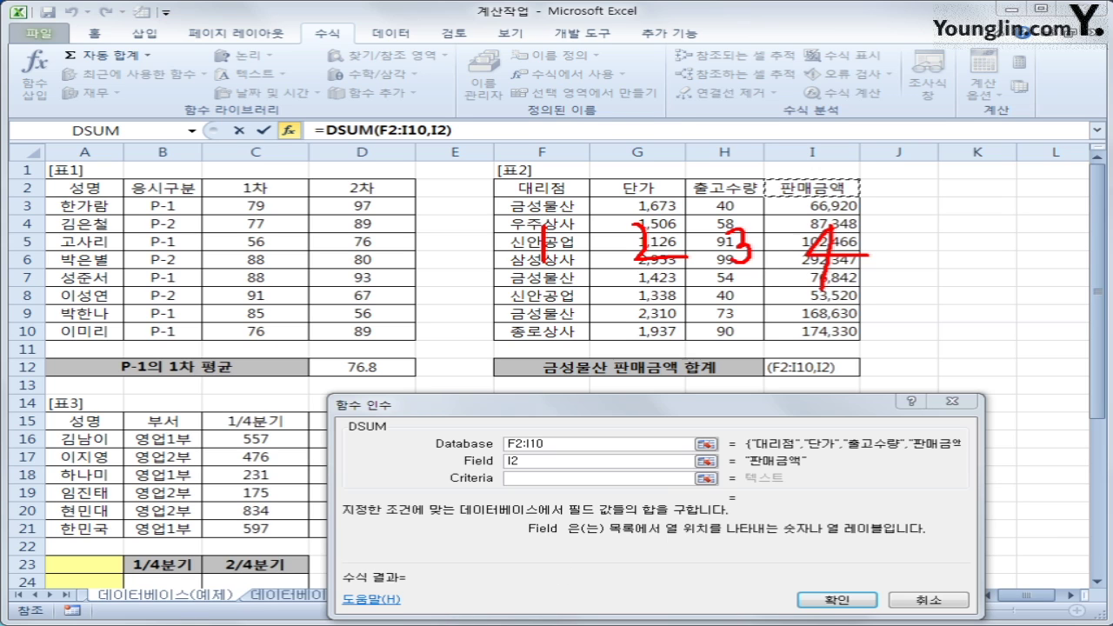
Set the DSUM field to column number 4 and the criteria to F2:F3, and complete the formula in I12.
left_click(506, 461)
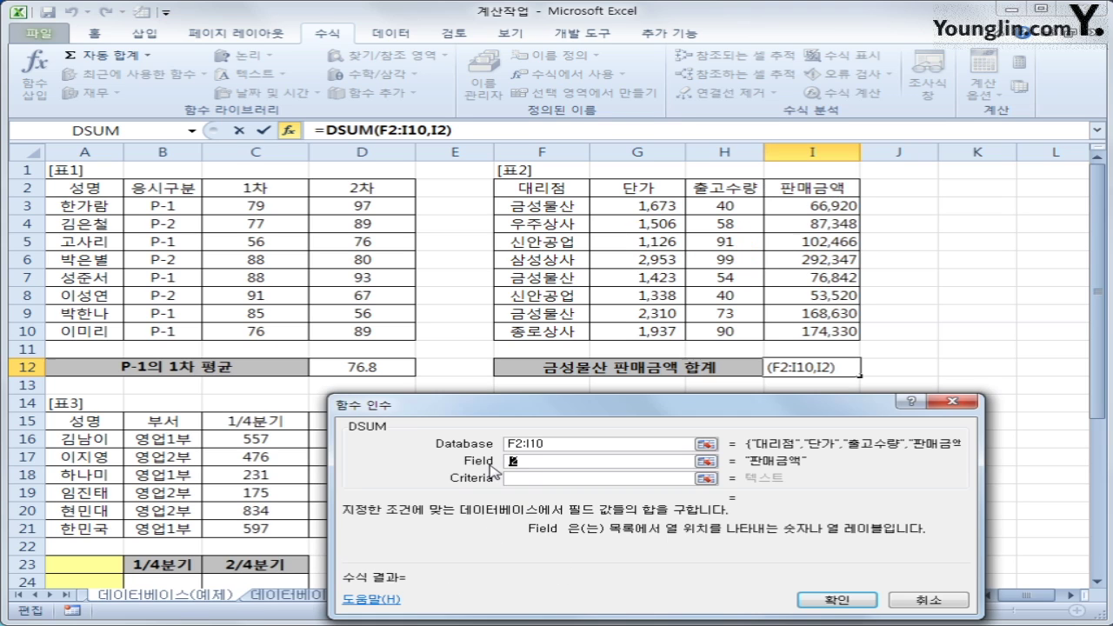
type("4")
left_click(519, 477)
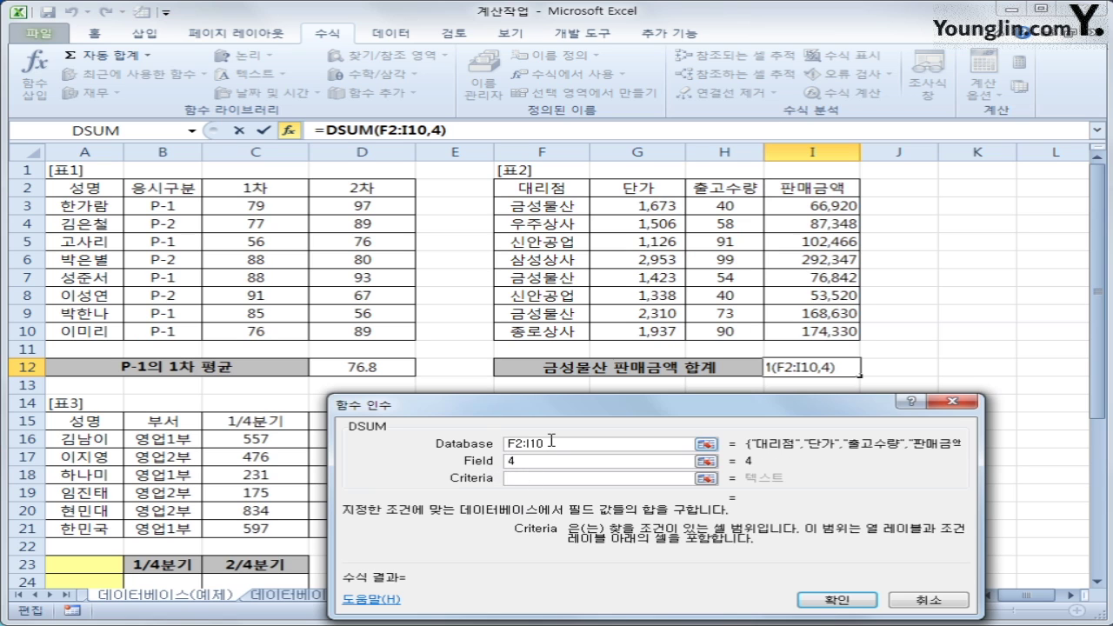
left_click_drag(567, 187, 558, 206)
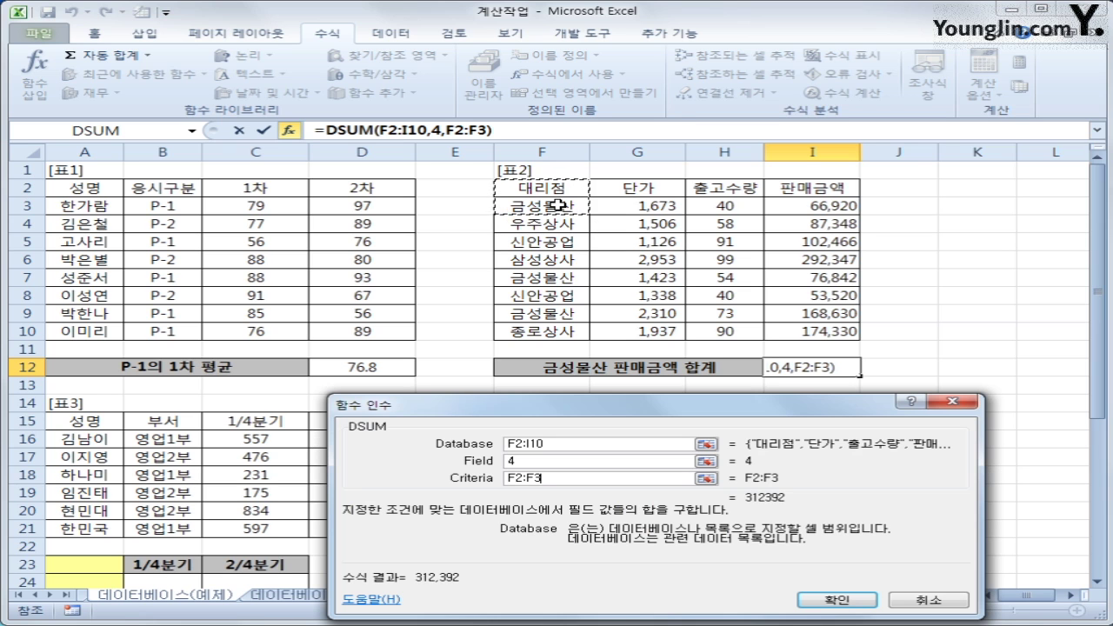
left_click(826, 600)
Examine the 부서 header and the 영업1부 and 영업2부 entries in 표3 against the criteria cells A23:A24.
scroll(283, 484, "down", 4)
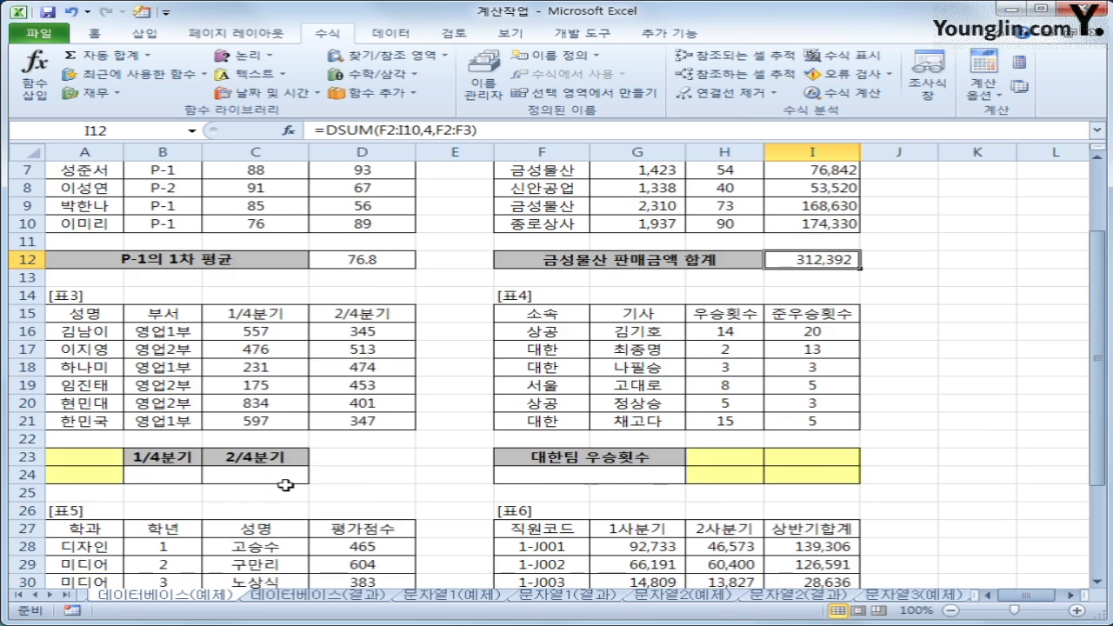
left_click(82, 351)
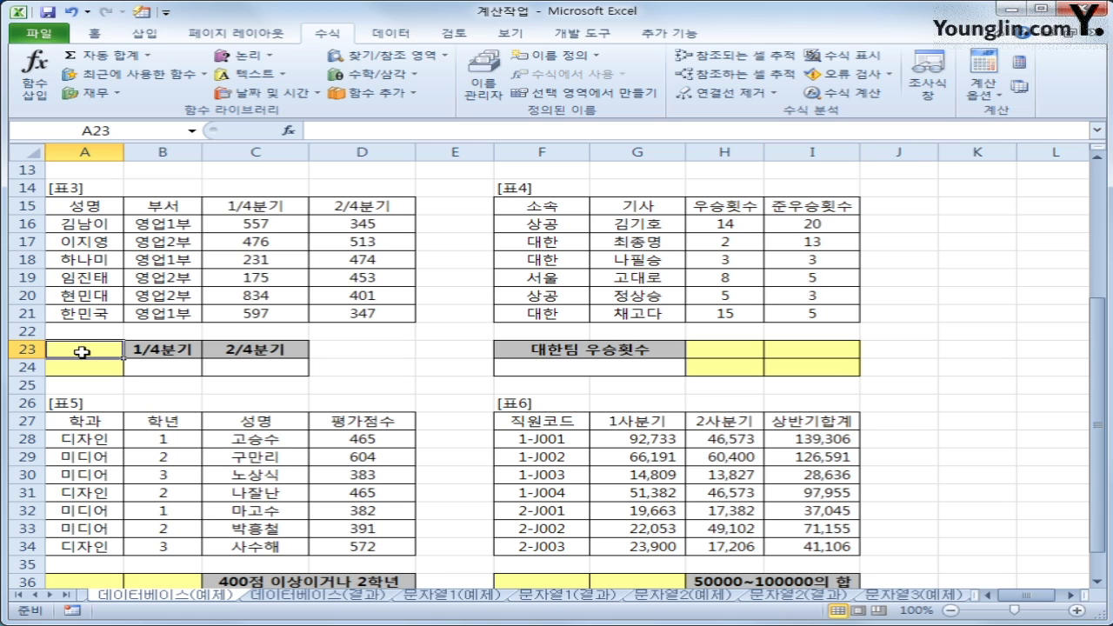
left_click(158, 205)
left_click(157, 225)
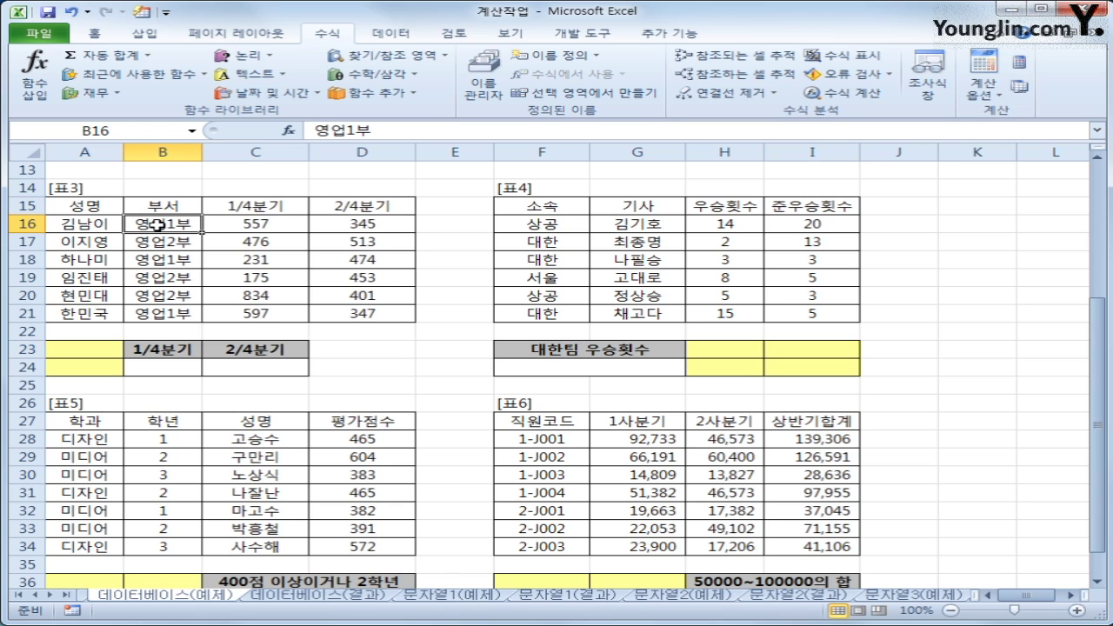
left_click_drag(158, 206, 158, 225)
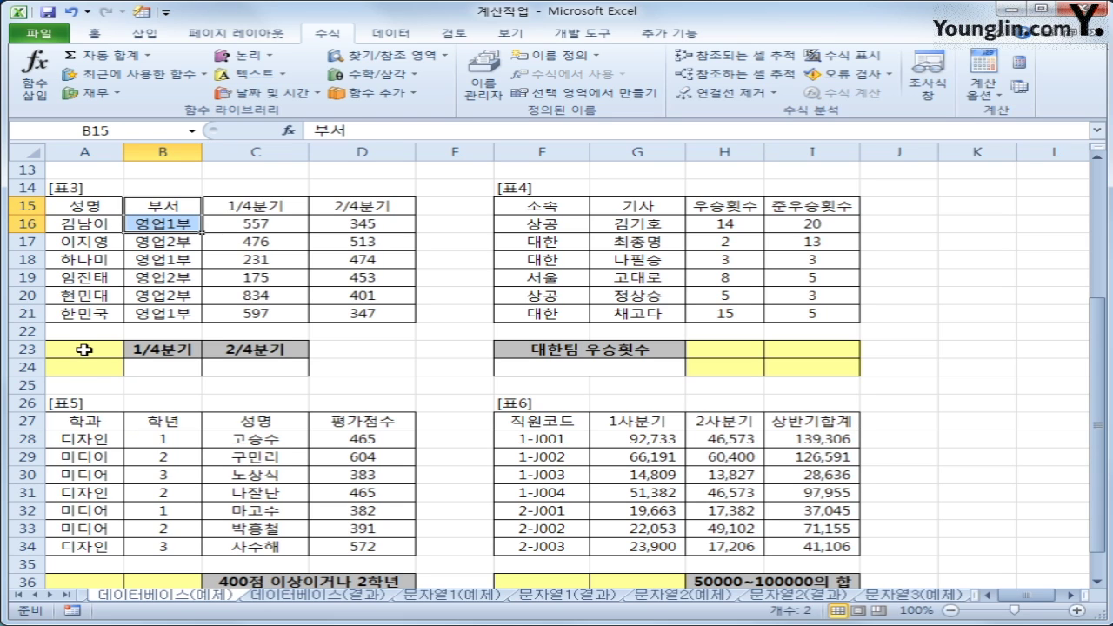
left_click(168, 242)
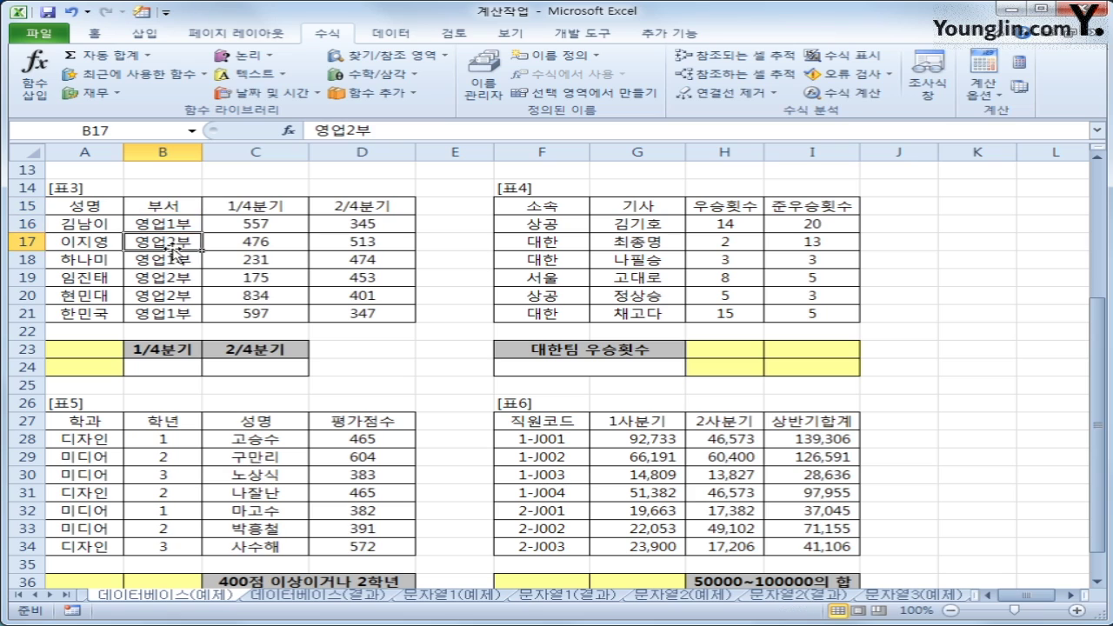
left_click(175, 217)
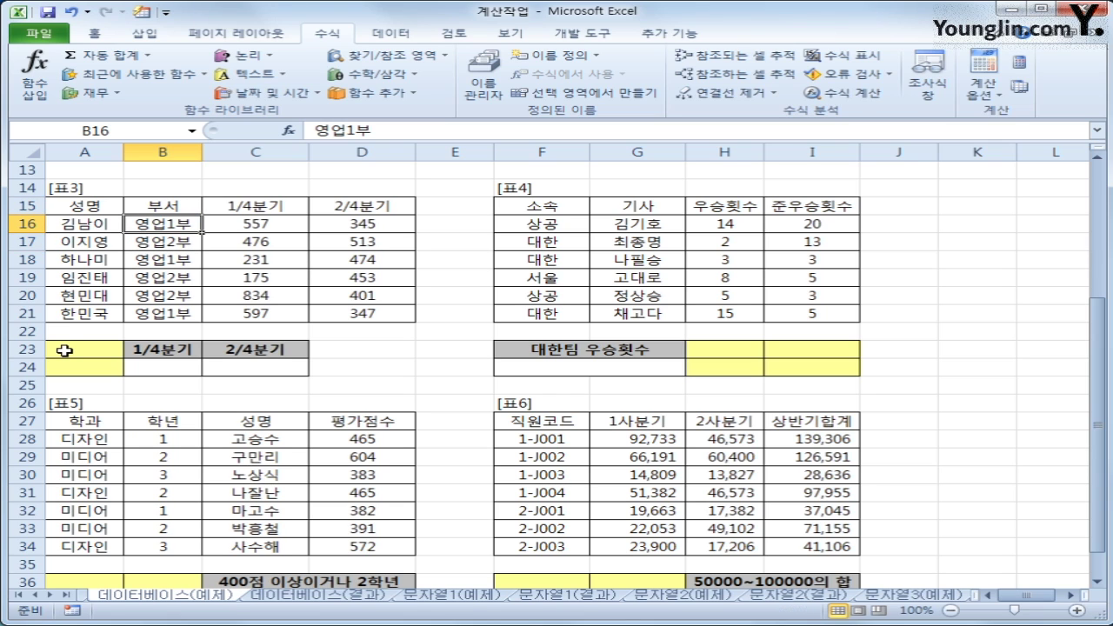
left_click(64, 350)
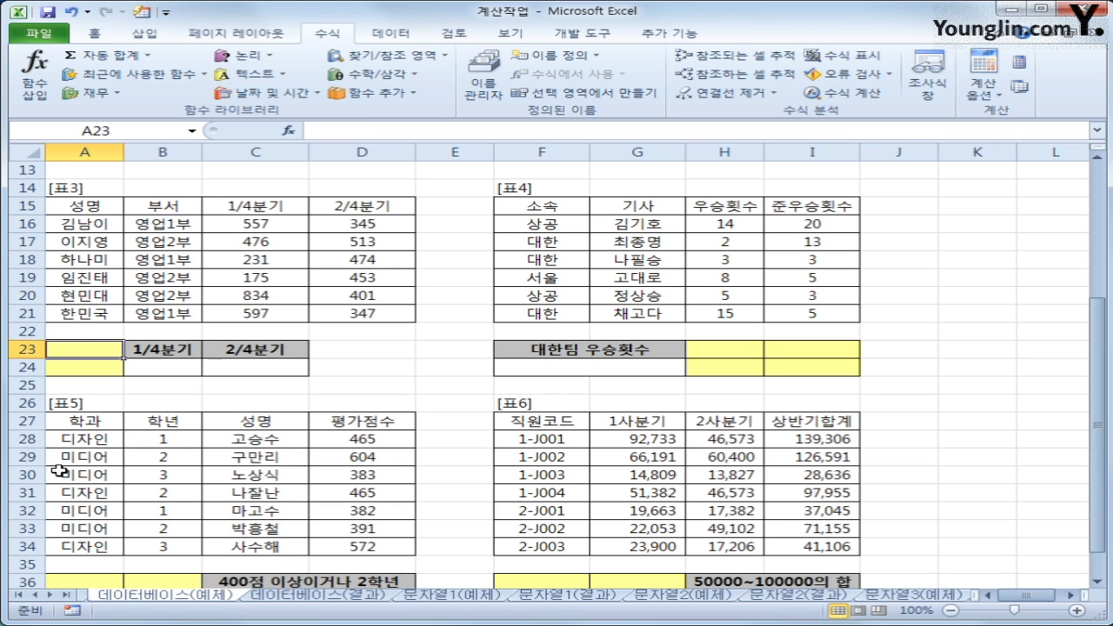
left_click_drag(50, 348, 58, 370)
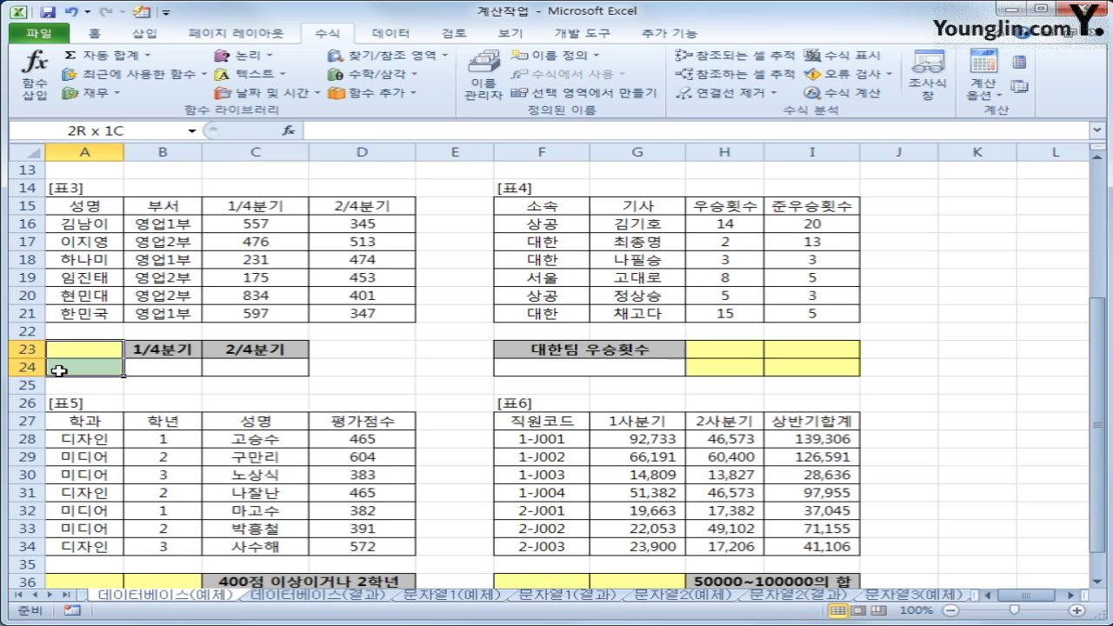
Enter the criteria header 부서 in A23 and the condition 영업2부 in A24 below 표3.
left_click(61, 350)
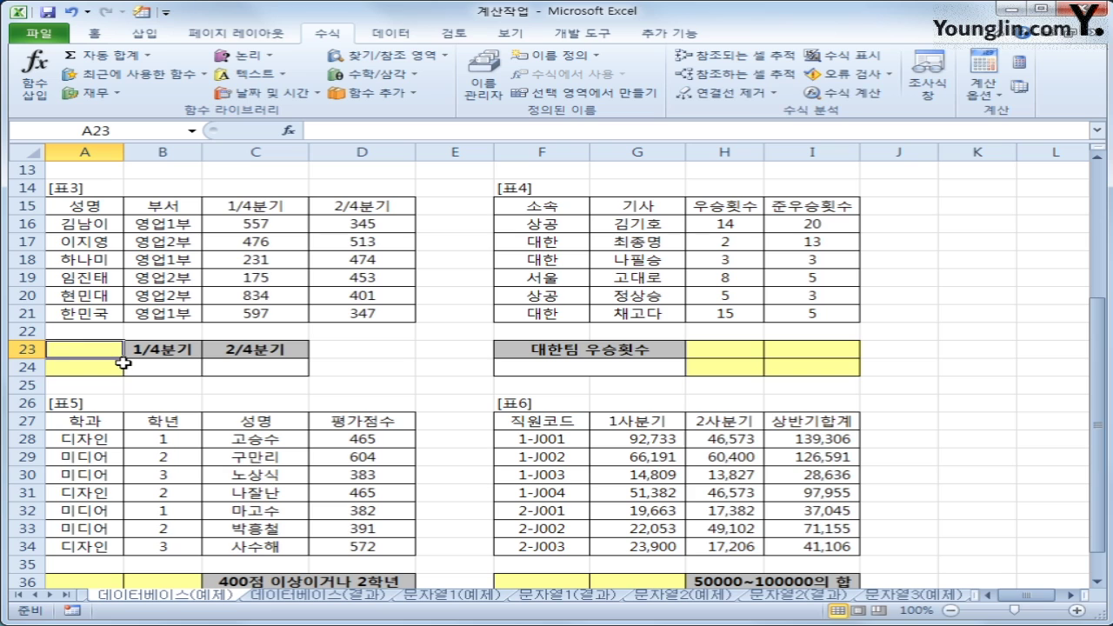
type("qn")
key("BackSpace")
key("BackSpace")
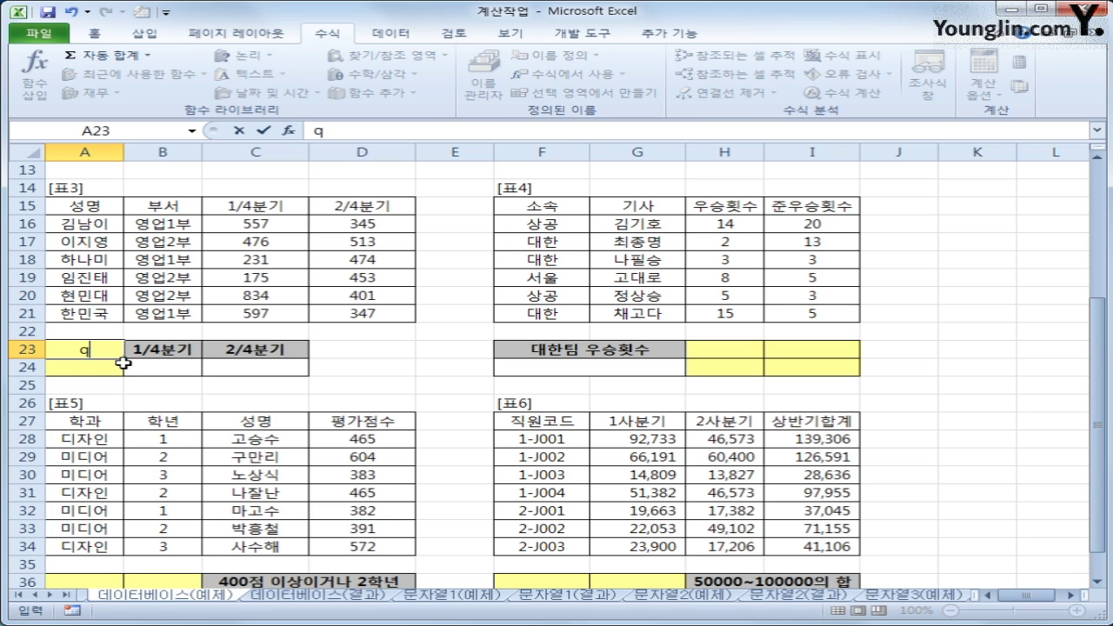
key("Hangul")
type("붓ㅓ")
key("Return")
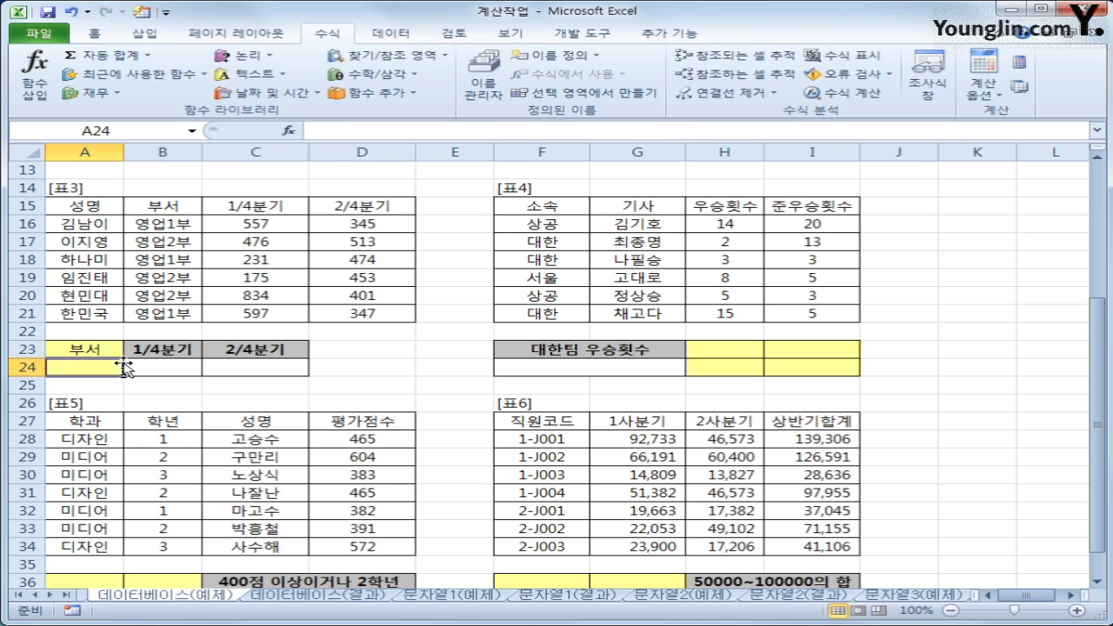
type("영업2부")
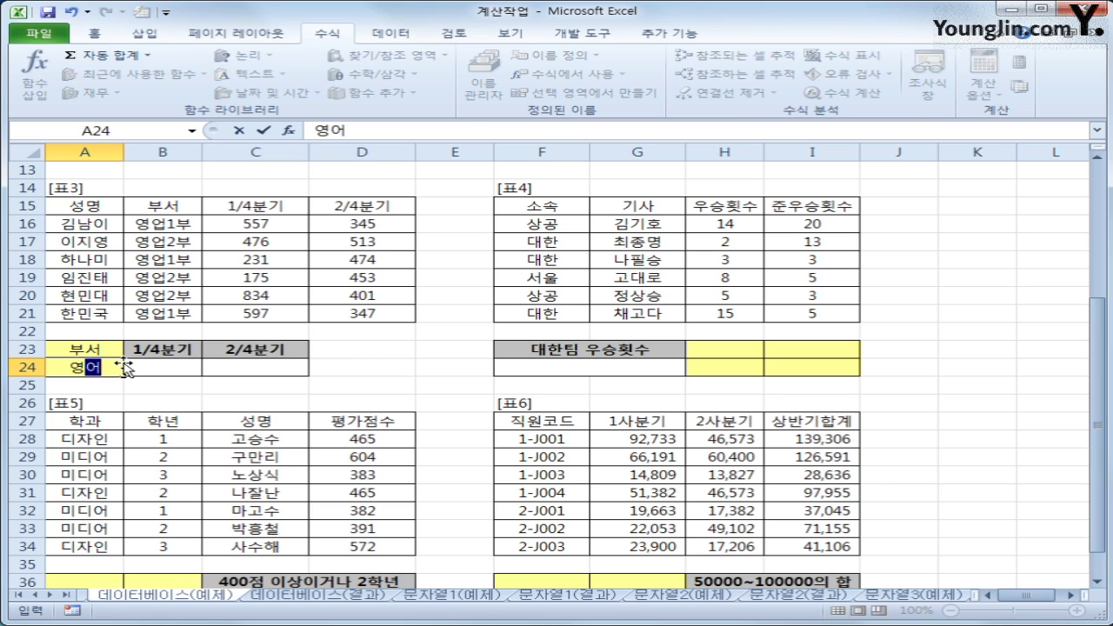
key("Return")
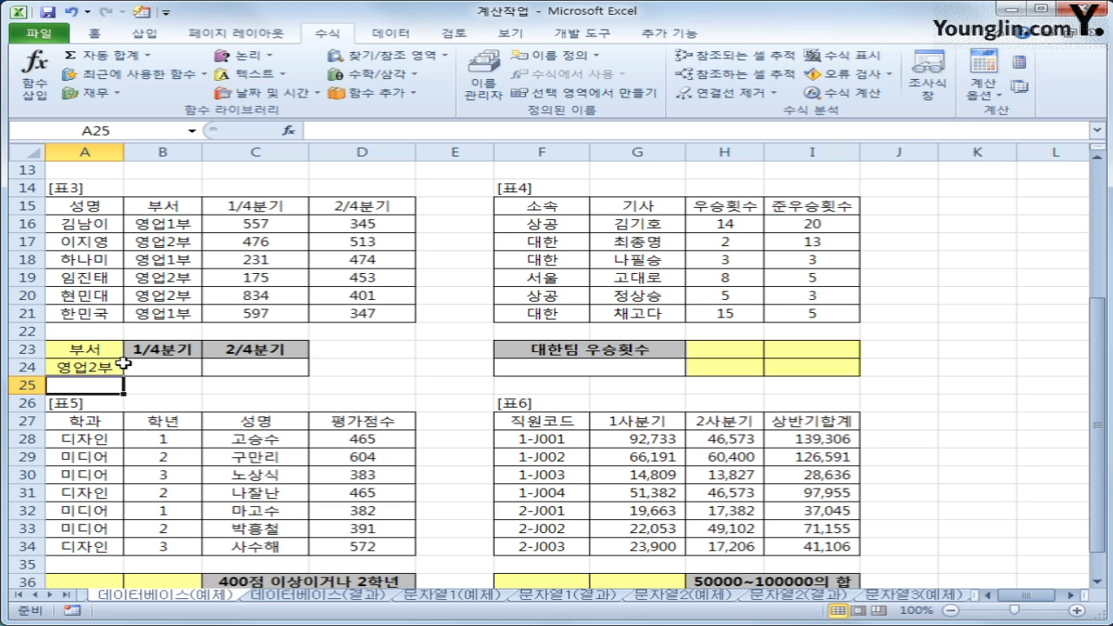
Insert the DCOUNT function from the 데이터베이스 category into B24 for the 1/4분기 count of 영업2부.
left_click(144, 371)
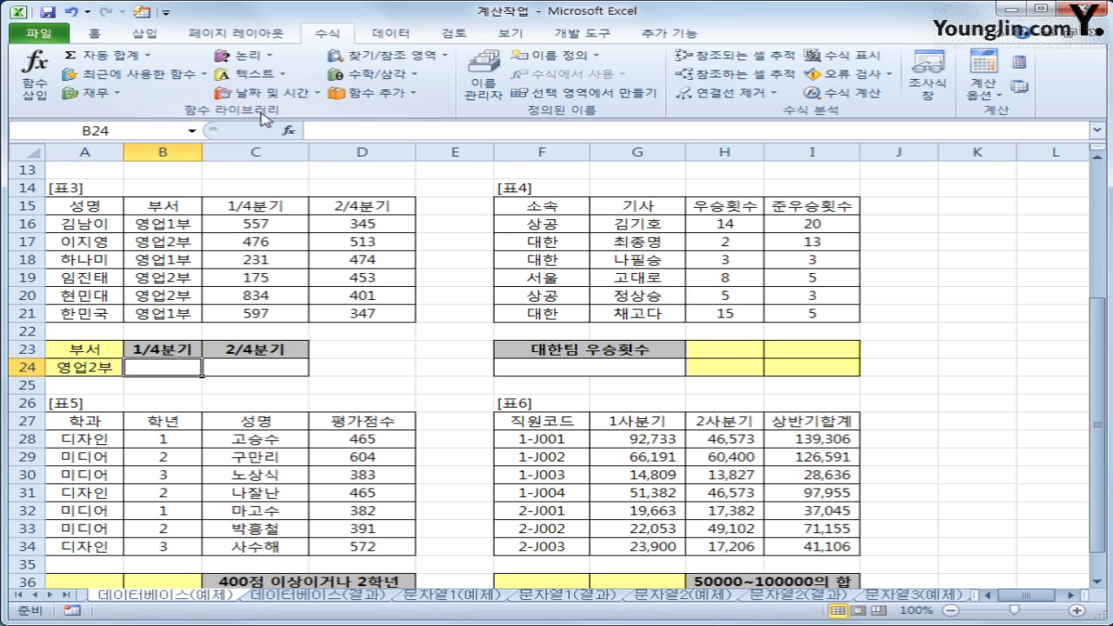
left_click(289, 131)
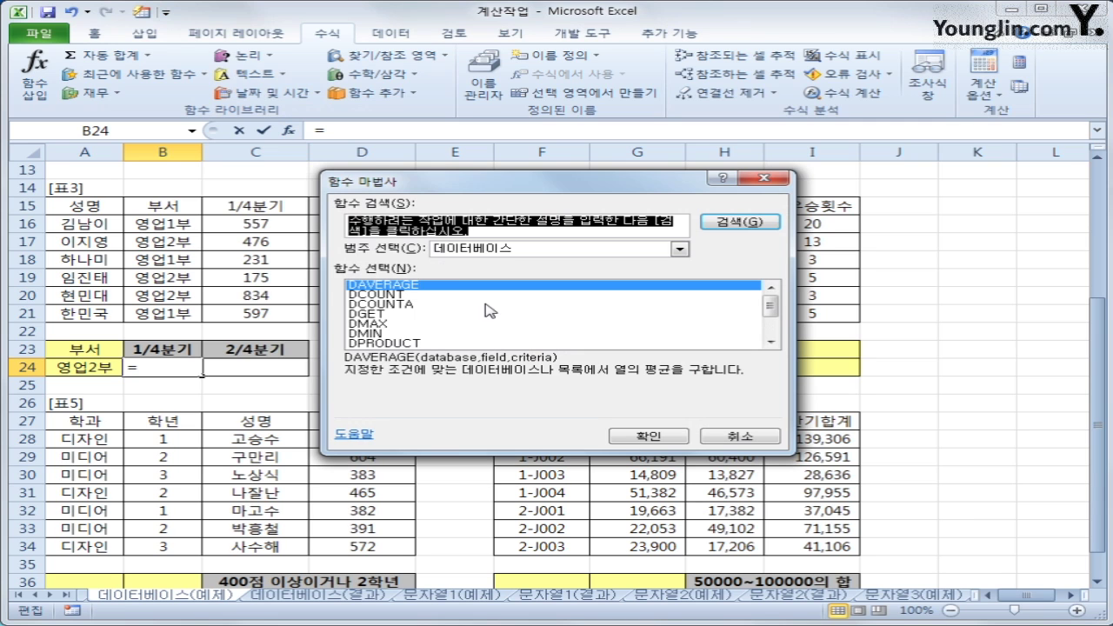
left_click(441, 296)
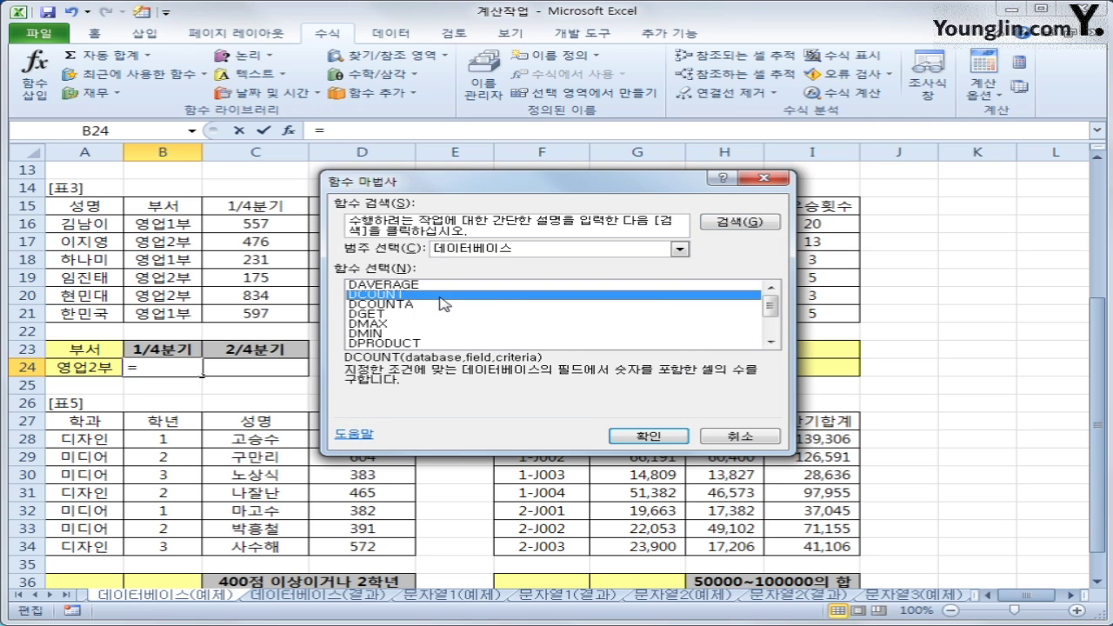
left_click(648, 435)
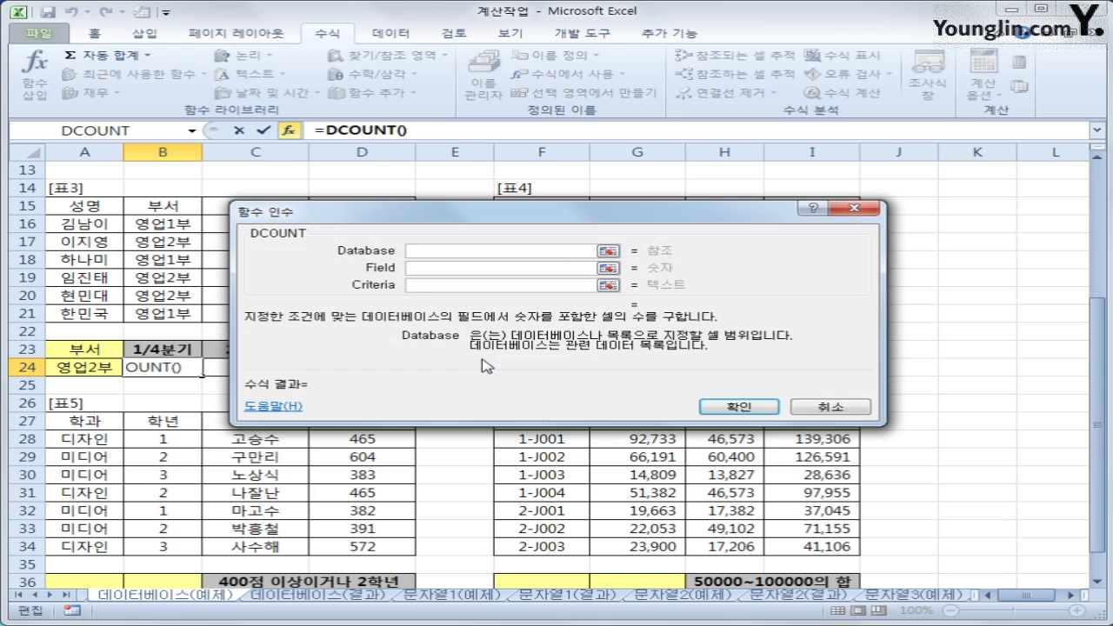
Set the DCOUNT database argument to the 표3 range as the absolute reference $A$15:$D$21.
left_click_drag(76, 210, 581, 190)
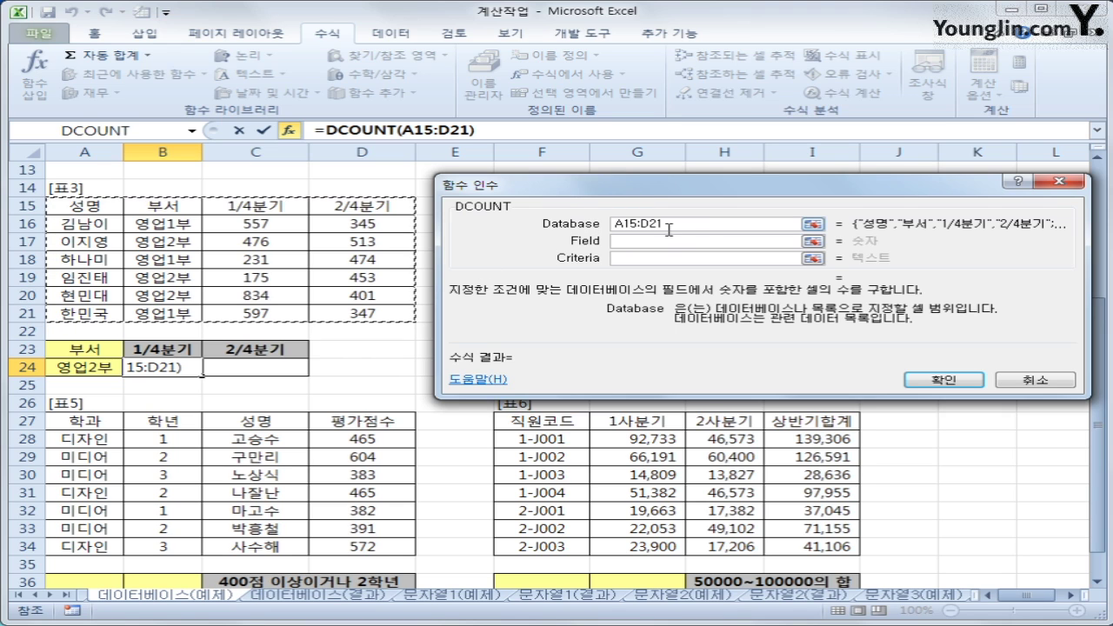
left_click_drag(667, 225, 579, 224)
key("ctrl+c")
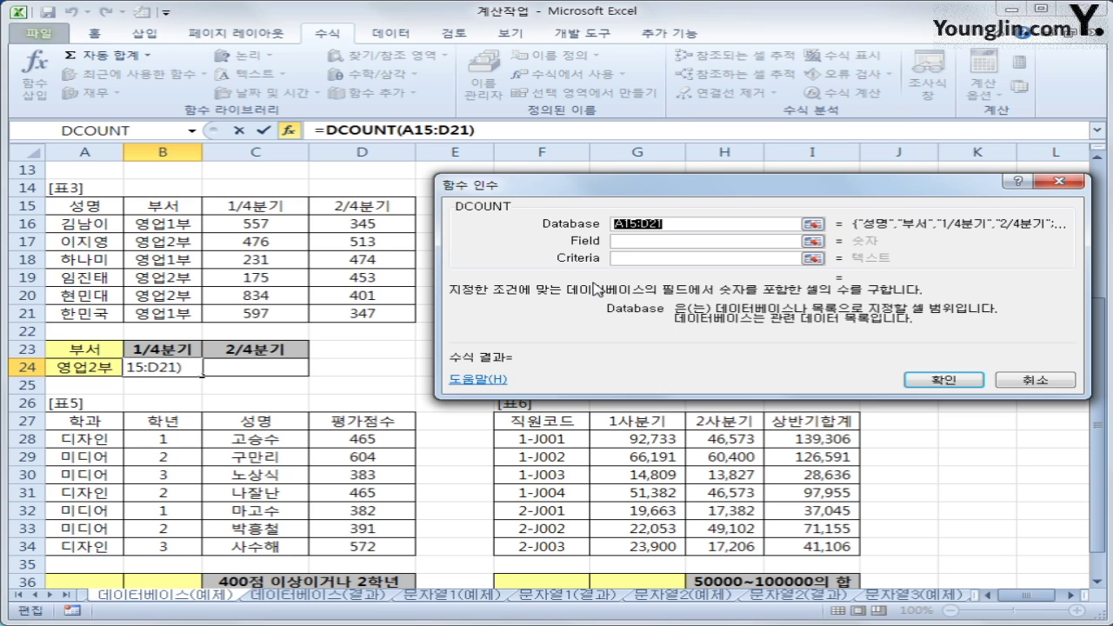
key("F4")
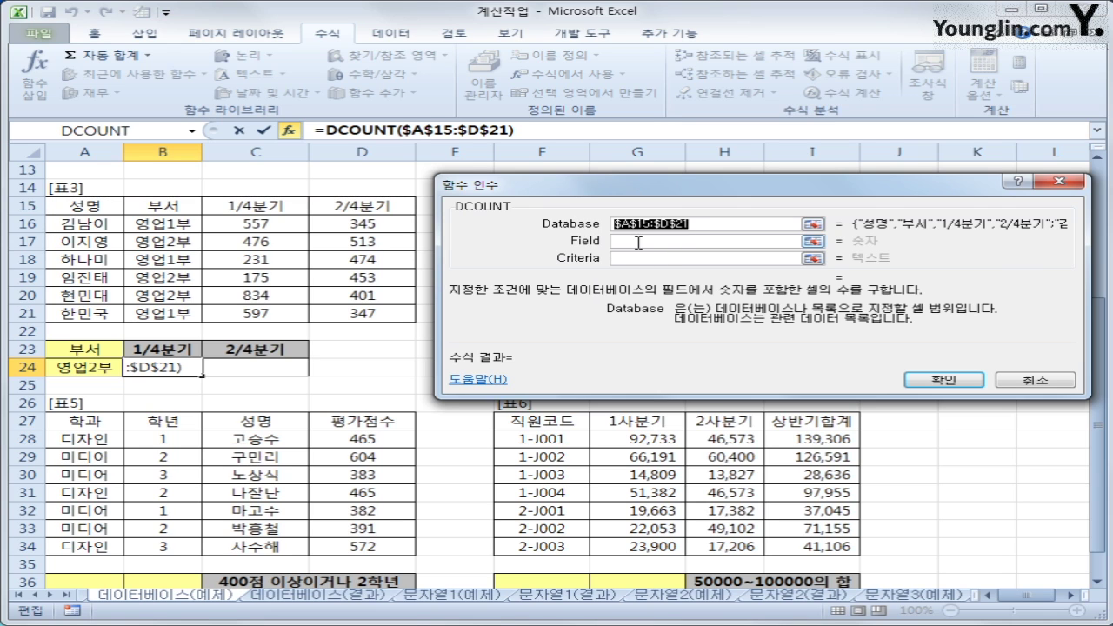
Set the DCOUNT field argument to the 1/4분기 header cell C15 of 표3.
left_click(639, 243)
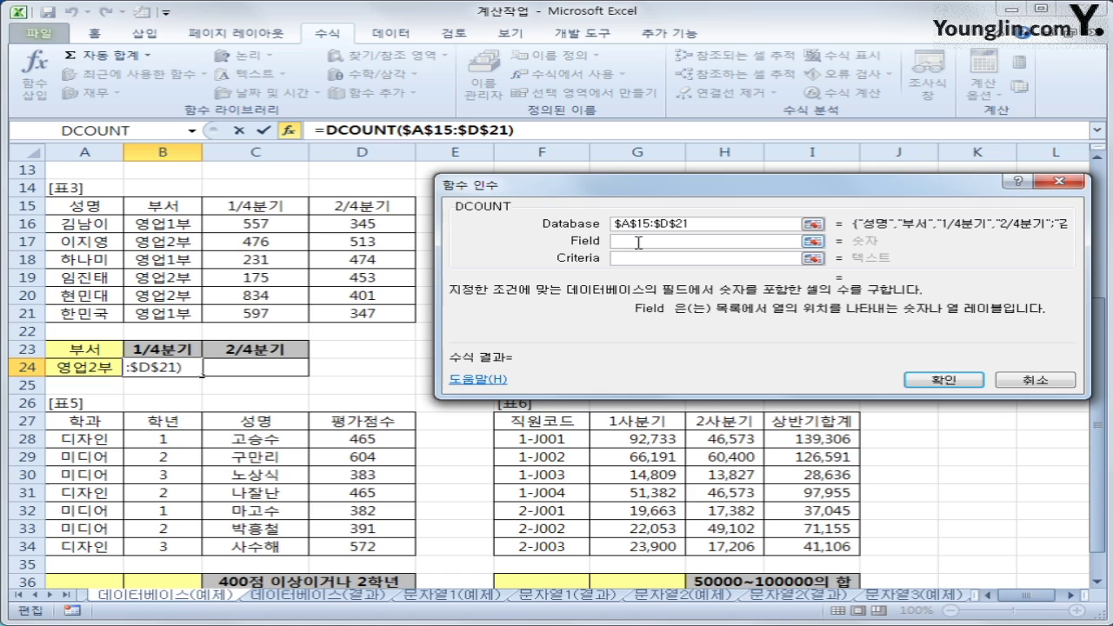
left_click(180, 352)
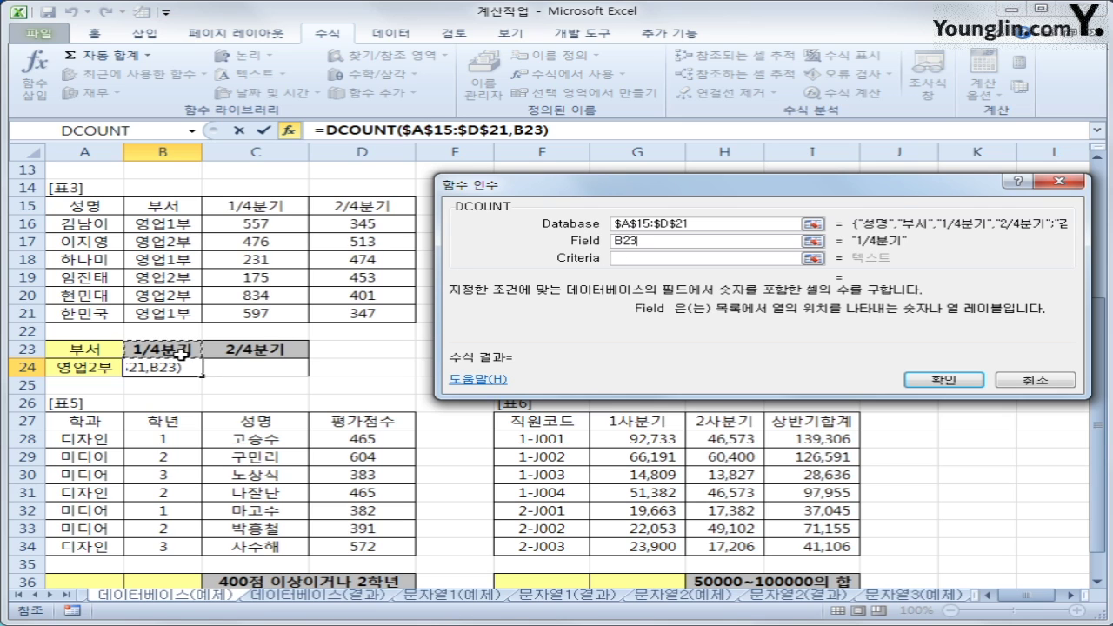
left_click(274, 204)
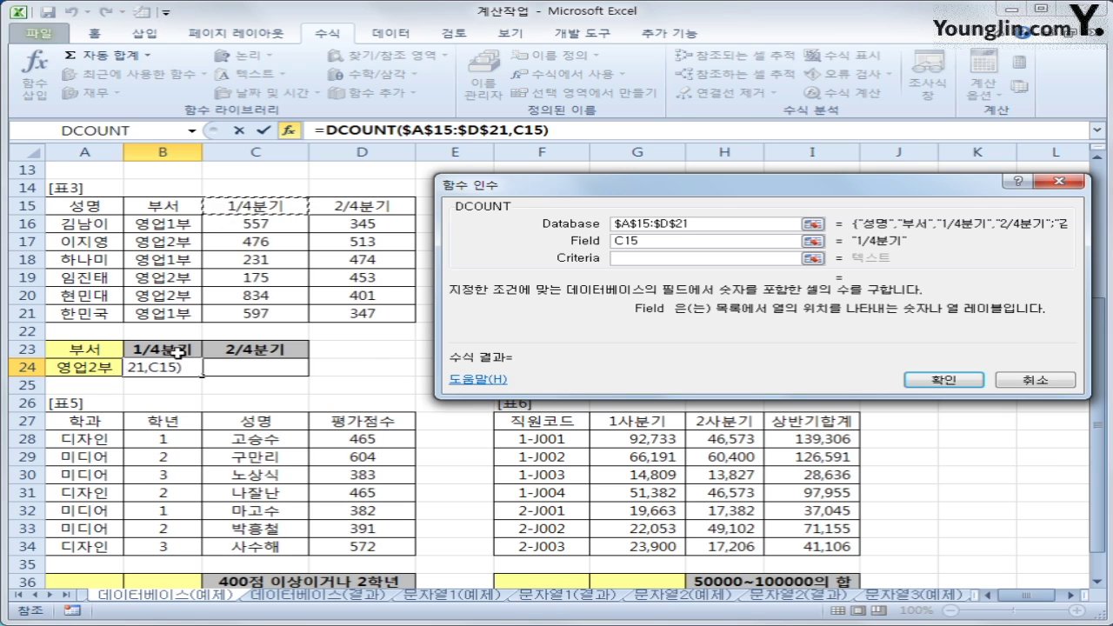
left_click(178, 352)
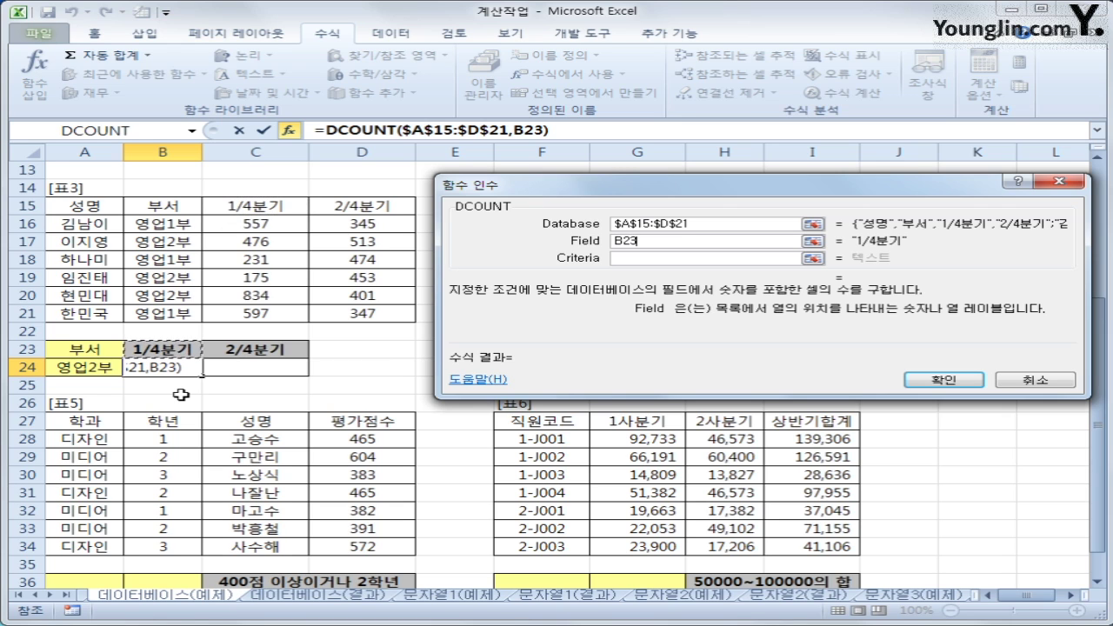
left_click(257, 208)
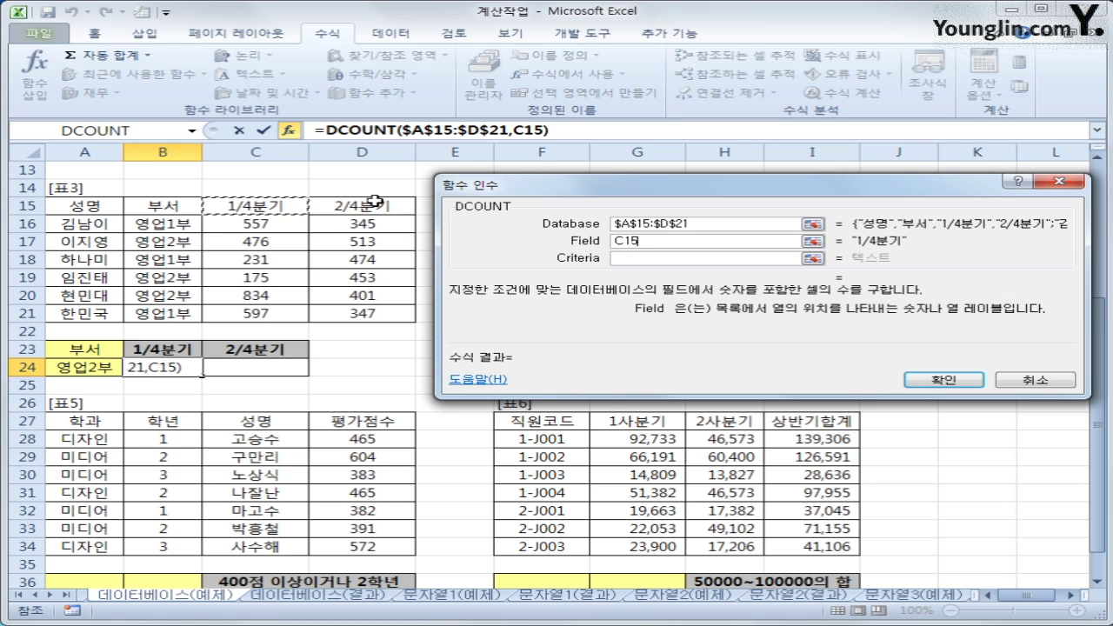
Set the DCOUNT criteria to the absolute range $A$23:$A$24 and fill the B24 formula across to C24.
left_click(630, 258)
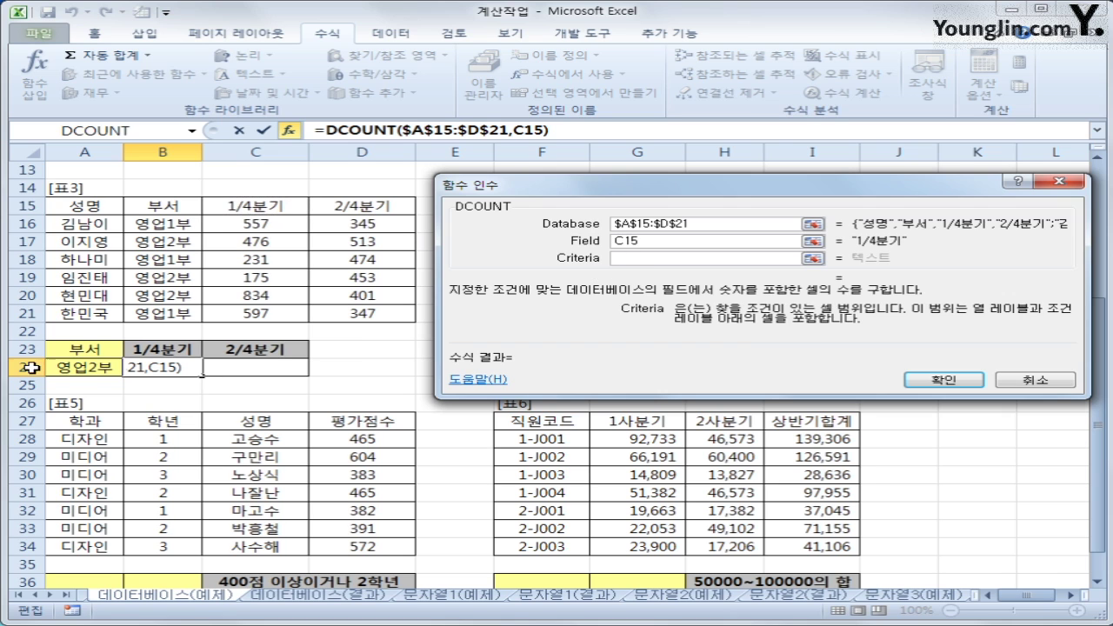
left_click_drag(83, 350, 80, 367)
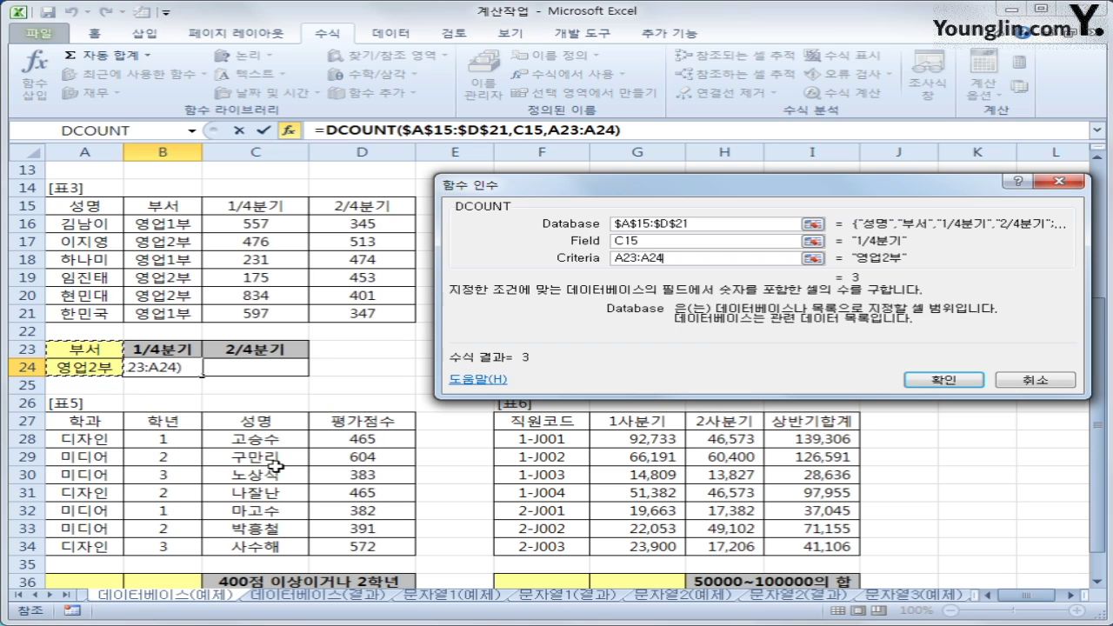
key("F4")
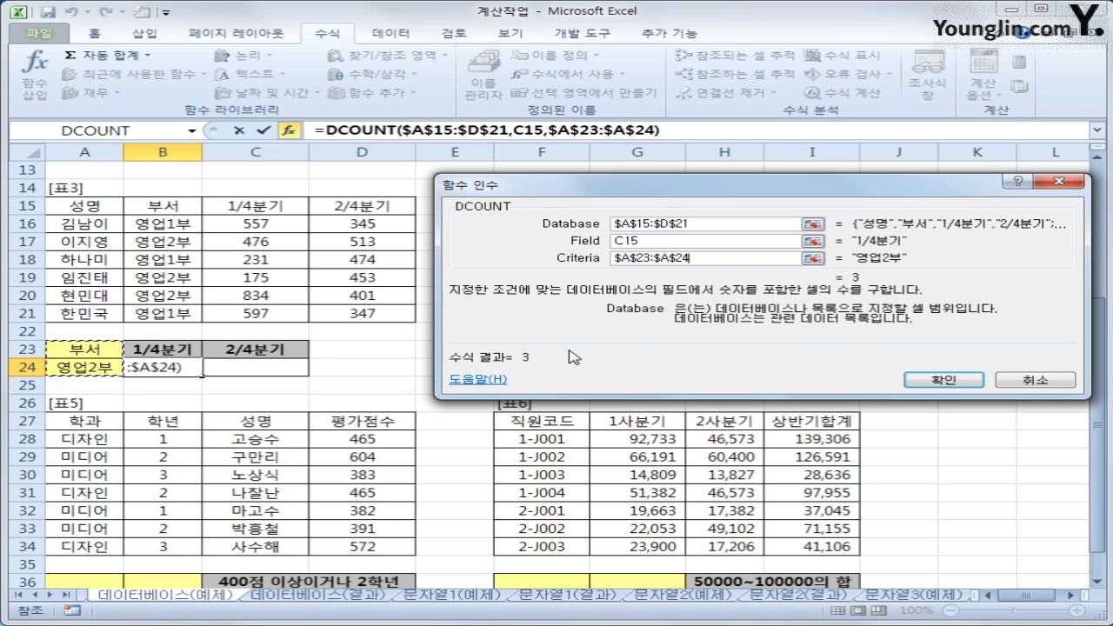
left_click(944, 380)
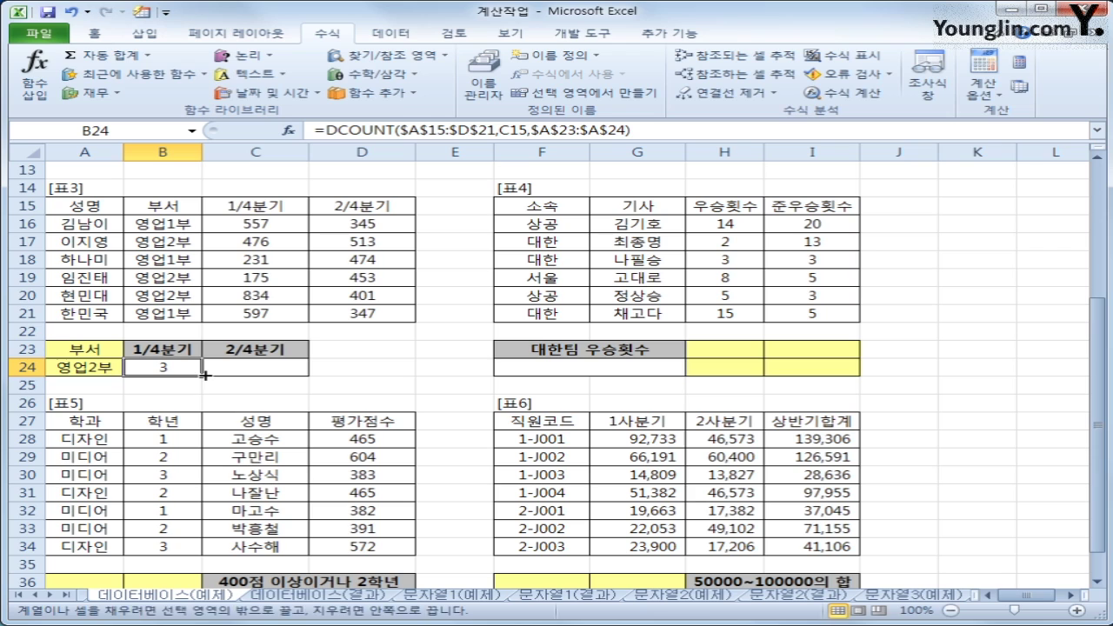
left_click_drag(201, 376, 275, 370)
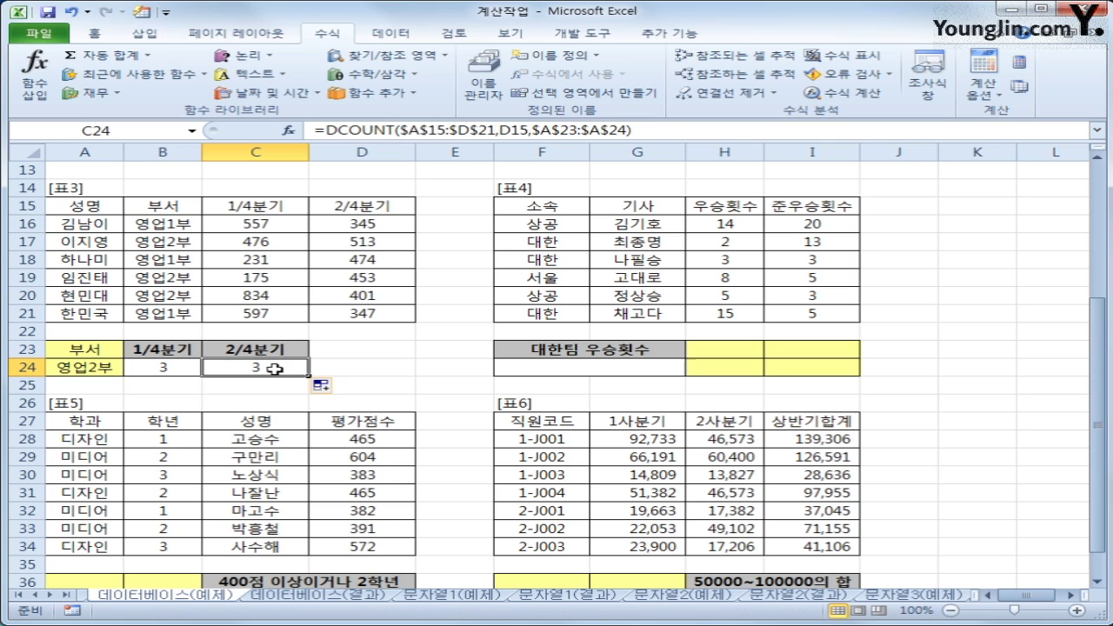
Enter the criteria header 소속 in H23 and the condition 대한 in H24 below 표4.
left_click(602, 374)
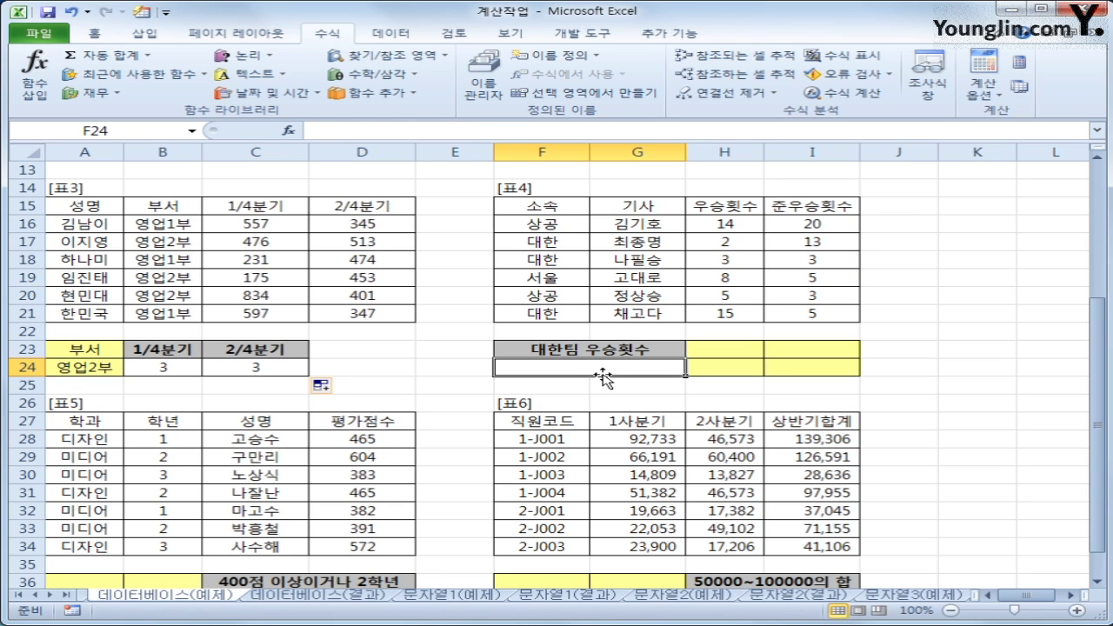
left_click(731, 352)
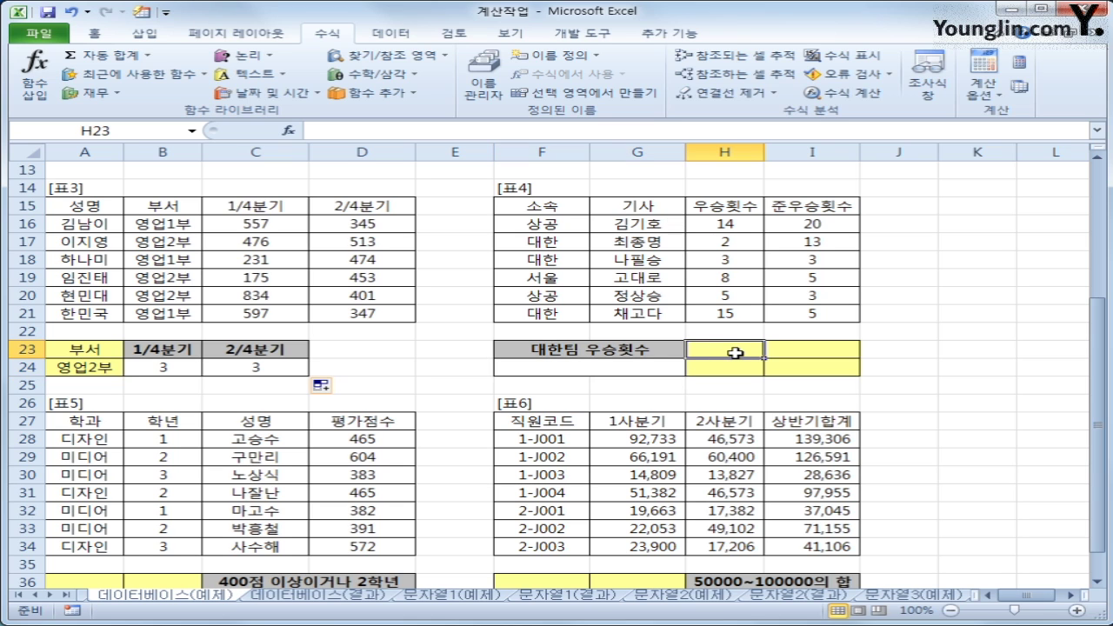
type("소속")
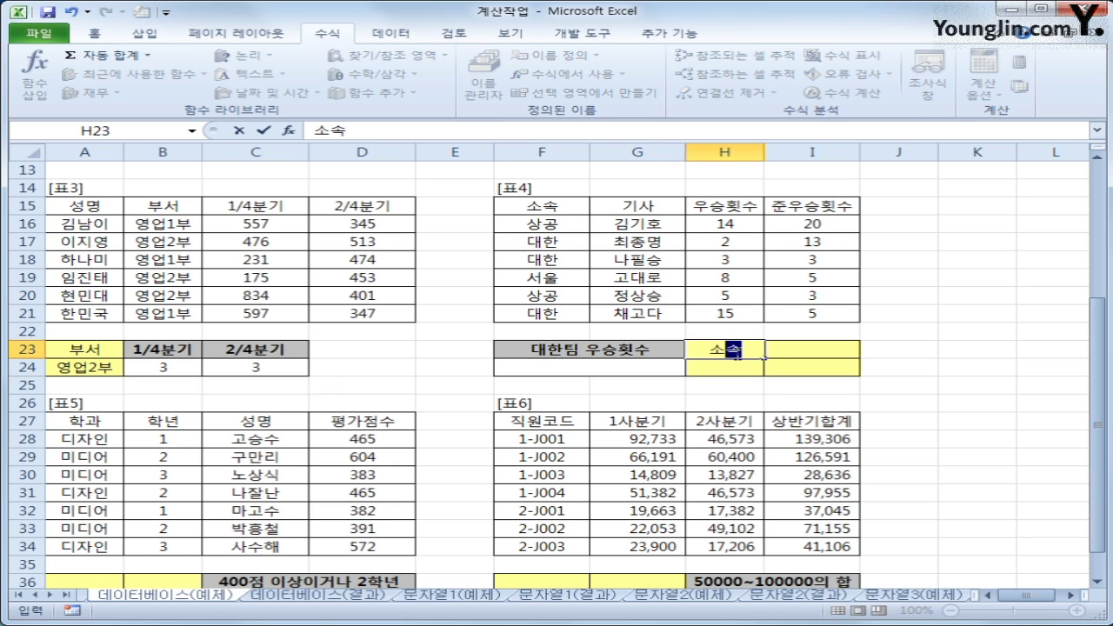
key("Return")
type("대한")
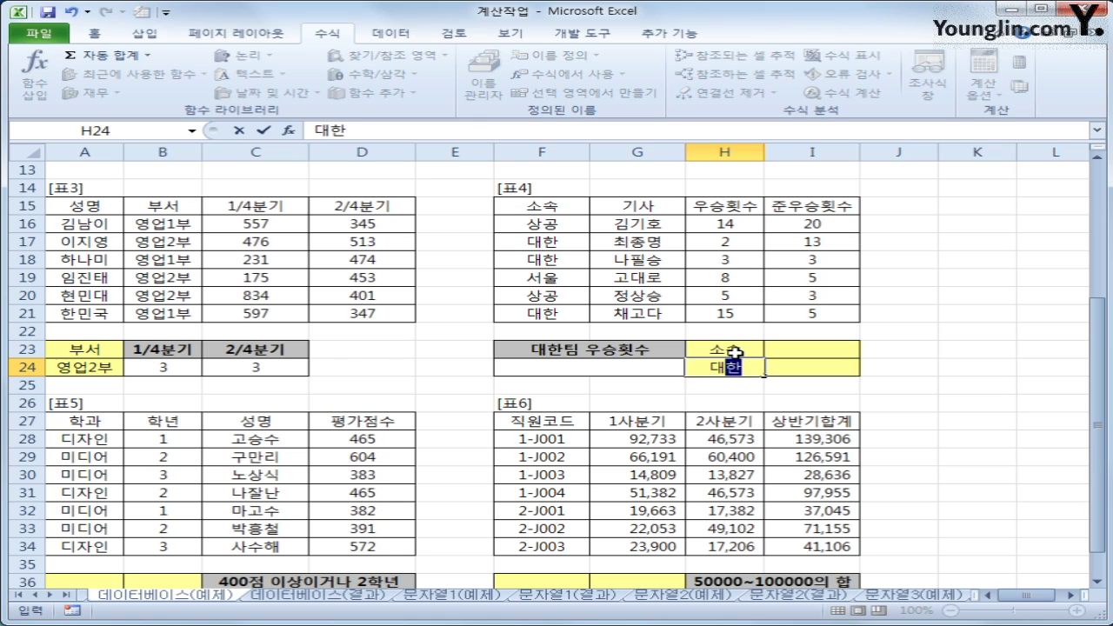
key("Tab")
Enter the second criteria header 준우승횟수 in I23 and the condition >=5 in I24.
key("Up")
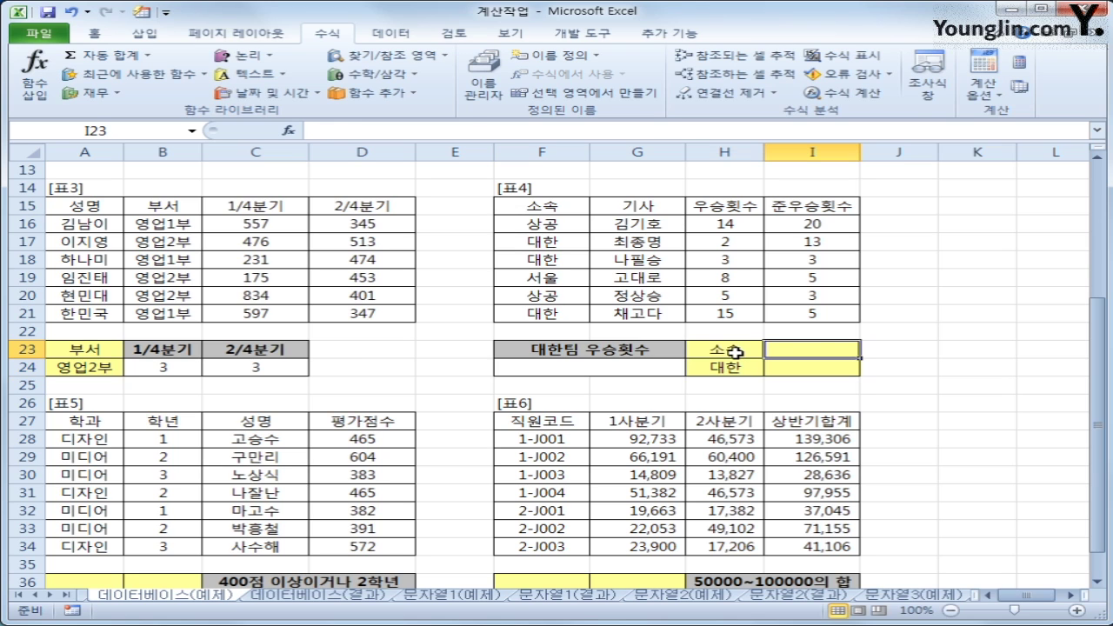
type("준우승회")
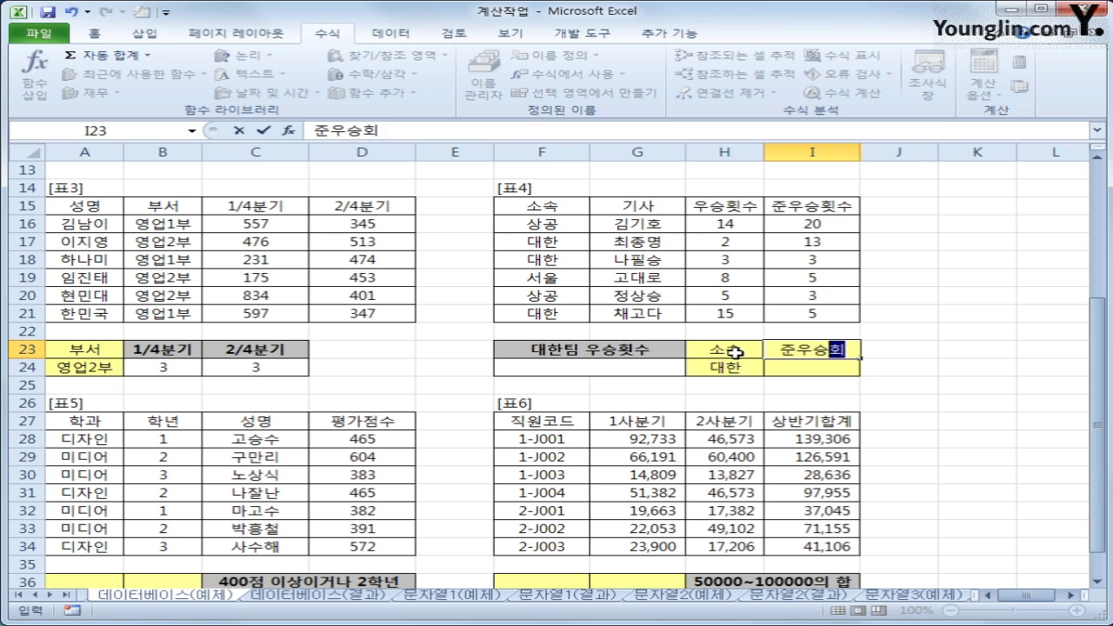
type("ㅅ수")
key("Return")
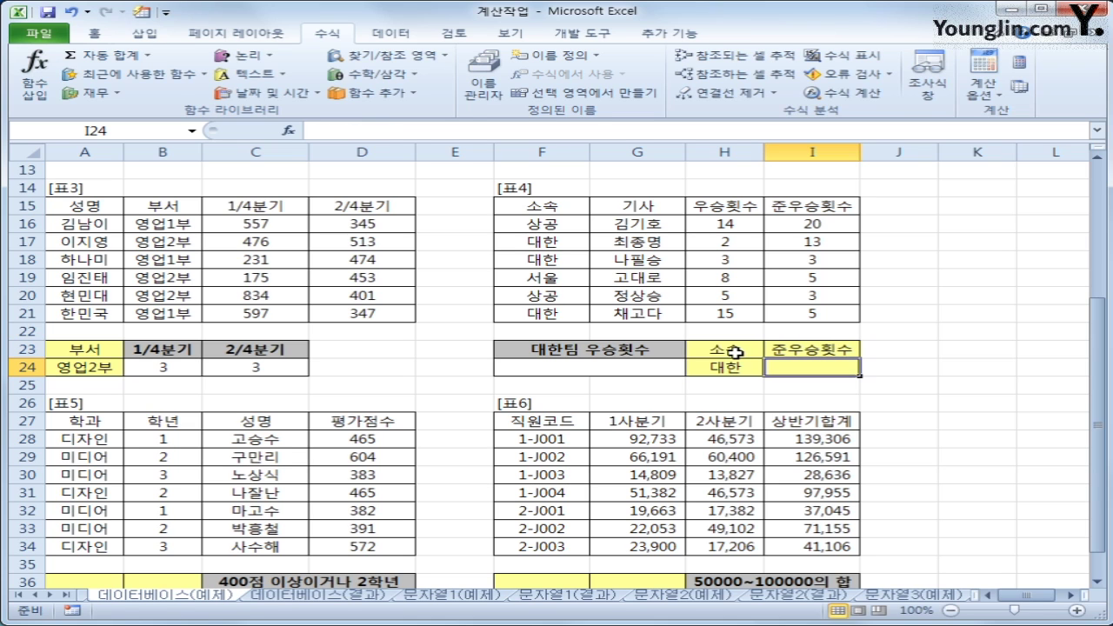
type(">=5")
key("Return")
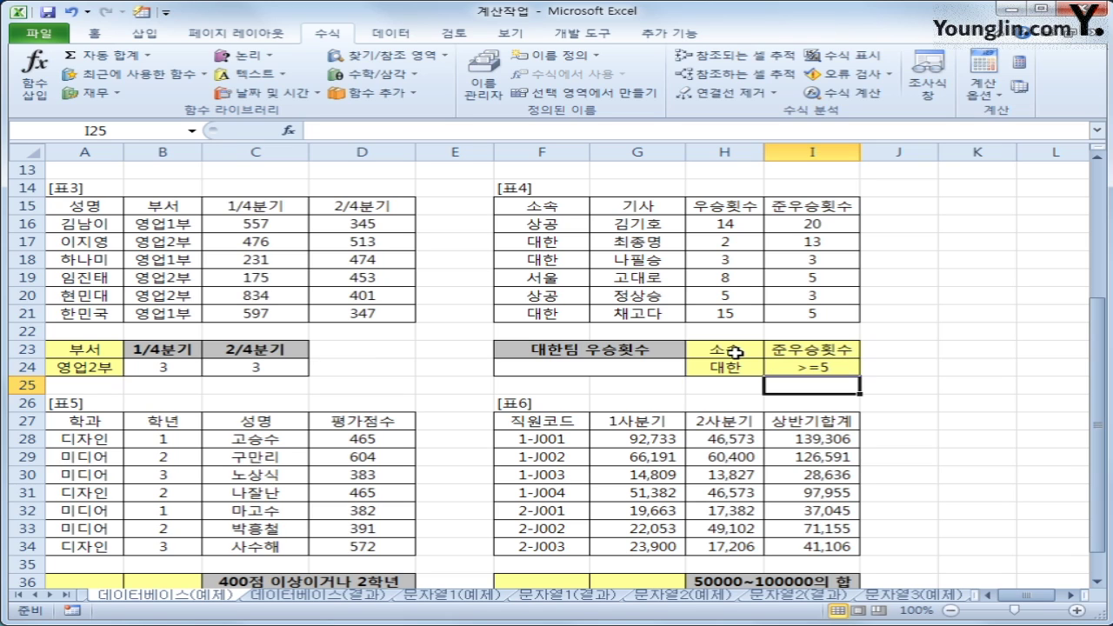
Clear the DCOUNT formulas from B24:C24 under the 1/4분기 and 2/4분기 headers.
left_click(652, 367)
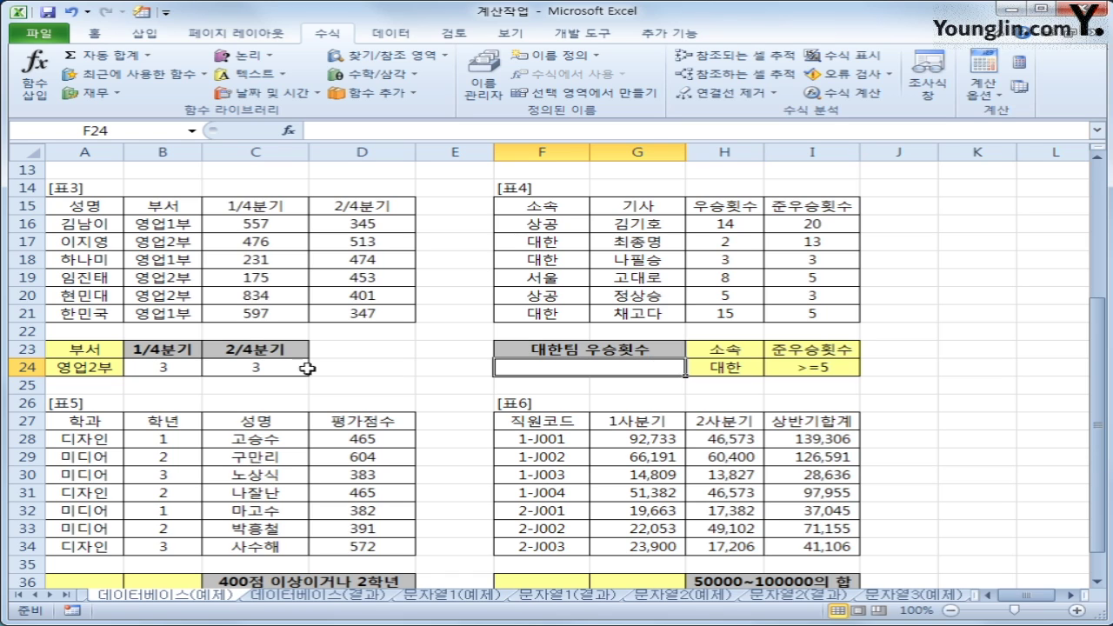
left_click(179, 365)
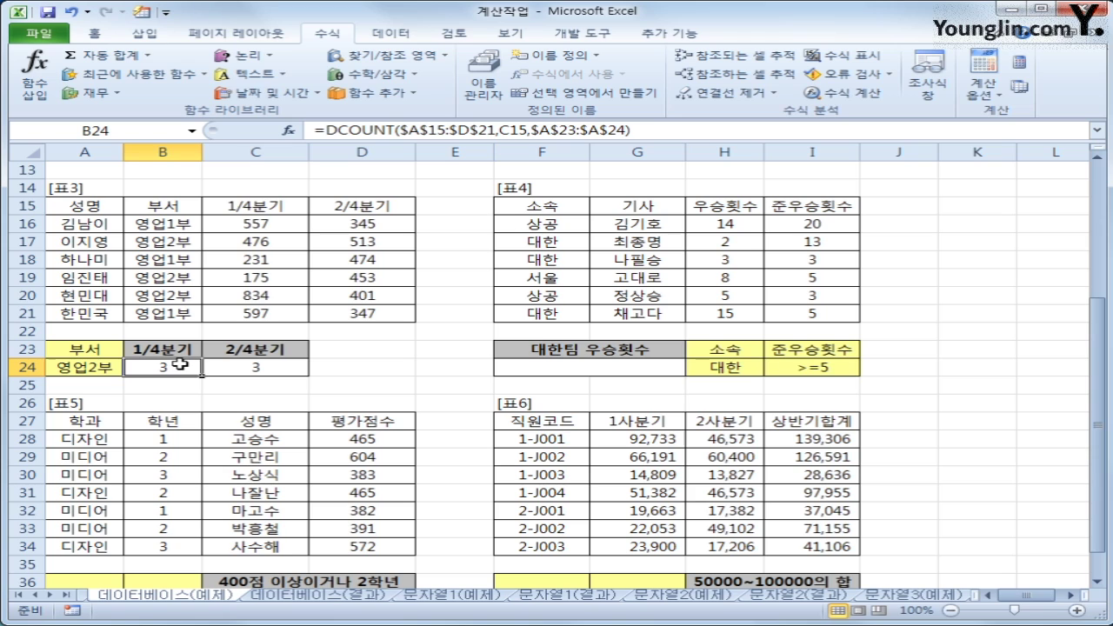
left_click(141, 349)
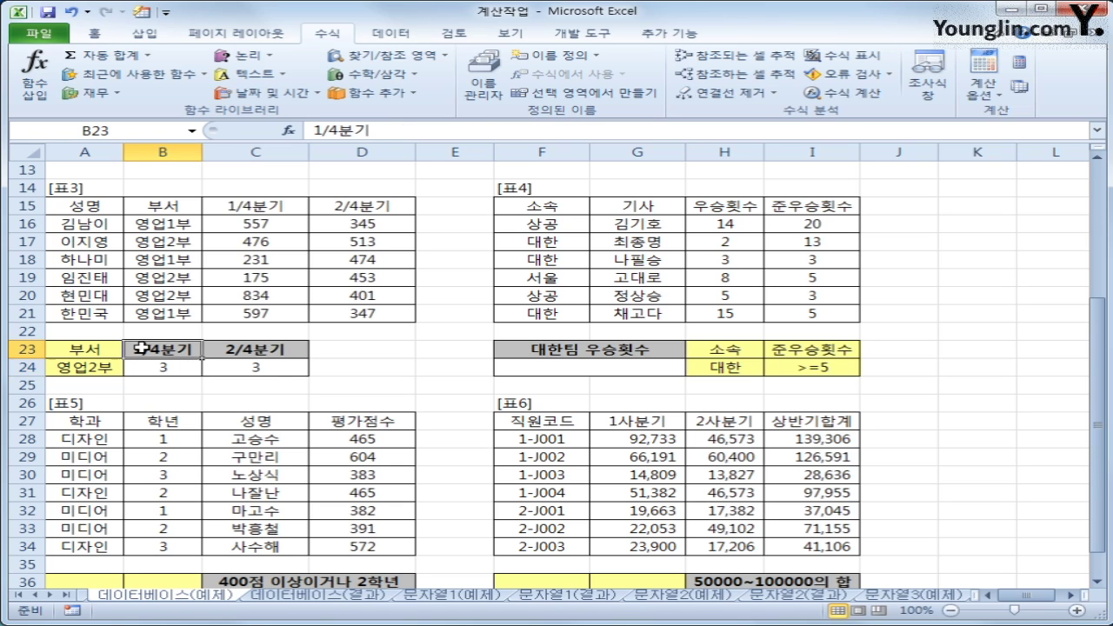
left_click(271, 350)
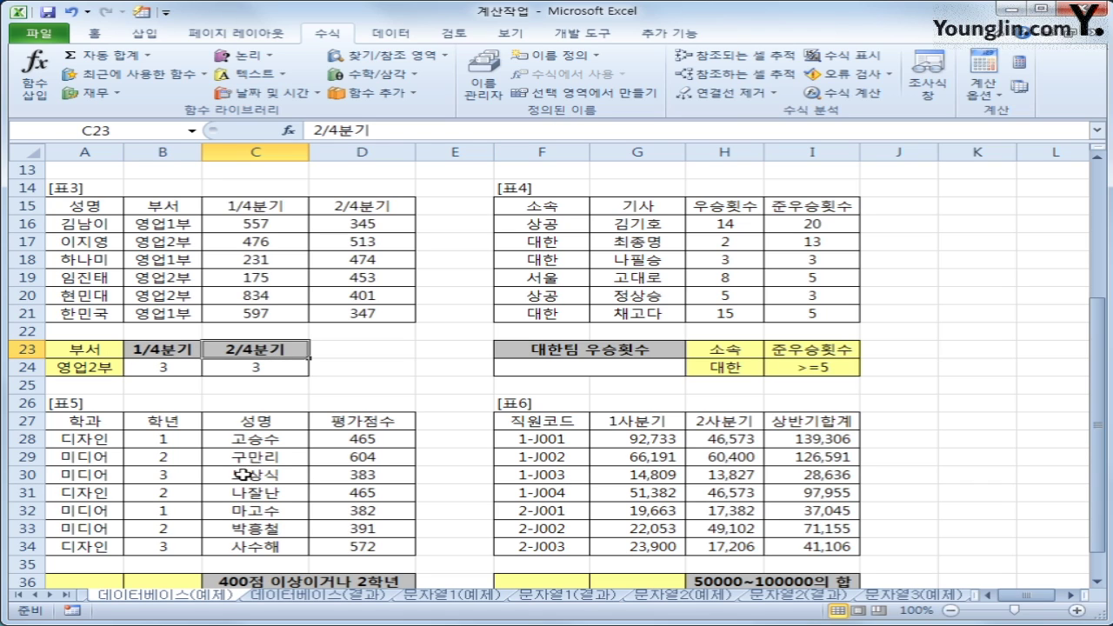
left_click_drag(189, 372, 250, 368)
key("Delete")
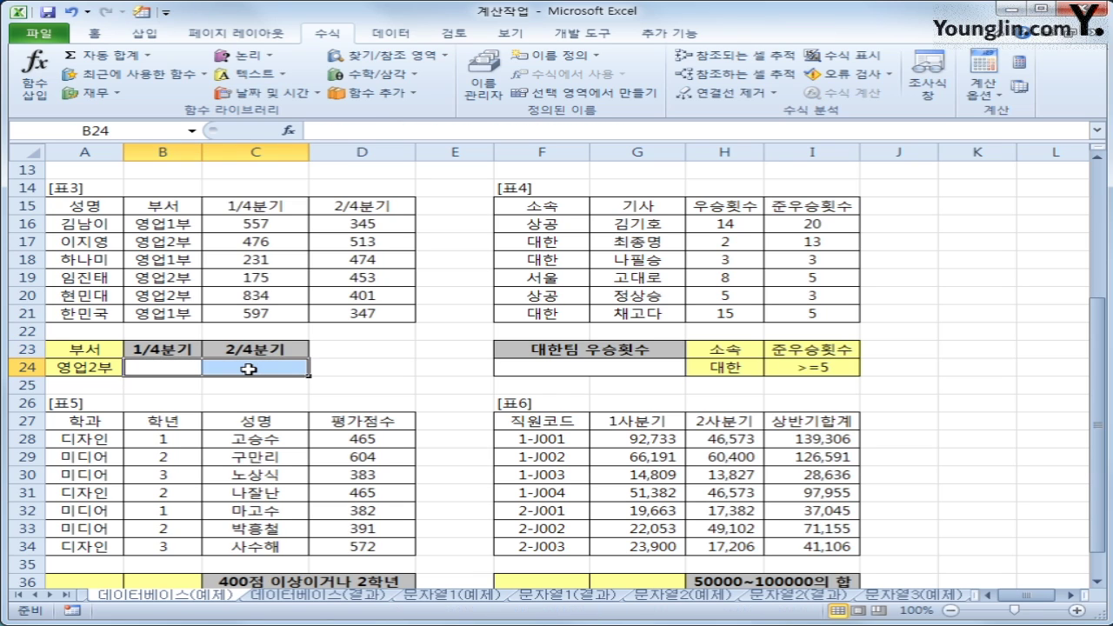
Insert the DMAX function from the 데이터베이스 category into B24 for the highest 1/4분기 value of 영업2부.
left_click(148, 373)
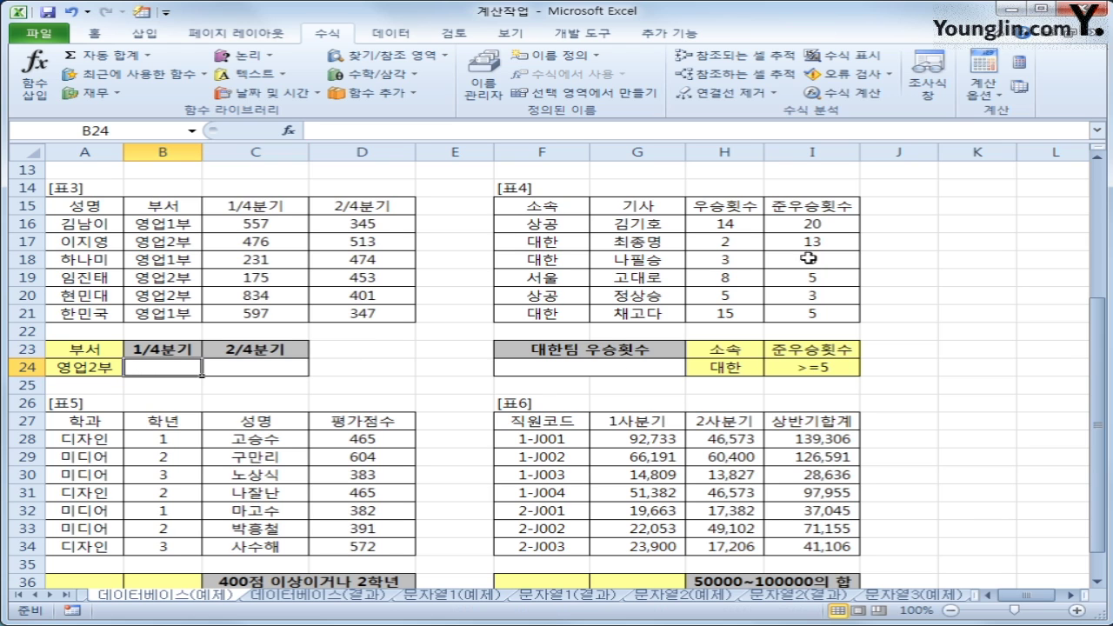
left_click(288, 130)
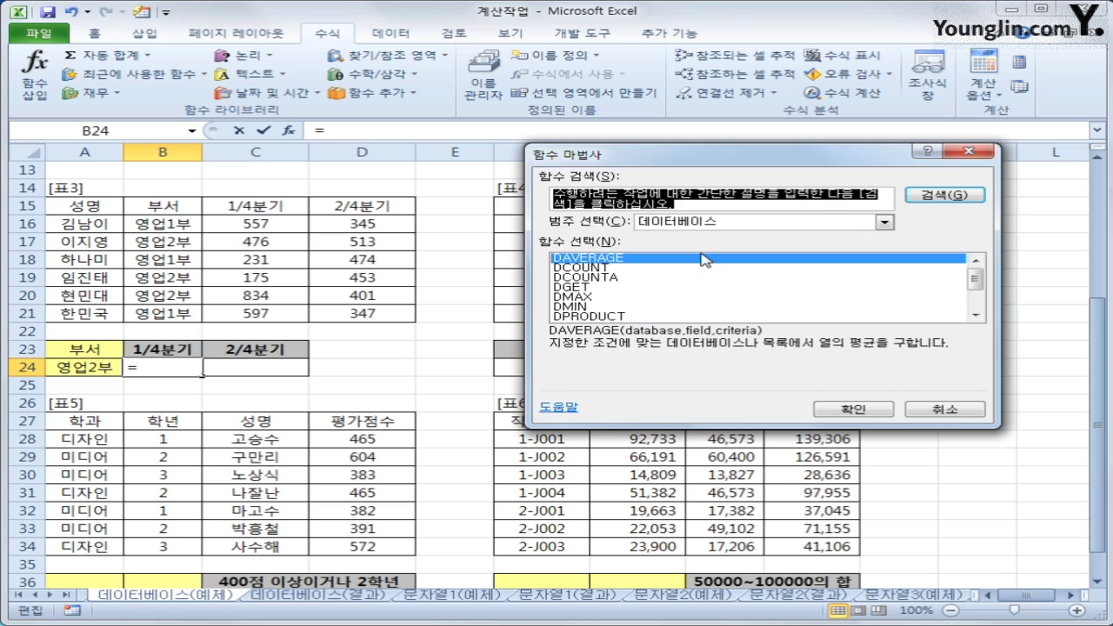
left_click(626, 298)
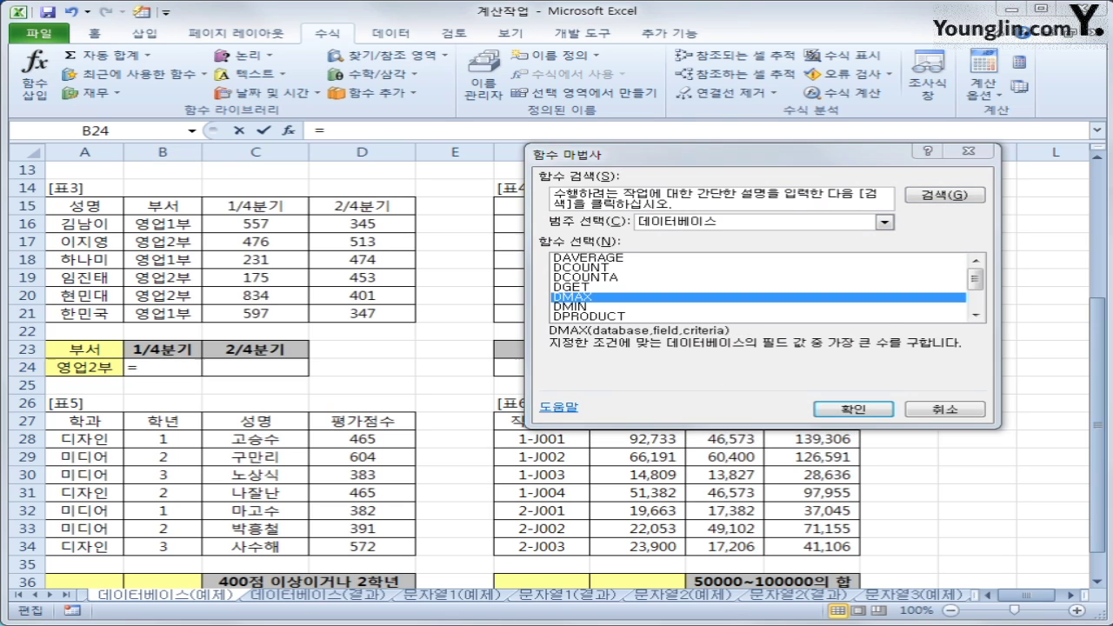
mouse_move(604, 306)
left_mouse_down()
mouse_move(532, 298)
mouse_move(598, 323)
left_mouse_up()
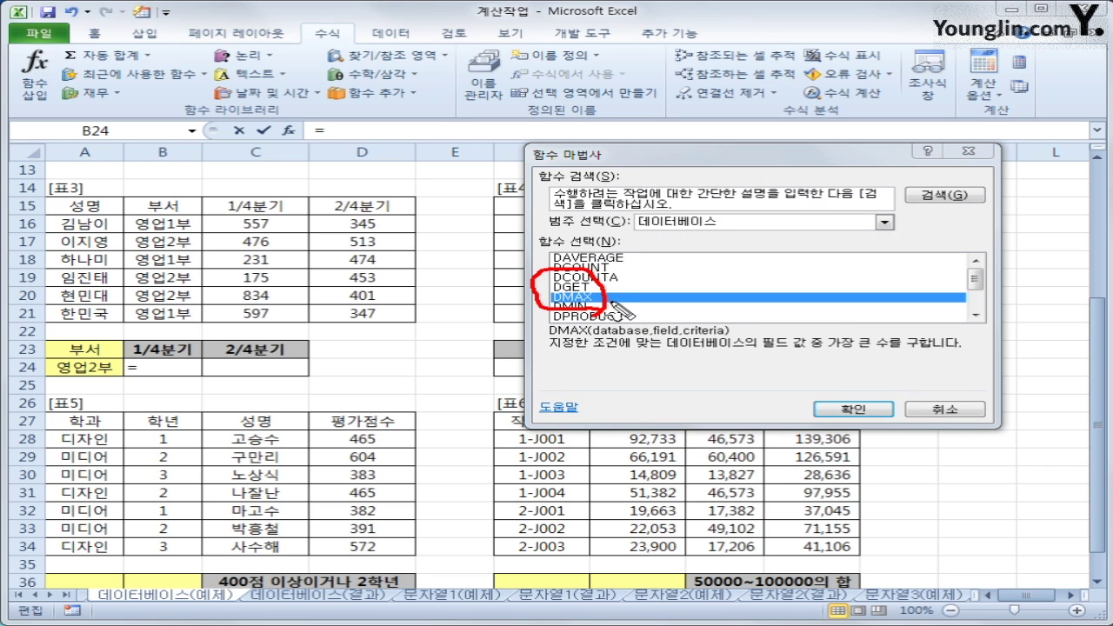
key("Escape")
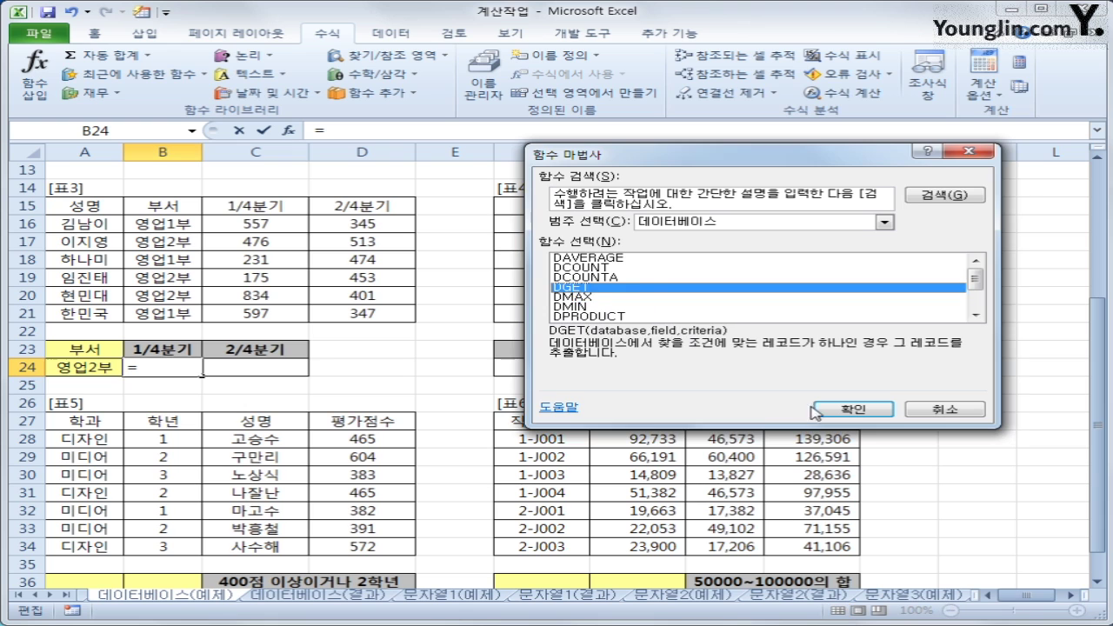
left_click(806, 414)
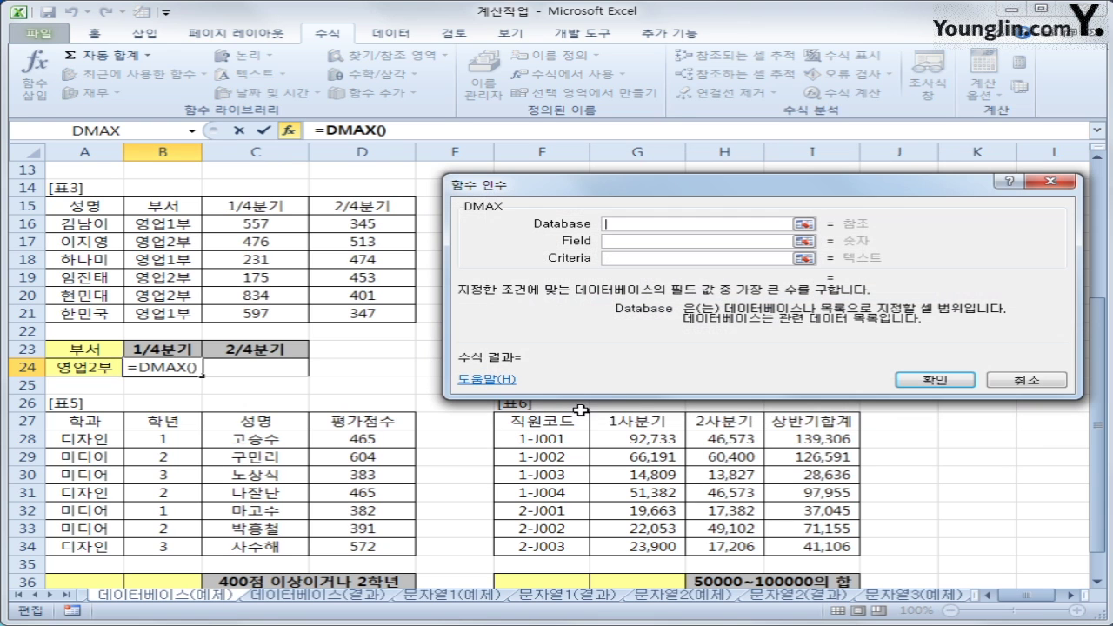
Set the DMAX database to the absolute range $A$15:$D$21 and the field to the 1/4분기 header C15.
left_click_drag(96, 209, 346, 307)
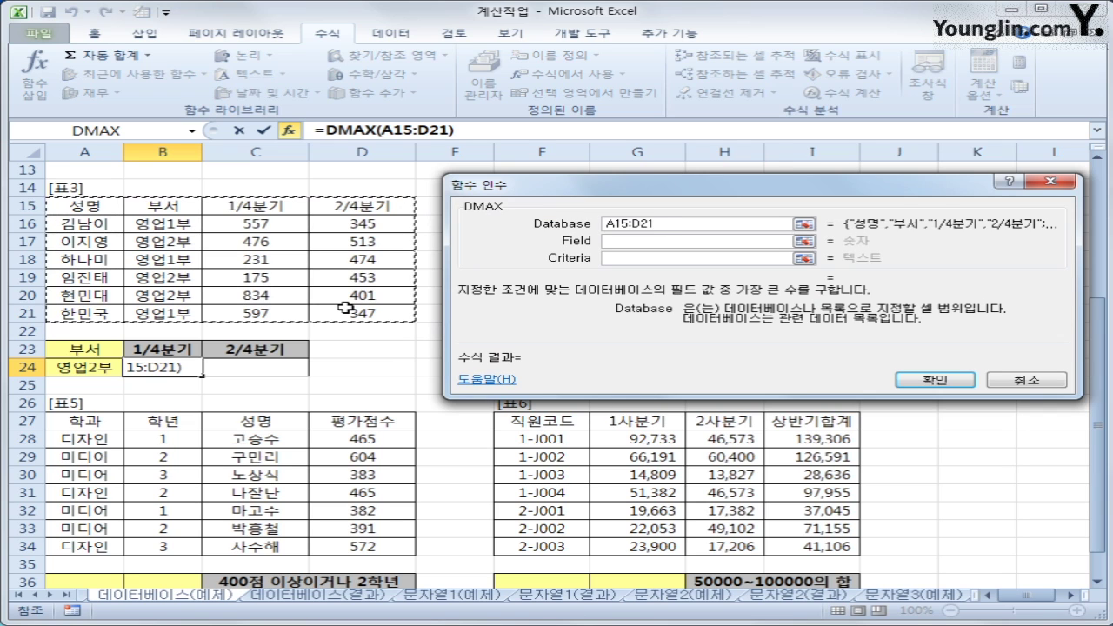
key("F4")
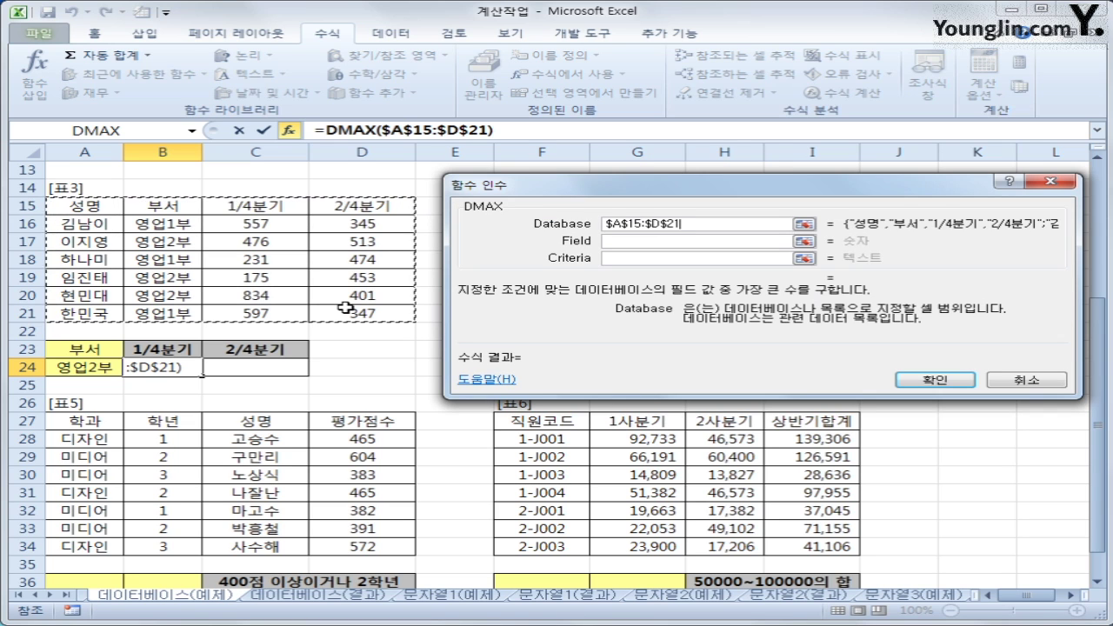
left_click(609, 241)
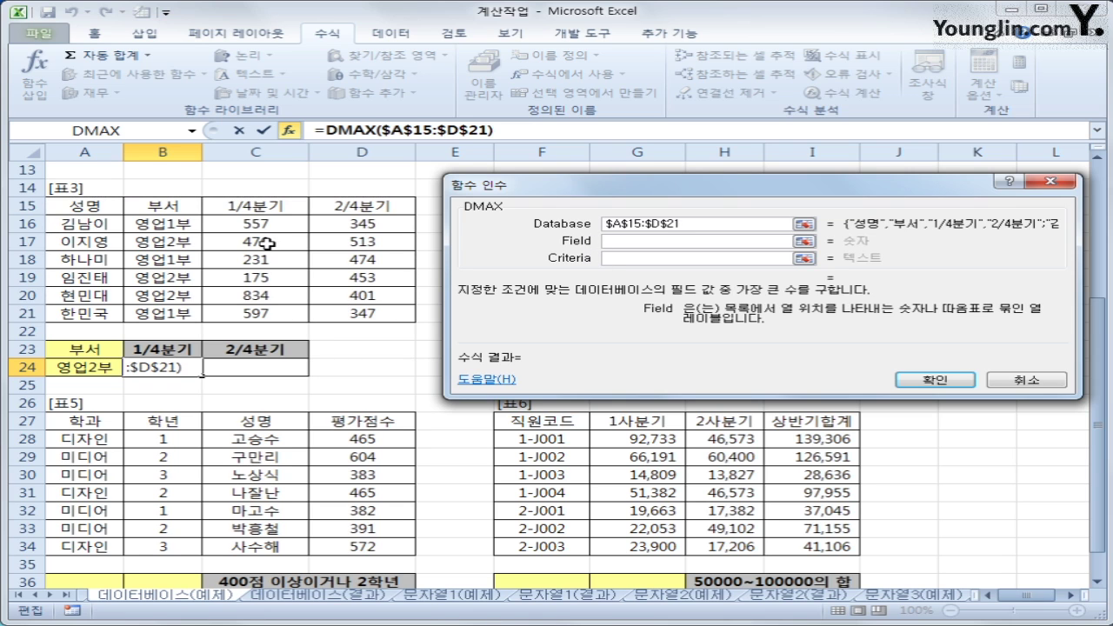
left_click(275, 207)
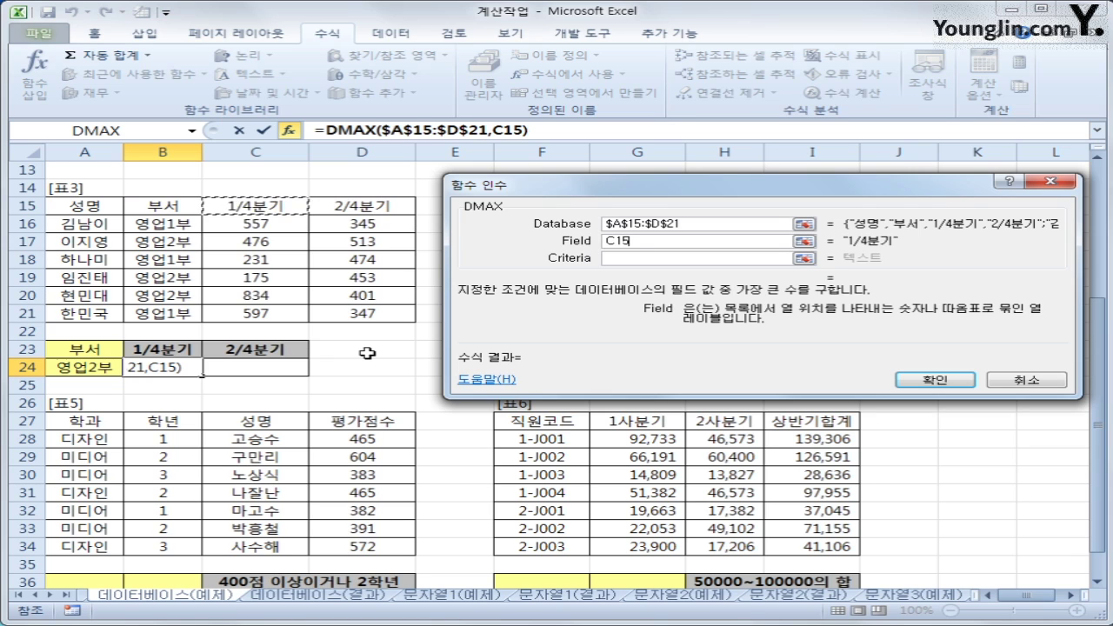
Complete the DMAX formula with the absolute criteria range $A$23:$A$24 and copy it from B24 to C24.
left_click(612, 258)
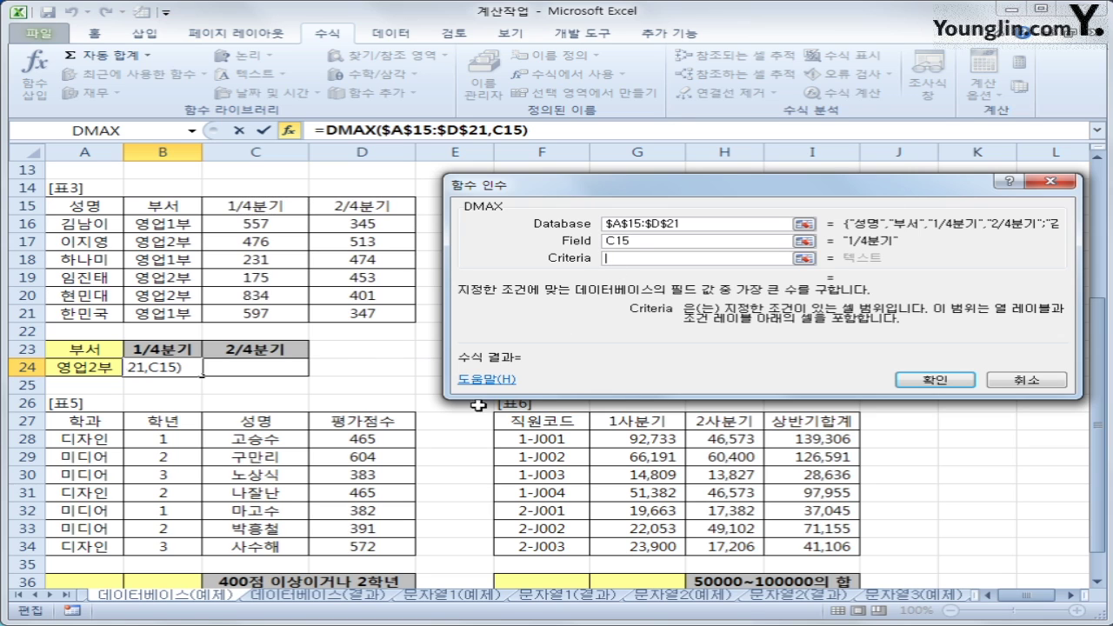
left_click_drag(83, 351, 85, 367)
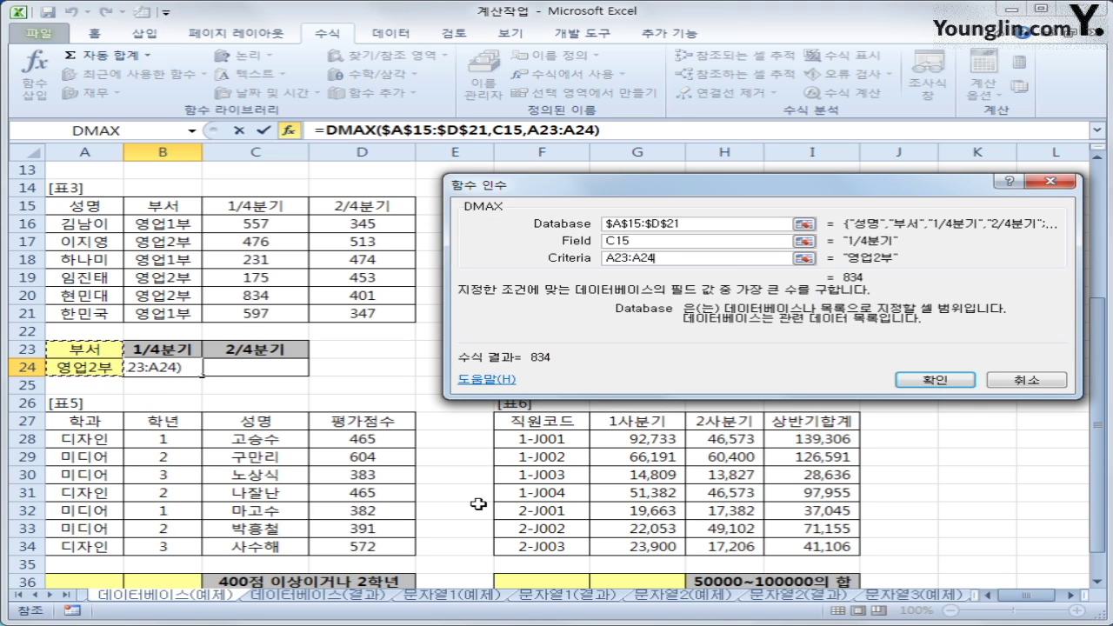
key("F4")
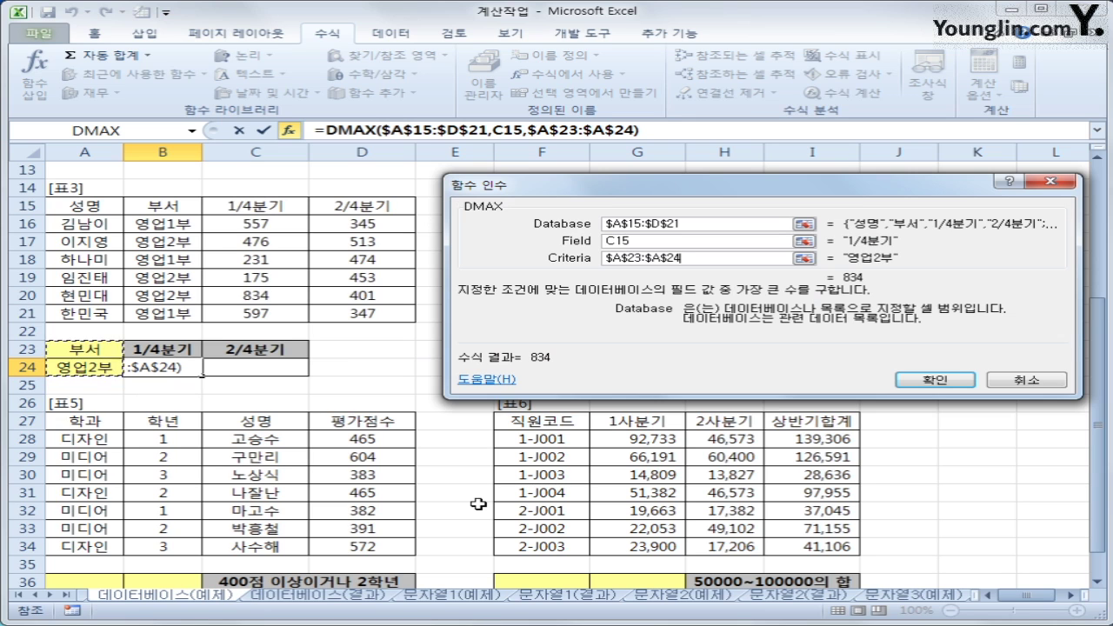
left_click(935, 384)
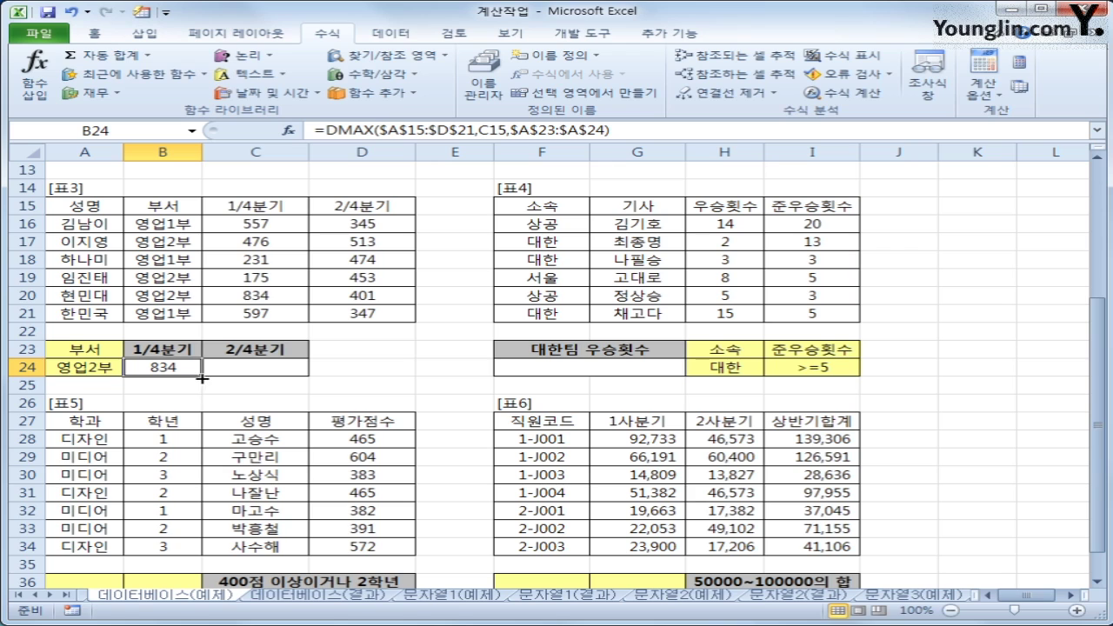
left_click_drag(202, 376, 273, 376)
left_click(274, 365)
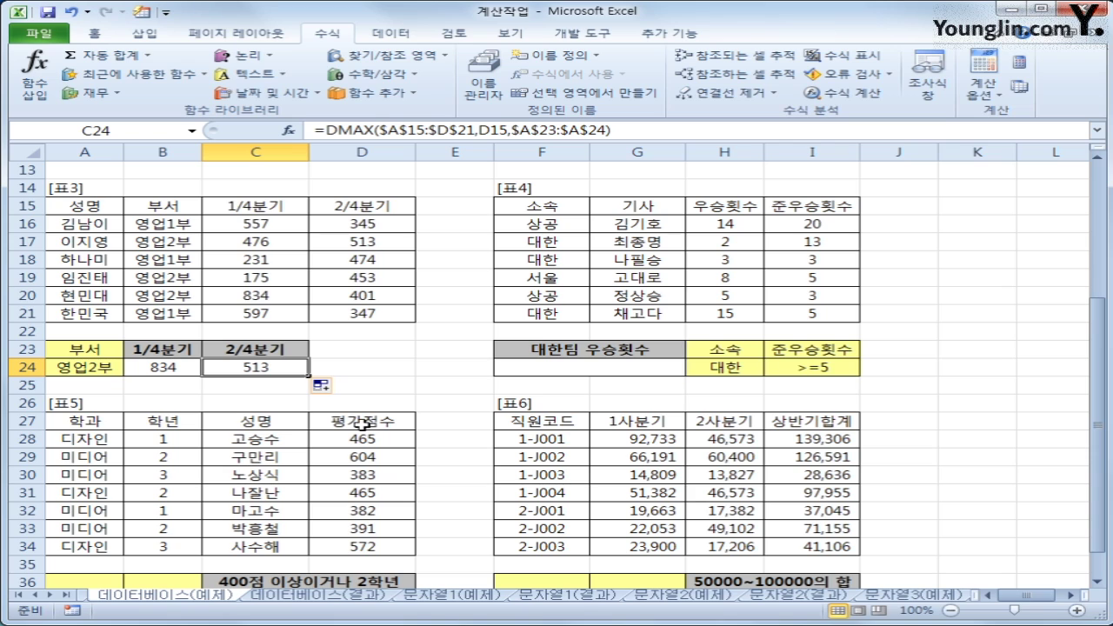
Review the criteria in H23:I24 and insert the DCOUNT function into F24 under 대한팀 우승횟수.
left_click(567, 372)
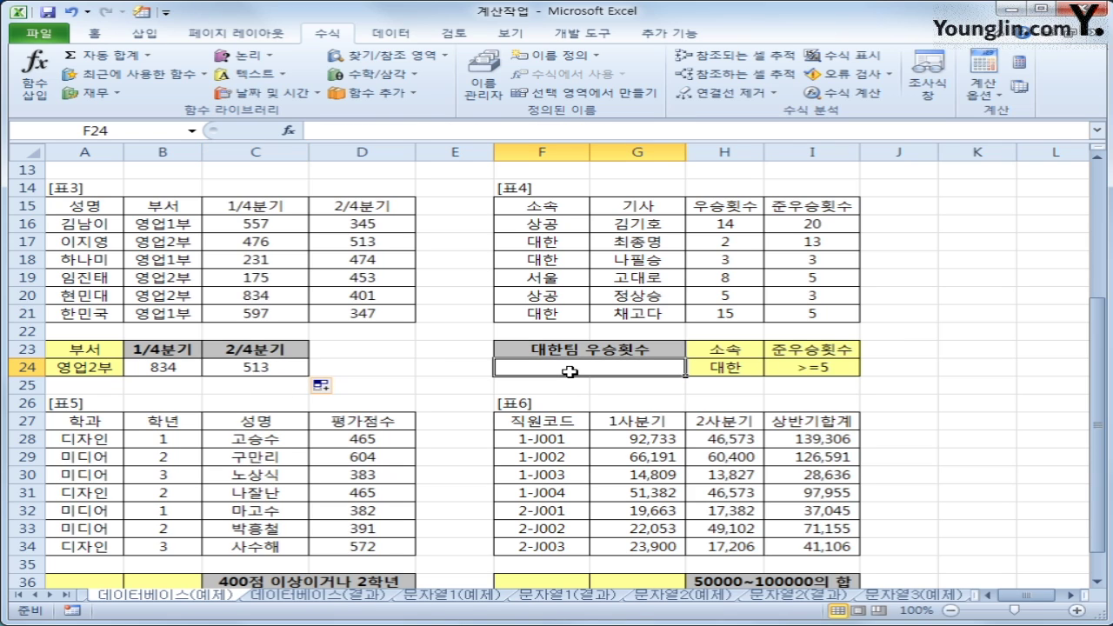
left_click(724, 348)
left_click(728, 368)
left_click_drag(837, 351, 837, 367)
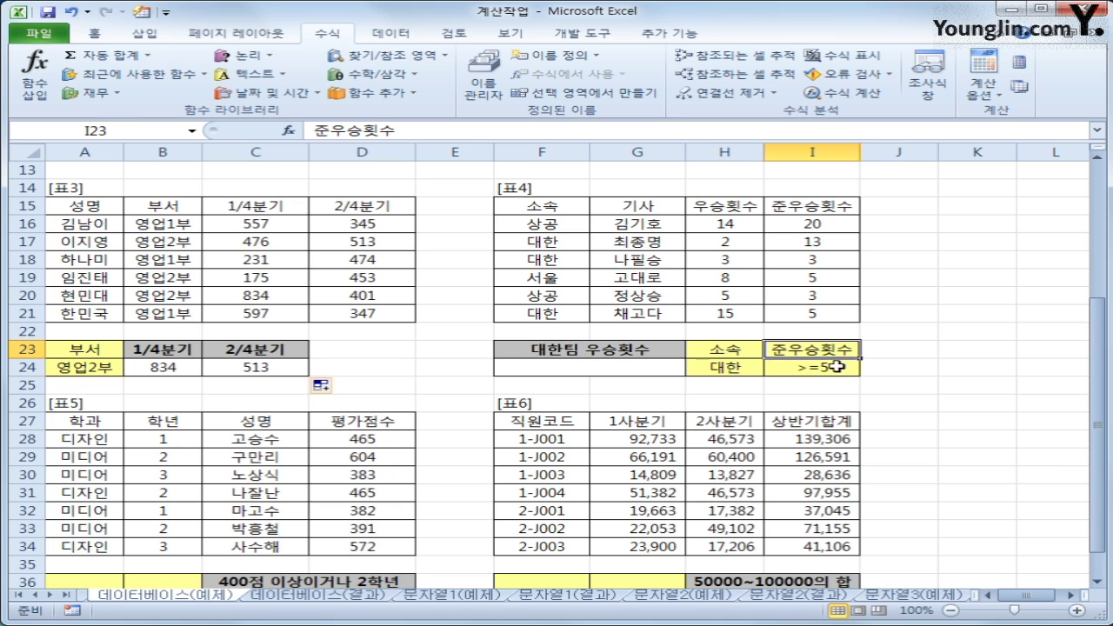
left_click(837, 369)
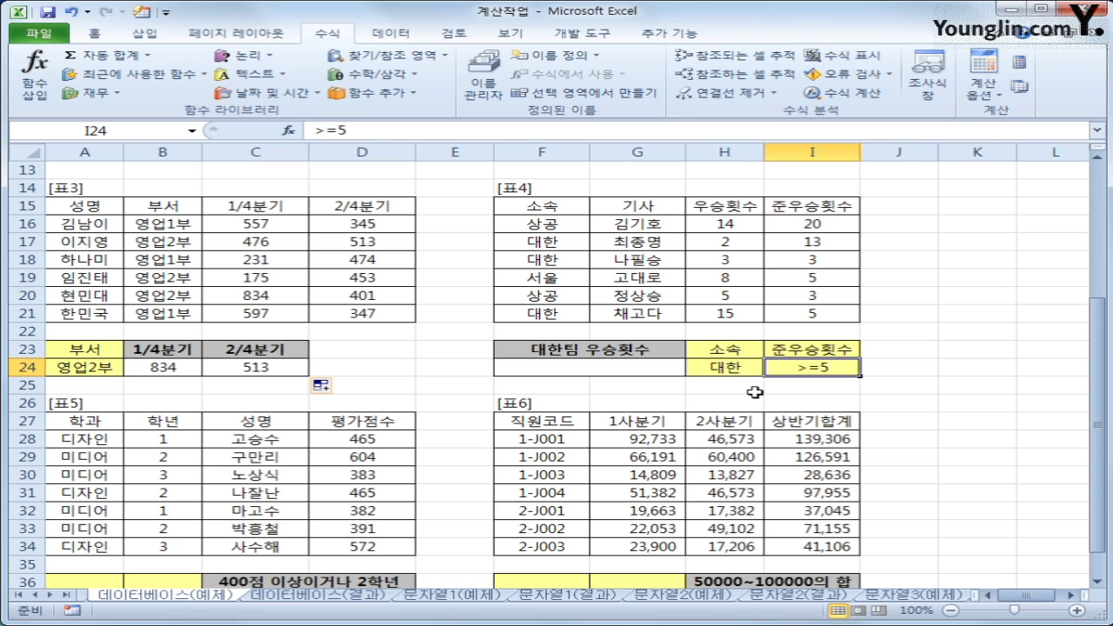
left_click(619, 373)
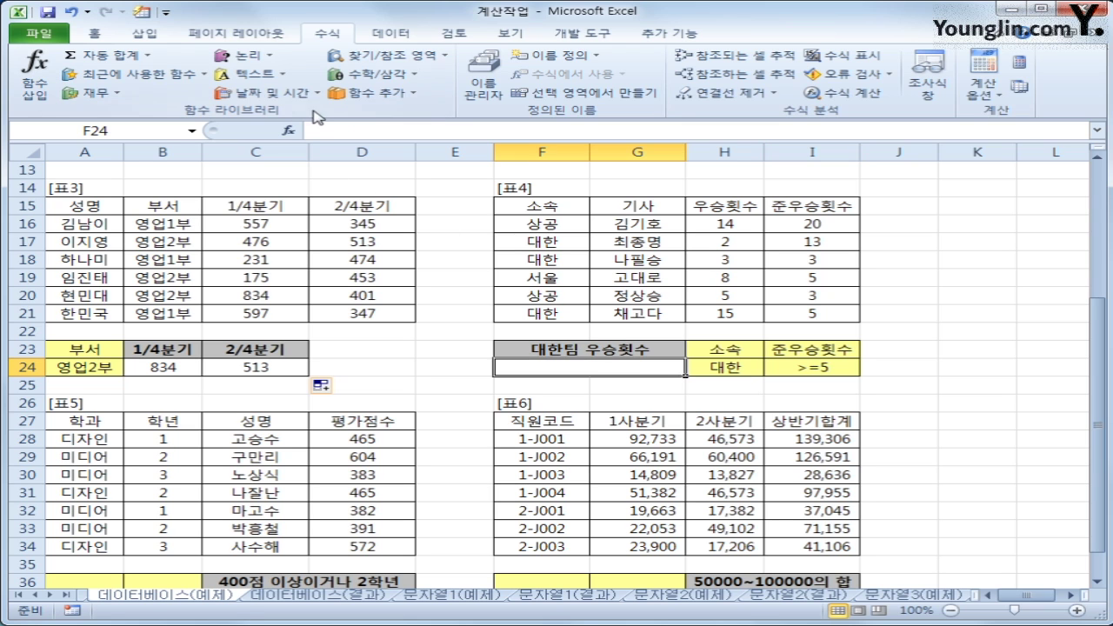
left_click(288, 129)
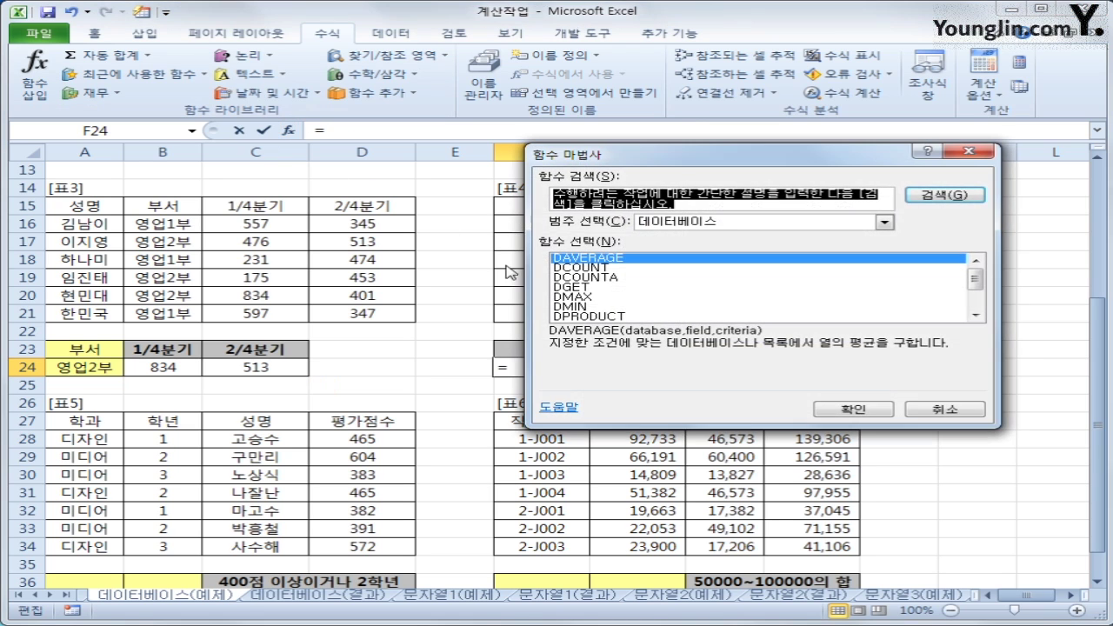
left_click(694, 268)
left_click(845, 410)
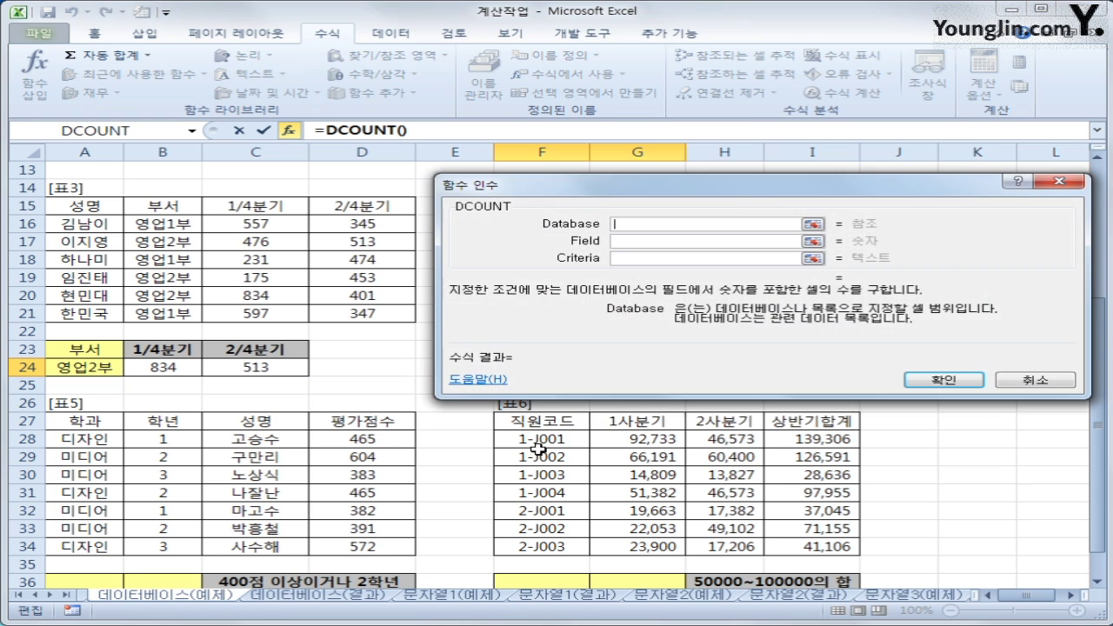
Set the DCOUNT database to the 표4 range F15:I21 and the field to the 우승횟수 header H15.
left_click_drag(561, 375, 359, 548)
left_click_drag(550, 209, 810, 311)
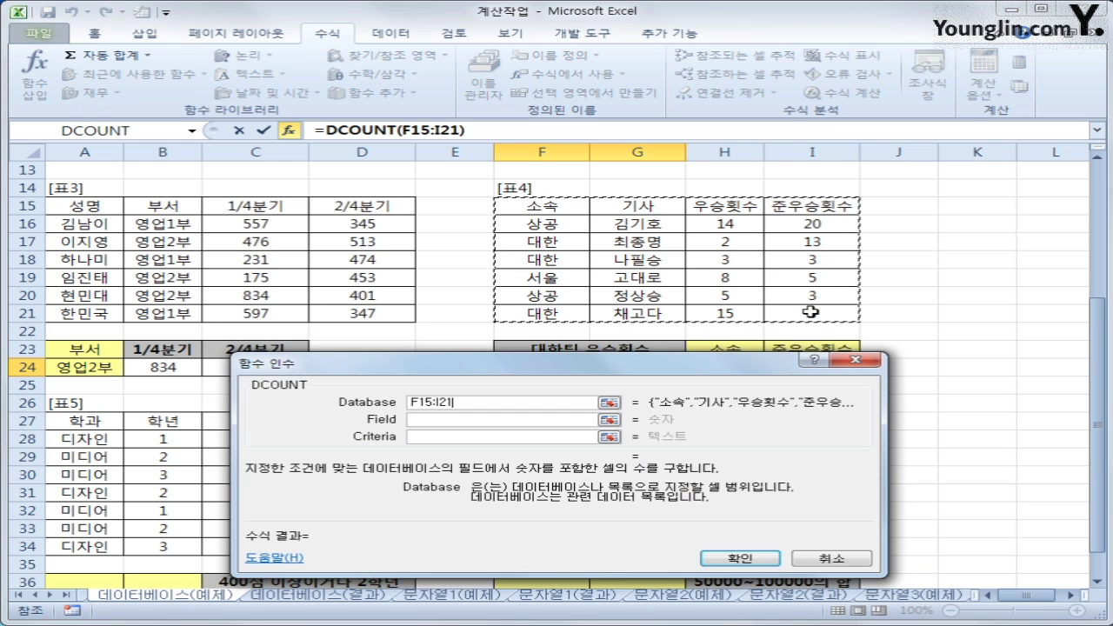
left_click(454, 419)
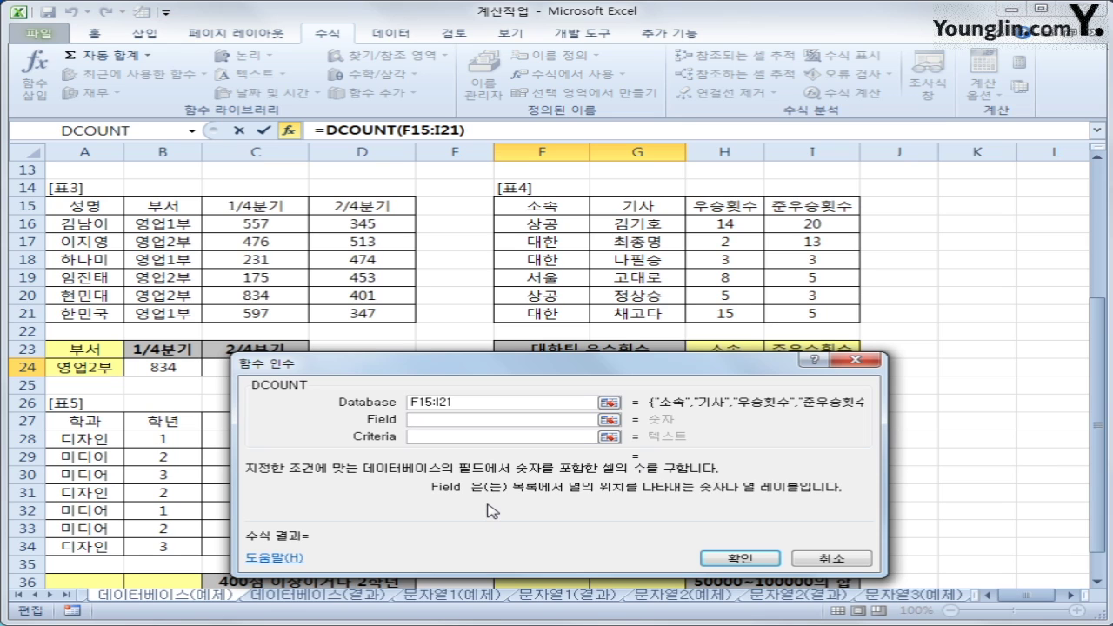
left_click(712, 204)
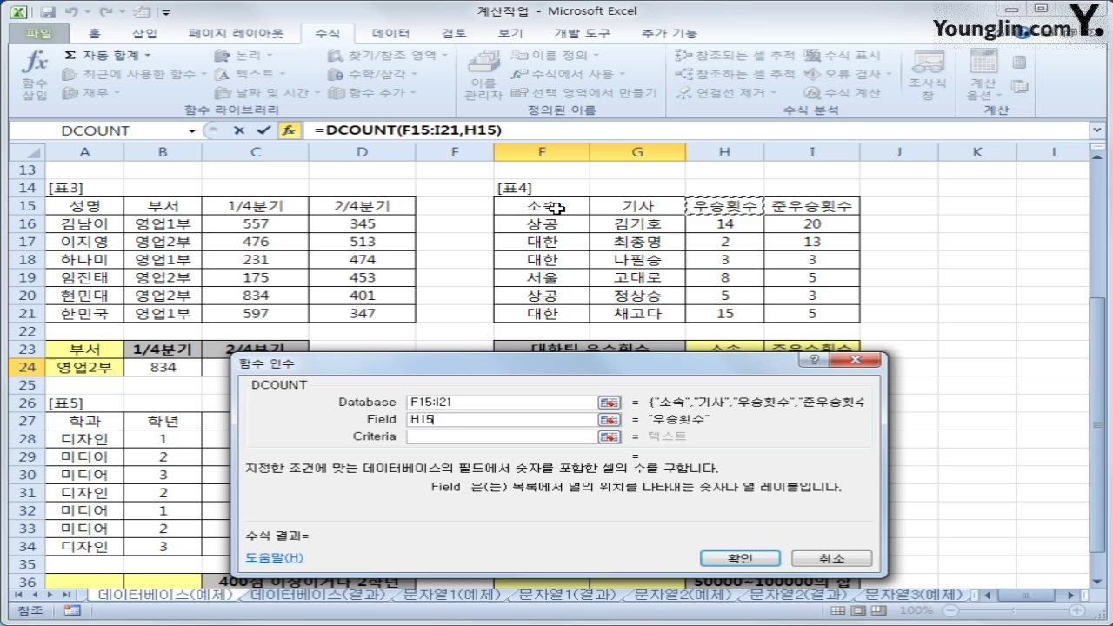
Try the 기사 header G15 and the 준우승횟수 header I15 as the DCOUNT field, ending with 우승횟수 in H15.
left_click(642, 206)
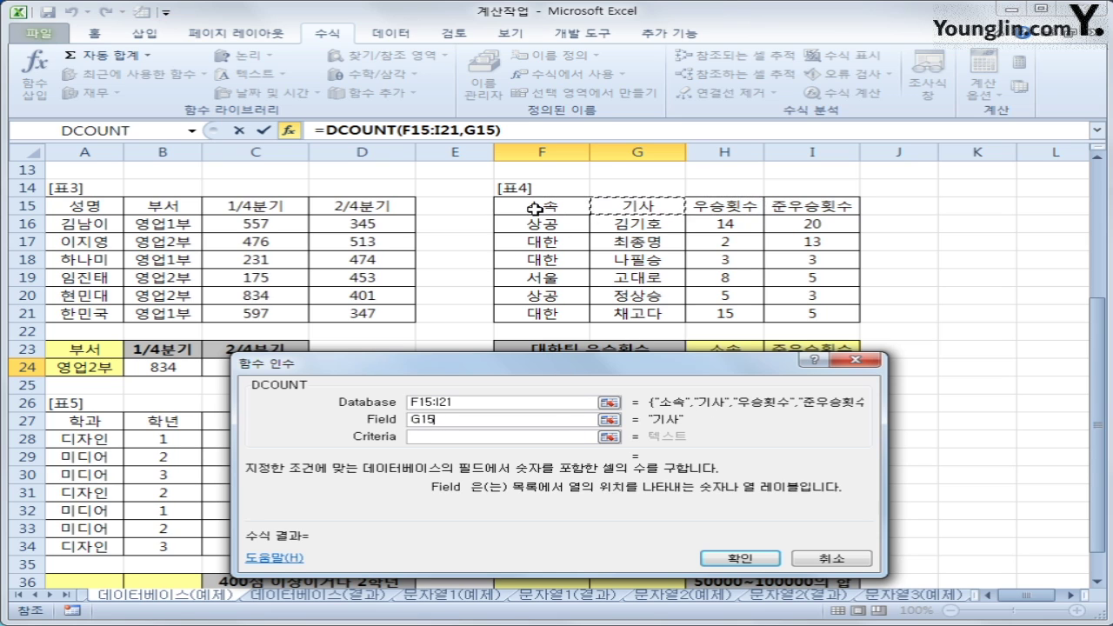
left_click(721, 206)
left_click(810, 207)
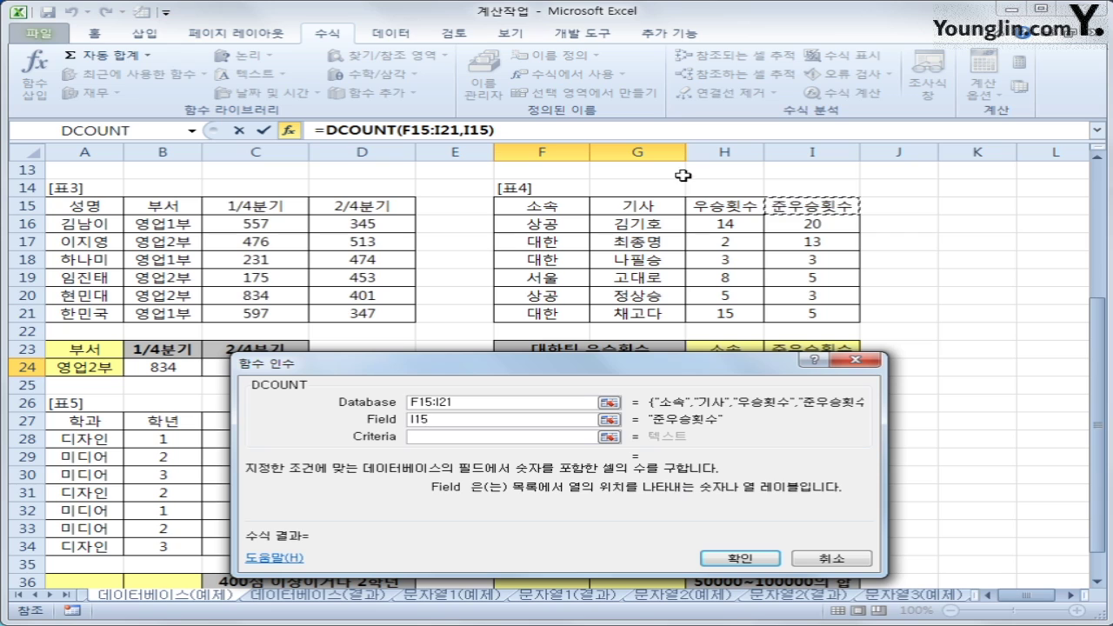
left_click(718, 205)
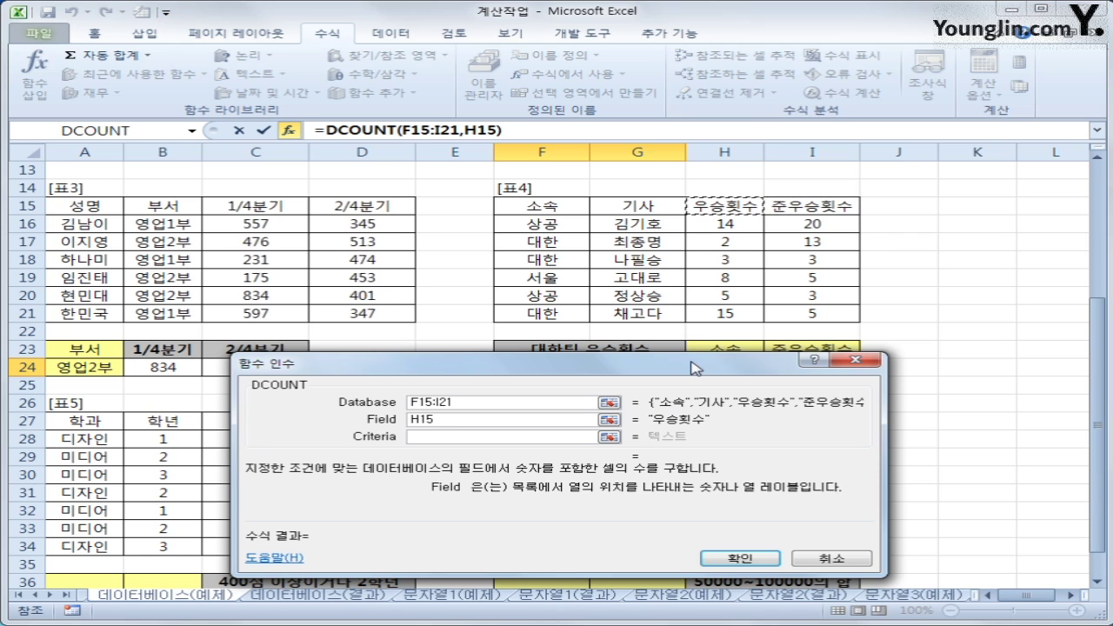
left_click(805, 209)
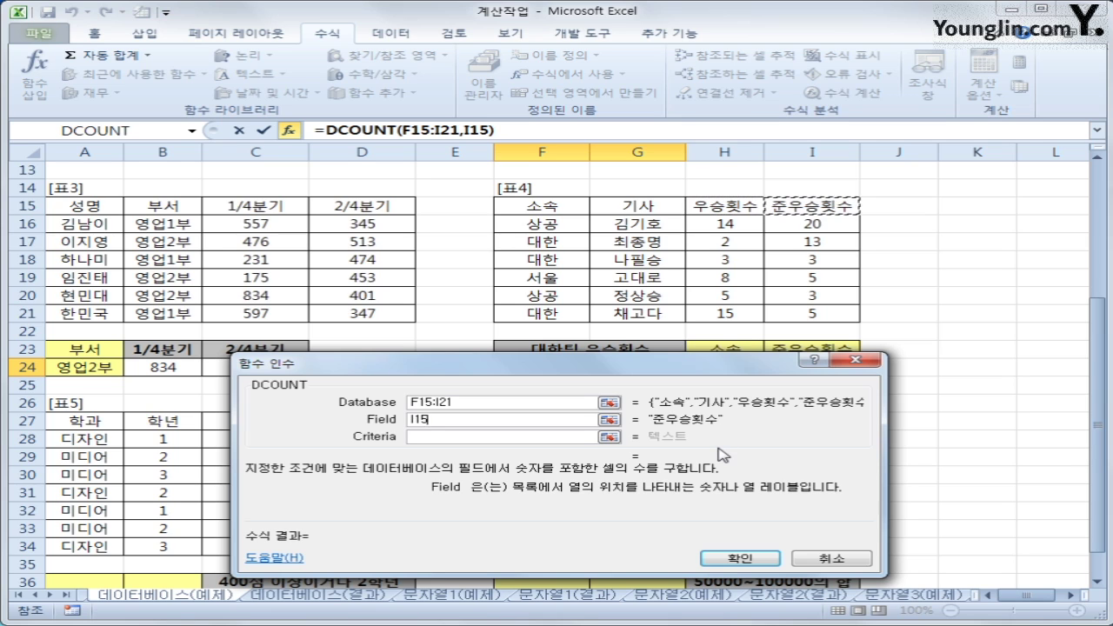
left_click(735, 205)
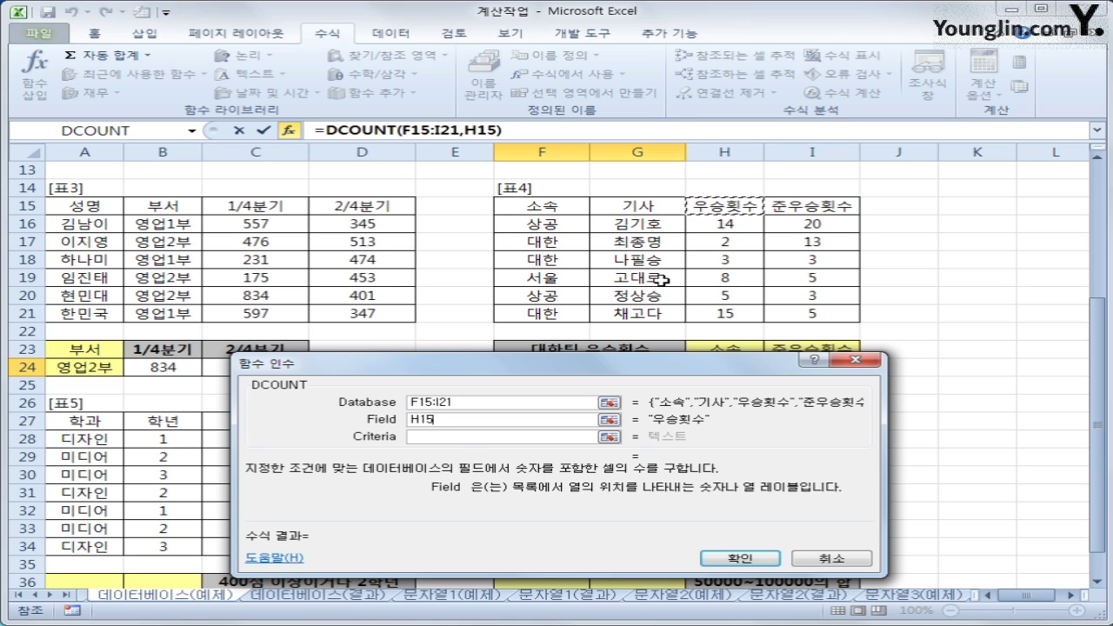
Set the DCOUNT criteria to H23:I24 and complete the formula in F24.
left_click(459, 437)
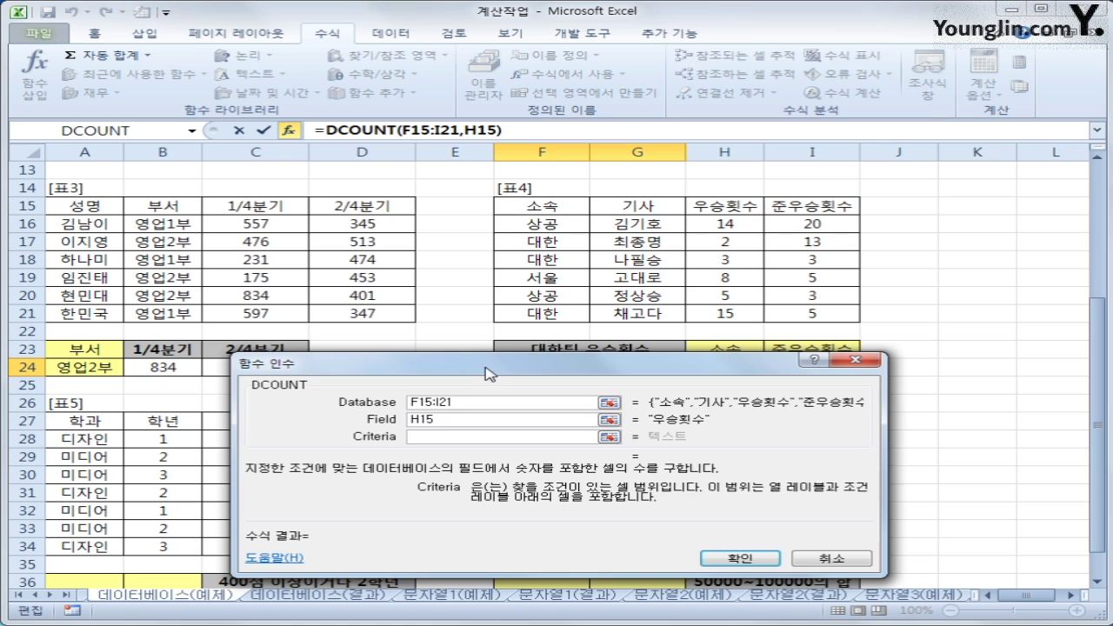
left_click_drag(489, 374, 518, 77)
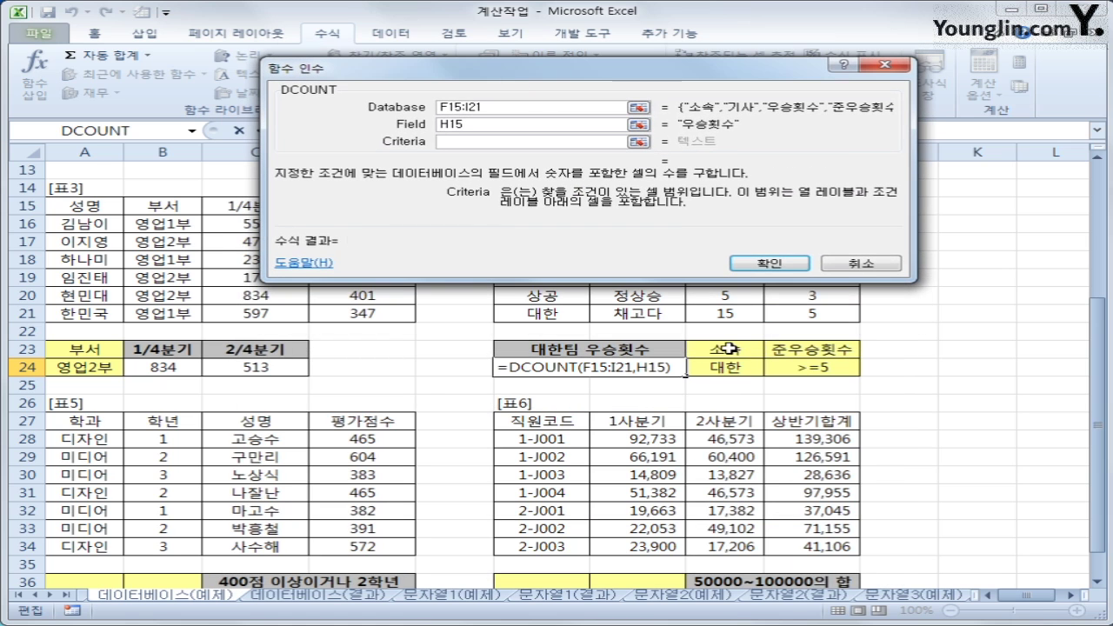
left_click_drag(727, 348, 804, 367)
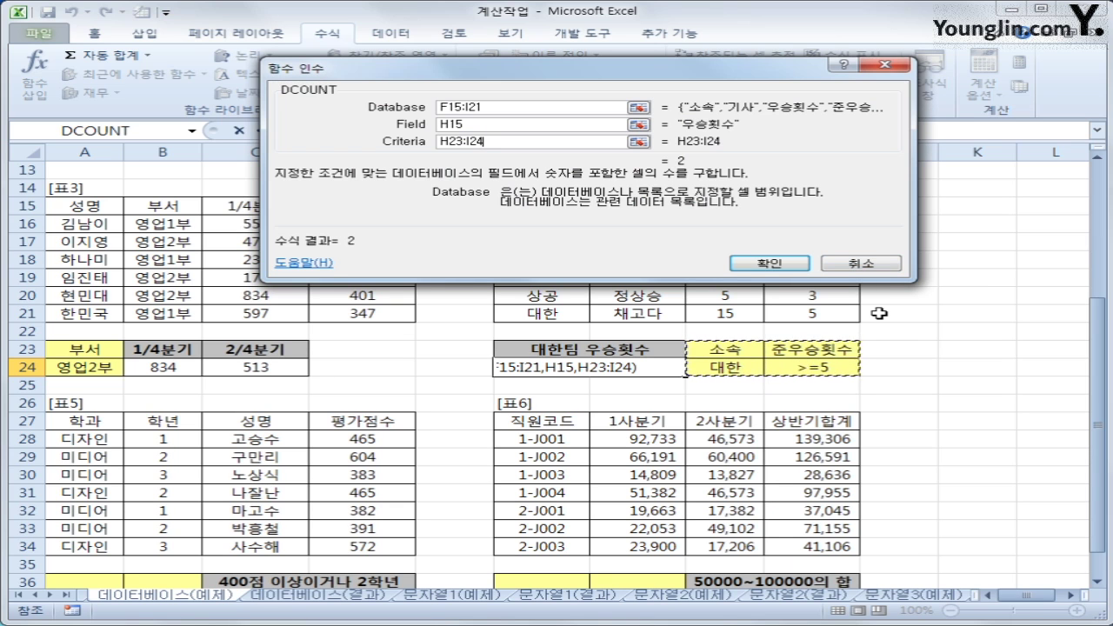
left_click(787, 261)
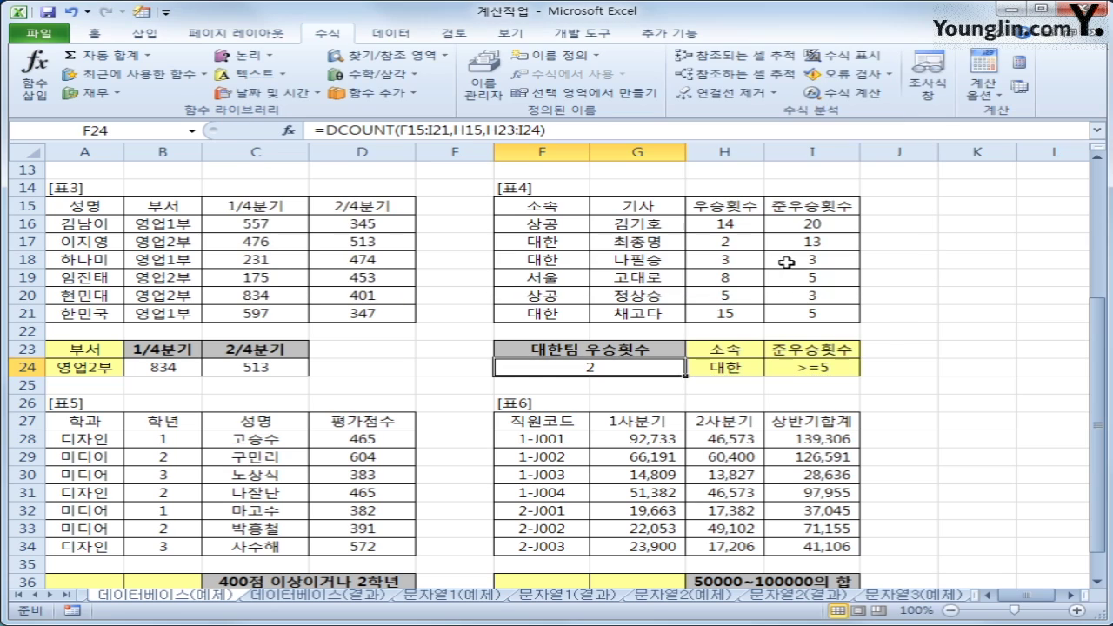
Check the count against 표4 by selecting the 대한 cells F17, F18 and F21 and the records F17:I17 and F21:I21.
left_click(562, 236)
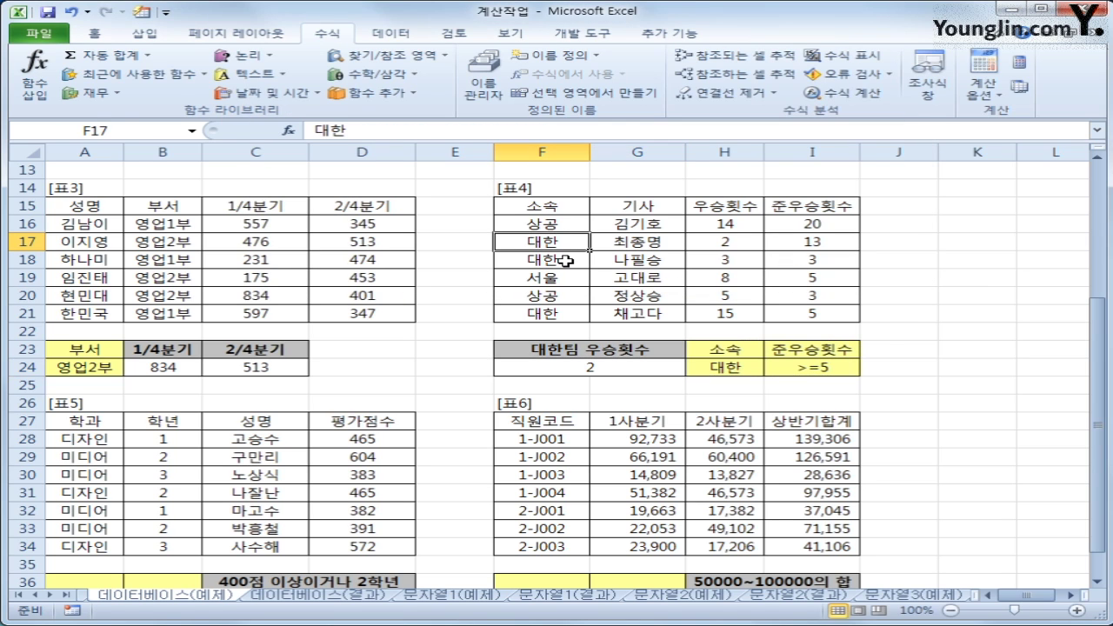
left_click(566, 261, "ctrl")
left_click(555, 313, "ctrl")
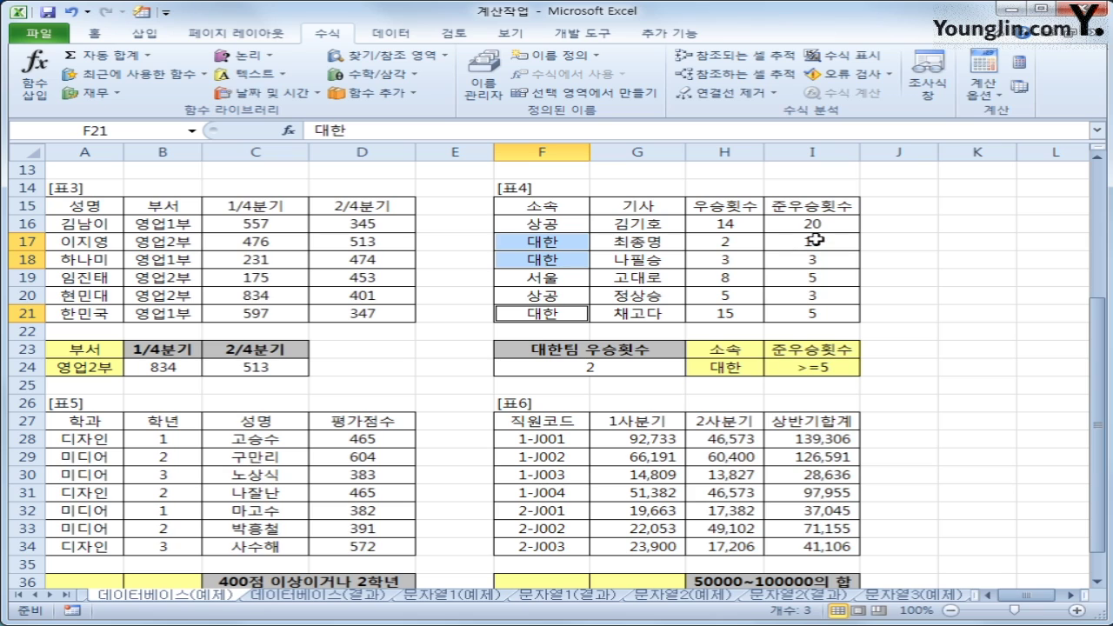
left_click(588, 238)
left_click_drag(588, 238, 770, 240)
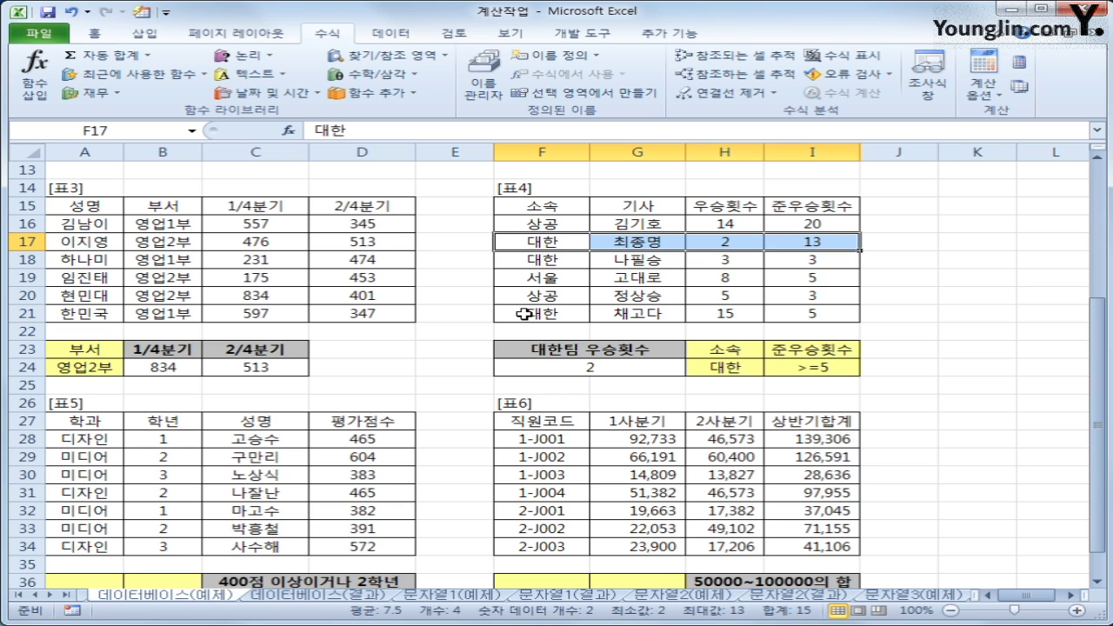
left_click_drag(523, 311, 770, 314, "ctrl")
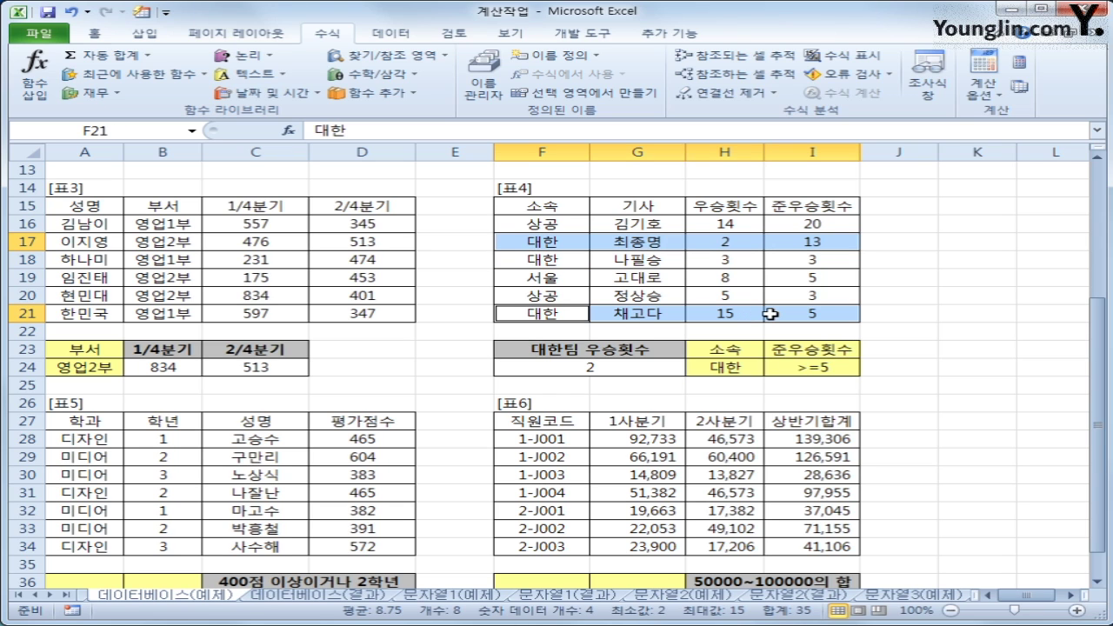
Clear the DCOUNT formula from F24 and insert a fresh DCOUNT function from the 데이터베이스 category there.
left_click(624, 372)
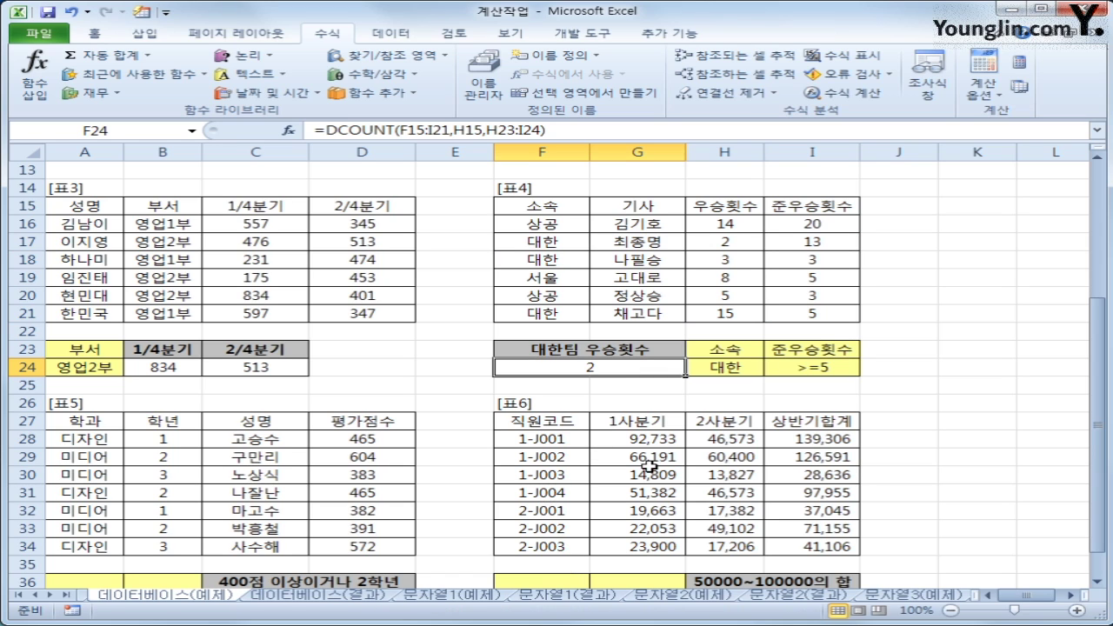
key("Delete")
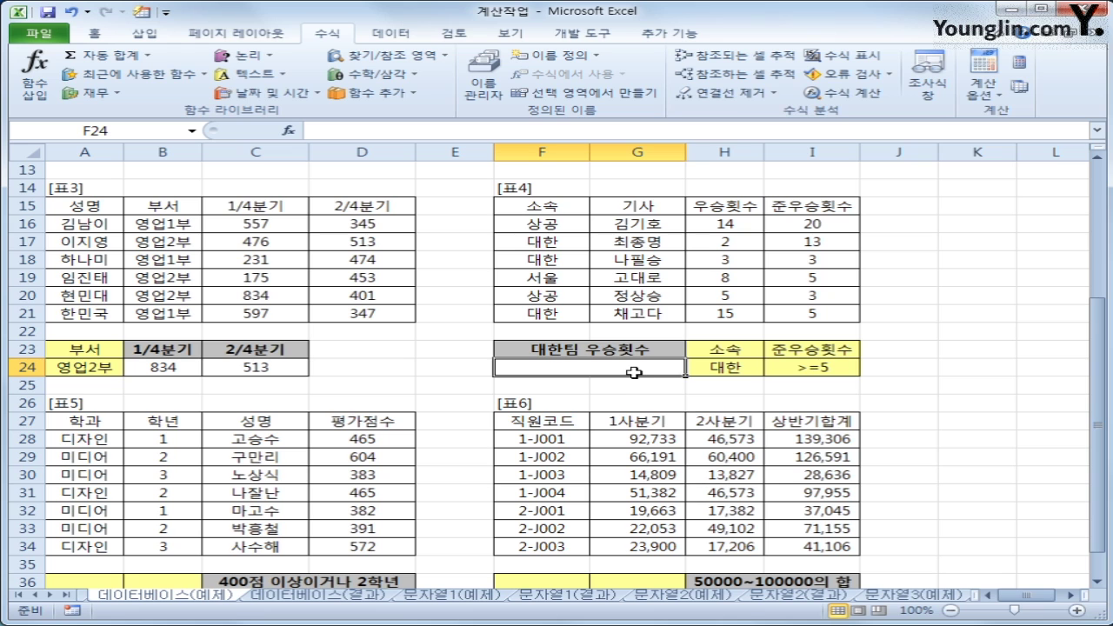
left_click(288, 130)
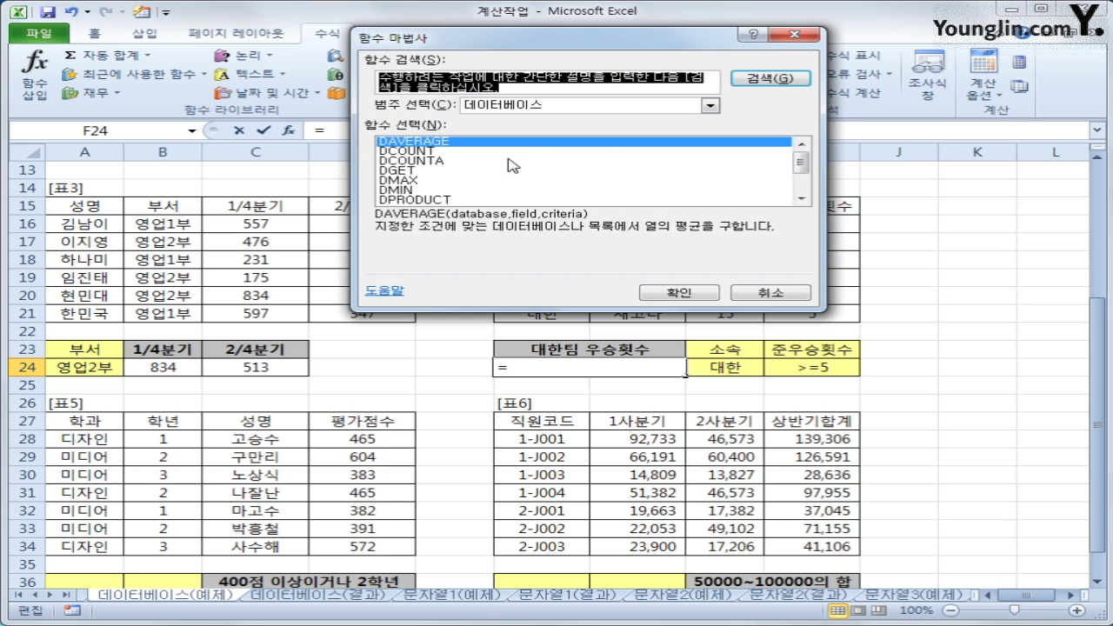
left_click(509, 151)
left_click(650, 294)
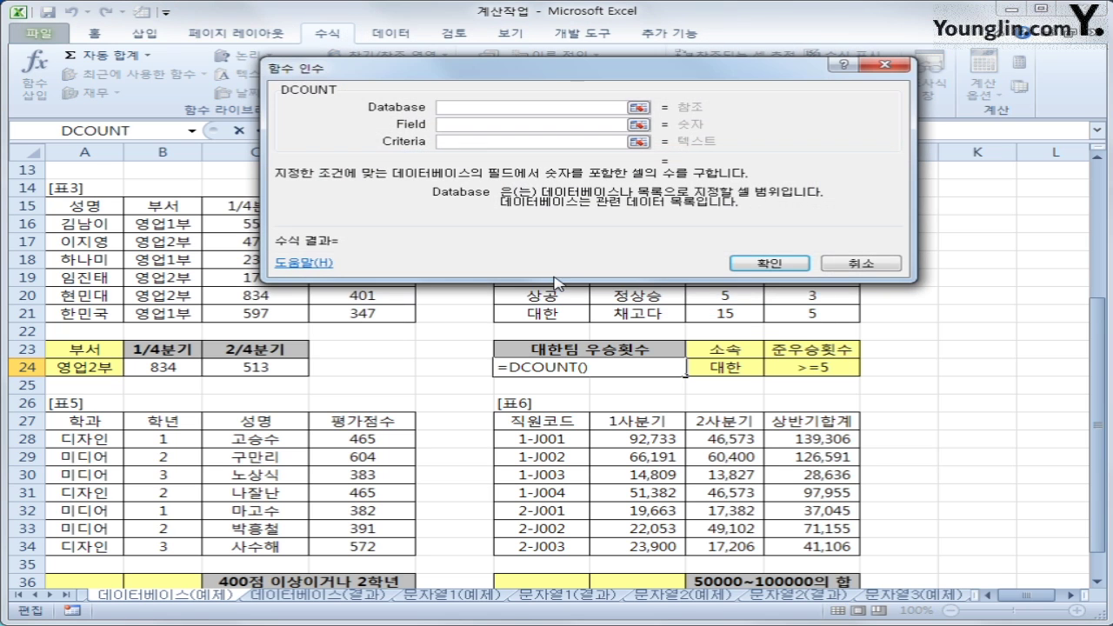
Set the DCOUNT database to F15:I21 and try the 우승횟수 header H15 as the field, ending with 준우승횟수 in I15.
left_click_drag(574, 261, 556, 570)
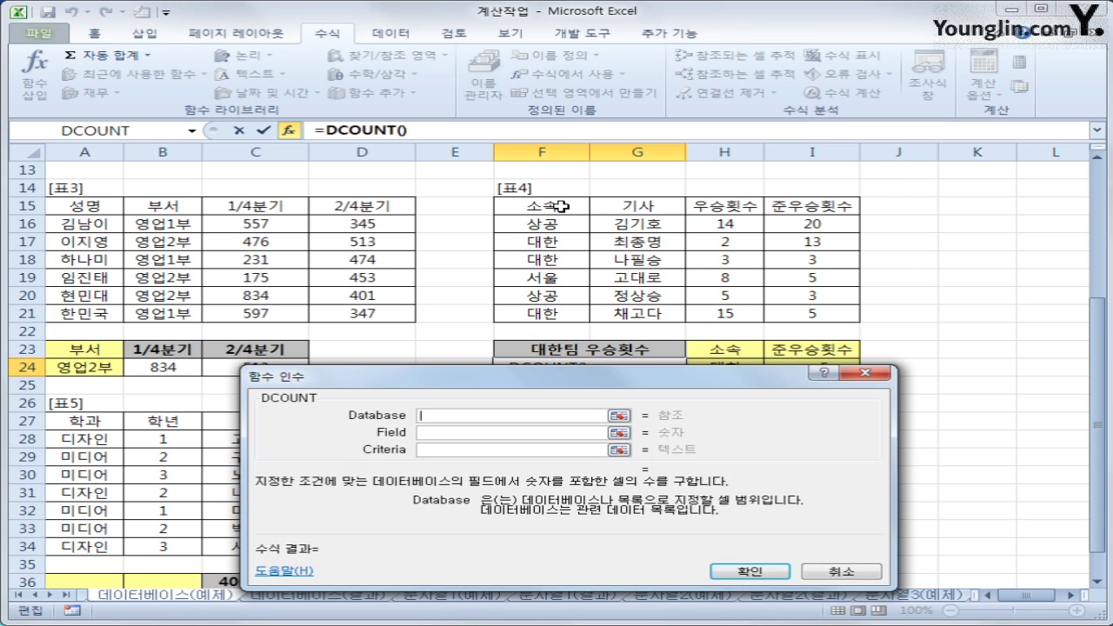
left_click_drag(562, 207, 802, 313)
left_click(438, 432)
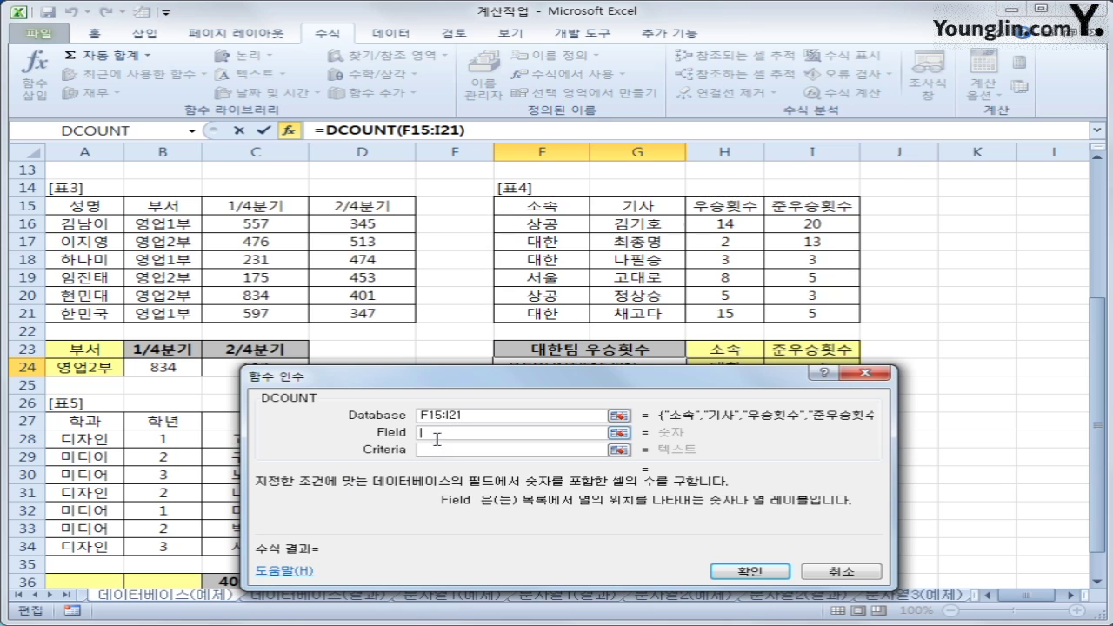
left_click(718, 208)
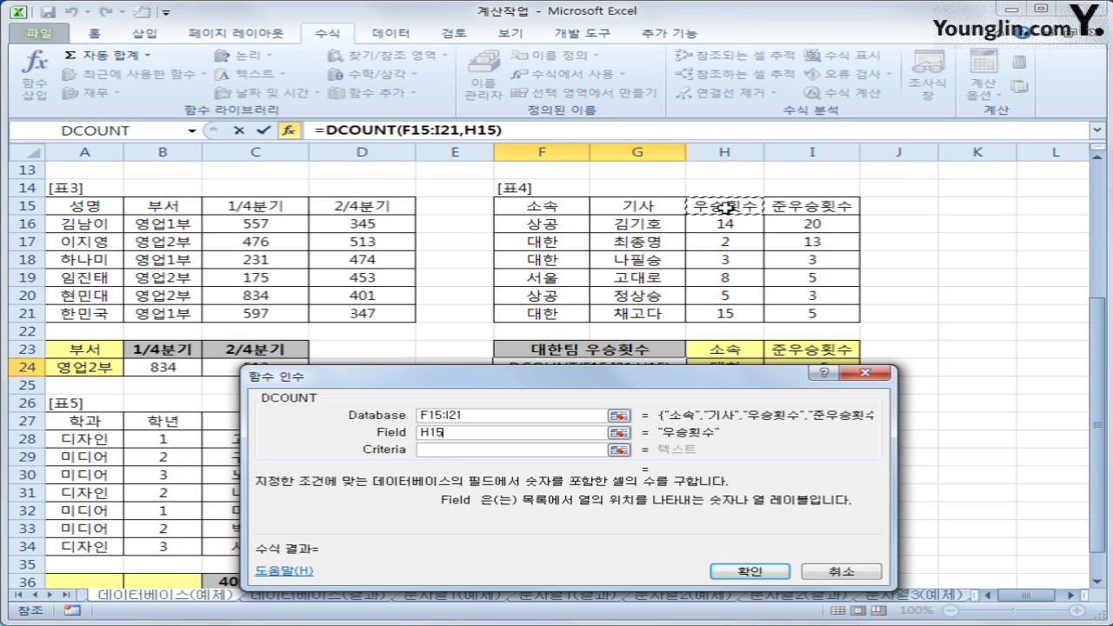
left_click(798, 205)
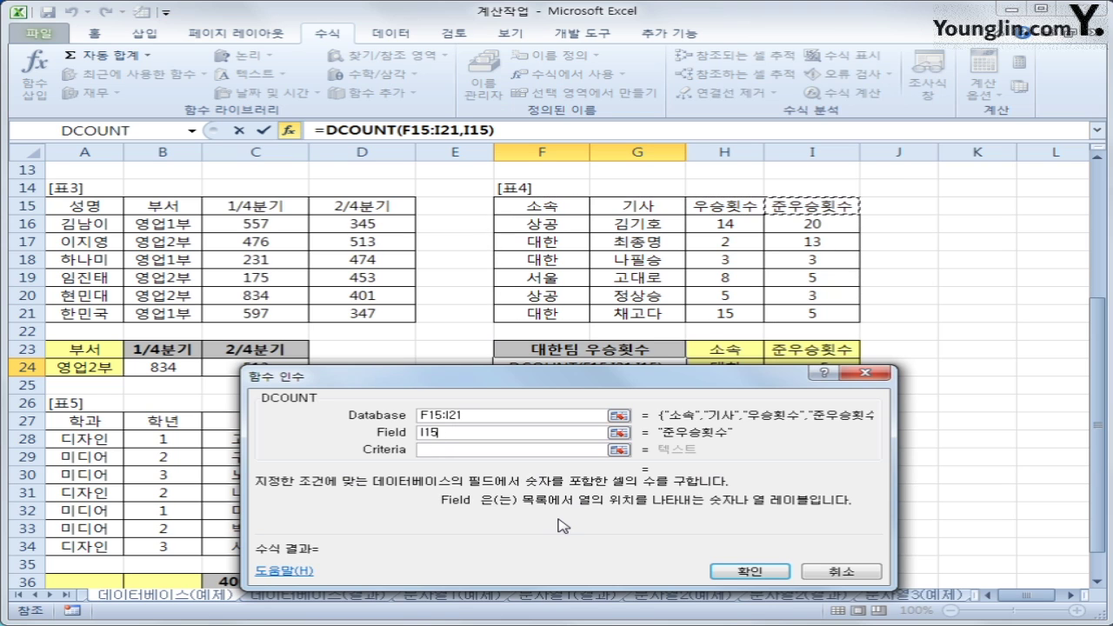
Set the DCOUNT criteria to H23:I24 and complete the formula in F24 with I15 as the field.
left_click(452, 449)
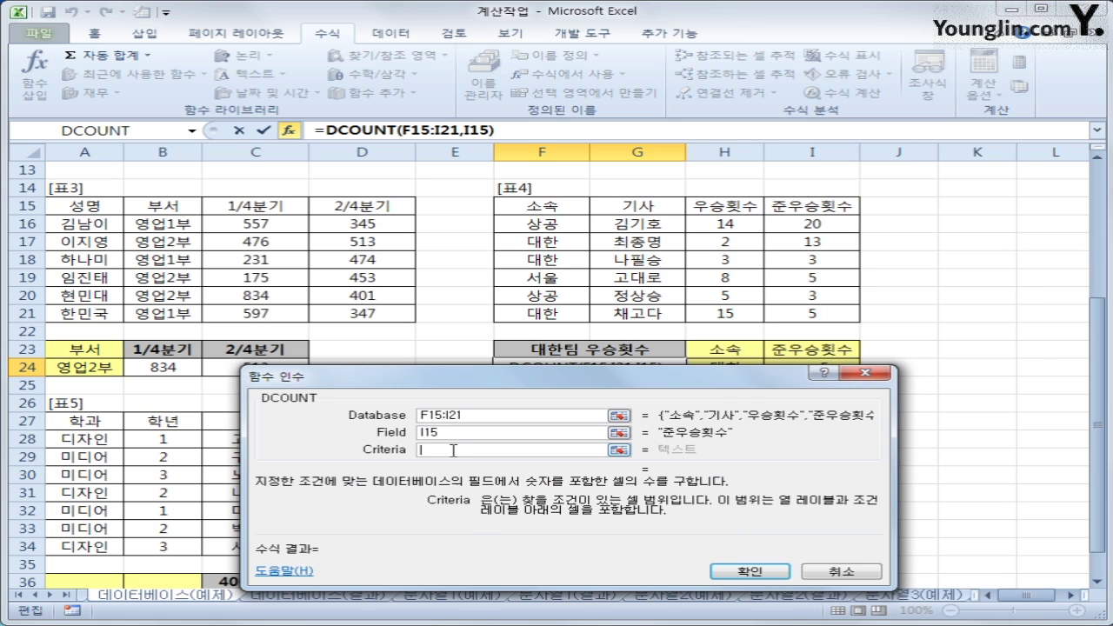
left_click_drag(630, 376, 661, 406)
left_click_drag(740, 356, 786, 369)
left_click(782, 603)
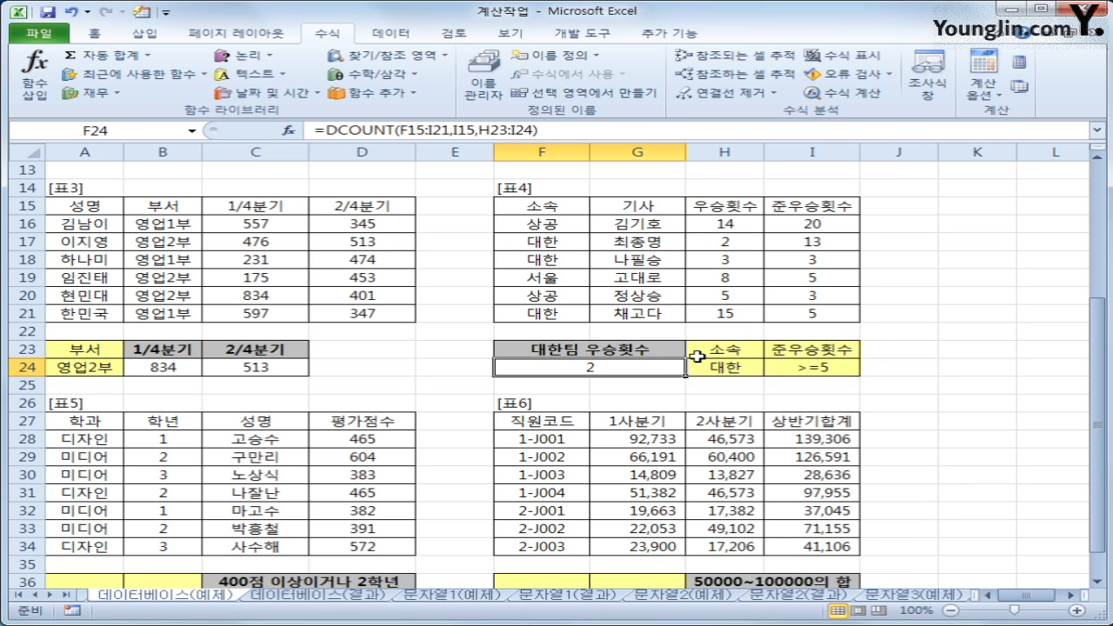
Clear the DCOUNT formula that uses I15 from F24 and start a new DCOUNT function from the 데이터베이스 category there.
left_click(730, 200)
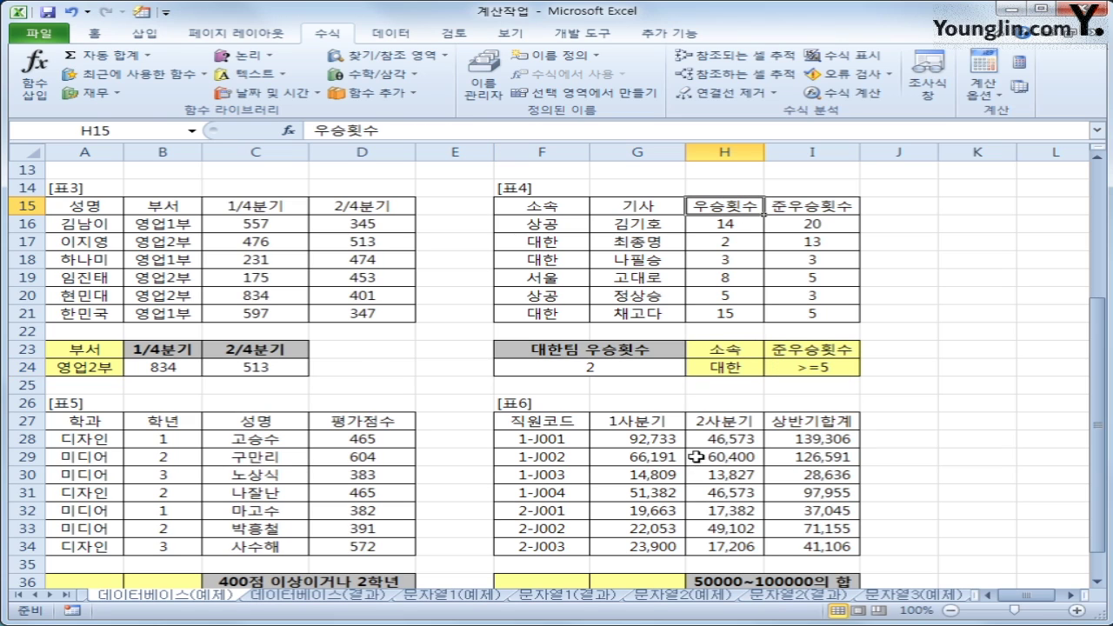
left_click(826, 203)
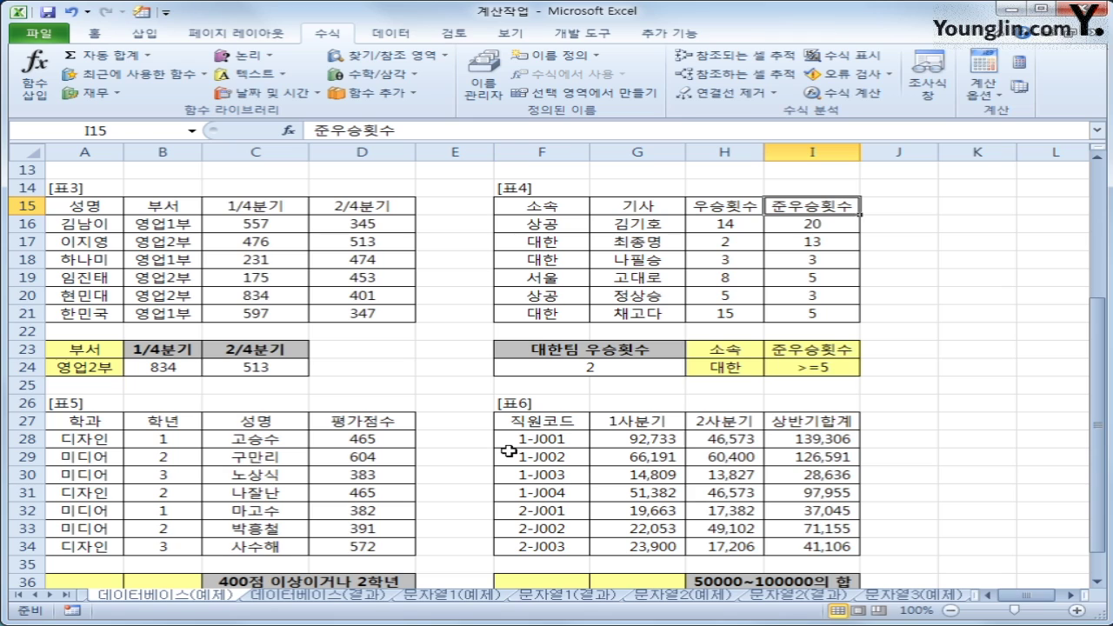
left_click(584, 372)
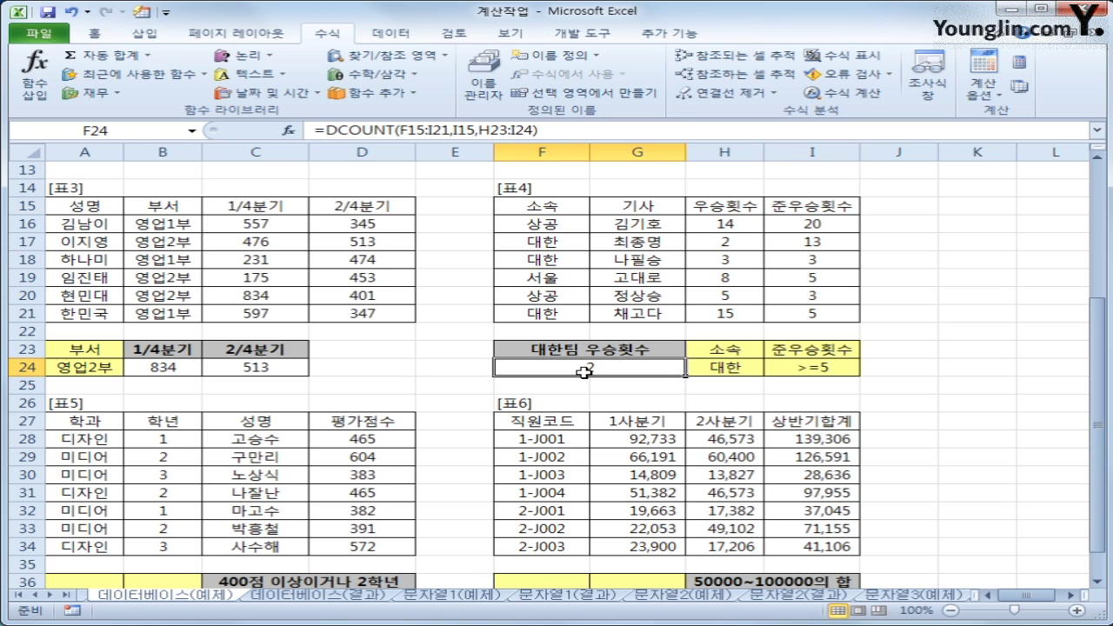
key("Delete")
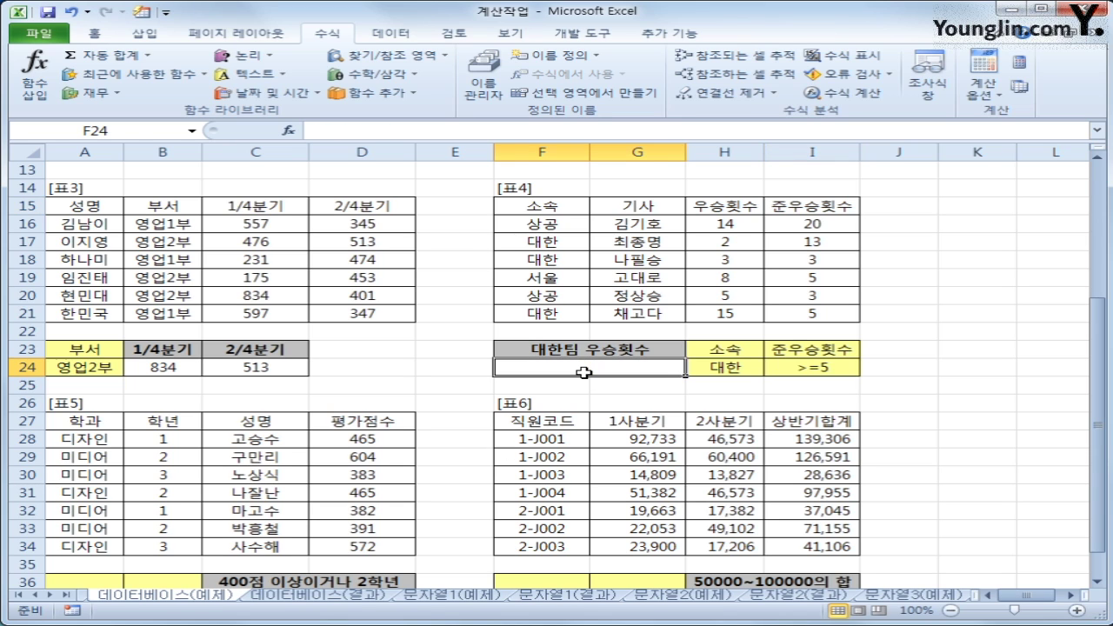
left_click(288, 129)
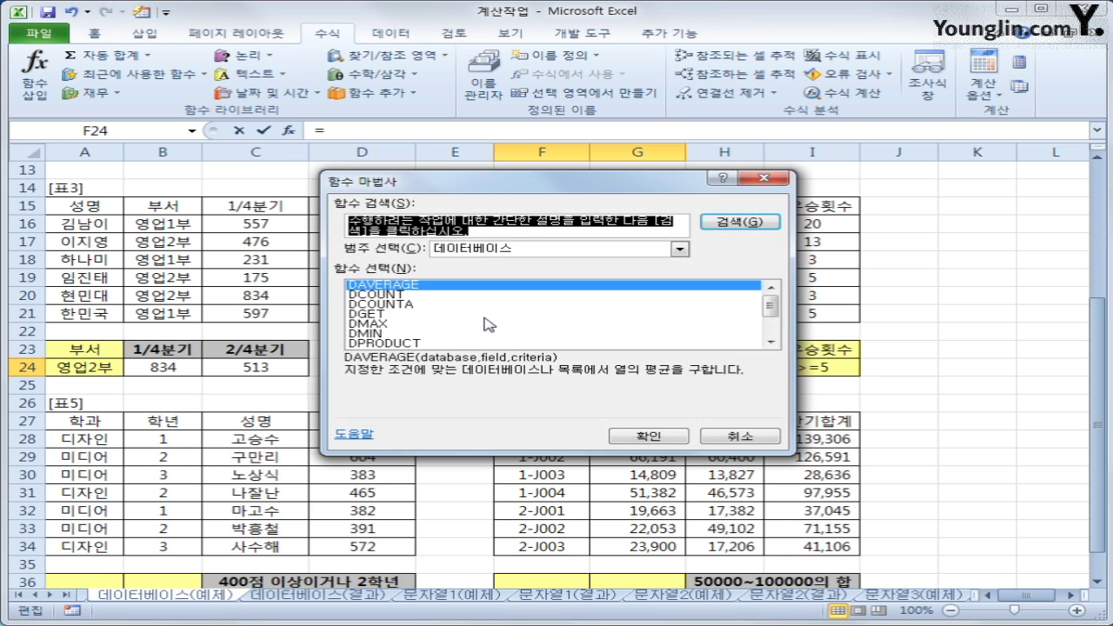
left_click(456, 296)
left_click(628, 436)
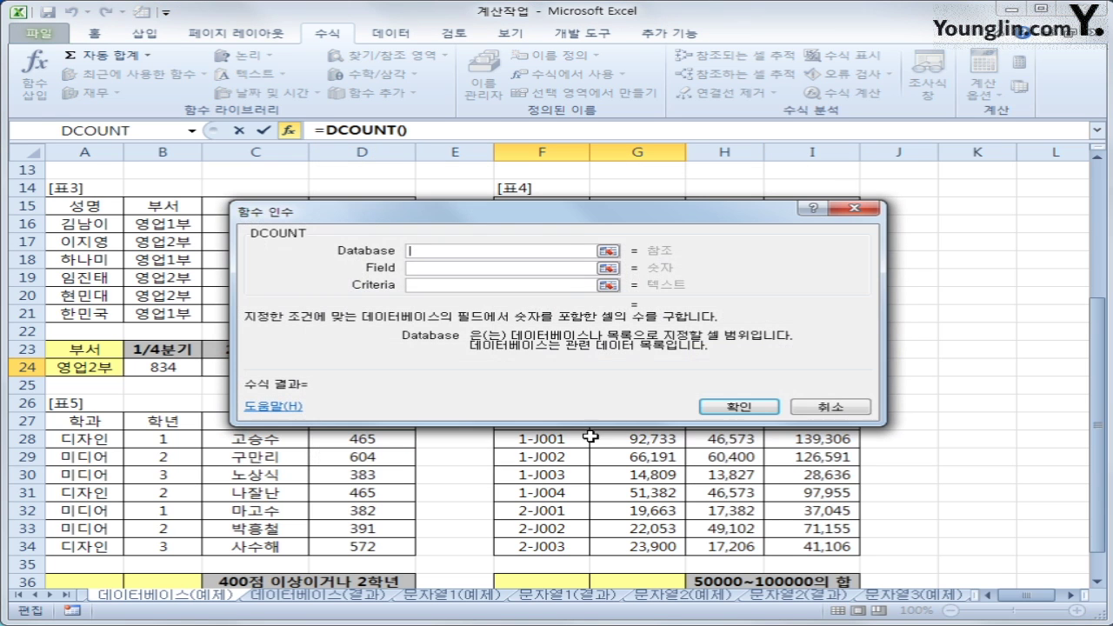
Set the DCOUNT database to F15:I21 and the field to the 우승횟수 header H15.
left_click_drag(578, 225, 594, 410)
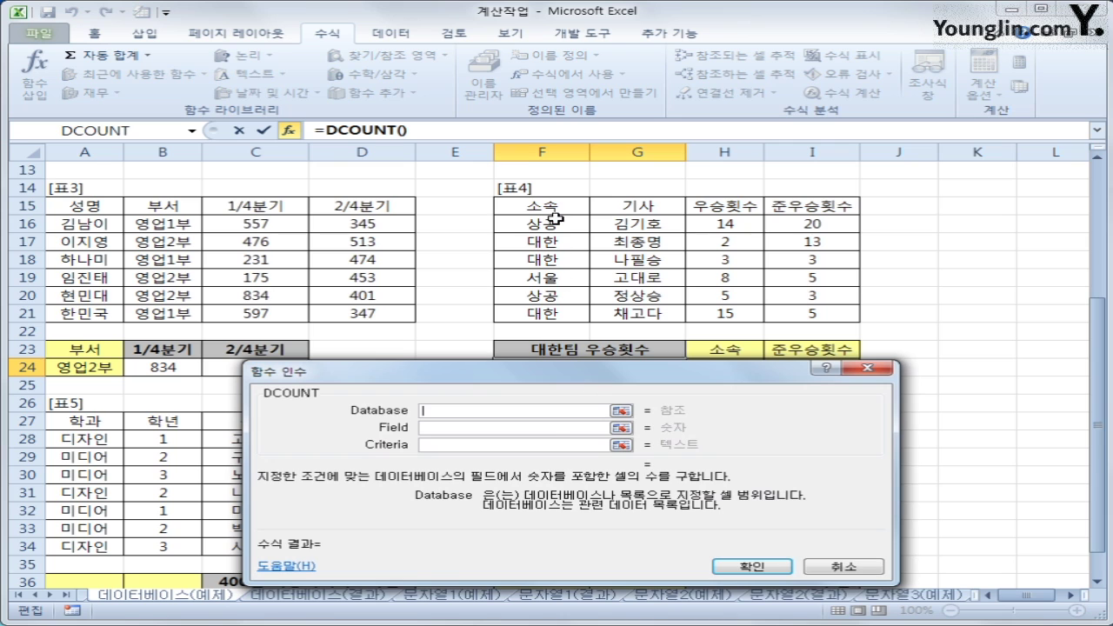
left_click_drag(548, 206, 782, 309)
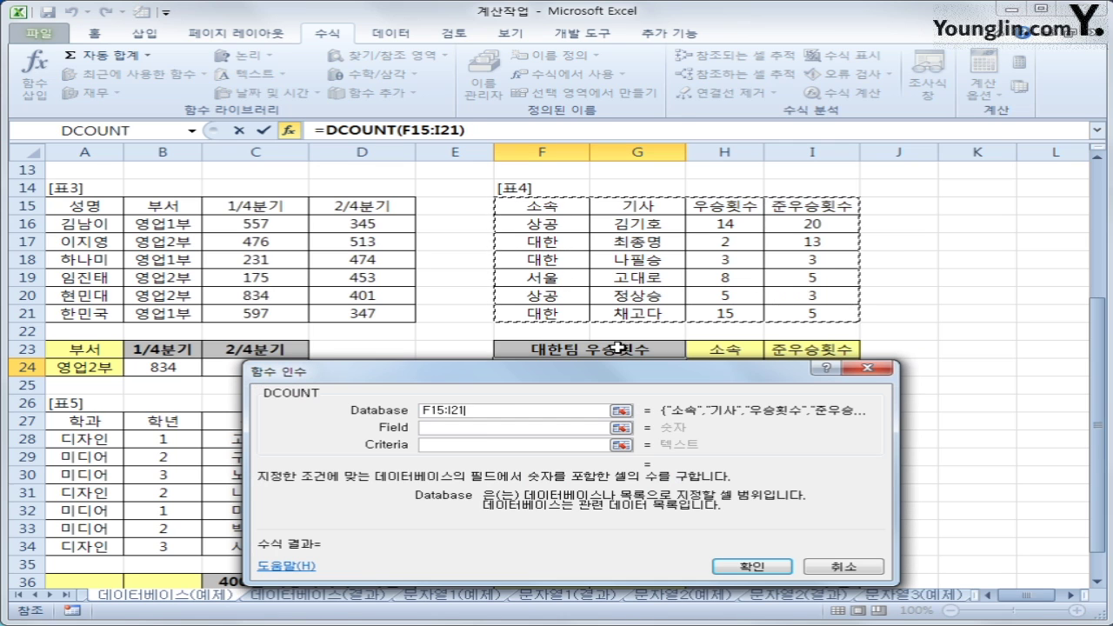
left_click(484, 431)
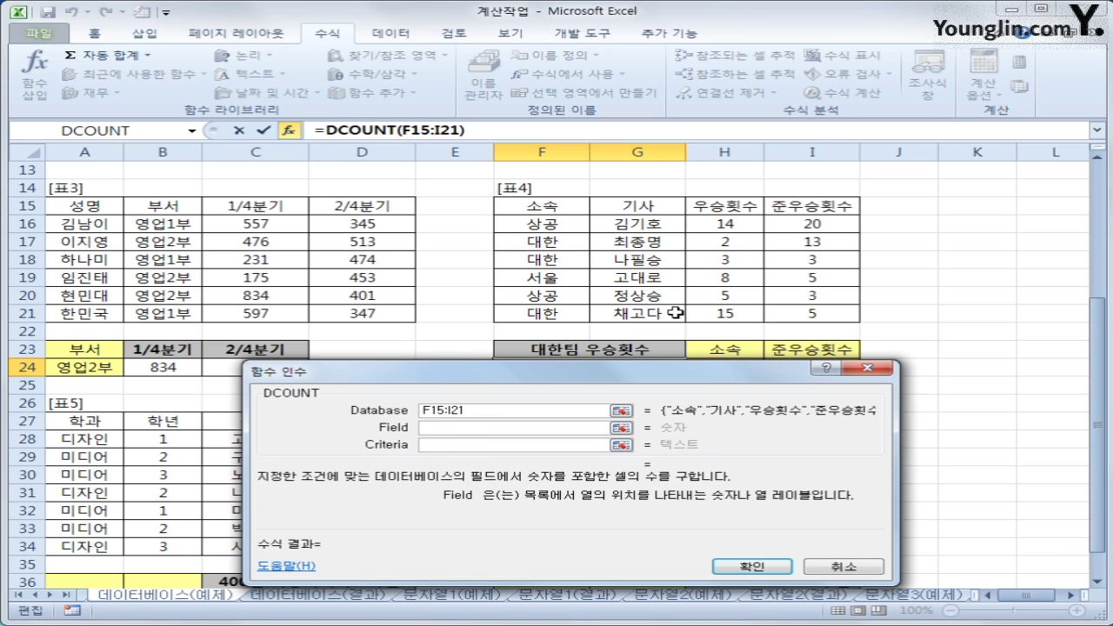
left_click(730, 209)
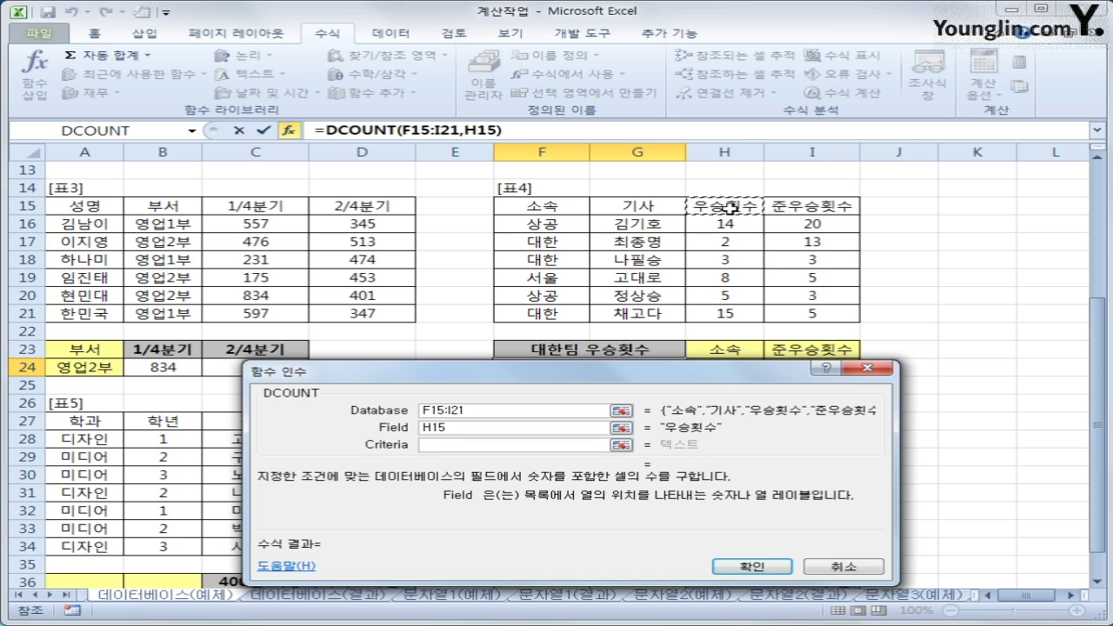
Use H23:I24 as the DCOUNT criteria and finish the F24 formula with H15 as the field.
left_click(501, 444)
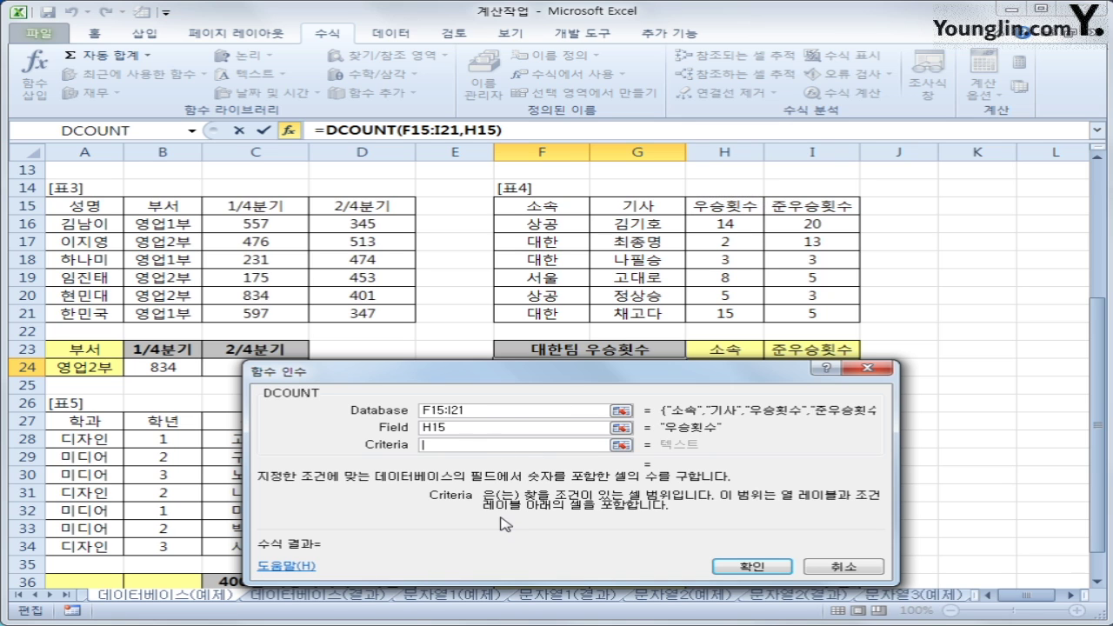
left_click_drag(704, 377, 717, 418)
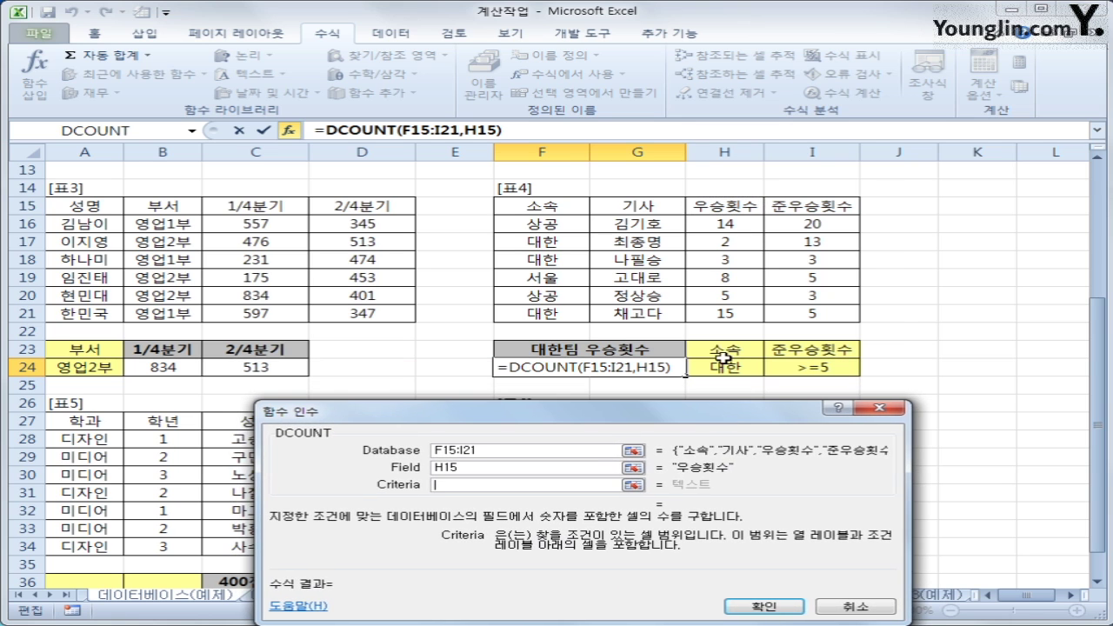
left_click_drag(718, 351, 782, 365)
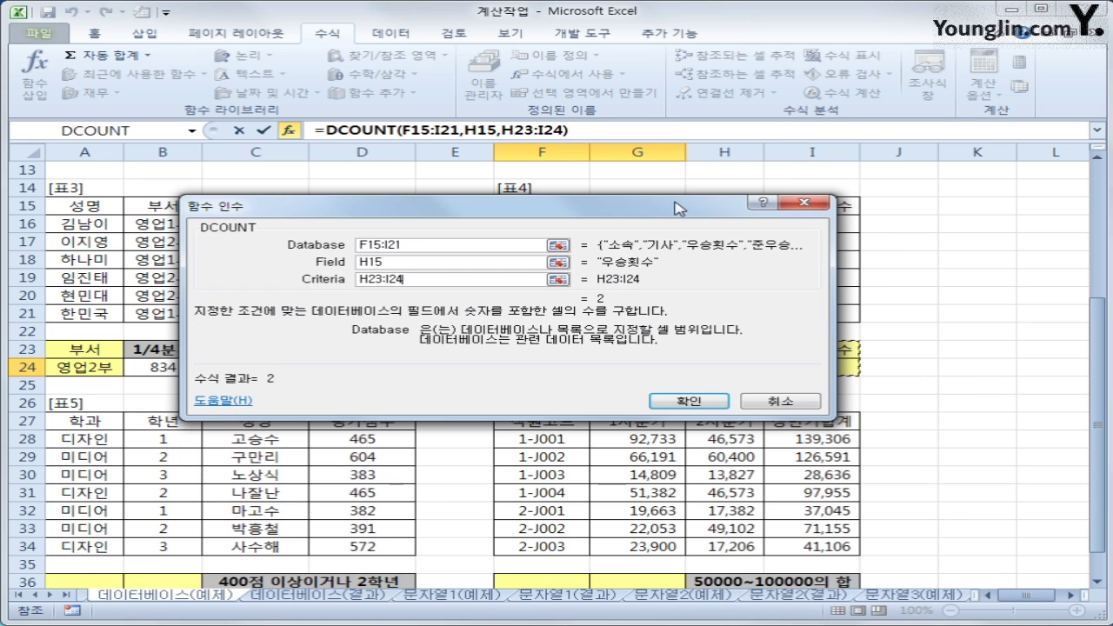
left_click(675, 404)
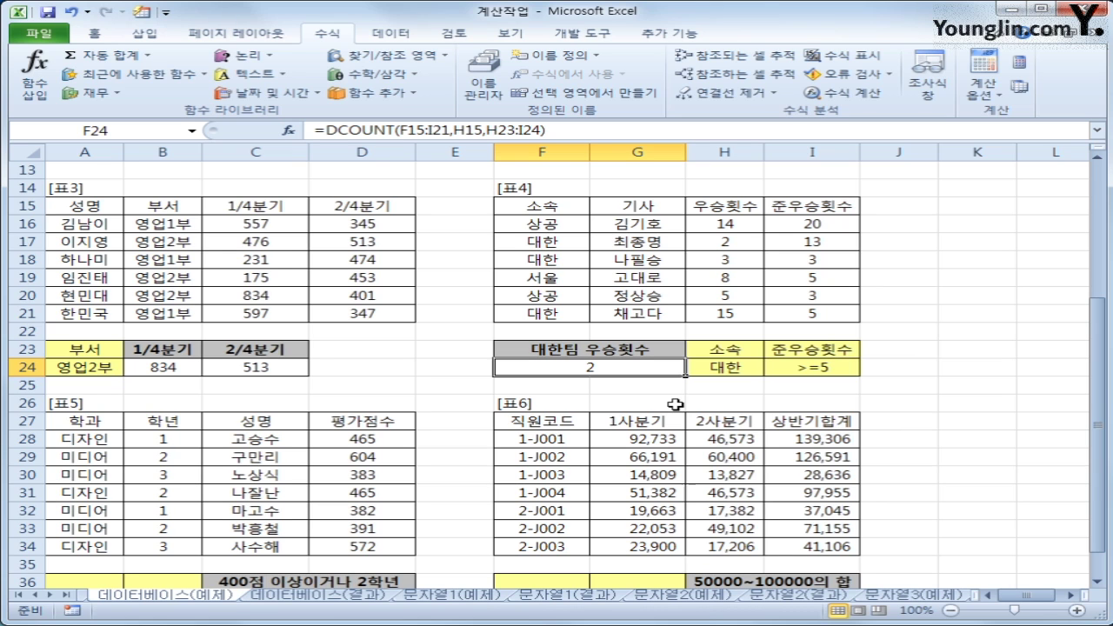
Enter the first 표5 criterion with the header 평가점수 in A36 and the condition >=400 in A37.
scroll(670, 403, "down", 5)
scroll(565, 405, "up", 2)
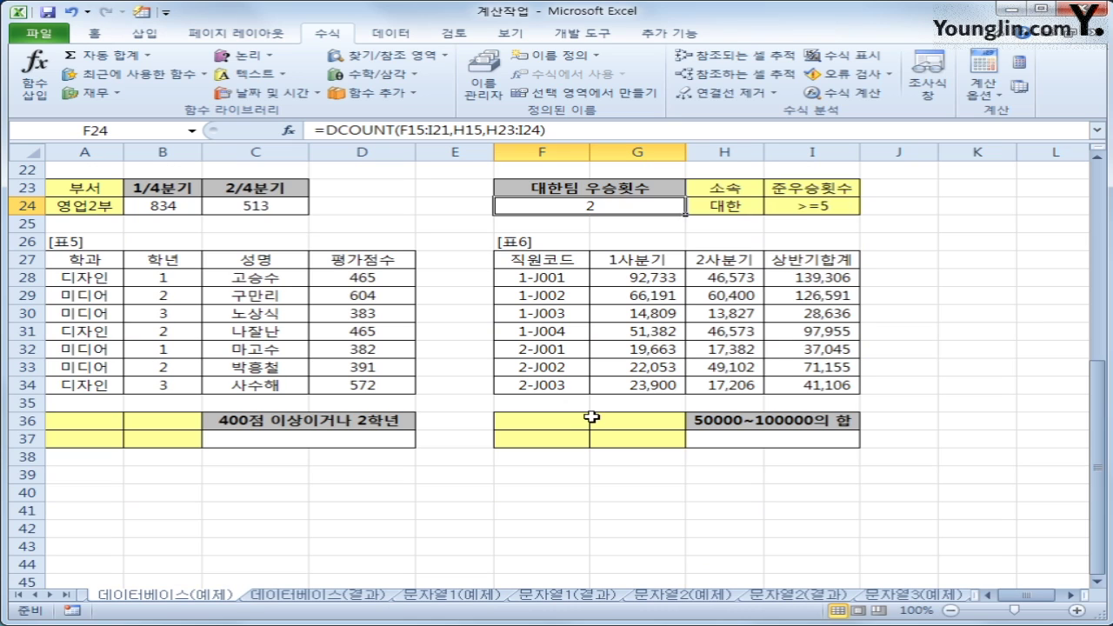
left_click(110, 418)
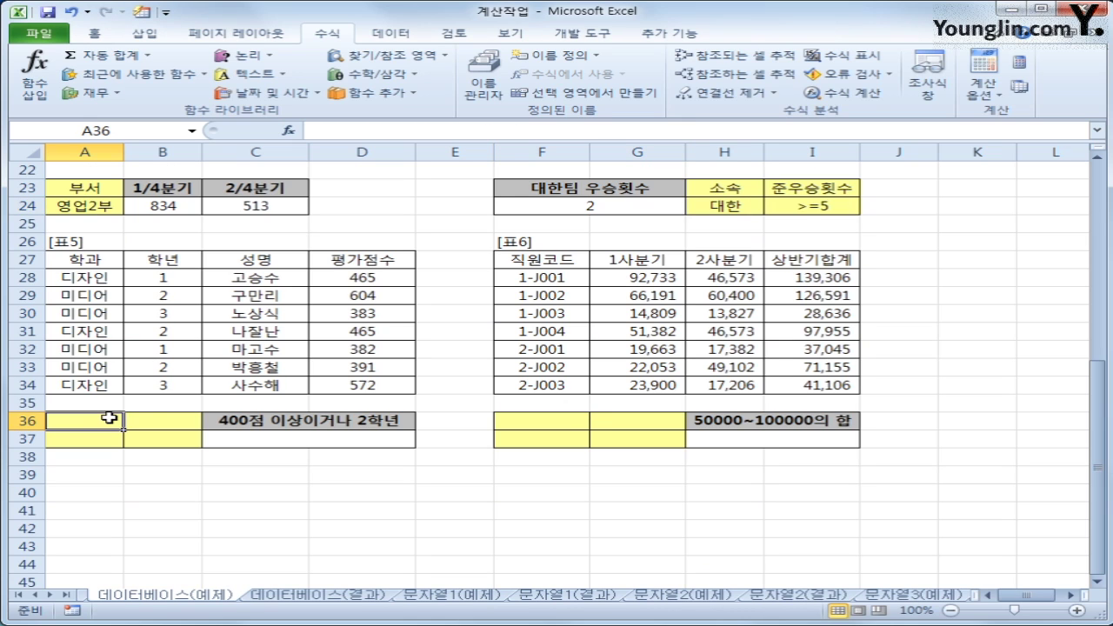
type("평가점수")
key("Return")
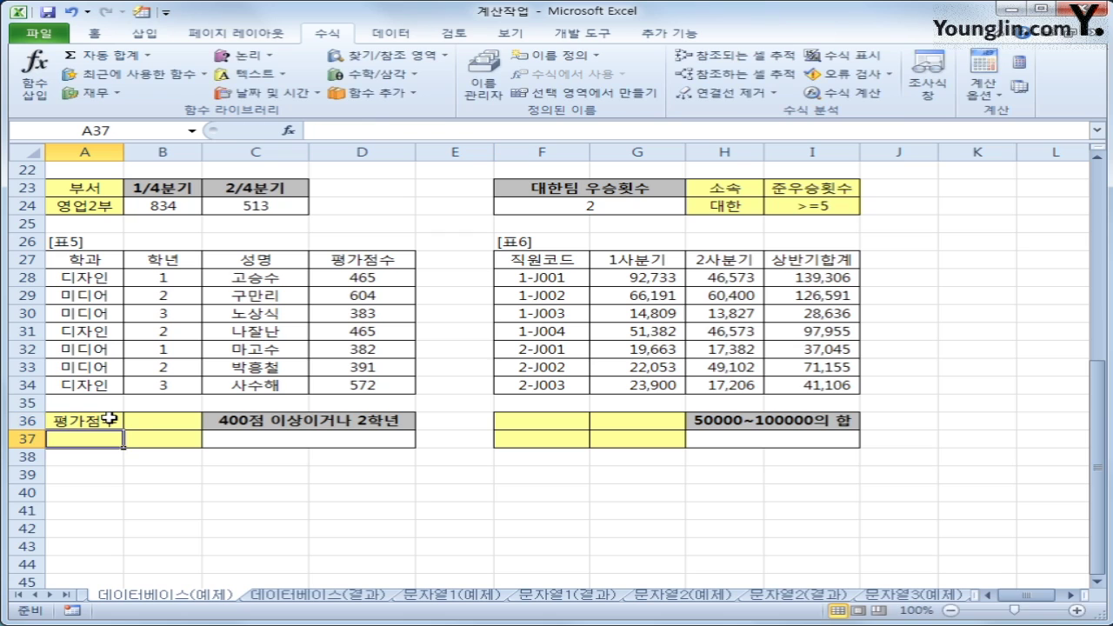
type(">=400")
key("Return")
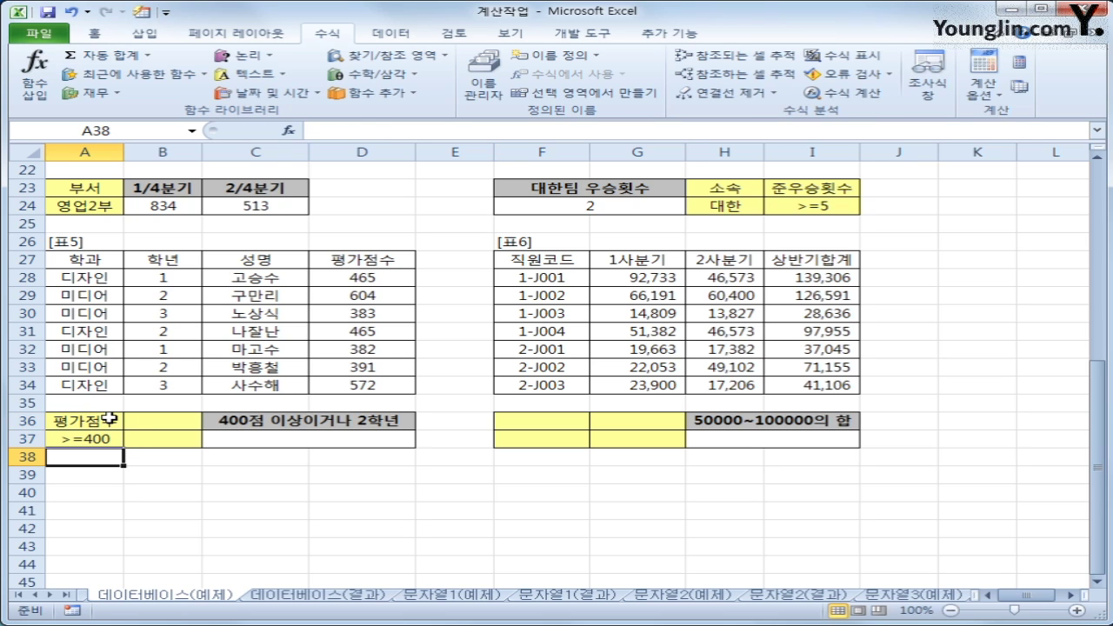
Add the OR criterion for 표5 with the header 학년 in B36 and the value 2 in B38, one row lower.
left_click(153, 418)
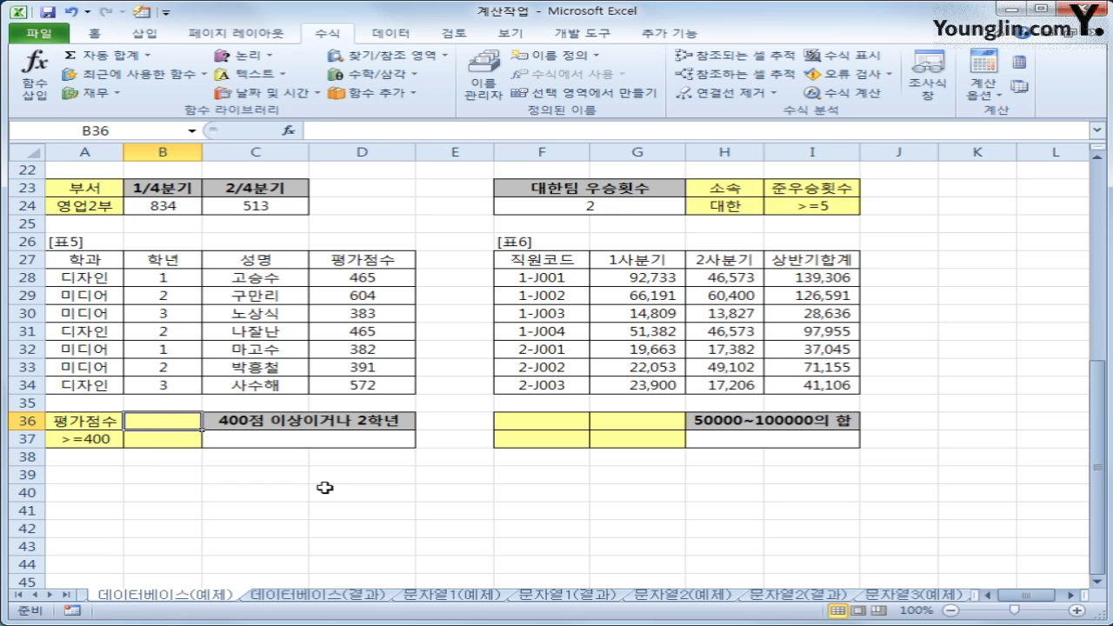
type("학ㄴ")
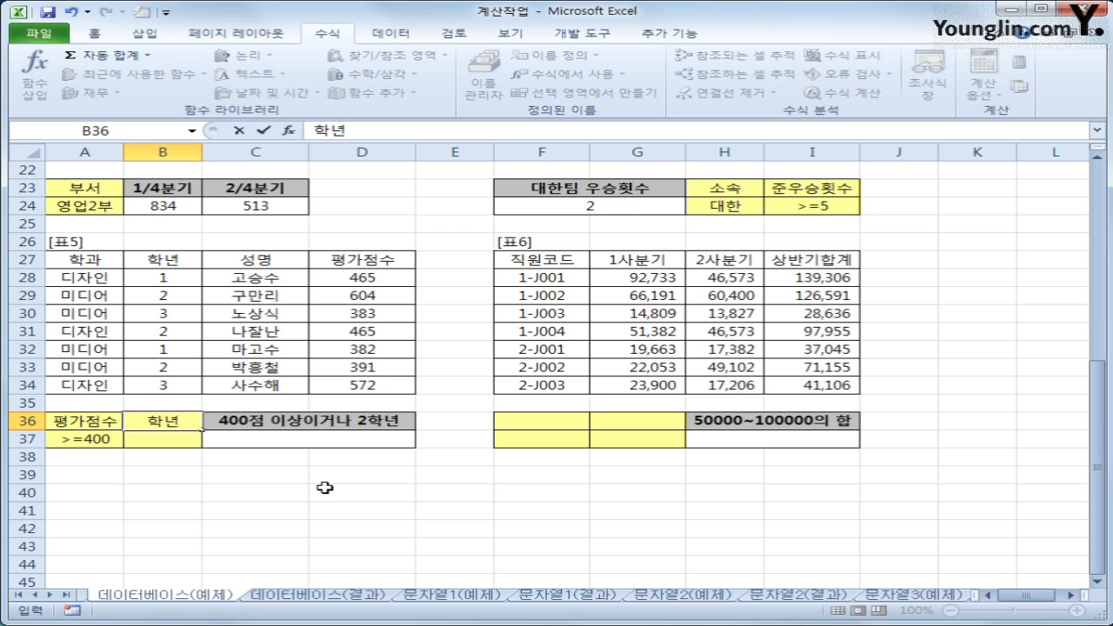
key("Return")
key("Return")
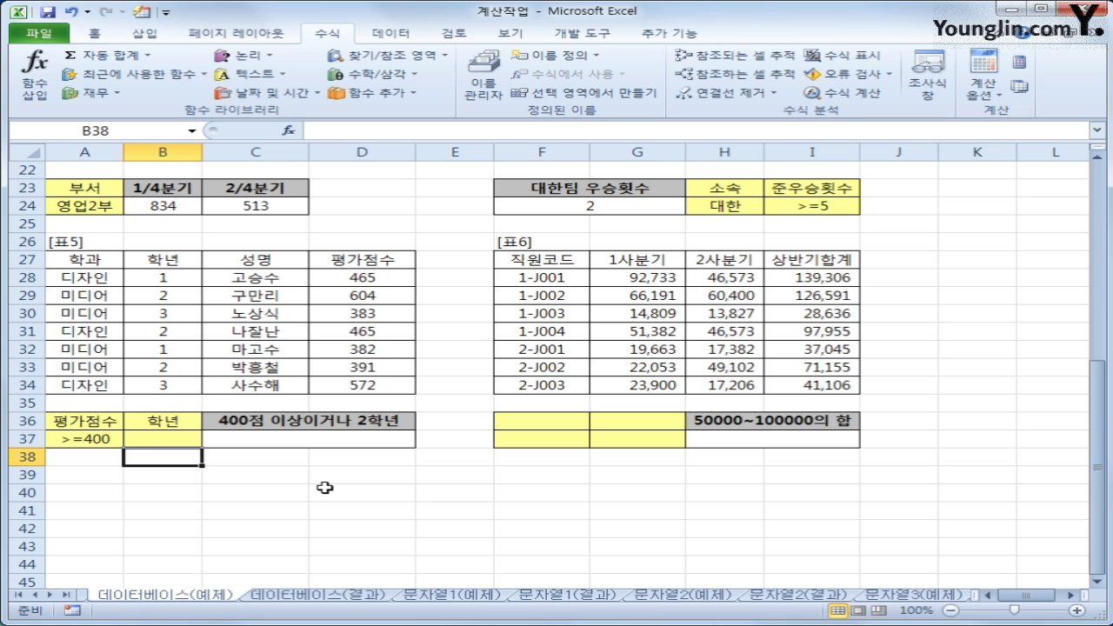
type("2")
key("Return")
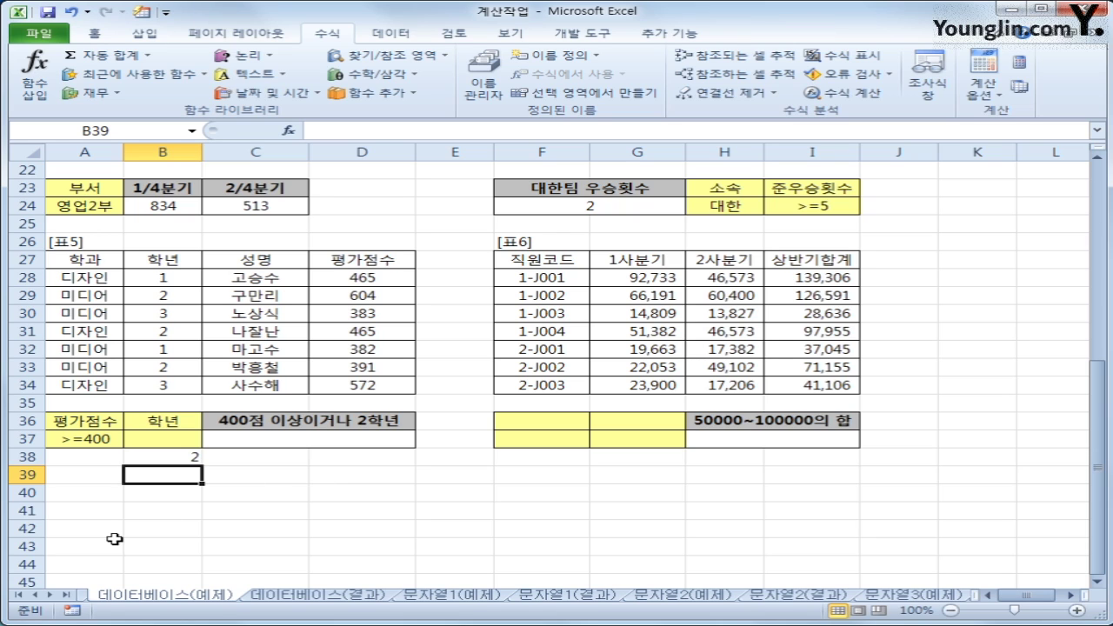
Compare the staggered OR criteria in A36:B38 with the same-row AND criteria in H23:I24 by selecting their headers and condition cells.
left_click(98, 421)
left_click(98, 439)
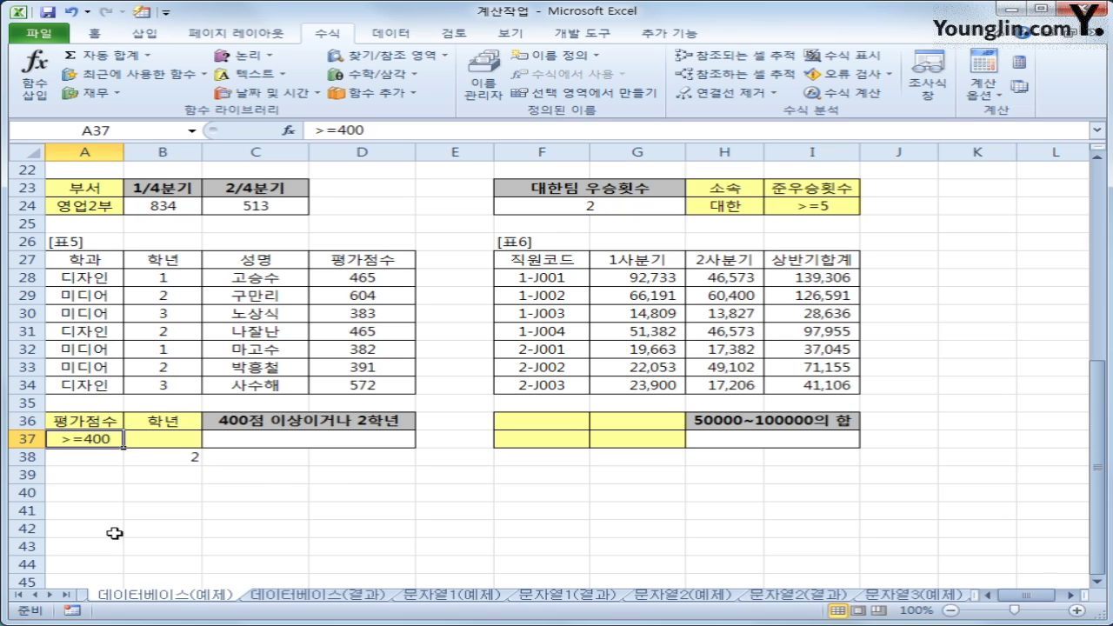
left_click(168, 423)
left_click_drag(96, 439, 161, 440)
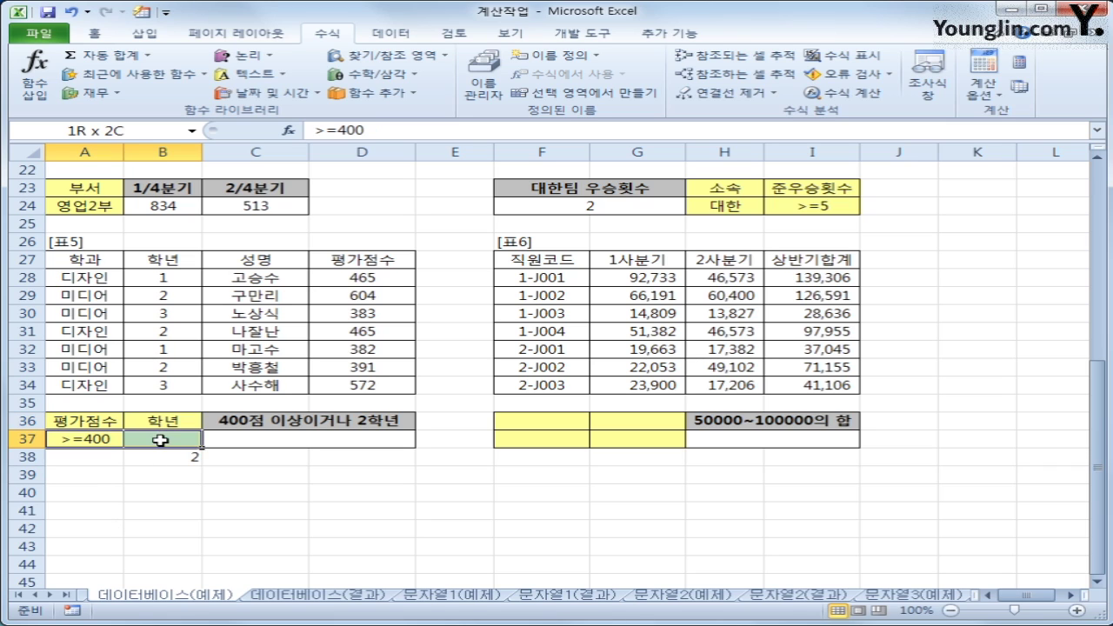
left_click(161, 456)
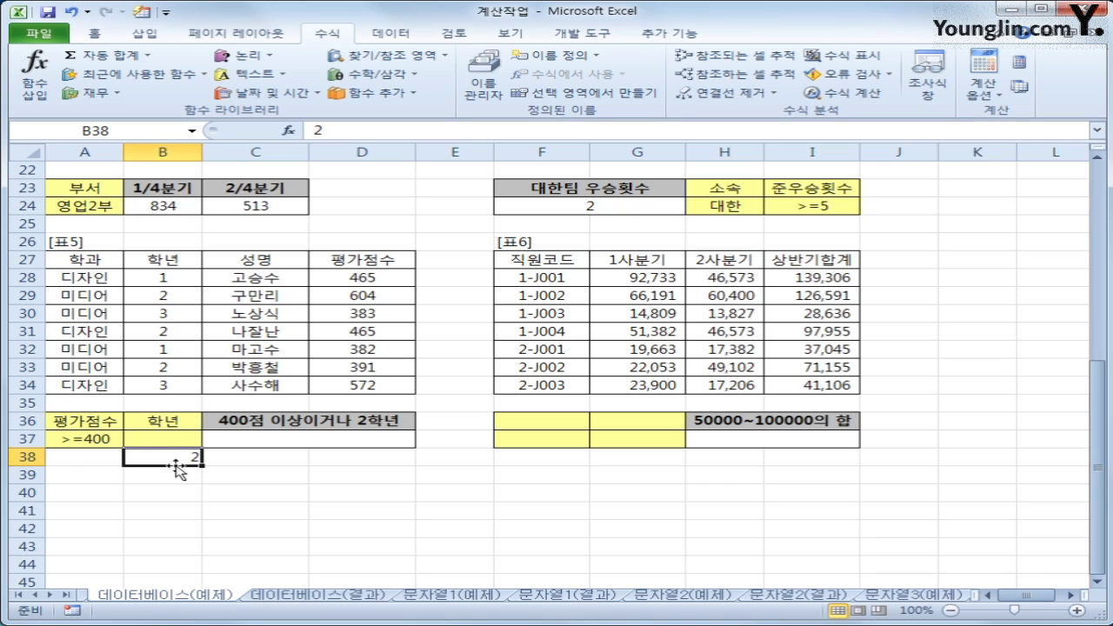
left_click_drag(90, 442, 149, 457)
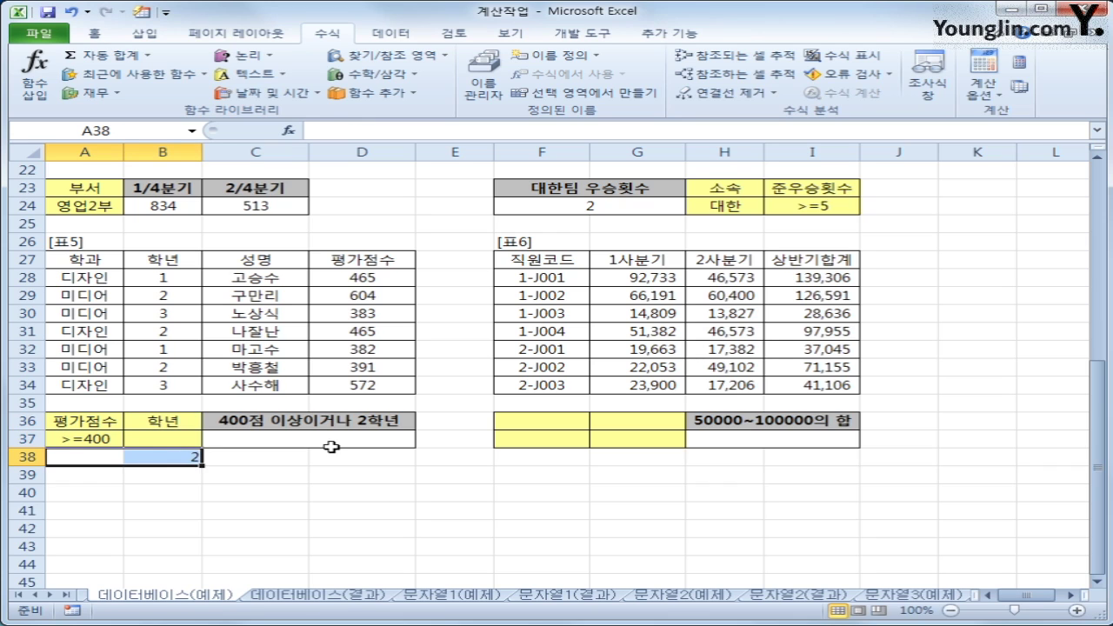
left_click_drag(718, 184, 738, 204)
left_click_drag(818, 186, 818, 217)
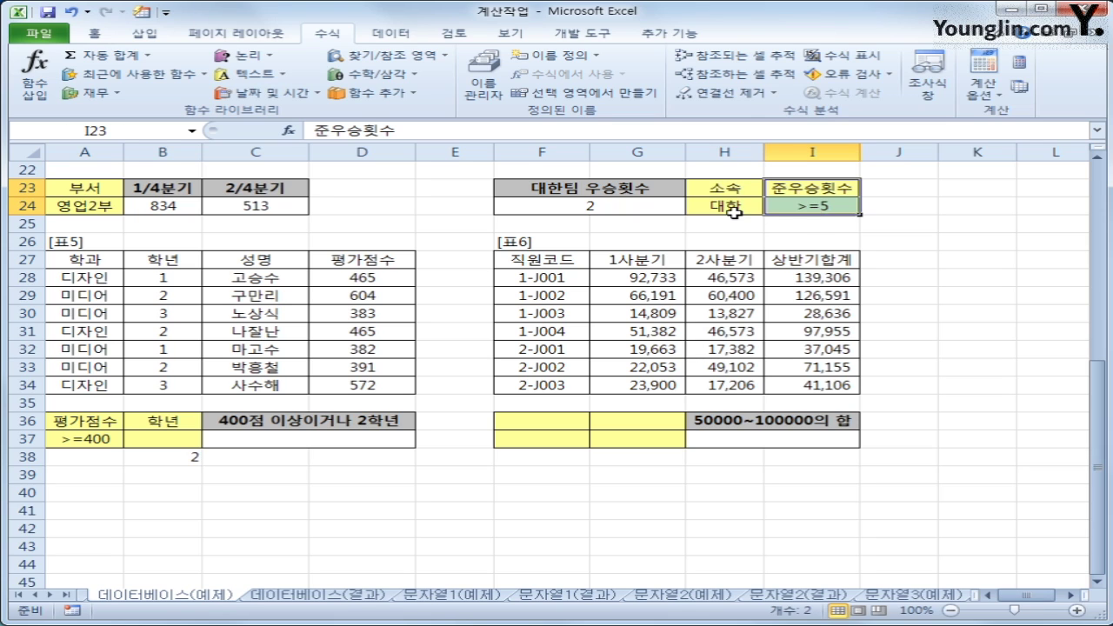
left_click_drag(735, 209, 809, 210)
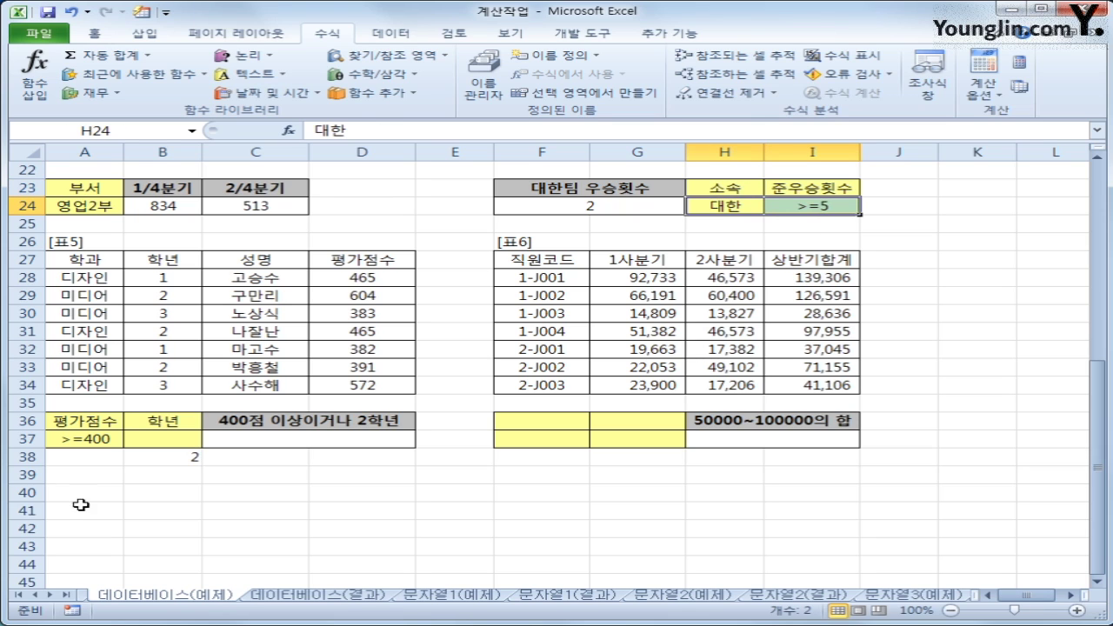
left_click_drag(83, 459, 154, 455)
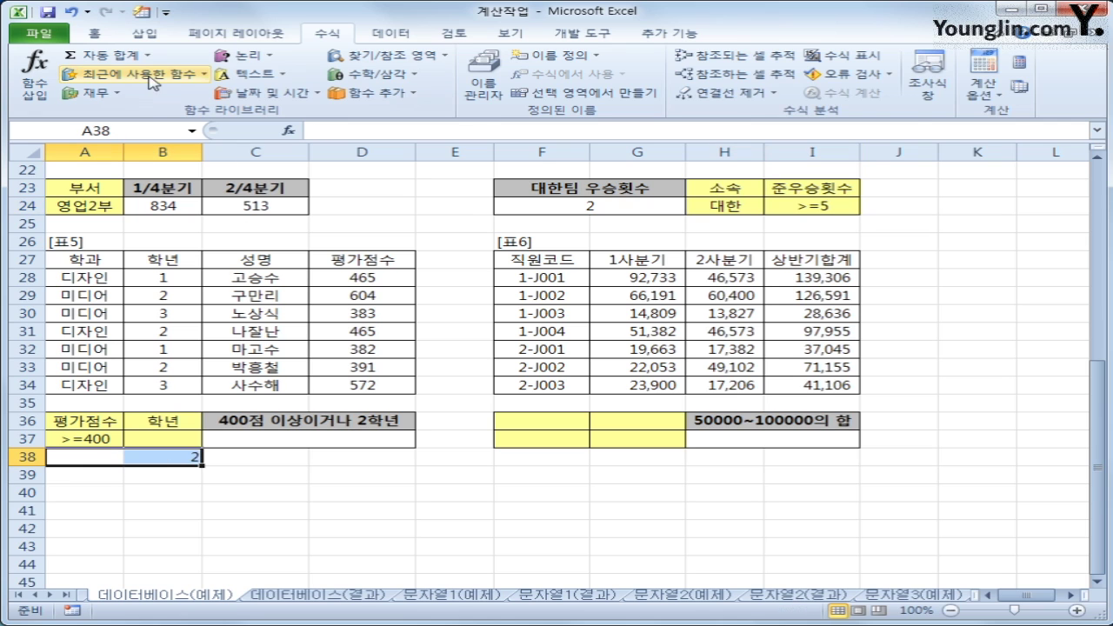
Fill the second criteria row A38:B38 with yellow and apply all borders to it.
left_click(96, 39)
left_click(274, 87)
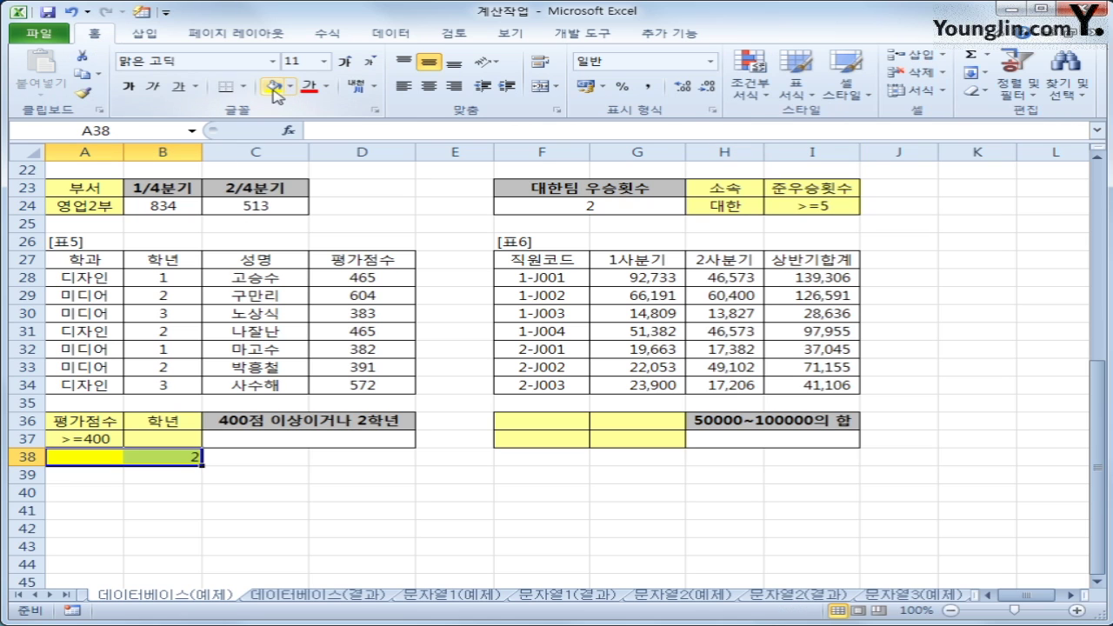
left_click(243, 88)
left_click(261, 223)
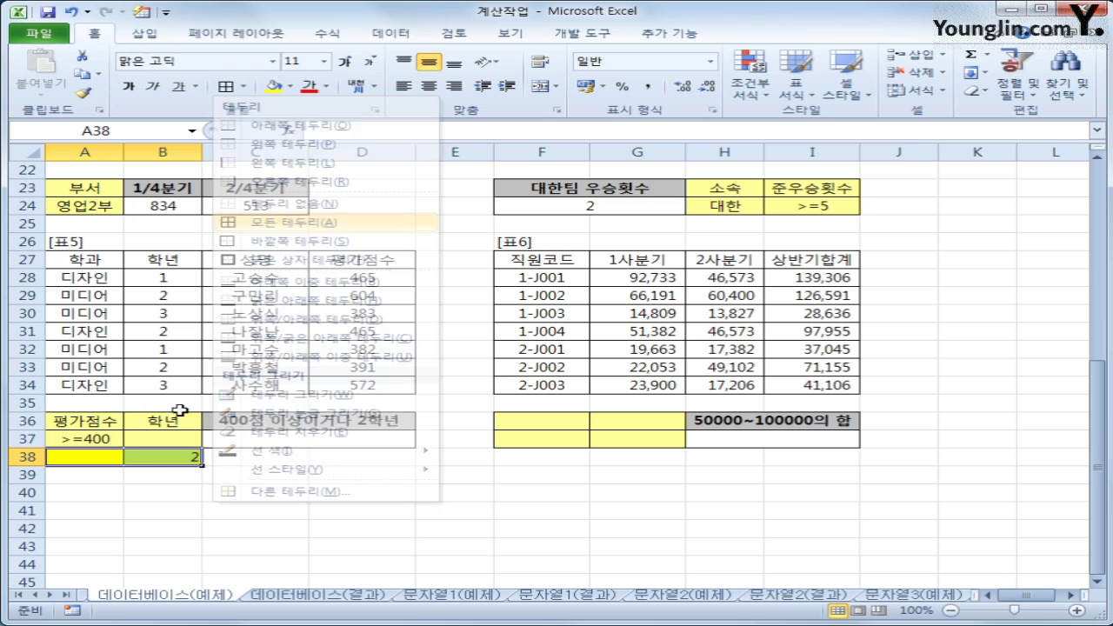
left_click(292, 87)
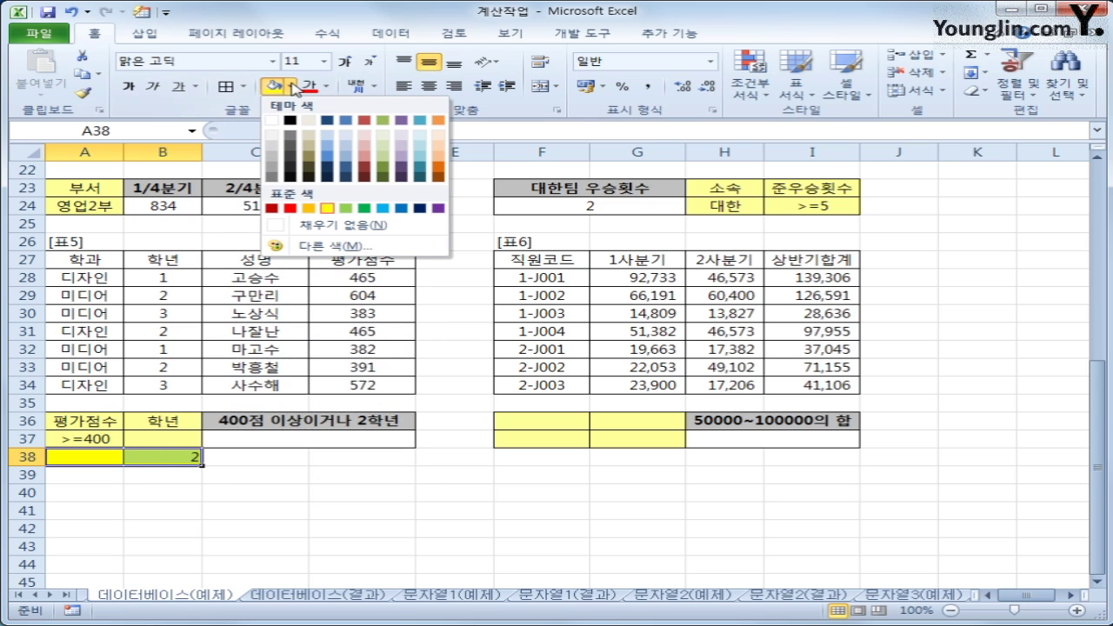
left_click(293, 87)
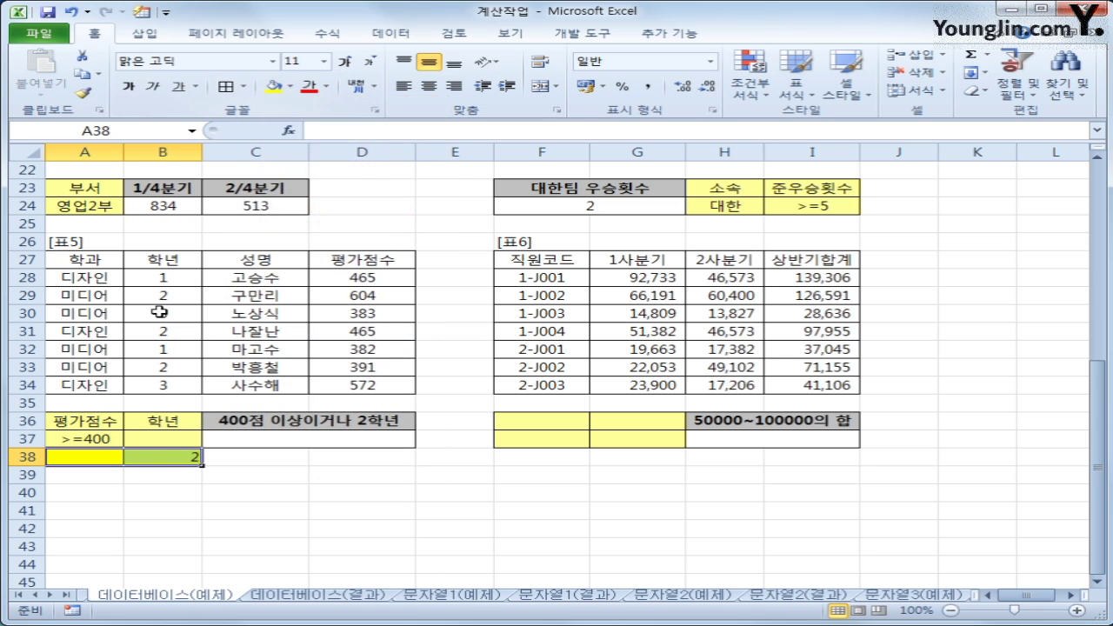
Copy the formatting of A37:B37 onto the second criteria row A38:B38.
left_click(244, 455)
left_click_drag(89, 435, 153, 440)
left_click(83, 92)
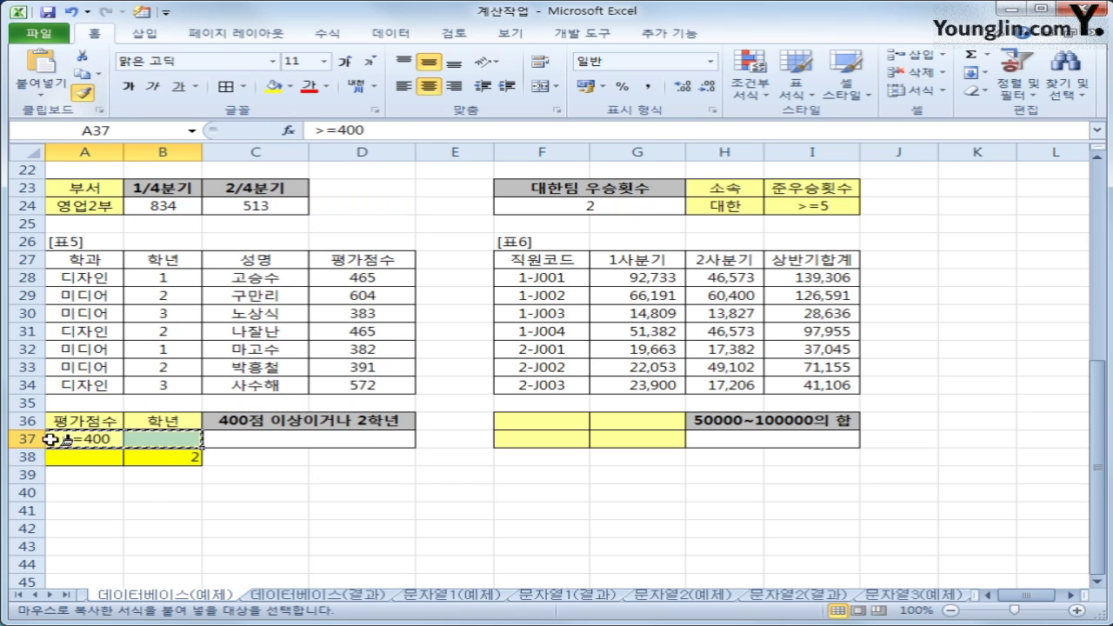
mouse_move(70, 455)
left_mouse_down()
mouse_move(154, 452)
mouse_move(141, 456)
left_mouse_up()
Review the OR criteria by selecting the 평가점수 and 학년 headers, their condition cells and the result cell C37.
left_click(148, 440)
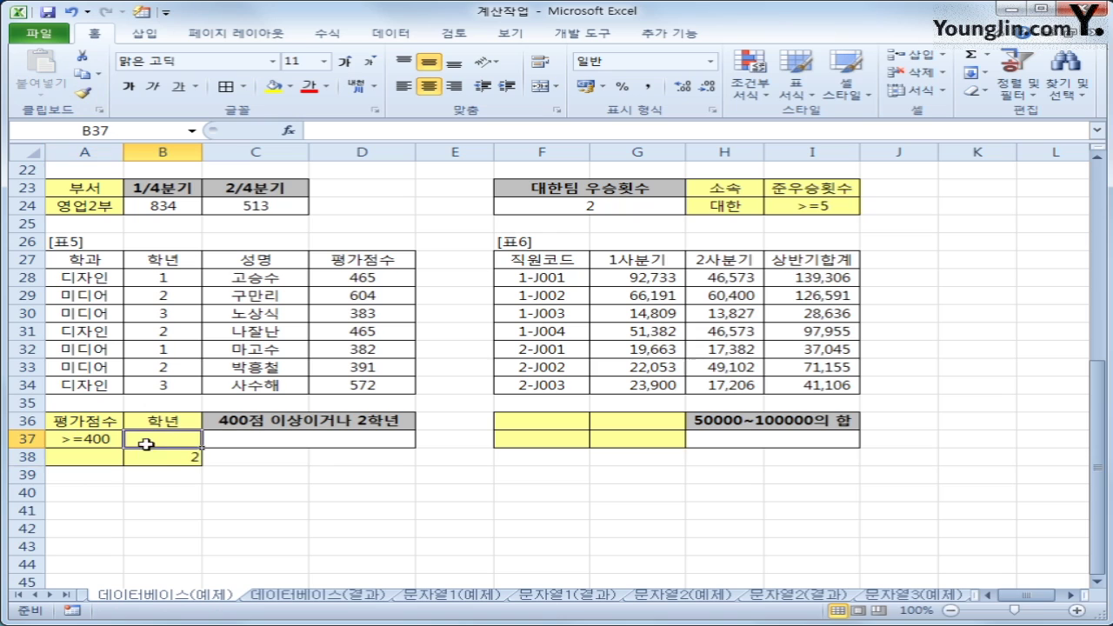
left_click(97, 423)
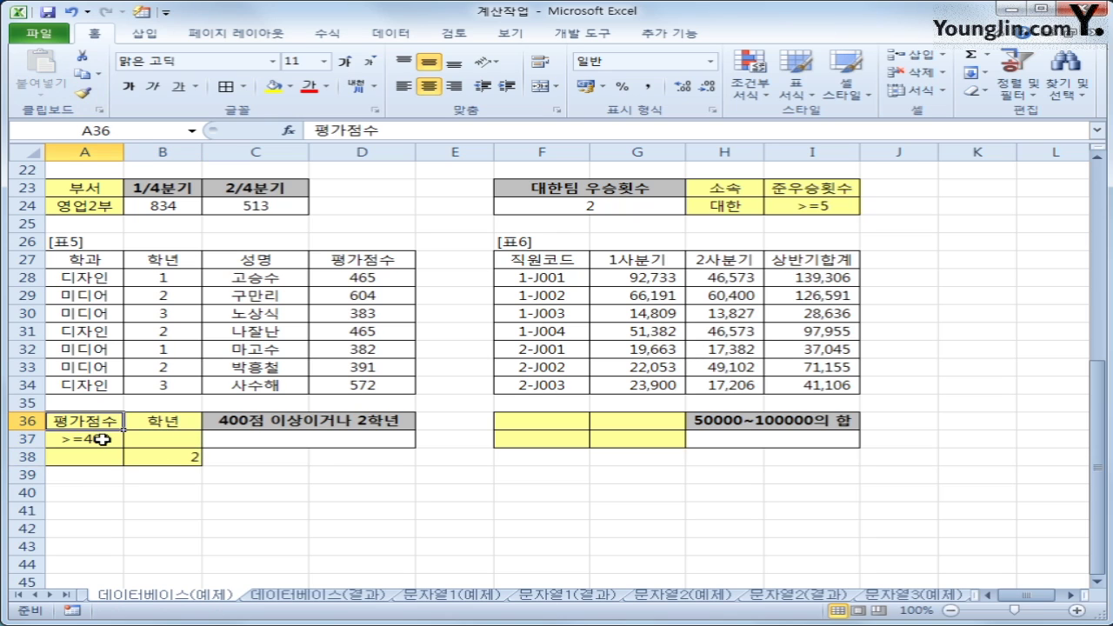
left_click(94, 439)
left_click(183, 426)
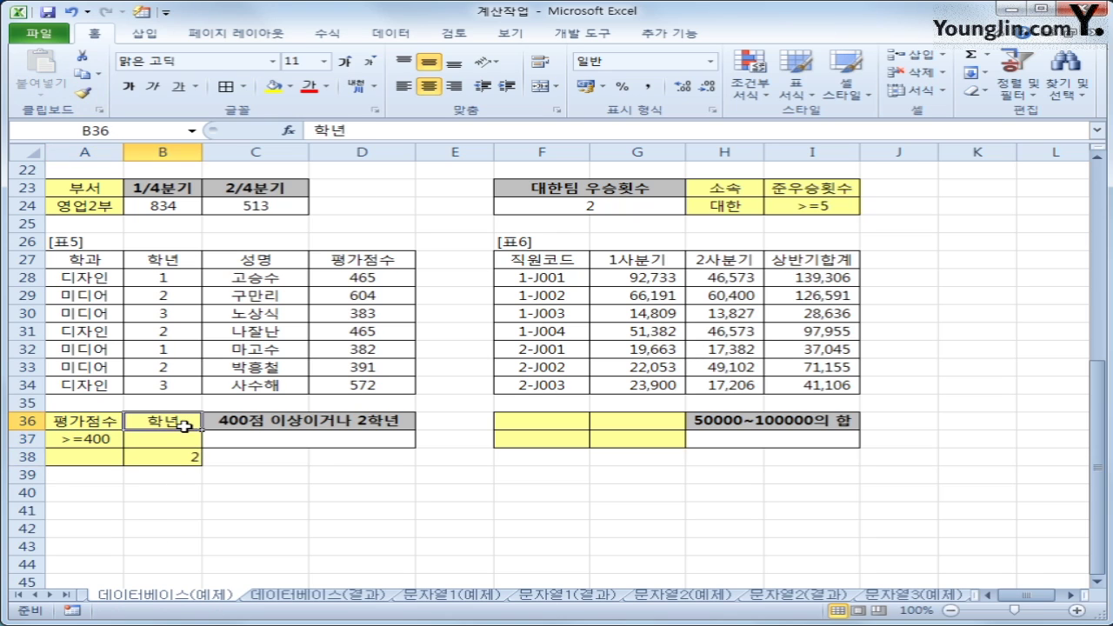
left_click(186, 459)
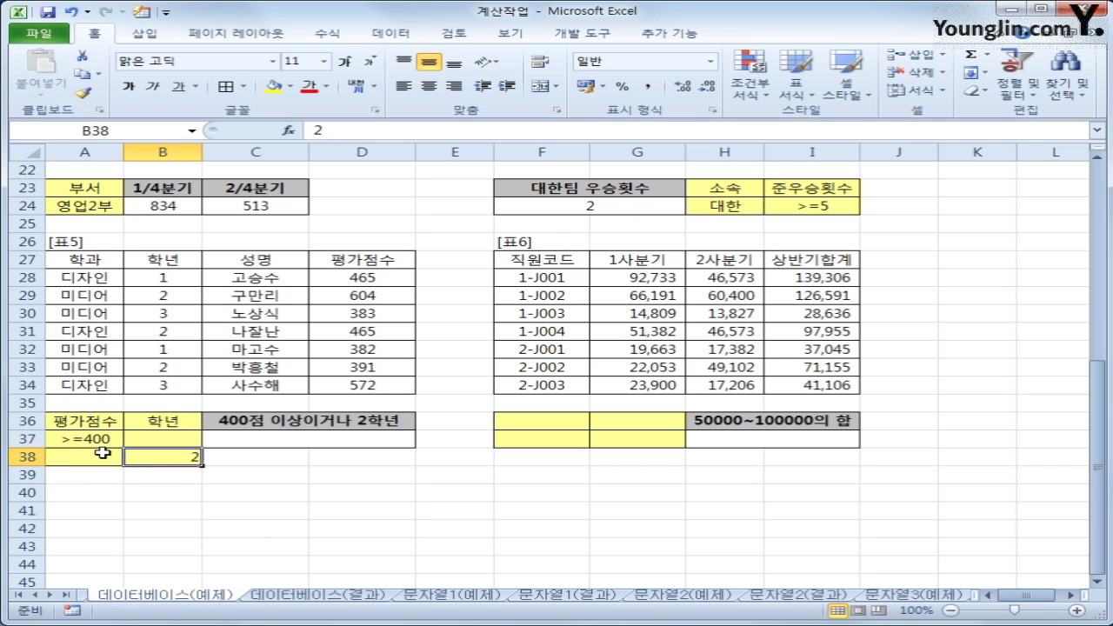
left_click_drag(94, 438, 156, 459)
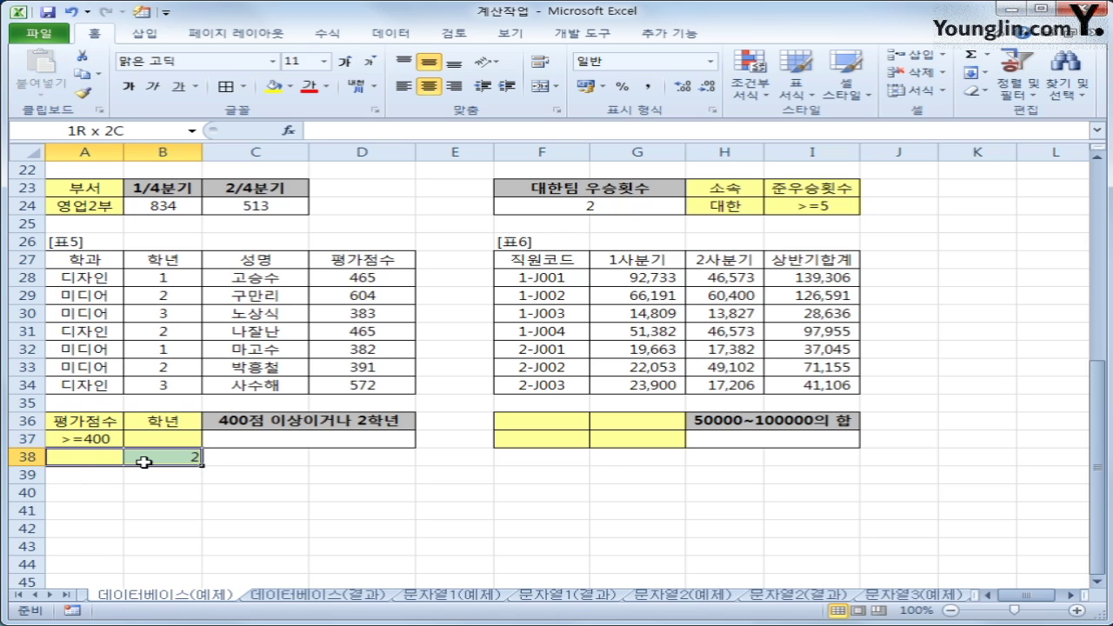
left_click(248, 442)
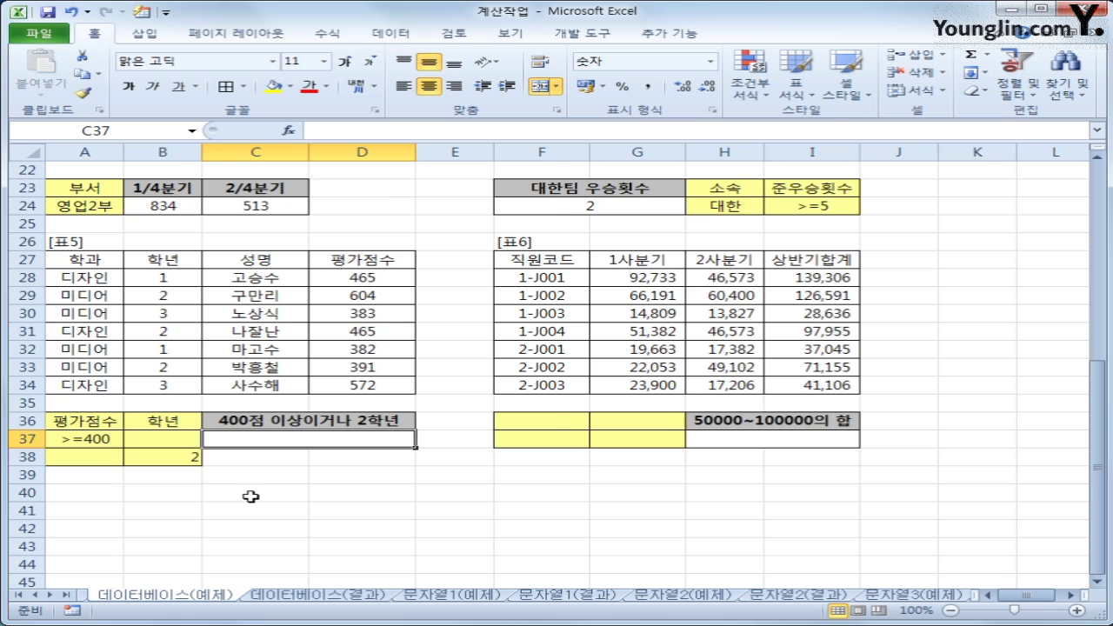
Mark with the screen pen the 표4 DCOUNT result and the 표5 records to check against 평가점수 >=400 or 학년 2.
scroll(251, 497, "up", 2)
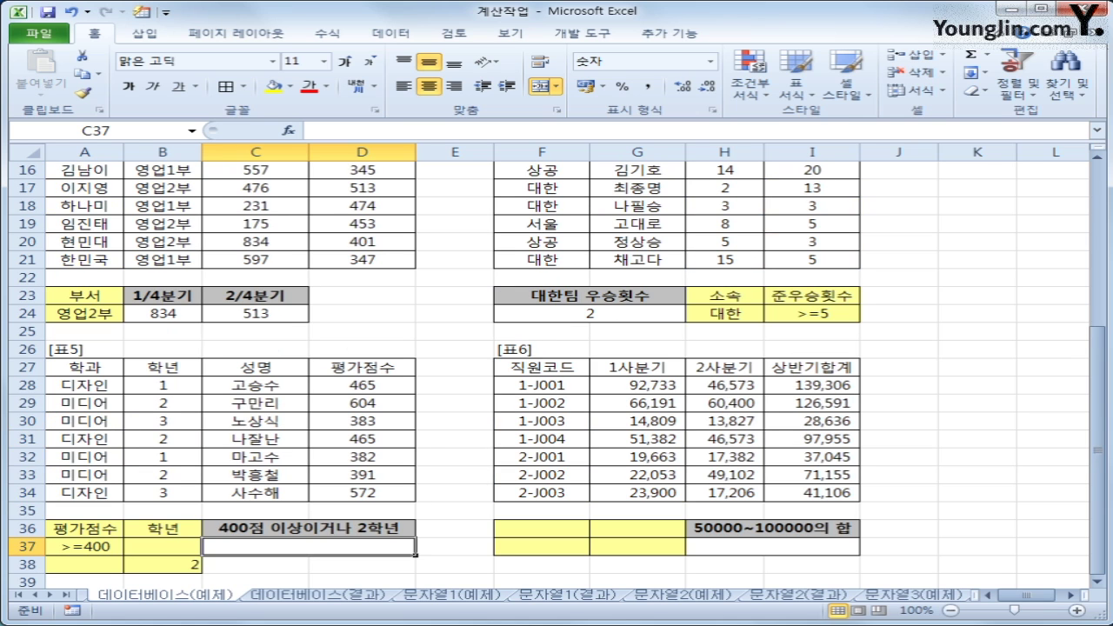
mouse_move(649, 300)
left_mouse_down()
mouse_move(600, 333)
mouse_move(648, 315)
mouse_move(654, 329)
left_mouse_up()
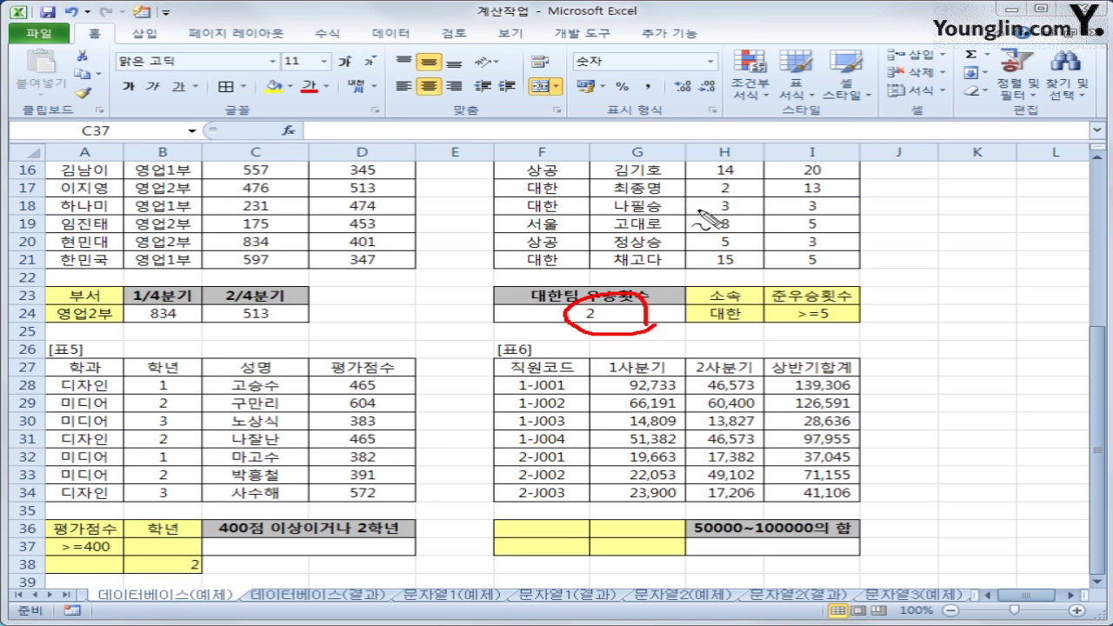
left_click_drag(699, 211, 846, 209)
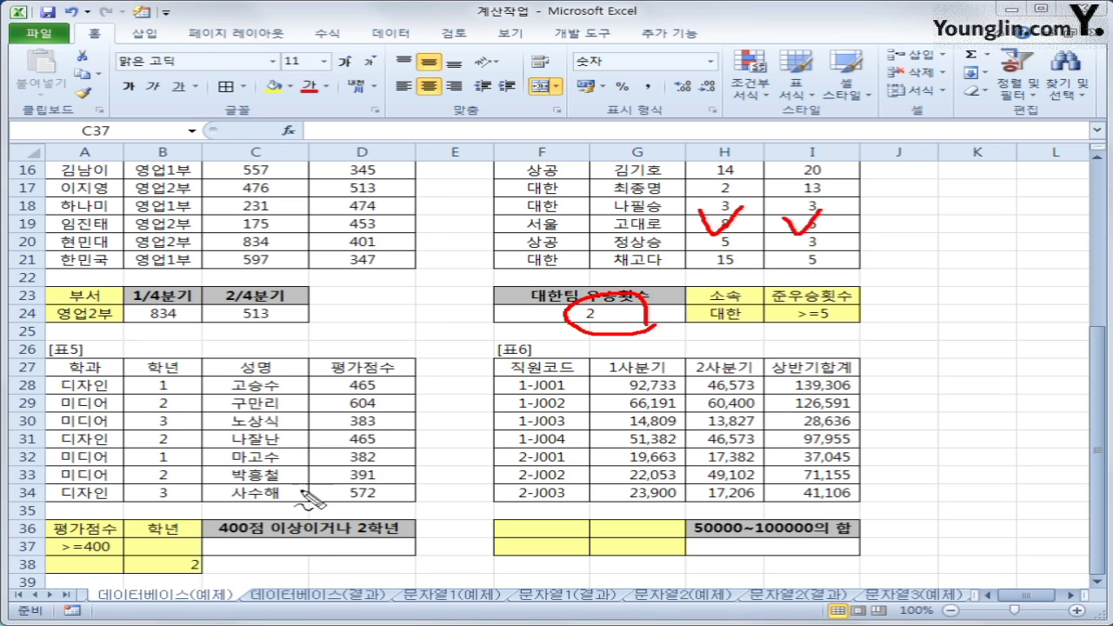
mouse_move(298, 486)
left_mouse_down()
mouse_move(322, 484)
mouse_move(325, 469)
left_mouse_up()
mouse_move(187, 442)
left_mouse_down()
mouse_move(139, 469)
mouse_move(161, 457)
left_mouse_up()
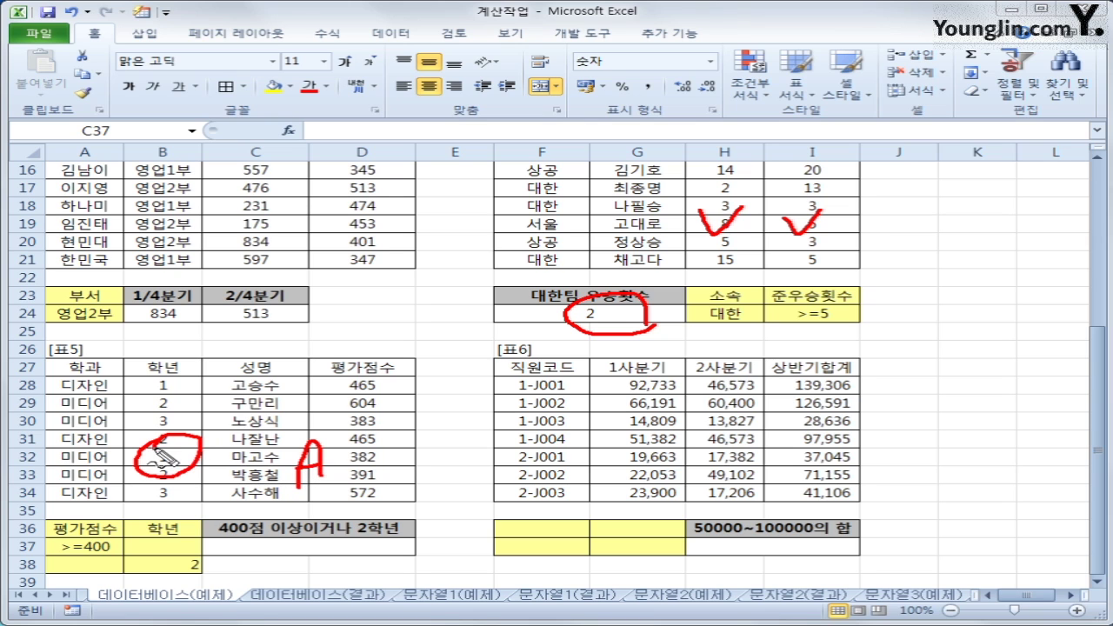
left_click_drag(75, 448, 74, 452)
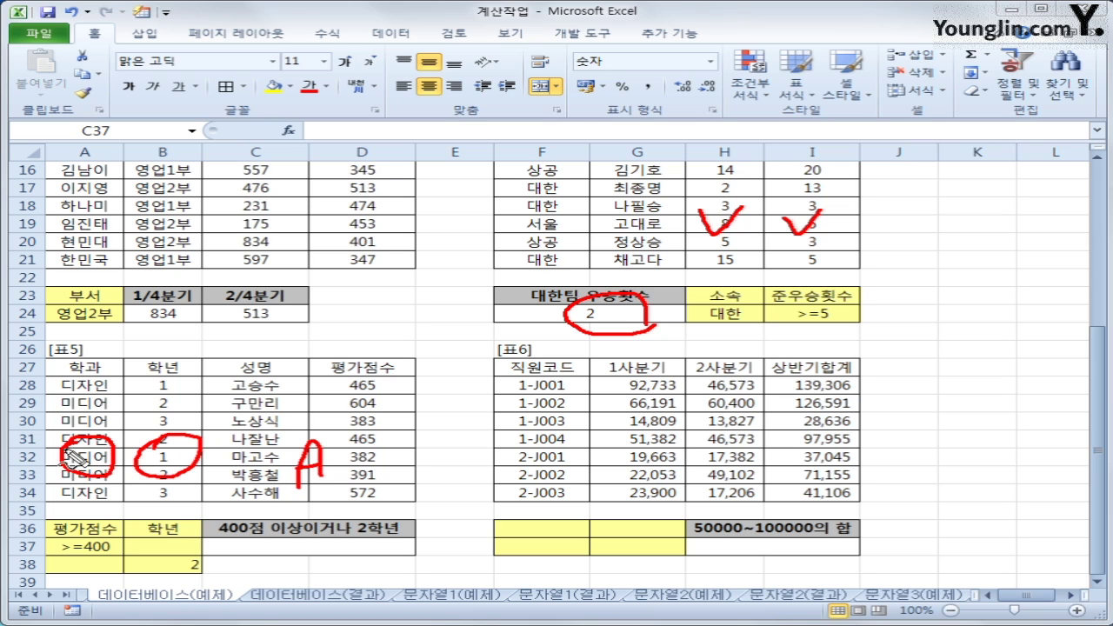
mouse_move(190, 567)
left_mouse_down()
mouse_move(83, 576)
mouse_move(187, 557)
mouse_move(193, 571)
left_mouse_up()
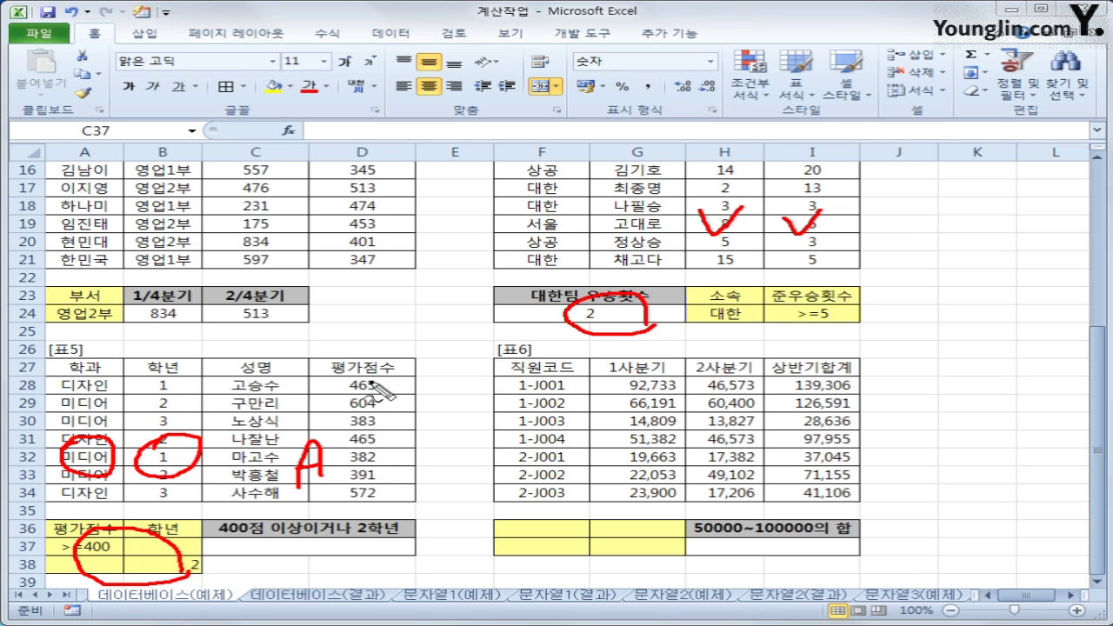
mouse_move(374, 383)
left_mouse_down()
mouse_move(393, 376)
mouse_move(398, 395)
left_mouse_up()
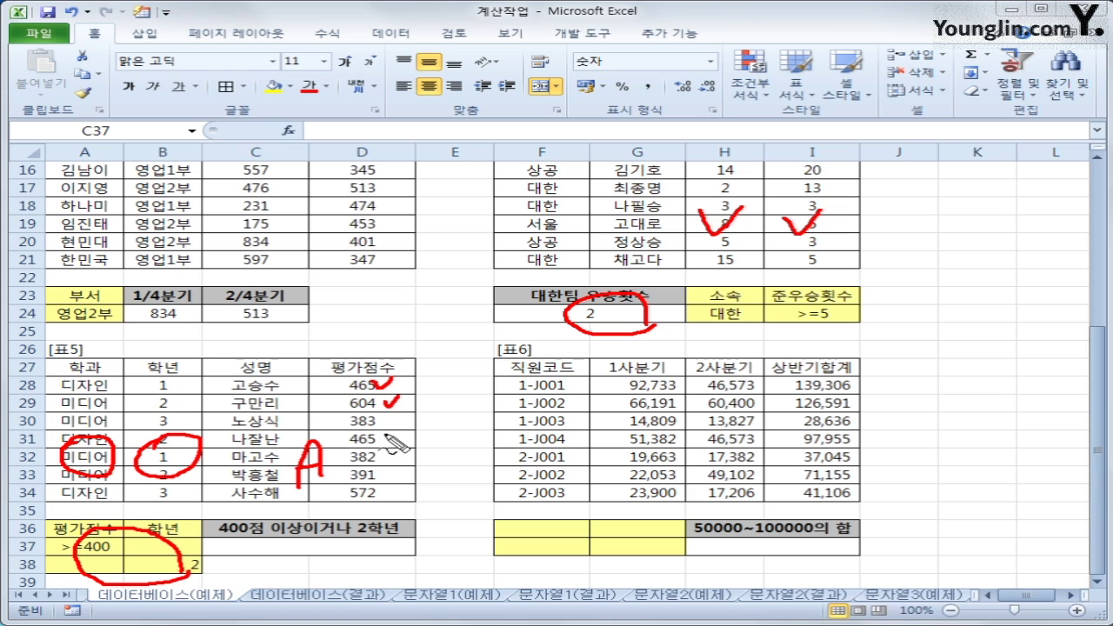
left_click_drag(383, 433, 402, 429)
left_click_drag(385, 489, 402, 487)
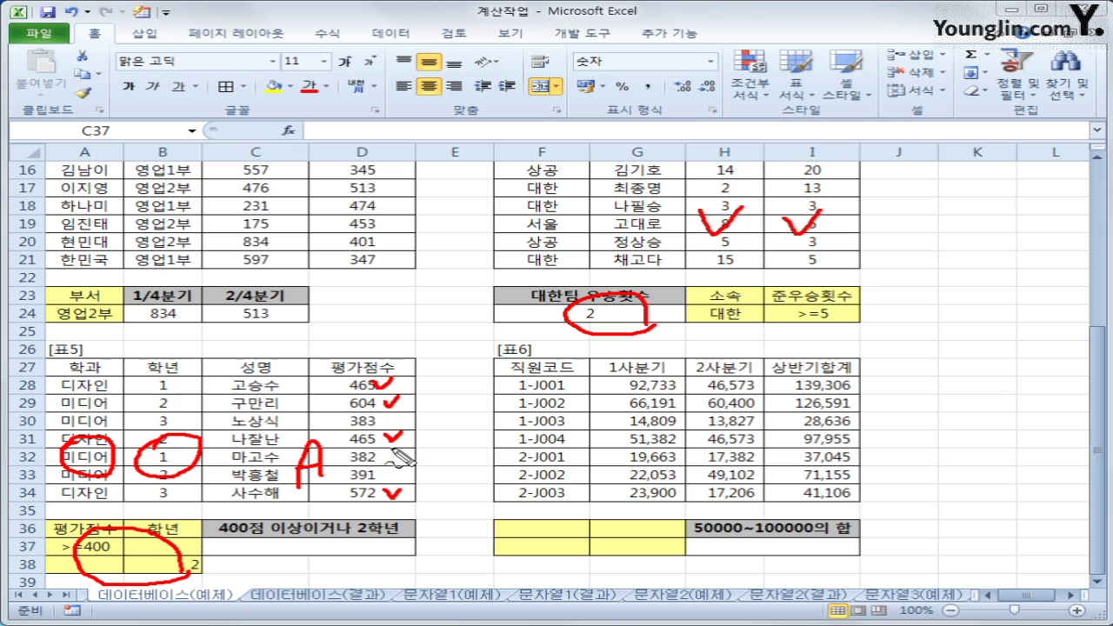
left_click_drag(193, 461, 207, 484)
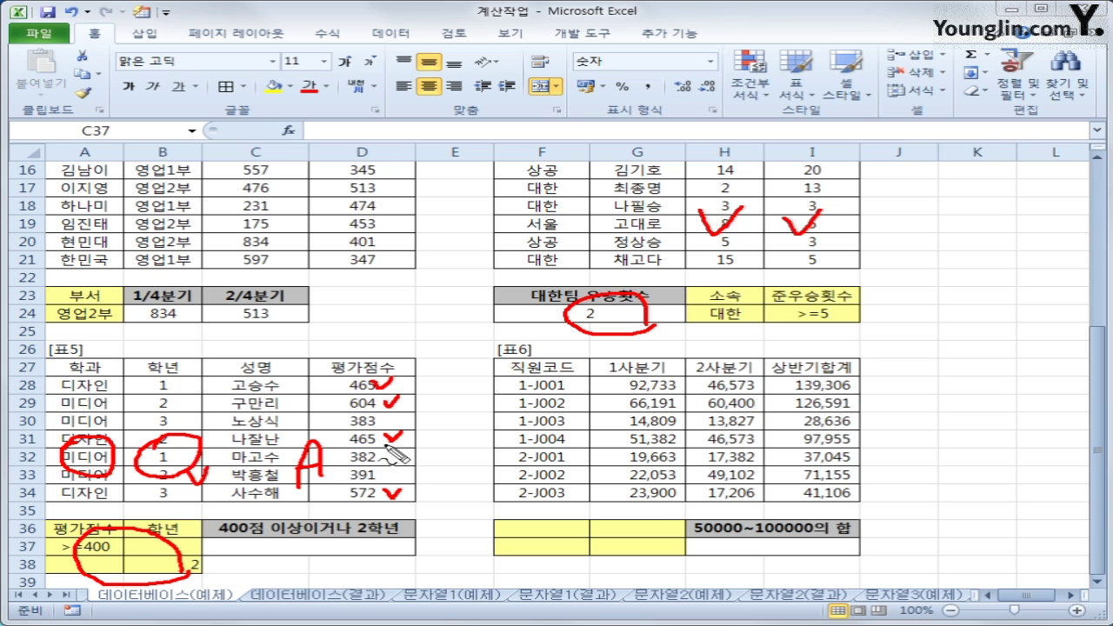
Mark the 표5 headers 학과, 학년, 성명 and 평가점수 as possible count fields, and clear all pen marks.
mouse_move(247, 539)
left_mouse_down()
mouse_move(271, 558)
mouse_move(289, 554)
left_mouse_up()
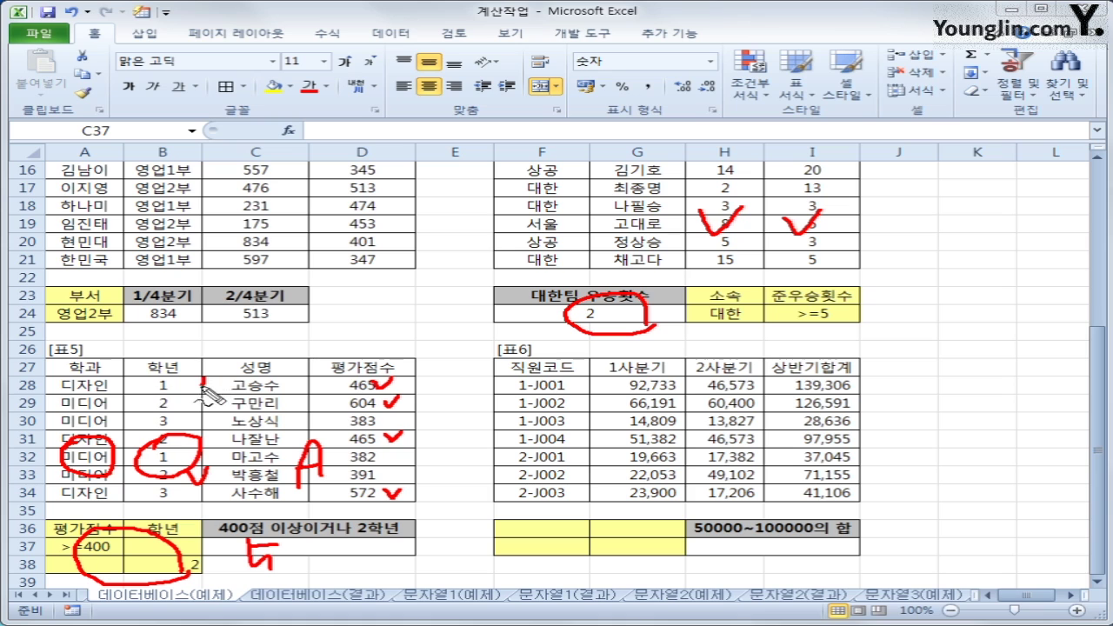
left_click_drag(214, 363, 226, 382)
left_click_drag(341, 381, 396, 374)
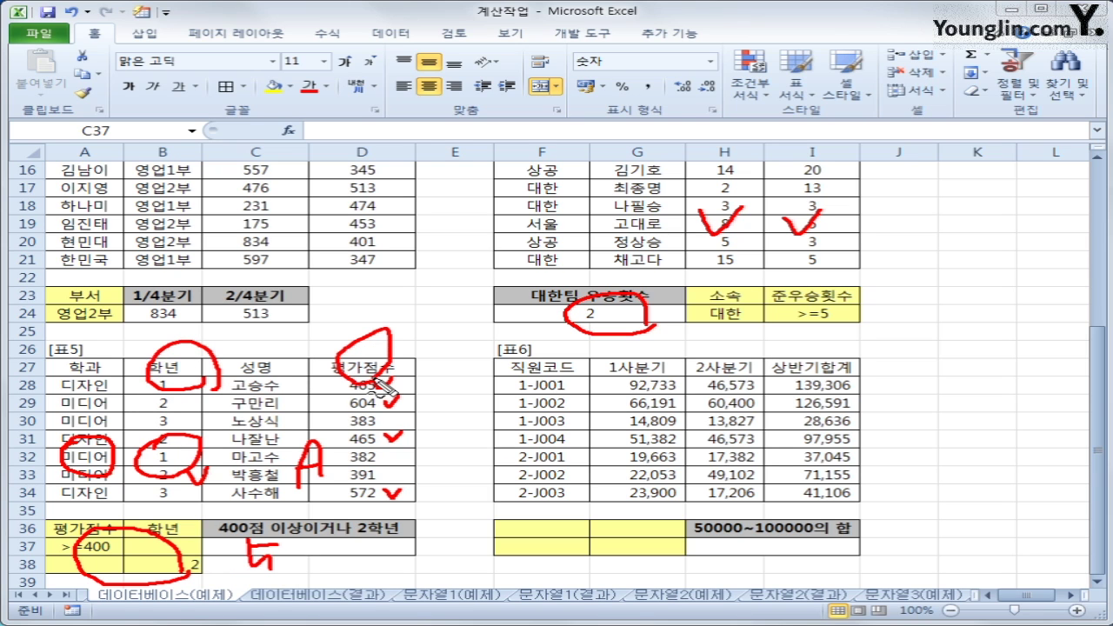
mouse_move(80, 357)
left_mouse_down()
mouse_move(94, 372)
mouse_move(122, 342)
mouse_move(191, 349)
mouse_move(206, 389)
left_mouse_up()
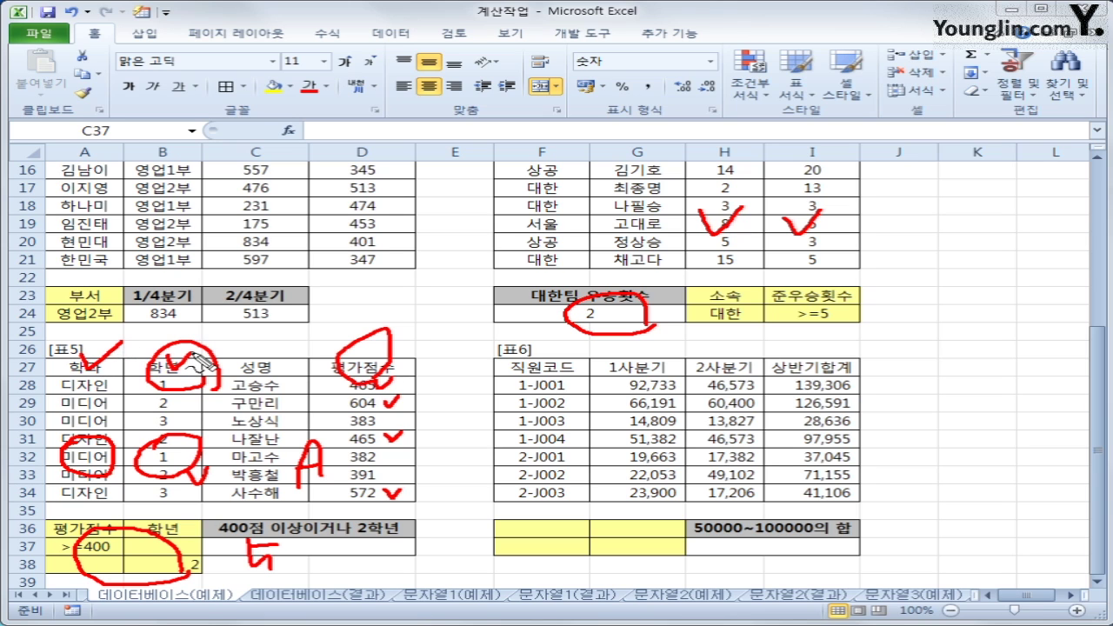
mouse_move(238, 350)
left_mouse_down()
mouse_move(244, 376)
mouse_move(281, 351)
left_mouse_up()
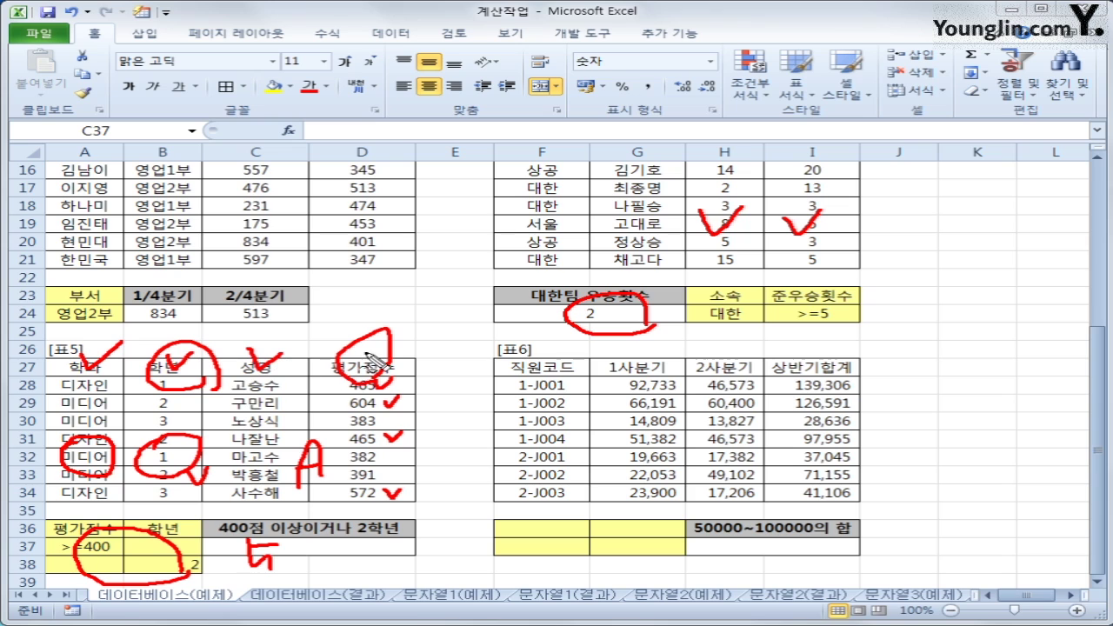
left_click_drag(364, 353, 388, 345)
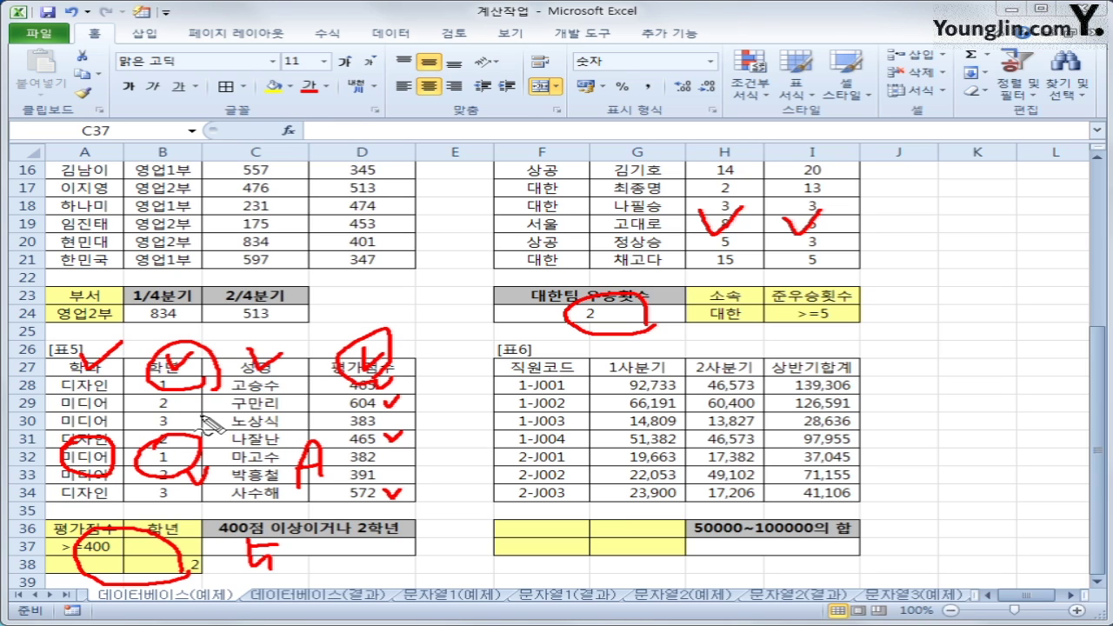
key("Escape")
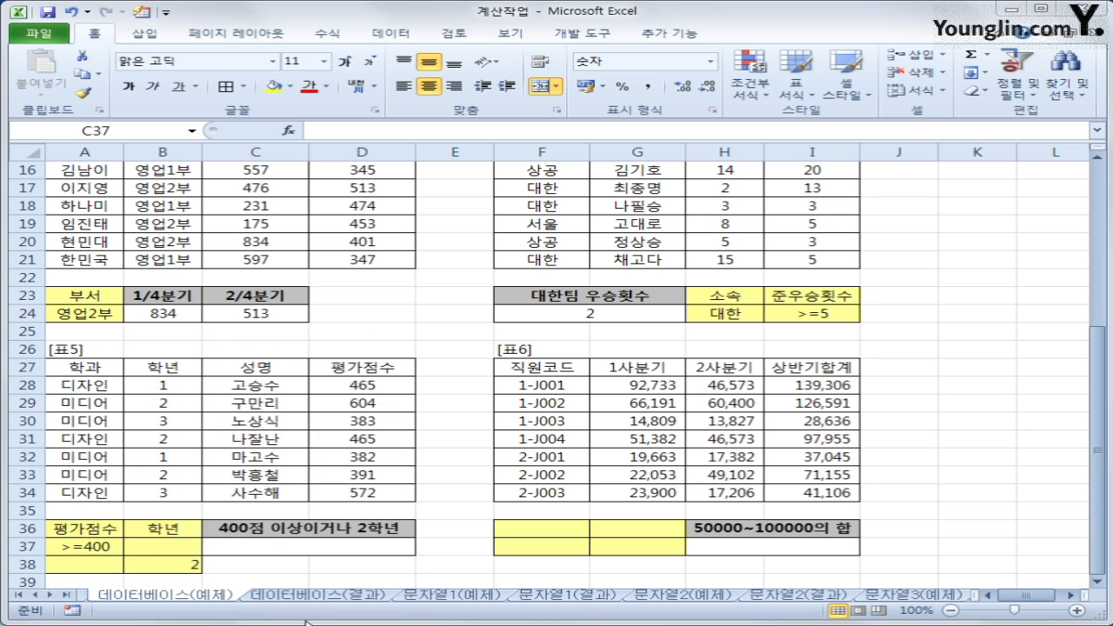
Insert the DCOUNTA database function in C37 with A27:D34 as its database range.
left_click(304, 551)
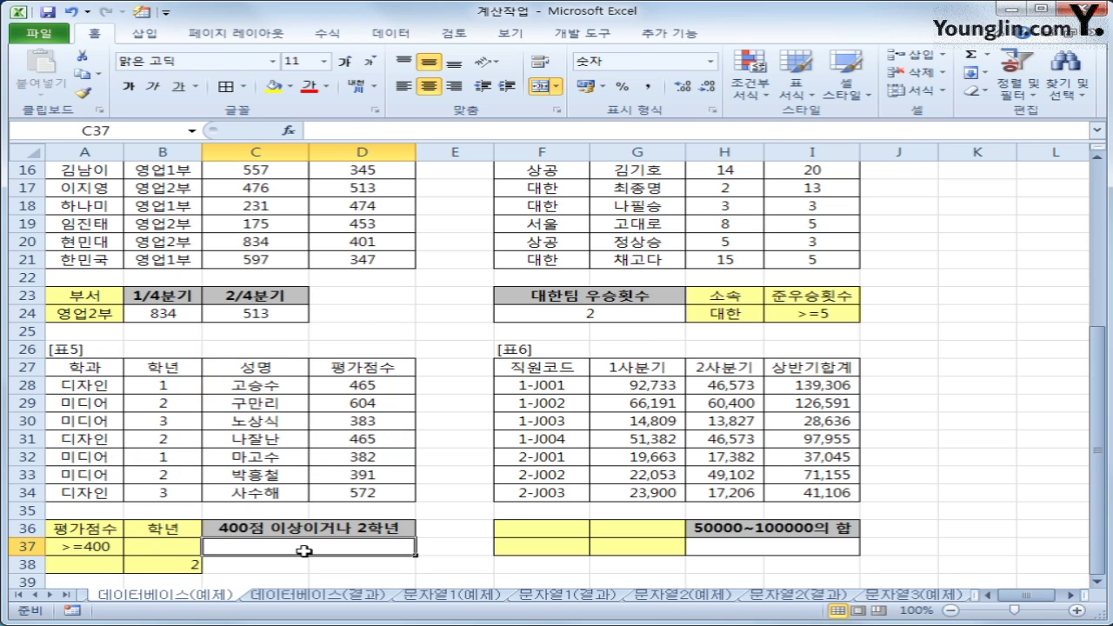
left_click(288, 130)
left_click(424, 299)
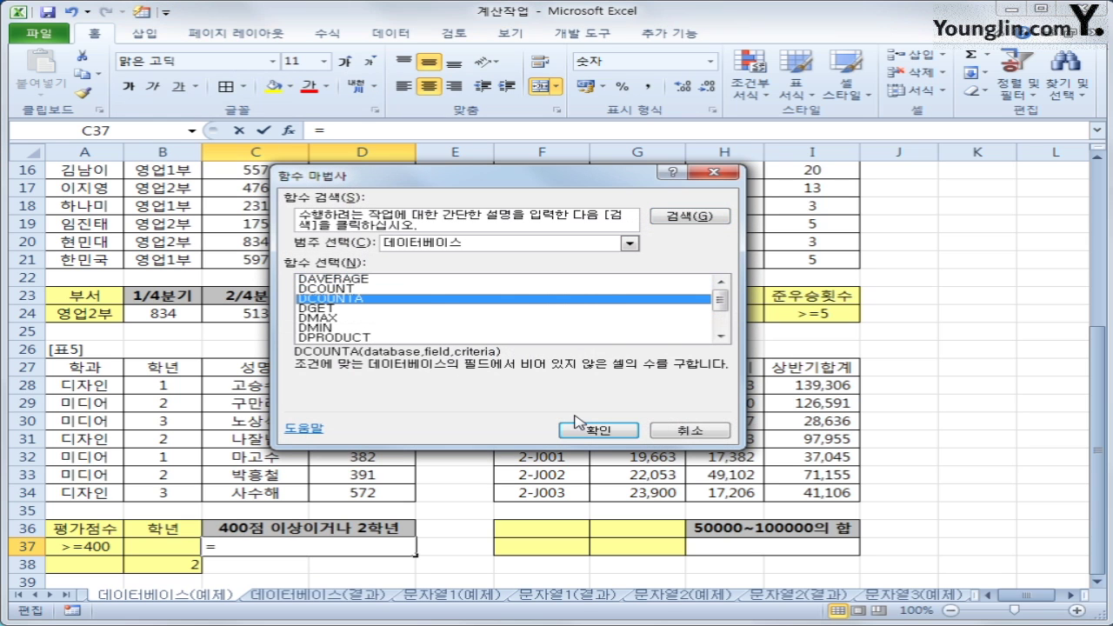
left_click(599, 430)
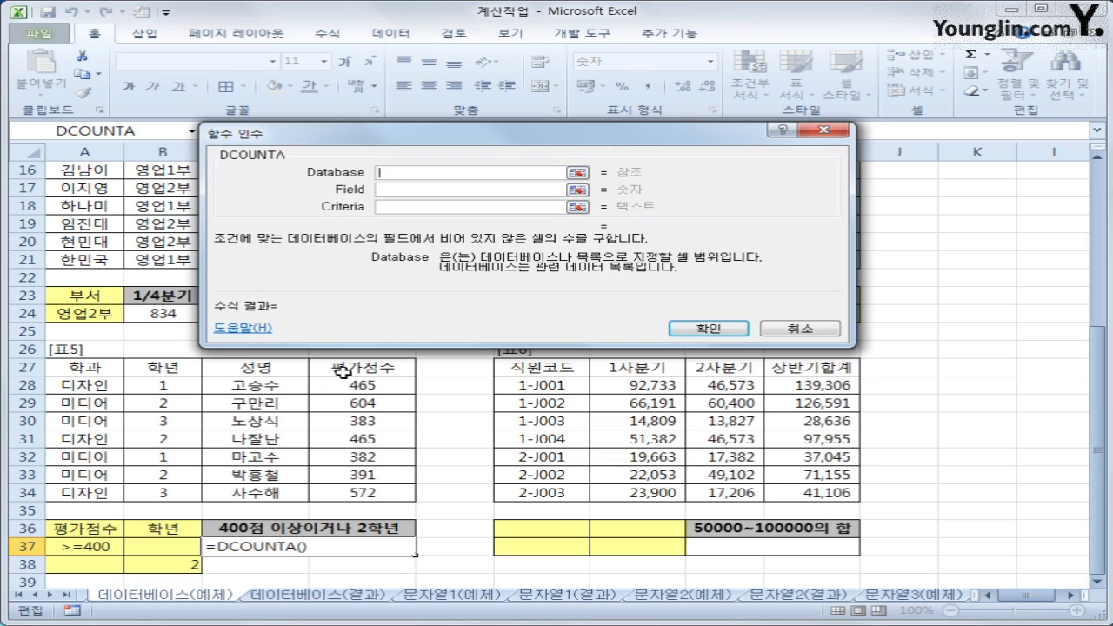
left_click_drag(61, 362, 333, 493)
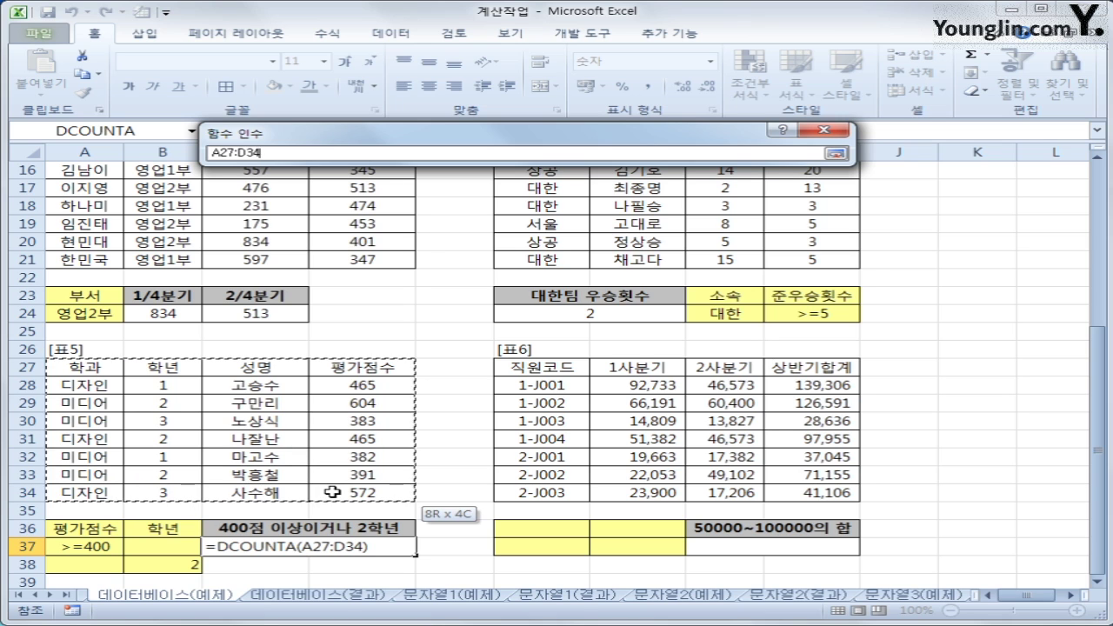
key("Return")
Use C27 as the DCOUNTA field and A36:B38 as the criteria, and complete the C37 formula.
left_click(408, 190)
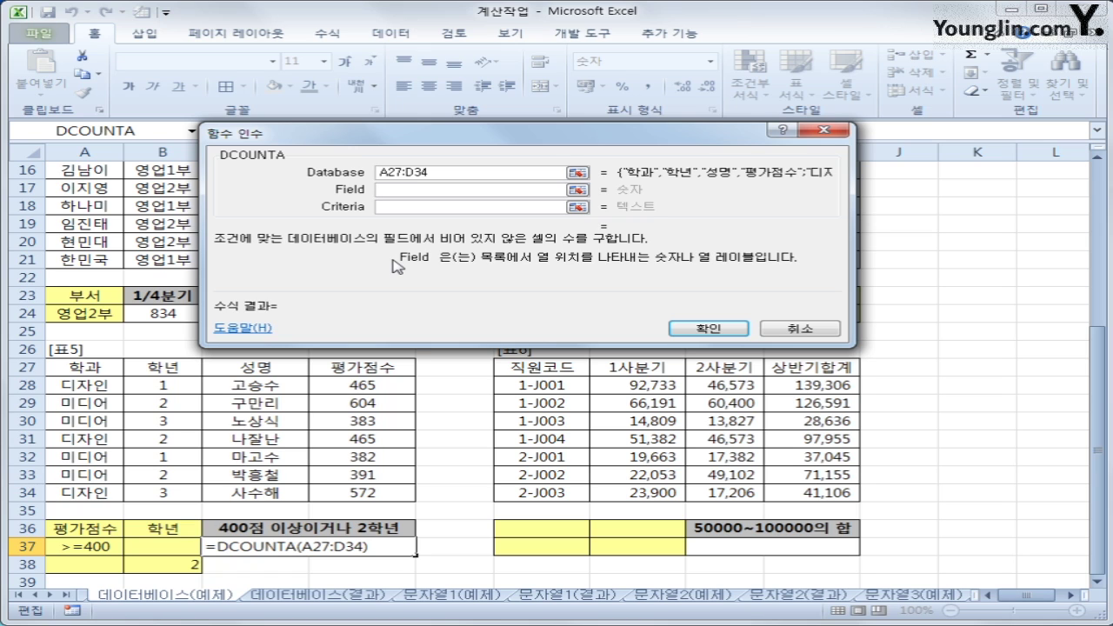
left_click(253, 371)
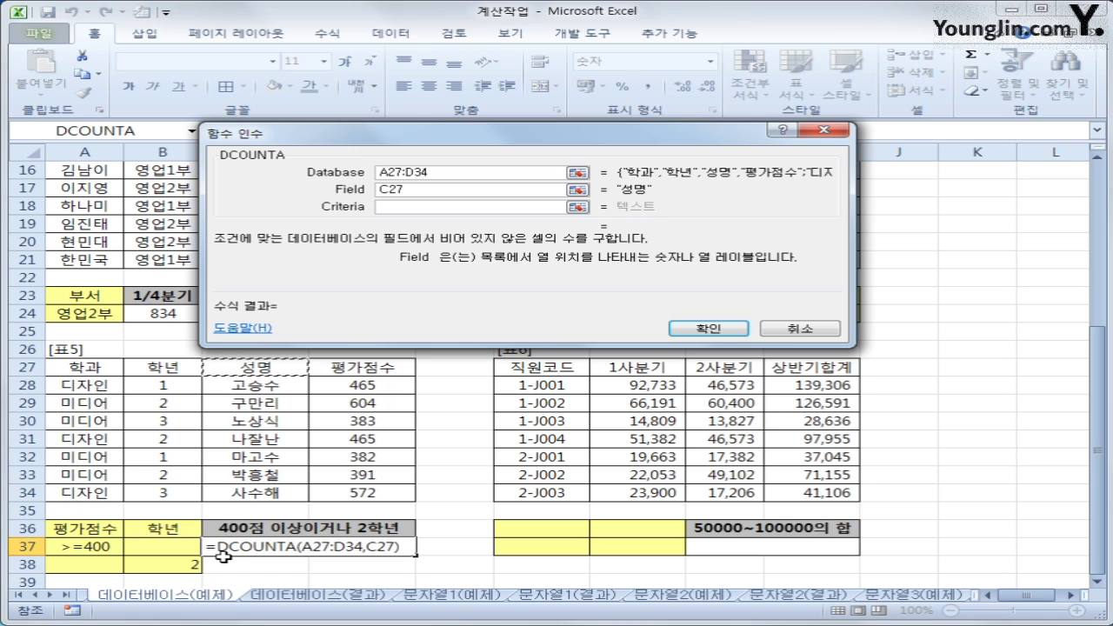
left_click(412, 211)
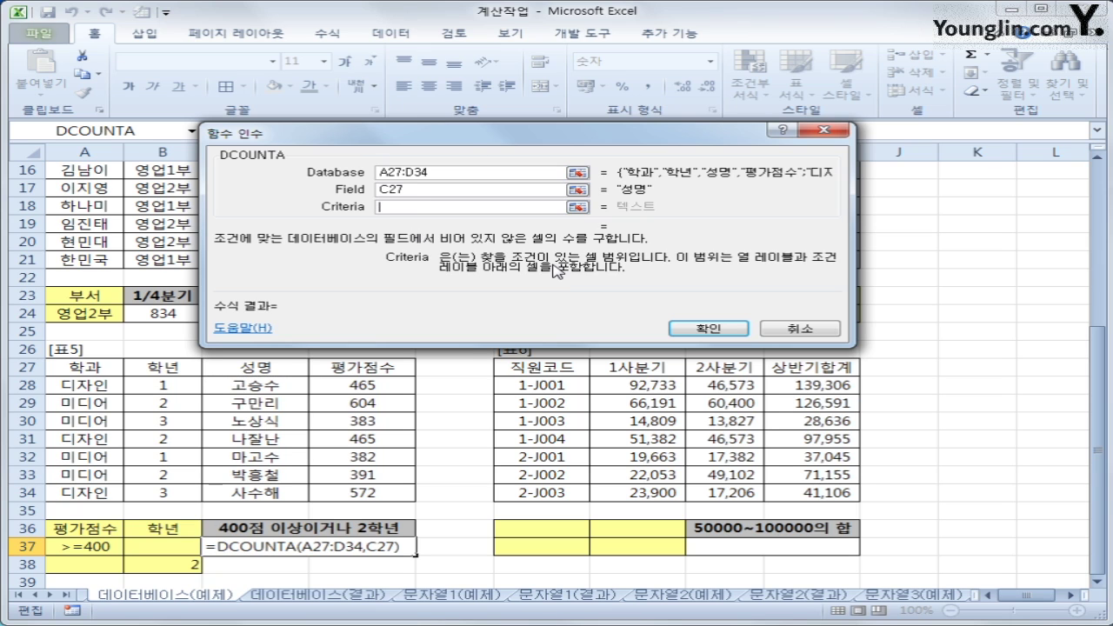
left_click(106, 529)
left_click_drag(106, 528, 166, 565)
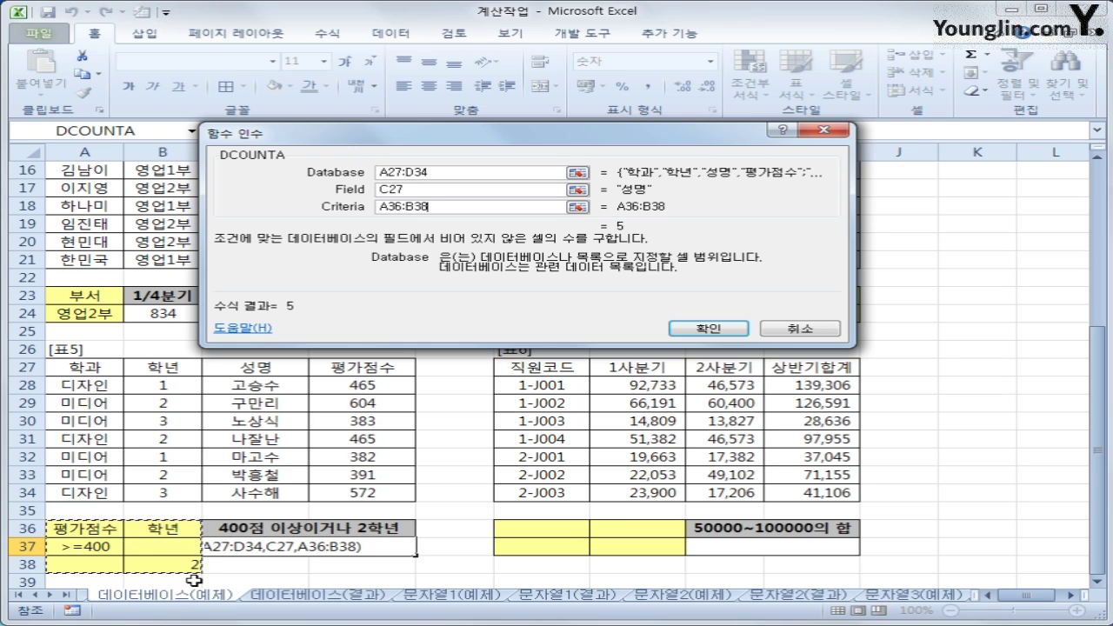
left_click(706, 330)
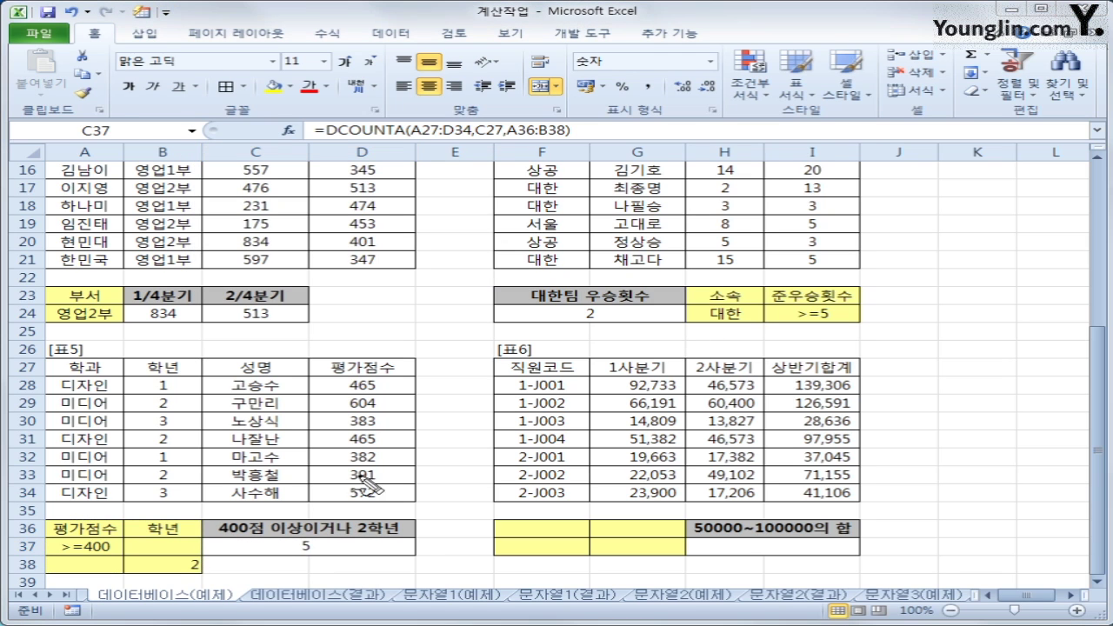
Mark with the screen pen the 표5 records meeting 평가점수 >=400 or 학년 2, and clear all pen marks.
mouse_move(378, 384)
left_mouse_down()
mouse_move(416, 383)
mouse_move(447, 402)
left_mouse_up()
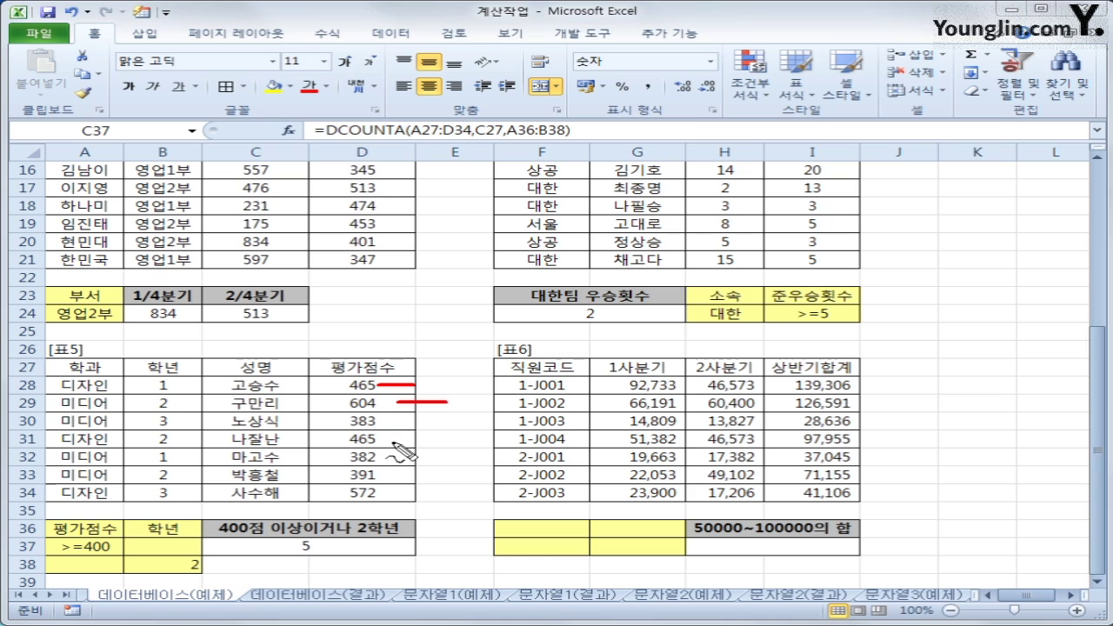
left_click_drag(386, 440, 433, 437)
left_click_drag(383, 494, 440, 498)
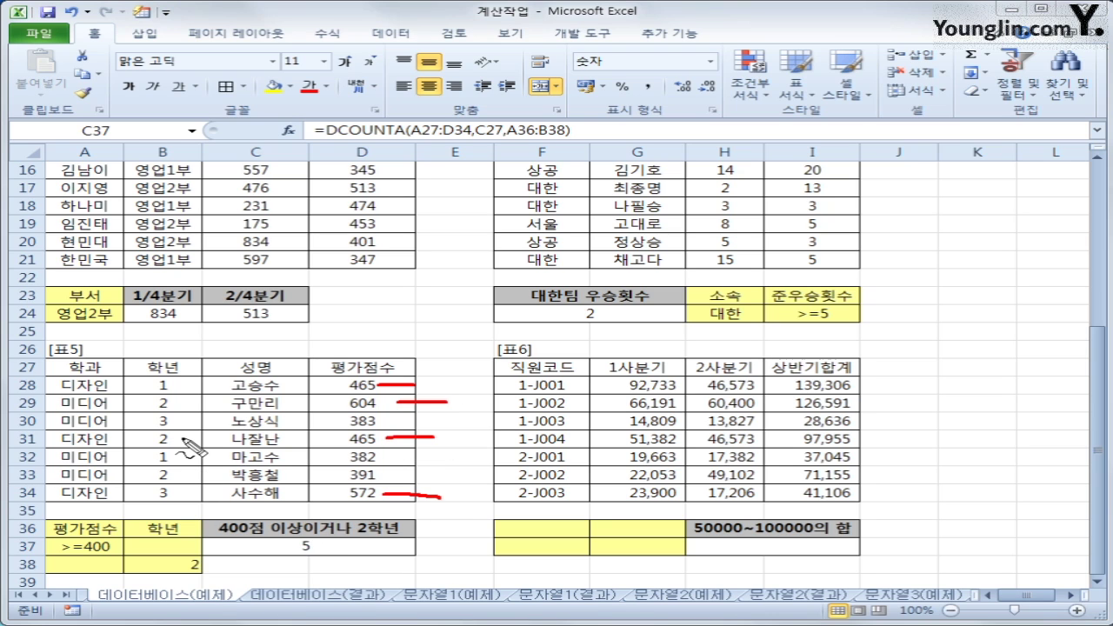
left_click_drag(177, 438, 439, 437)
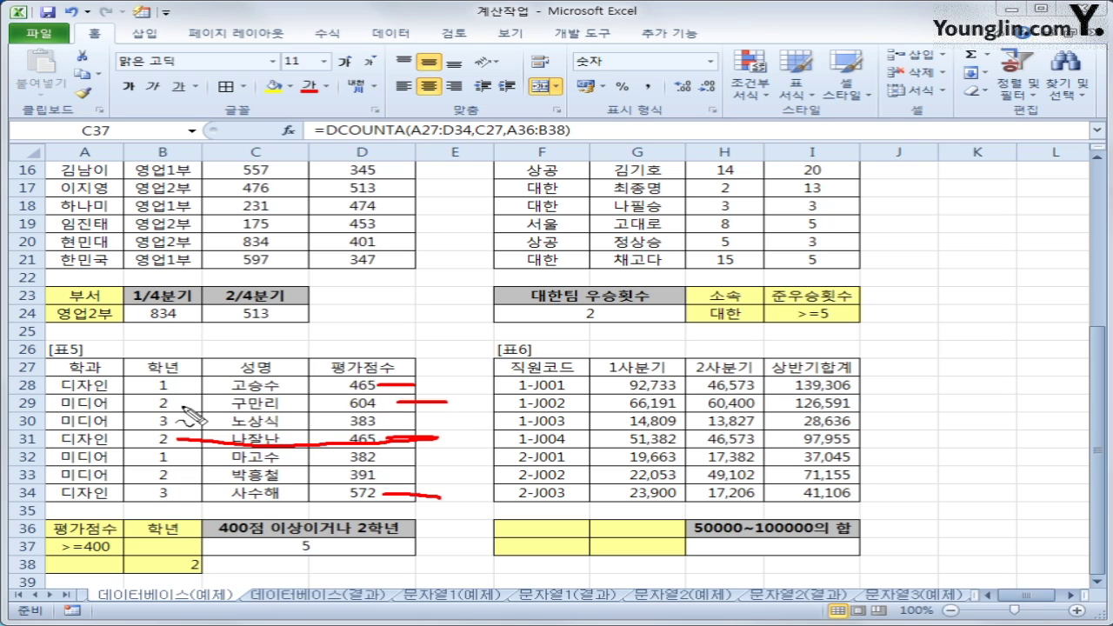
left_click_drag(181, 407, 448, 401)
left_click_drag(174, 476, 465, 475)
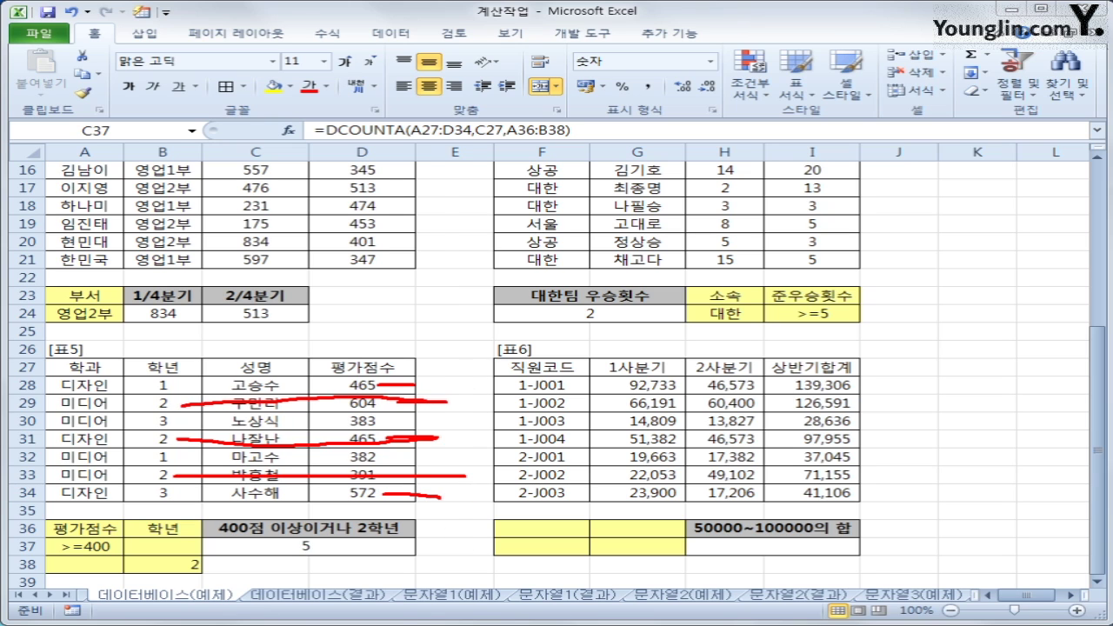
key("e")
key("Escape")
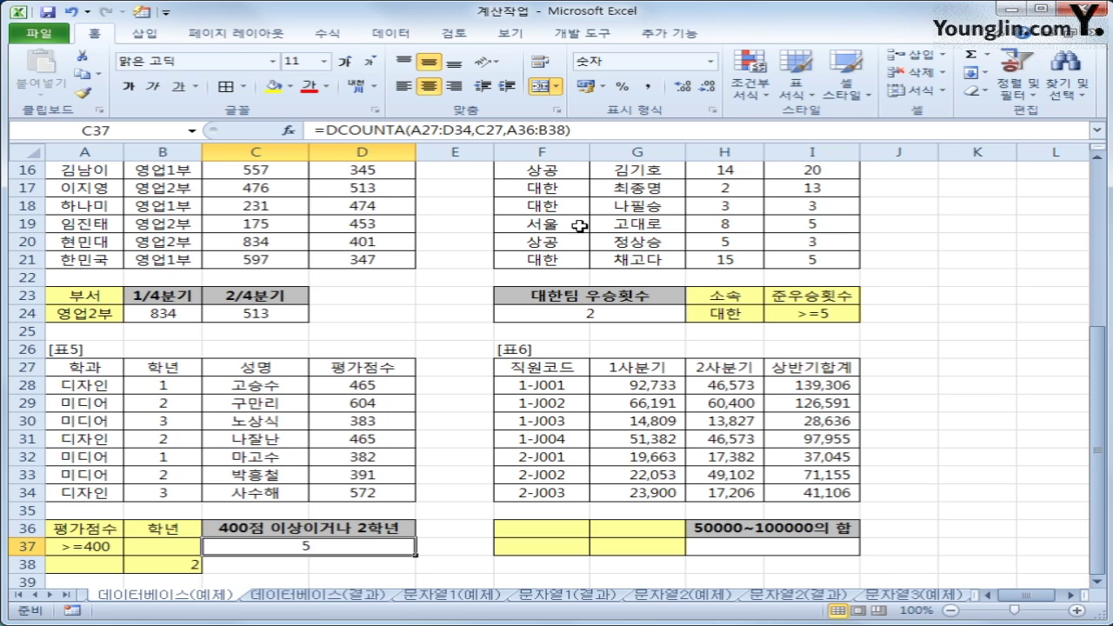
Append &"명" to the DCOUNTA formula in C37.
left_click(627, 132)
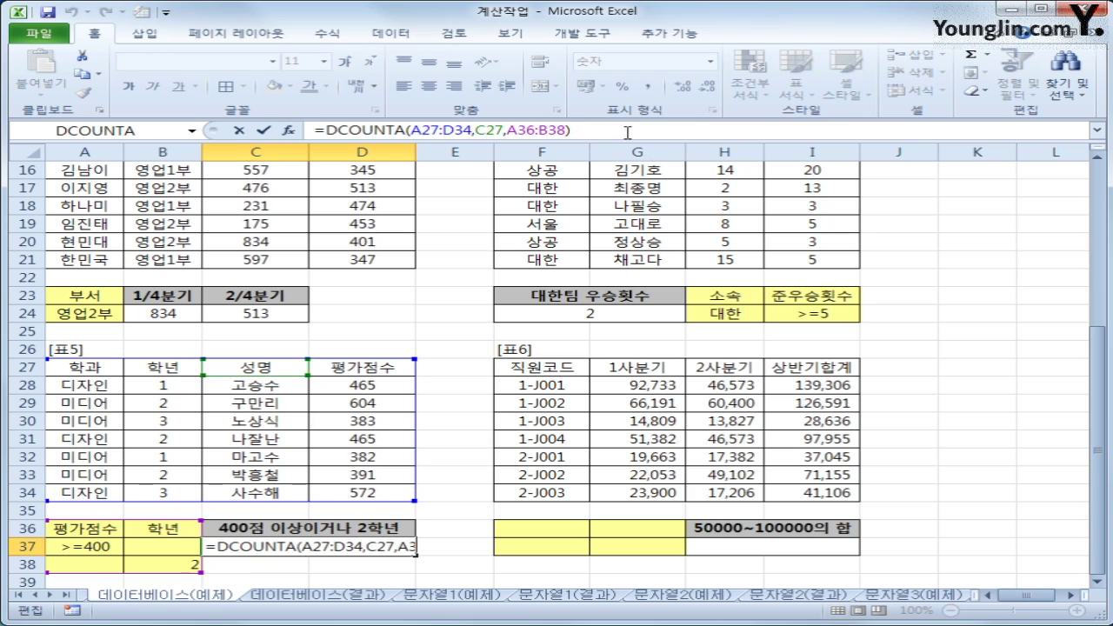
type("&")
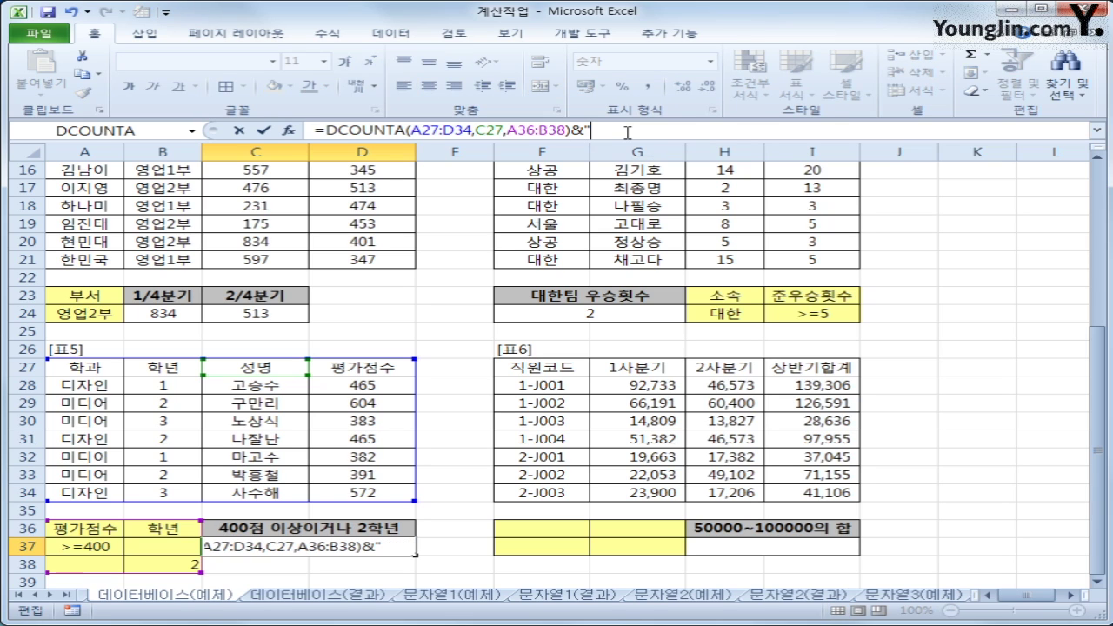
type("\"명\"")
key("Return")
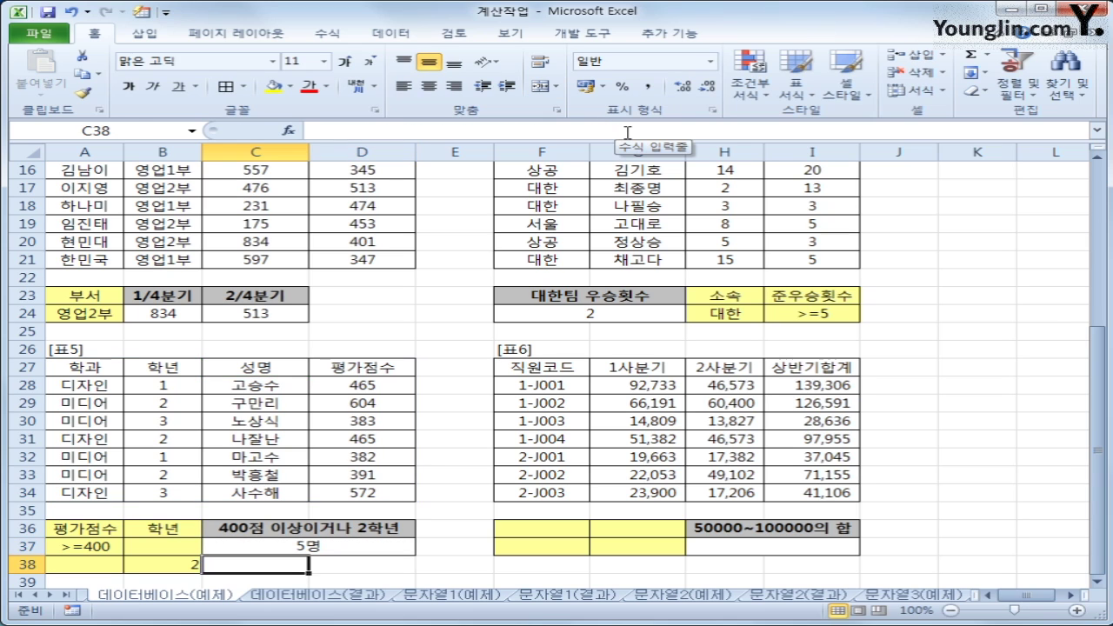
Enter the 표6 criterion header 상반기합계 in F36, matching I27, with the condition >=50000 in F37.
left_click(532, 525)
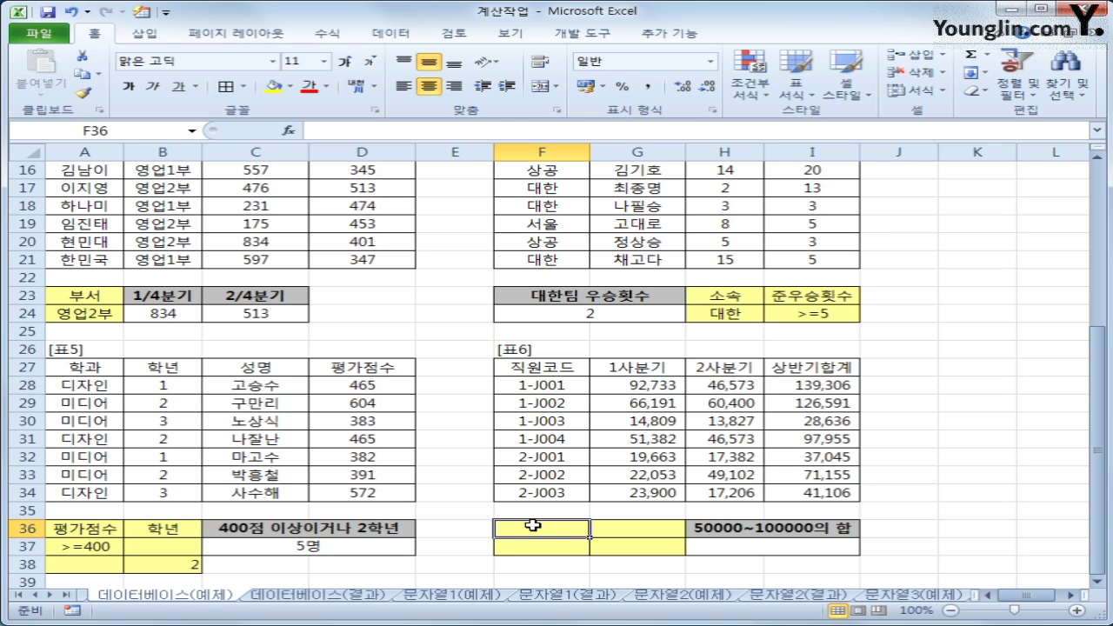
type("상반기")
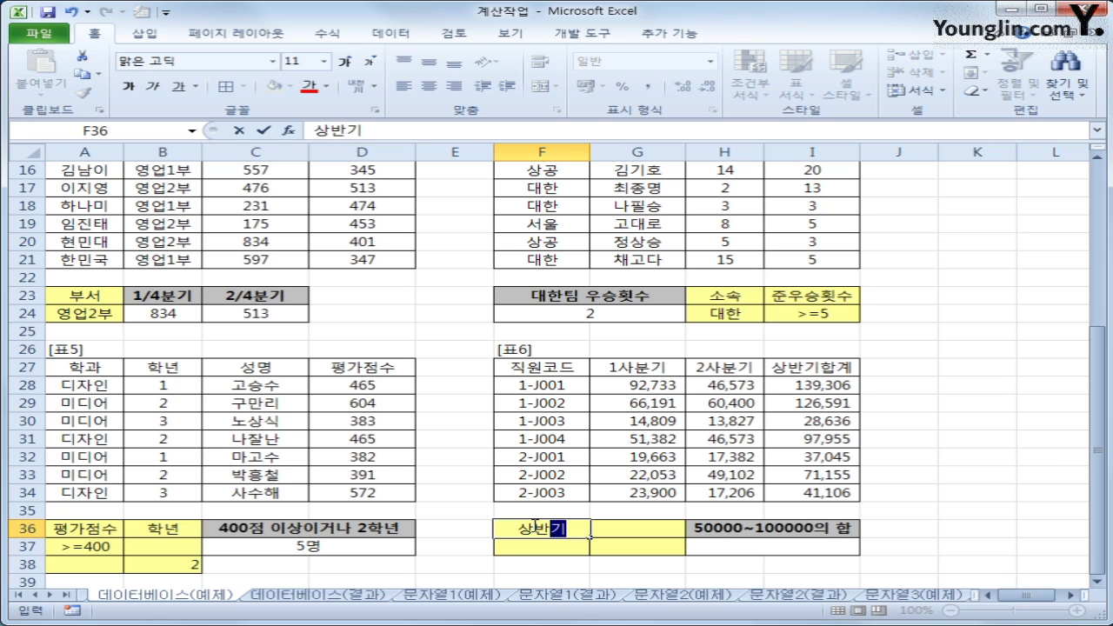
type("합ㄱㅖ")
key("Return")
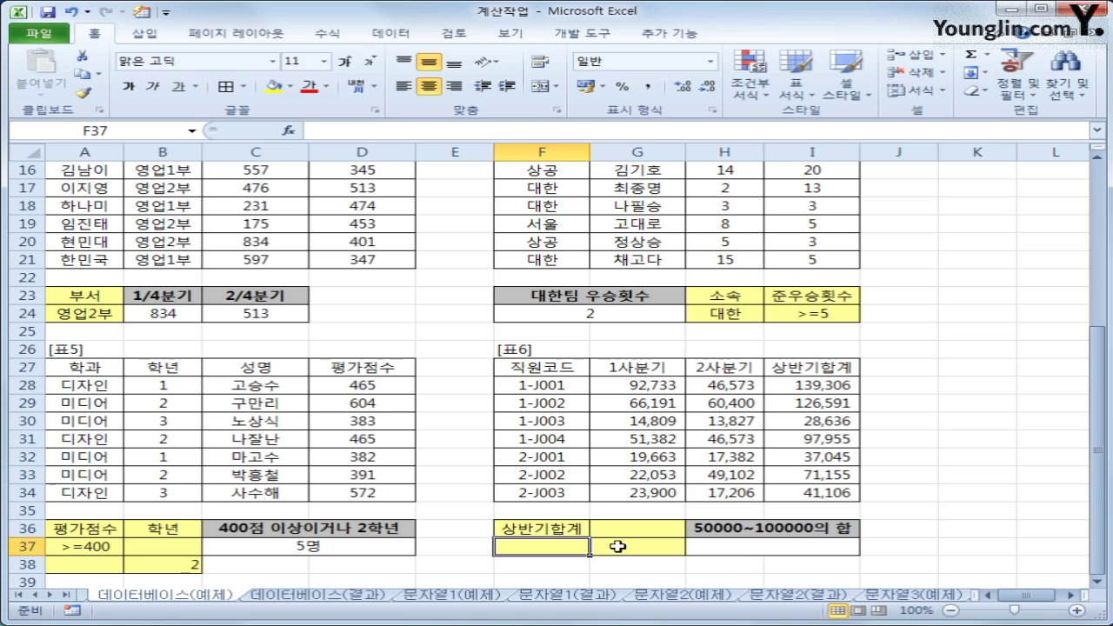
left_click(555, 530)
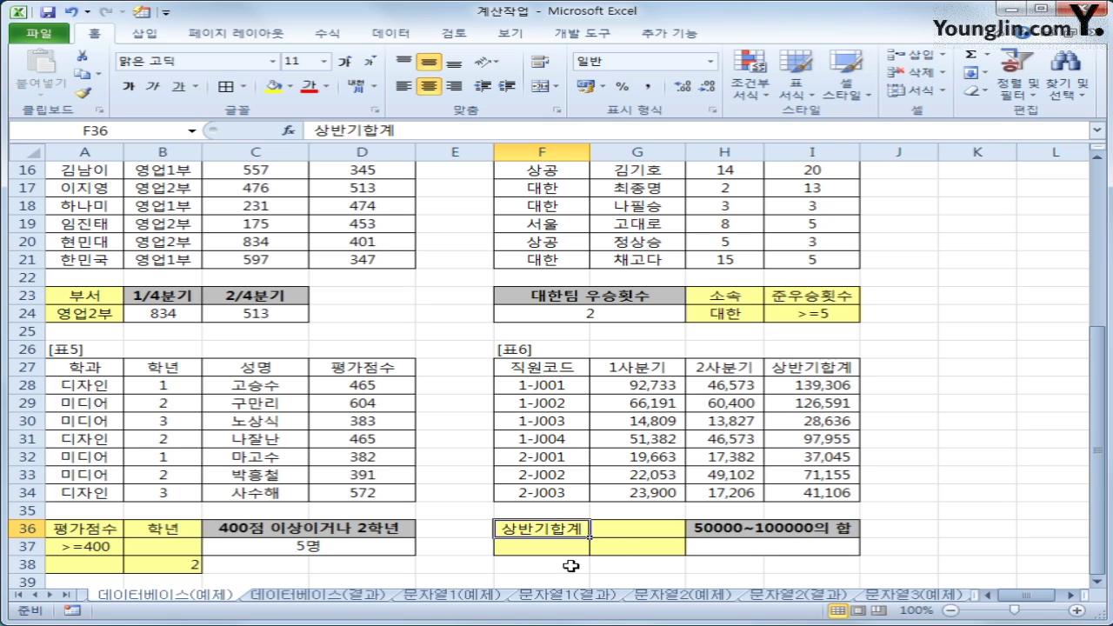
left_click(836, 372)
left_click(555, 531)
left_click(802, 368)
left_click(528, 548)
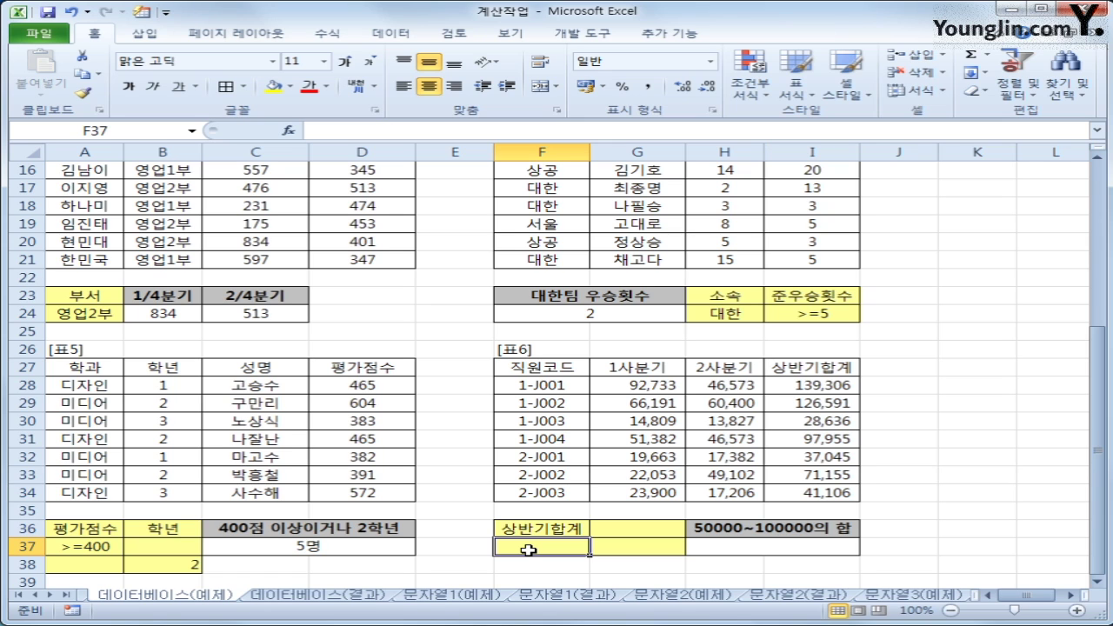
type(">=50000")
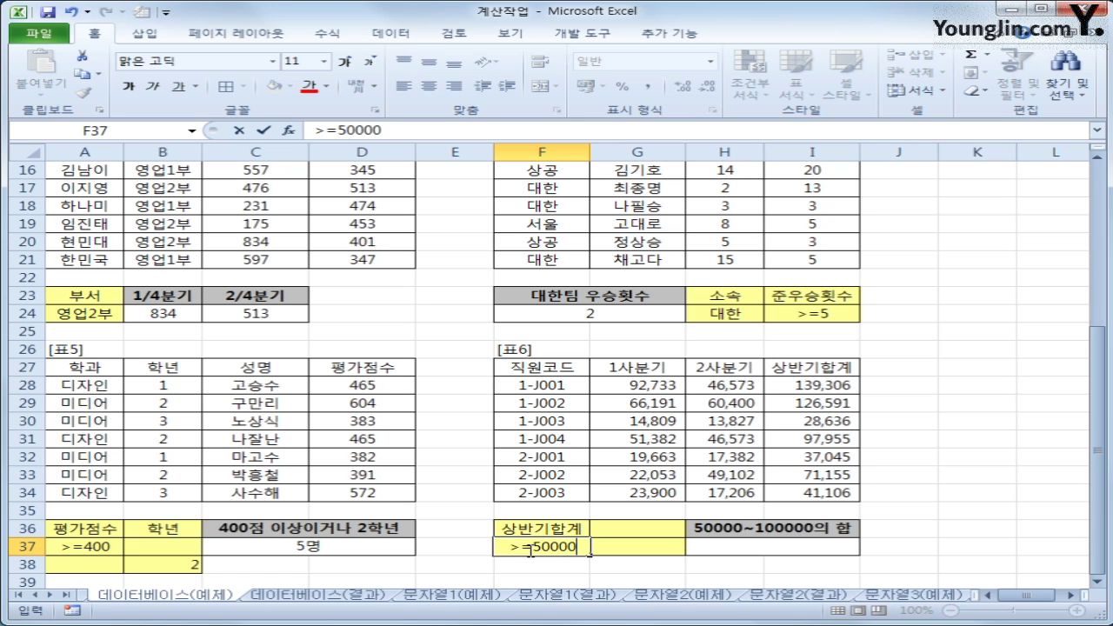
key("Return")
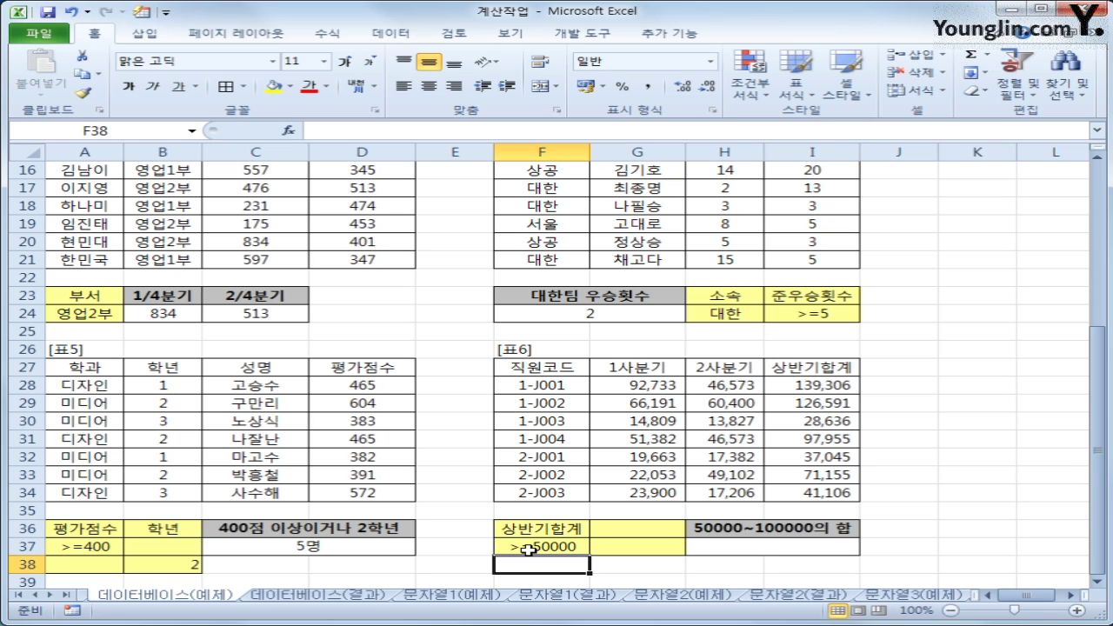
Add the second AND criterion beside it: header 상반기합계 in G36 and condition <=100000 in G37.
left_click(607, 528)
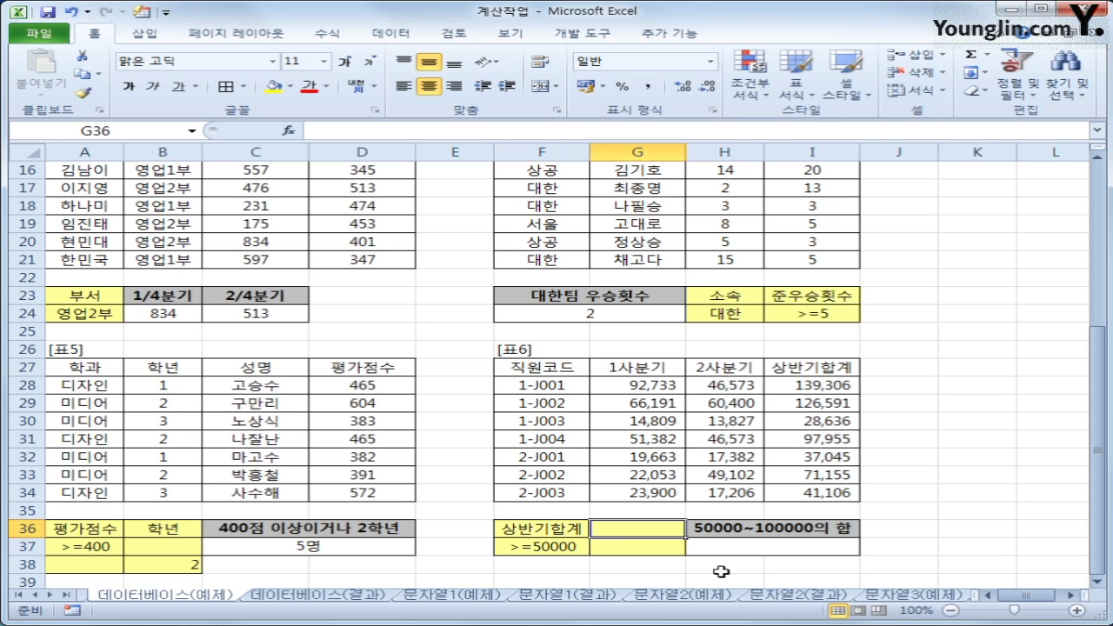
type("상반기합계")
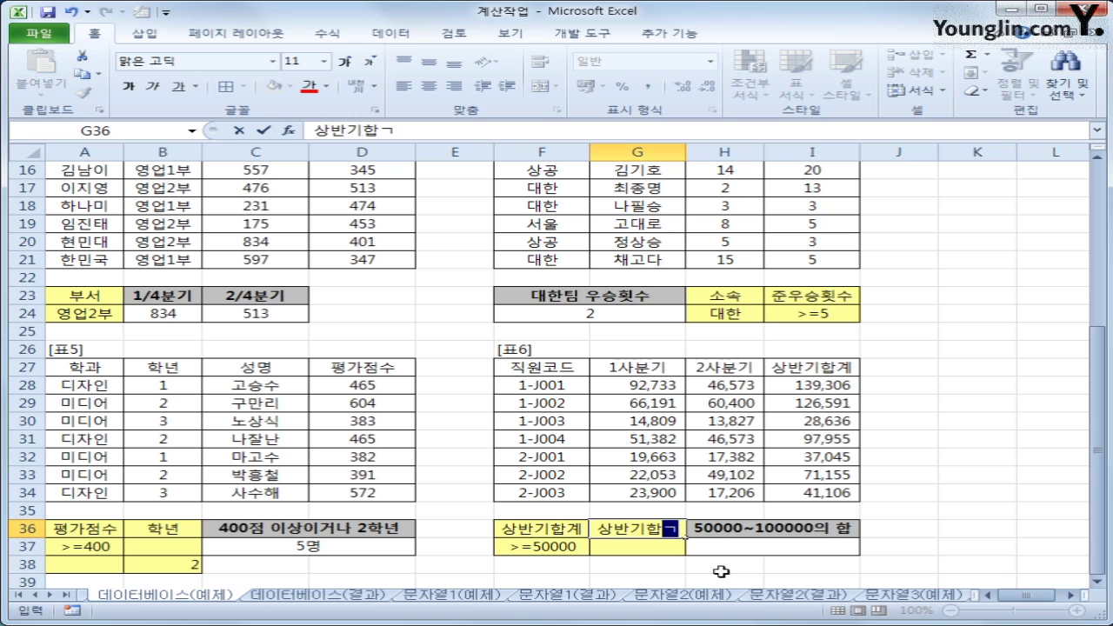
key("Return")
type("<=1")
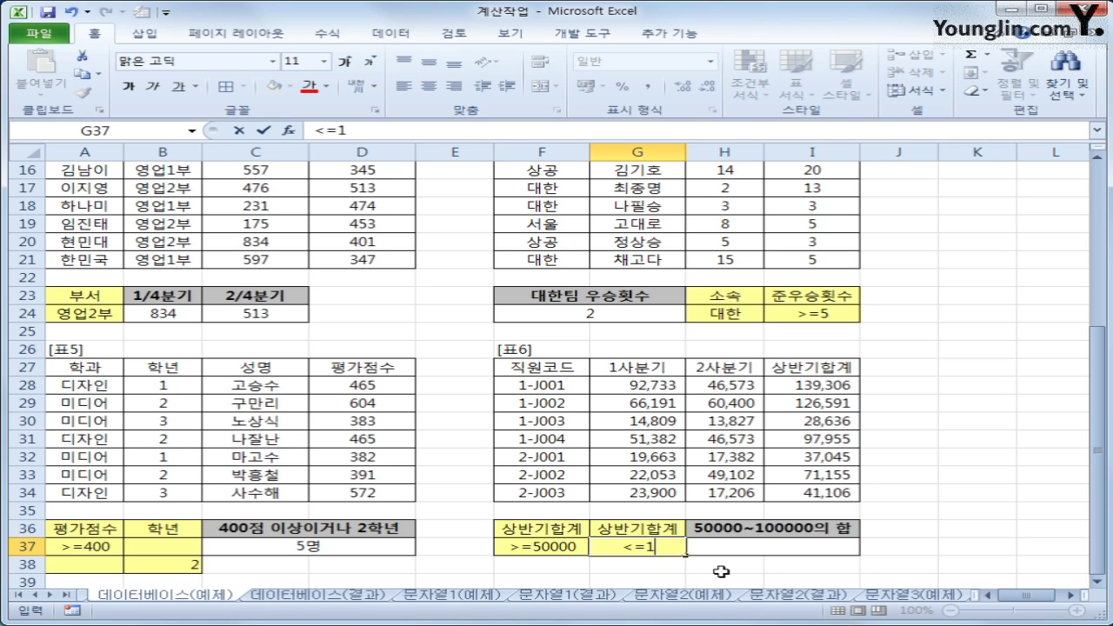
type("00000")
key("Return")
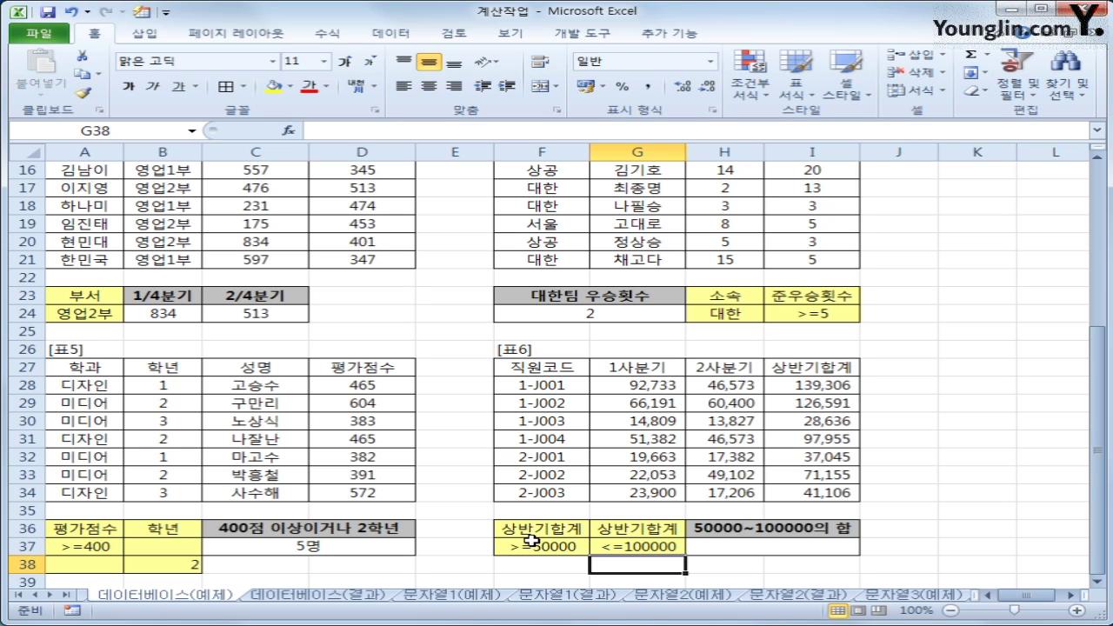
left_click_drag(535, 531, 649, 555)
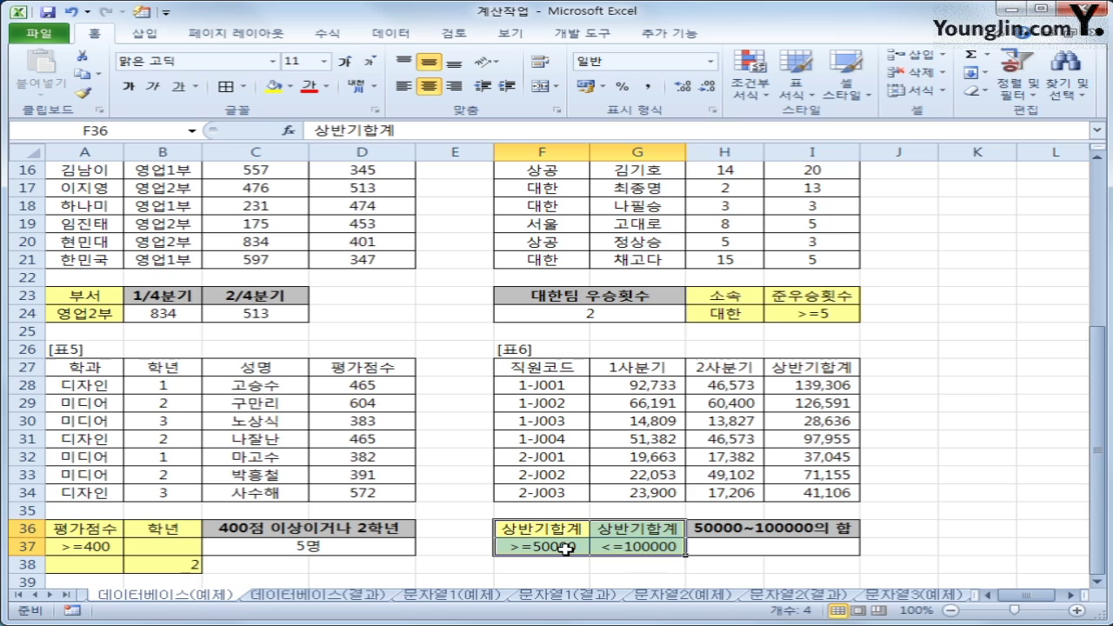
left_click_drag(565, 548, 642, 546)
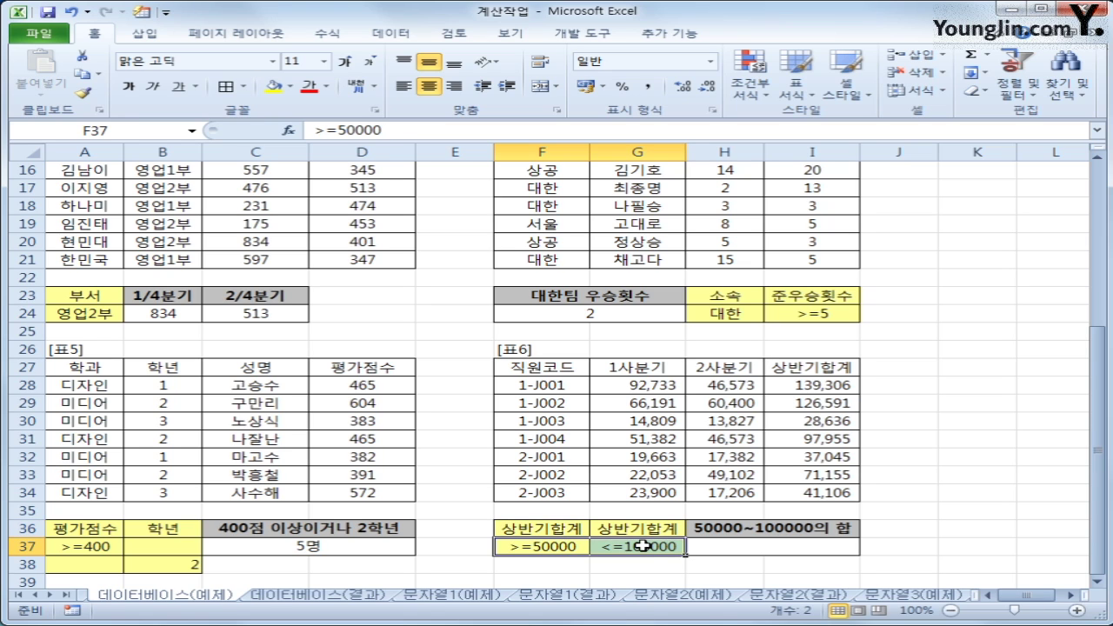
Insert the DSUM database function in H37 with F27:I34 as its database range.
left_click(730, 547)
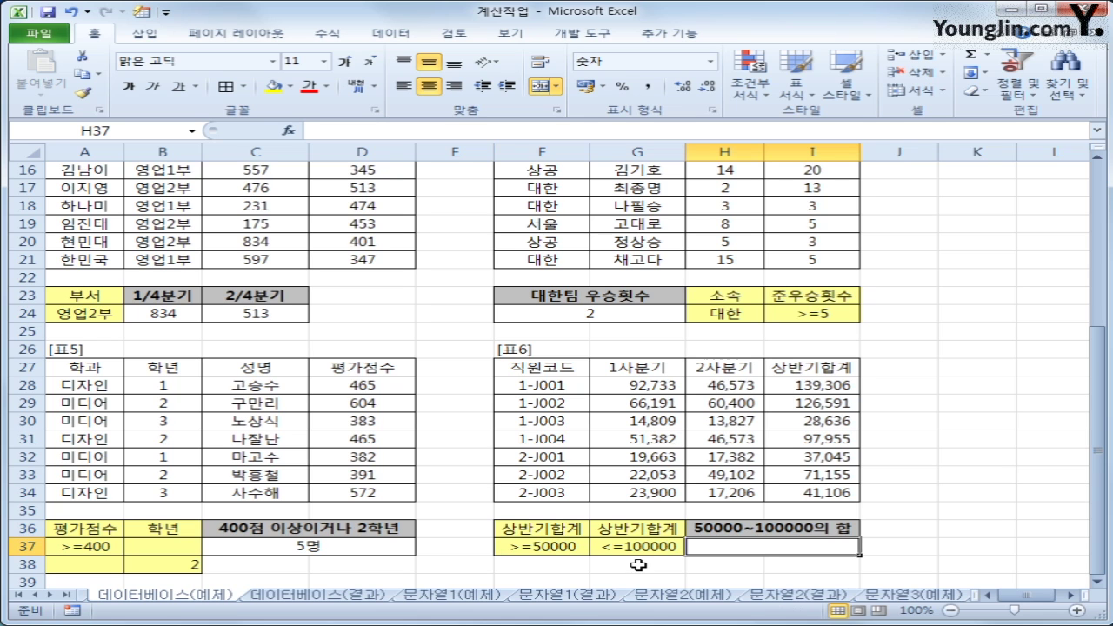
left_click(287, 130)
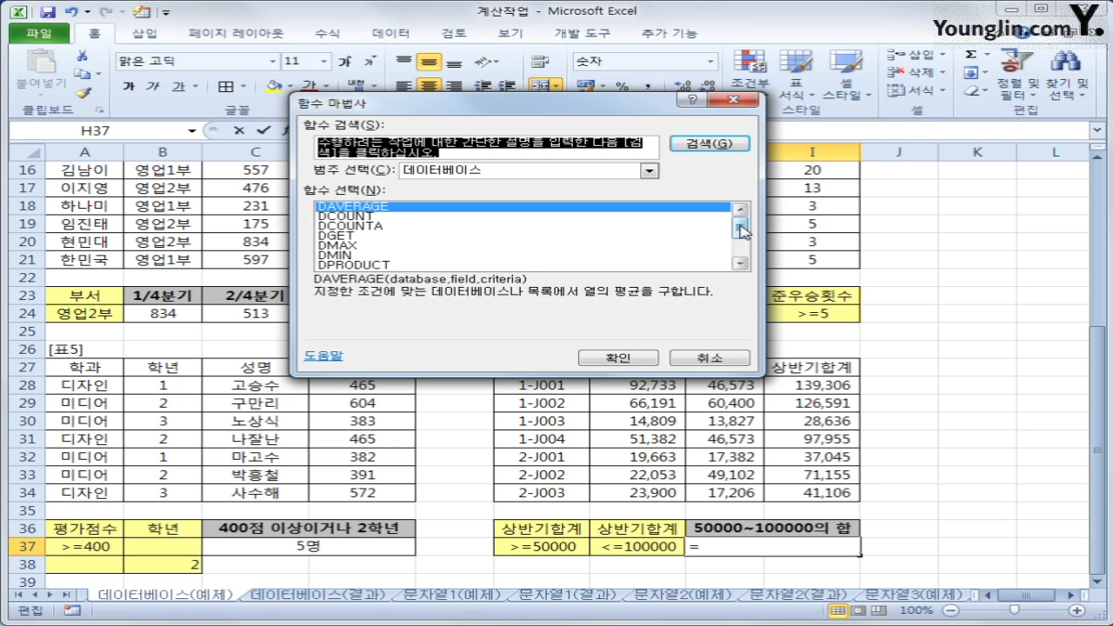
left_click_drag(741, 228, 740, 244)
left_click(471, 246)
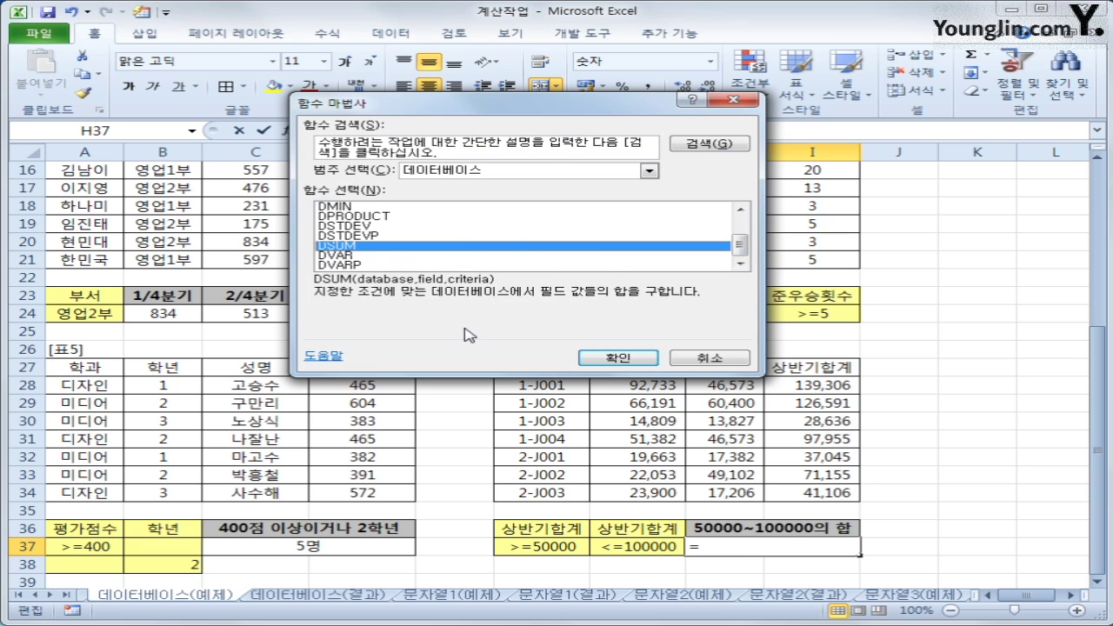
left_click(631, 359)
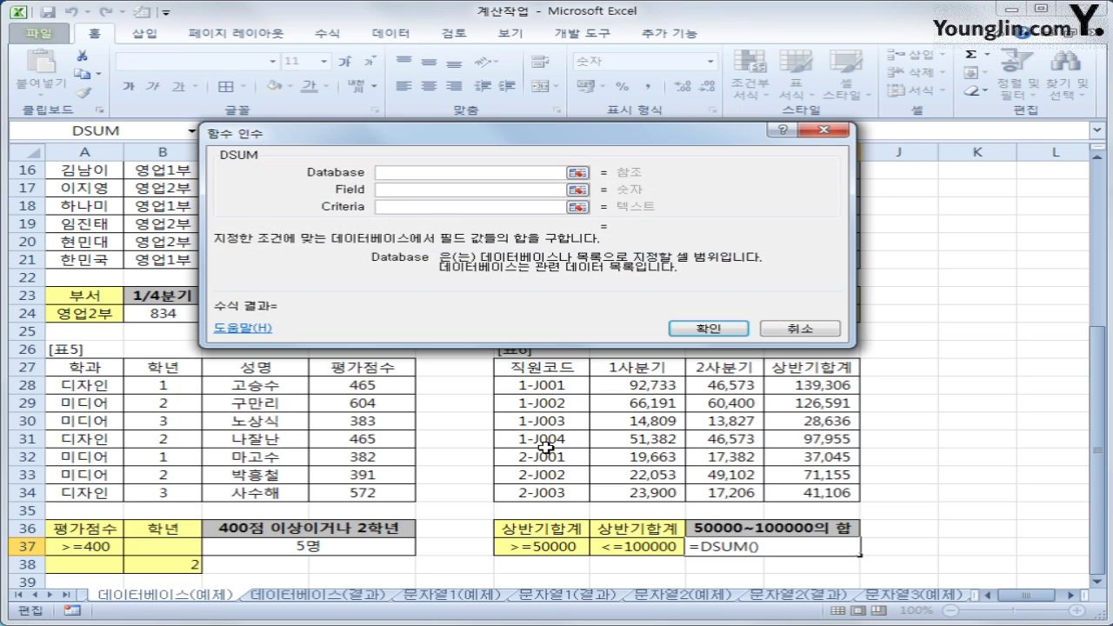
left_click_drag(553, 368, 783, 494)
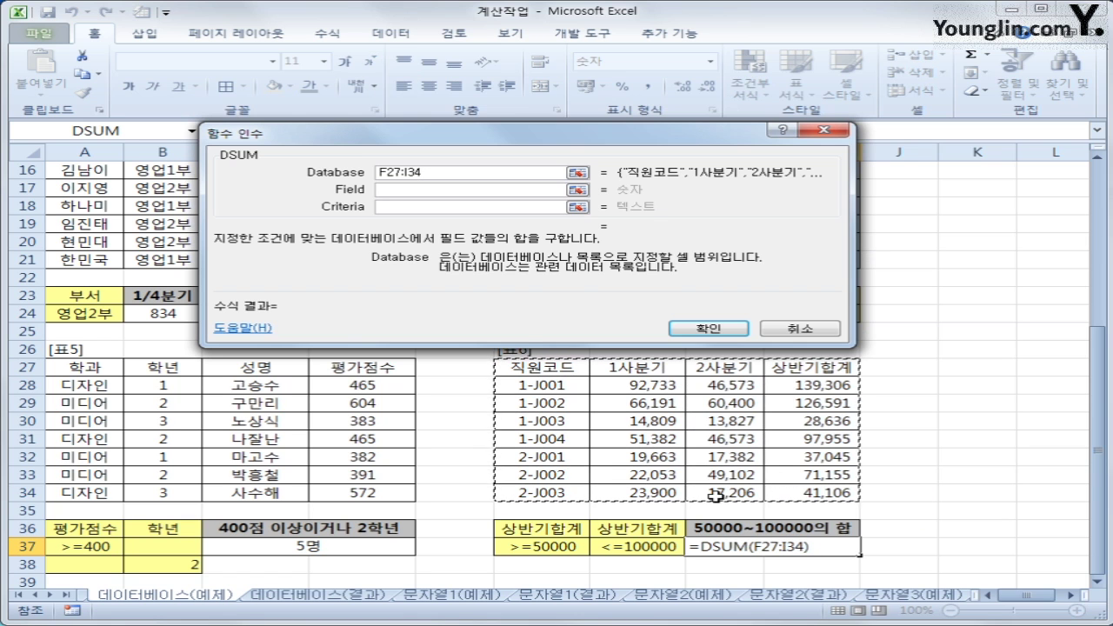
Use I27 as the DSUM field and F36:G37 as the criteria, and complete the H37 formula.
left_click(417, 189)
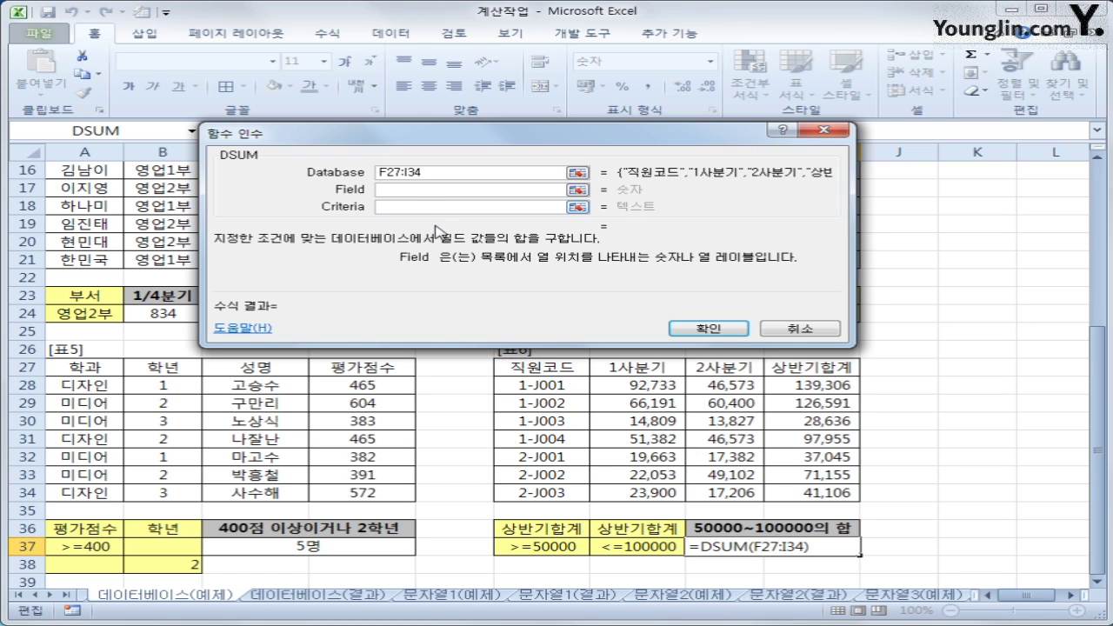
left_click(789, 372)
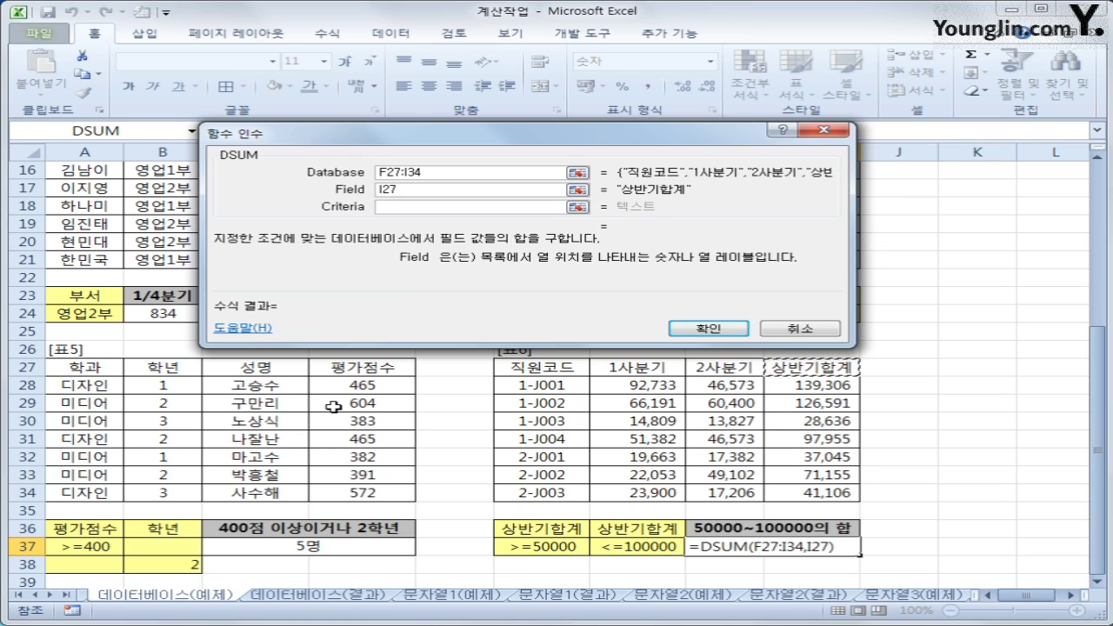
left_click(447, 207)
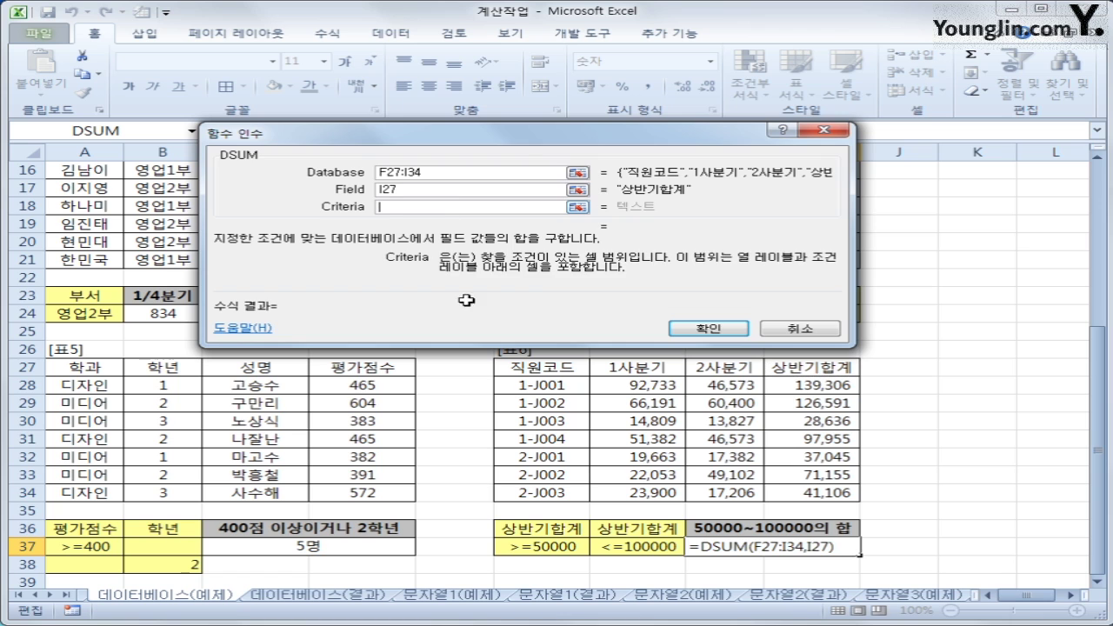
left_click_drag(548, 527, 620, 548)
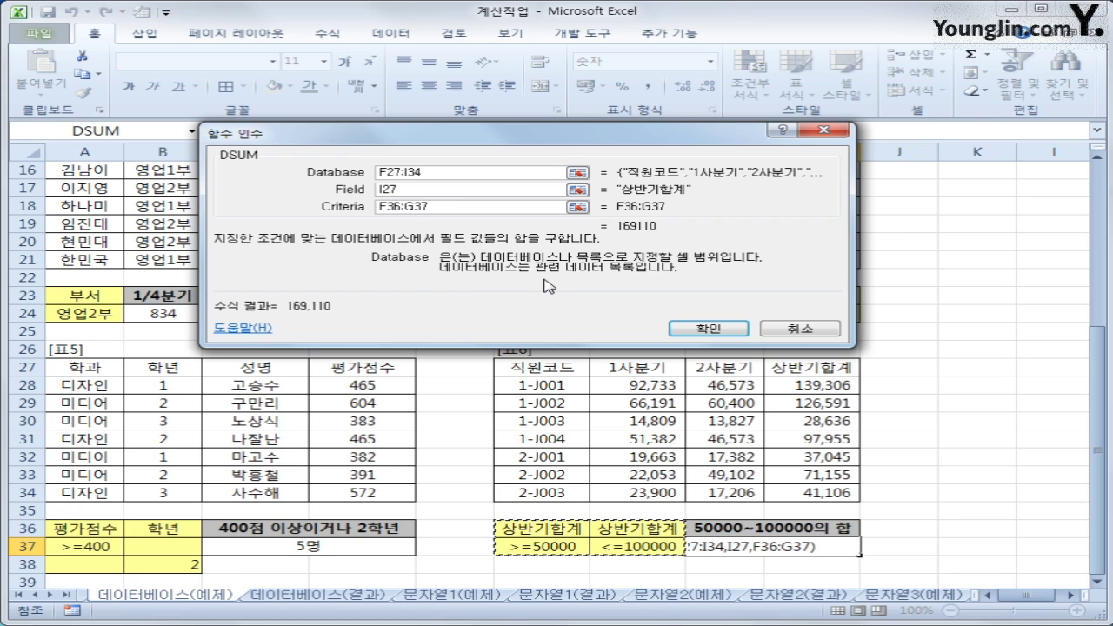
left_click(703, 328)
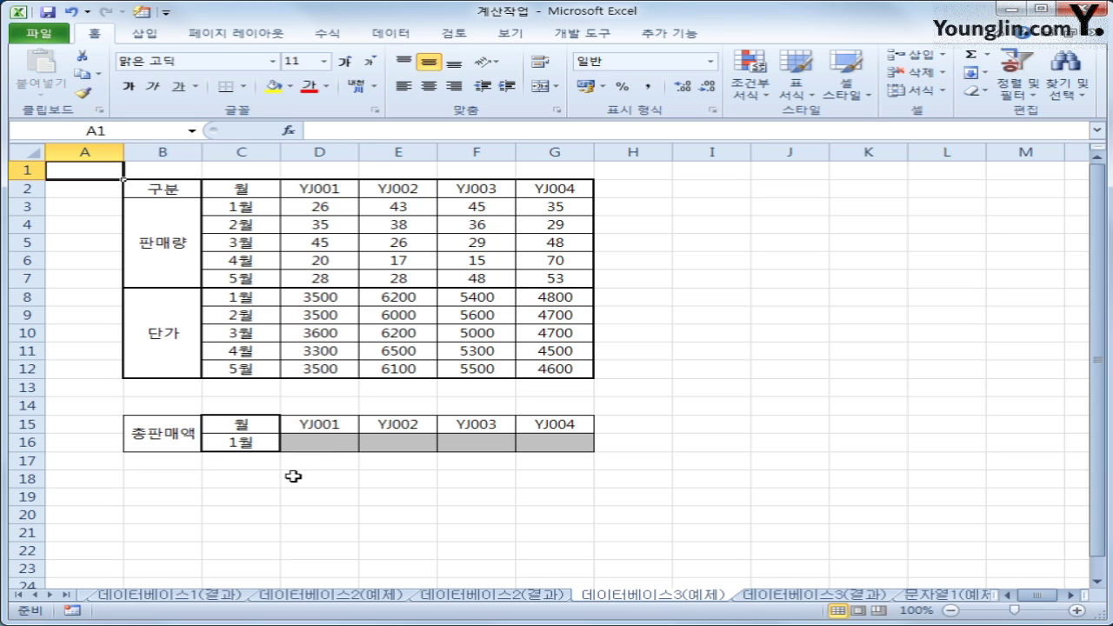
Insert the DPRODUCT database function in D16, the 총판매액 cell for YJ001.
left_click(317, 443)
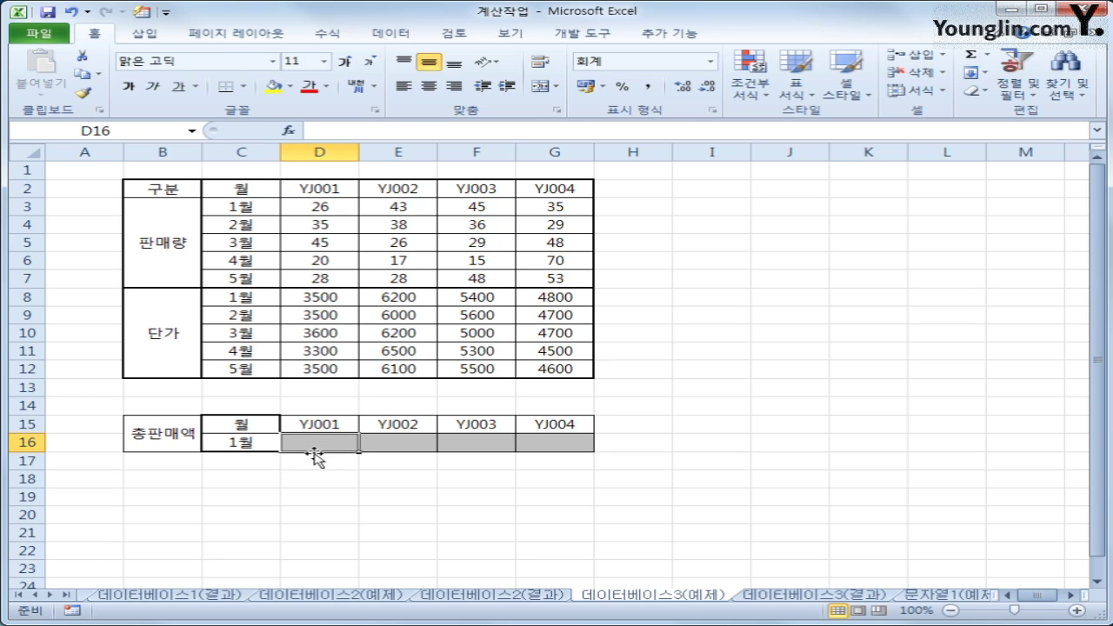
left_click(313, 206)
left_click(332, 300)
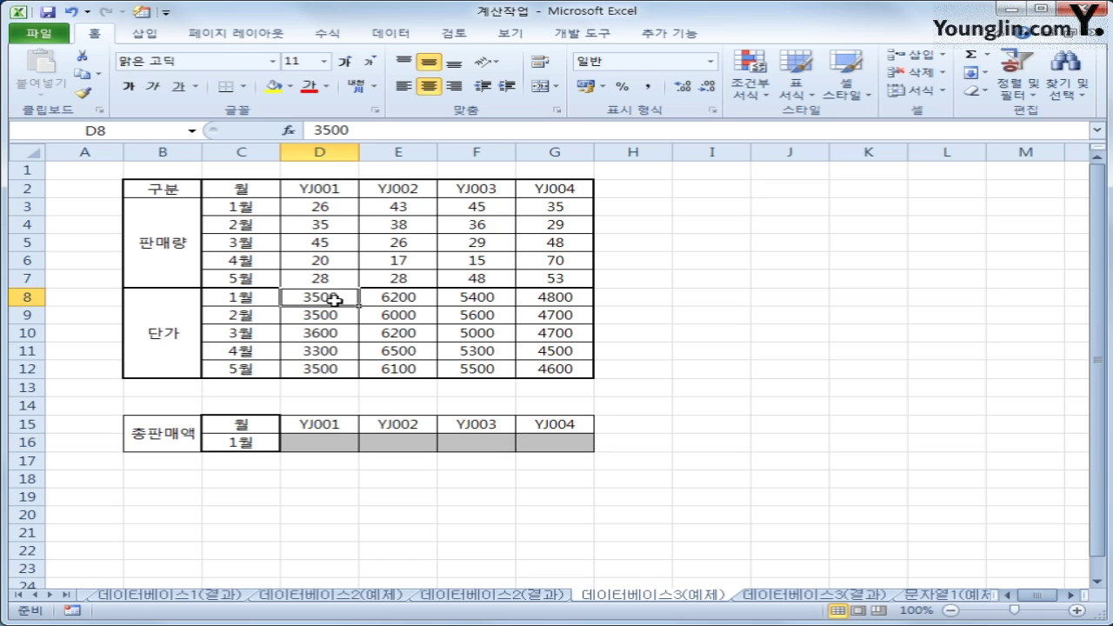
left_click(321, 442)
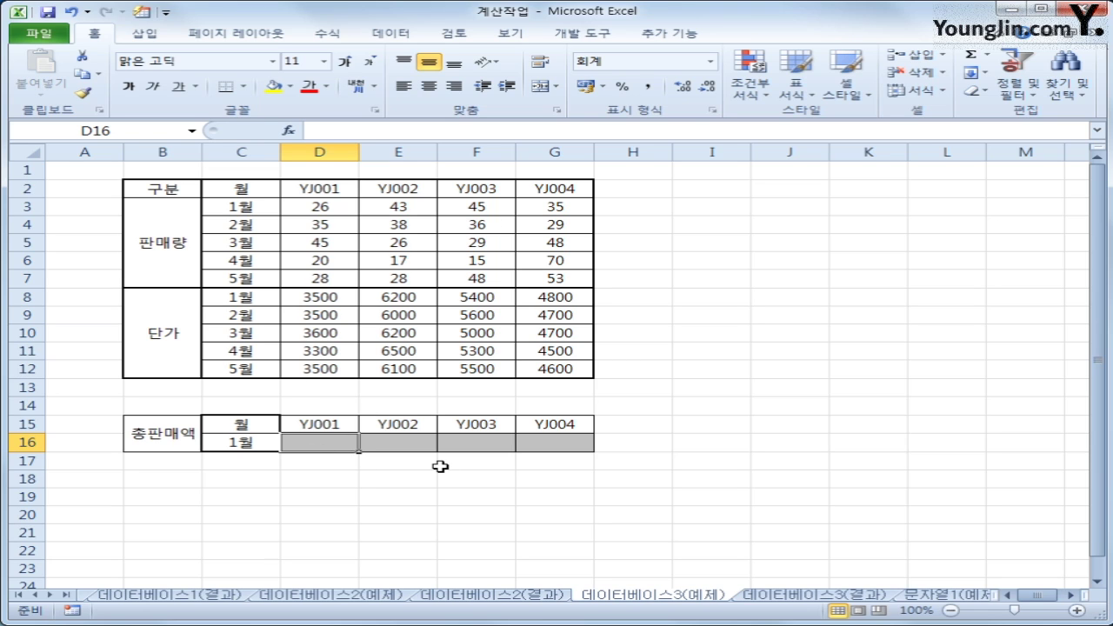
left_click(288, 129)
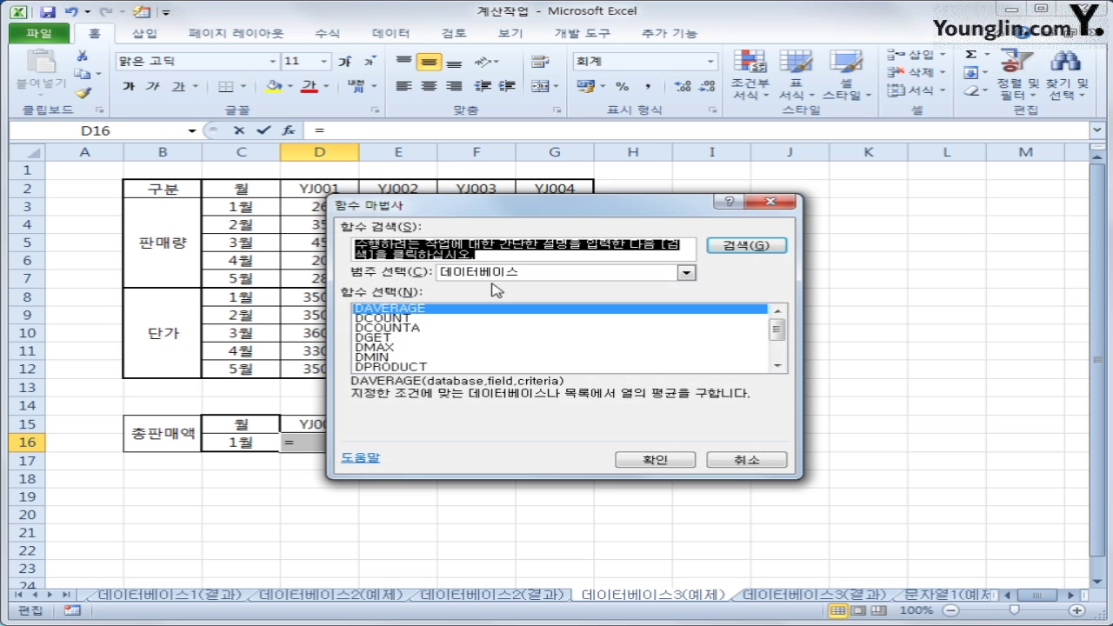
left_click(467, 367)
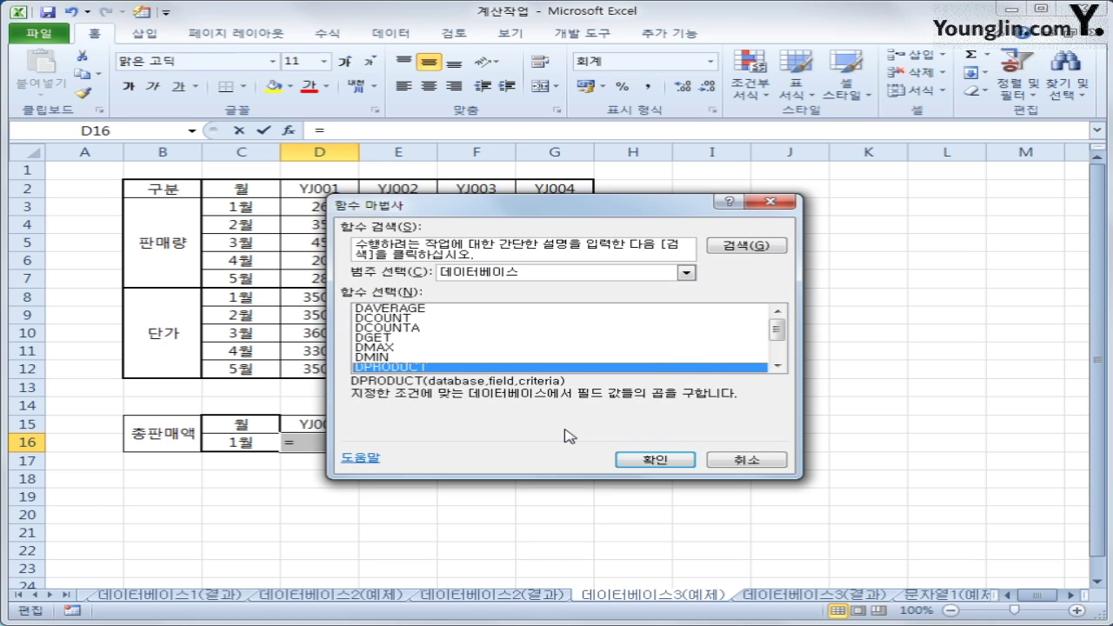
left_click(652, 461)
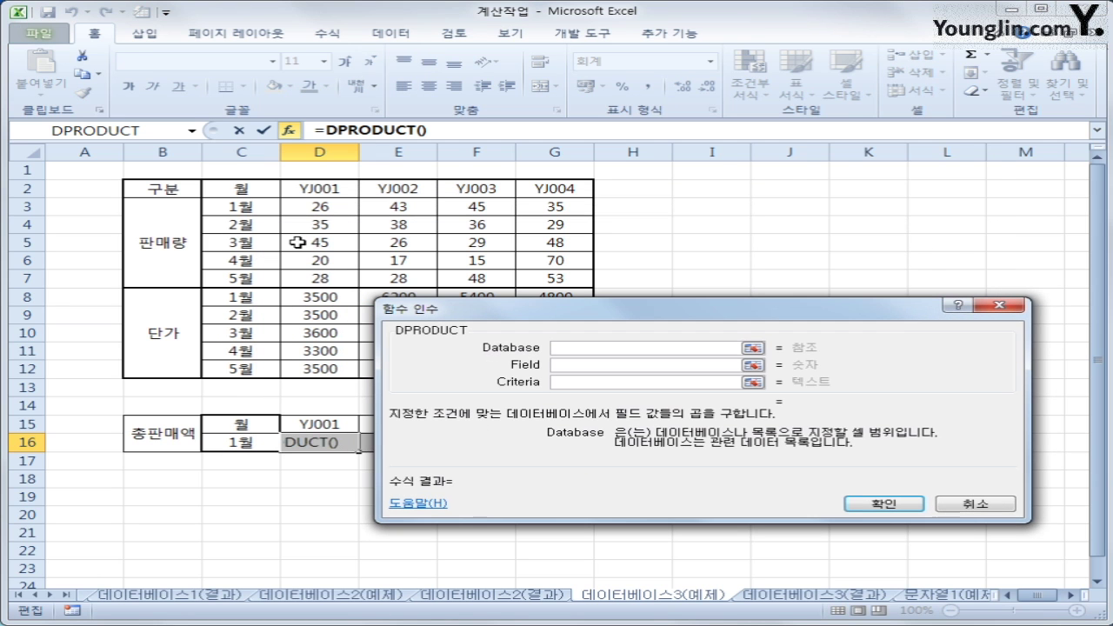
Set the DPRODUCT database to the absolute range $C$2:$G$12 and the field to the relative reference D2.
left_click_drag(252, 191, 542, 372)
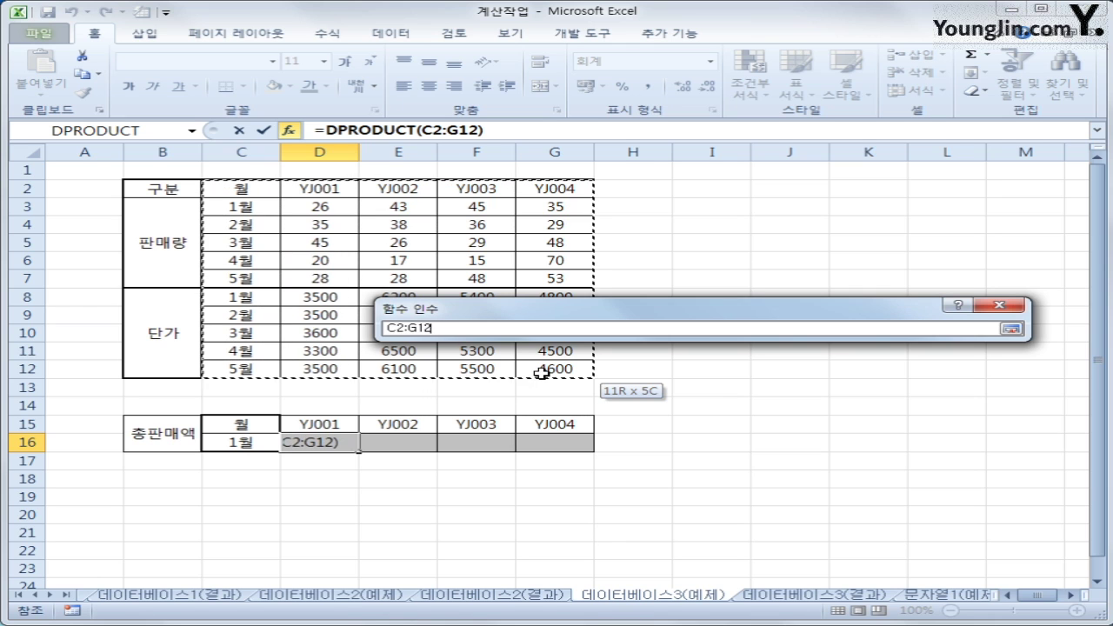
left_click_drag(542, 373, 542, 372)
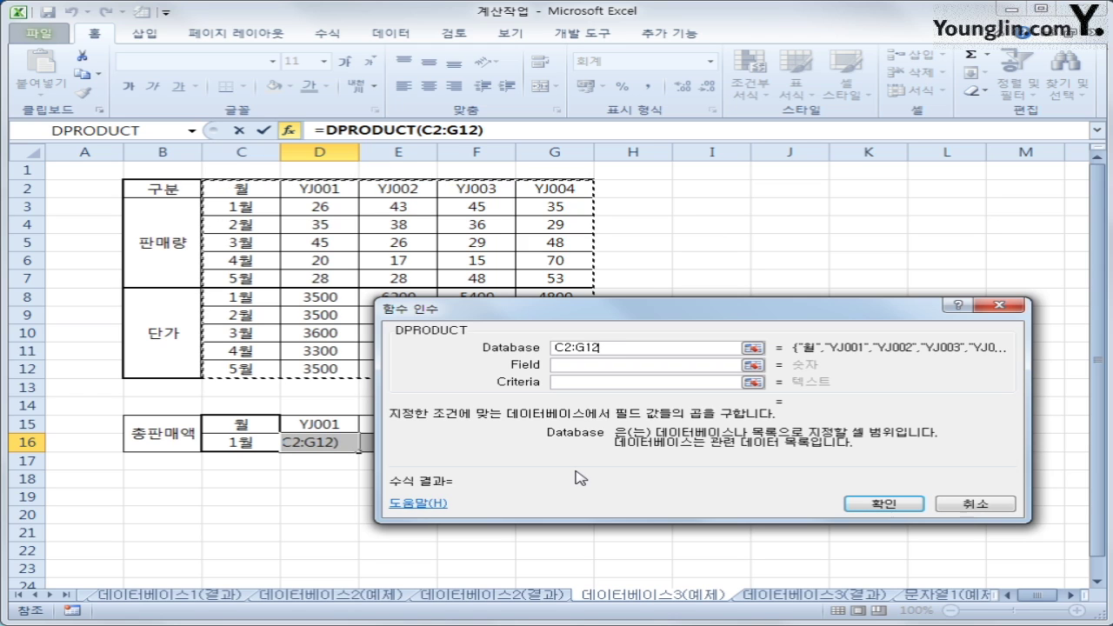
key("F4")
left_click(607, 366)
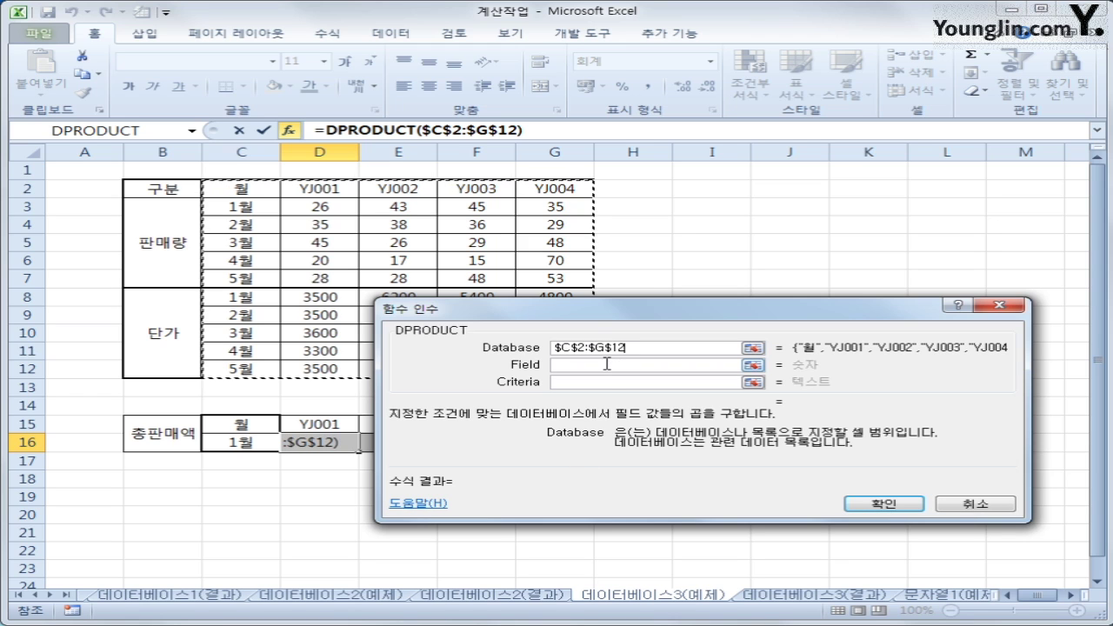
left_click(307, 188)
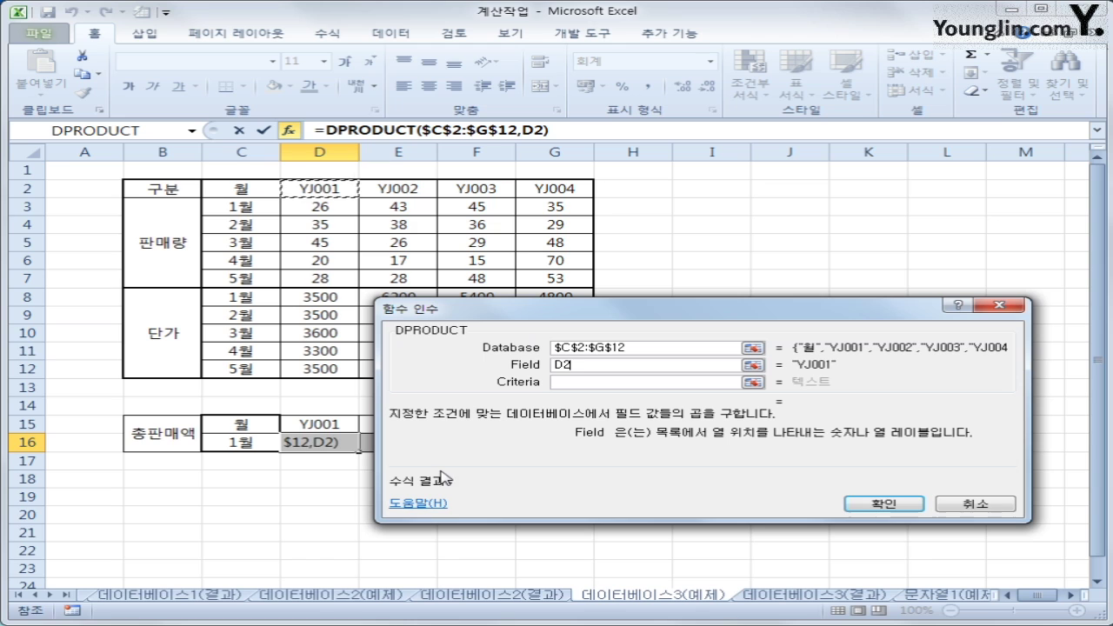
left_click(321, 424)
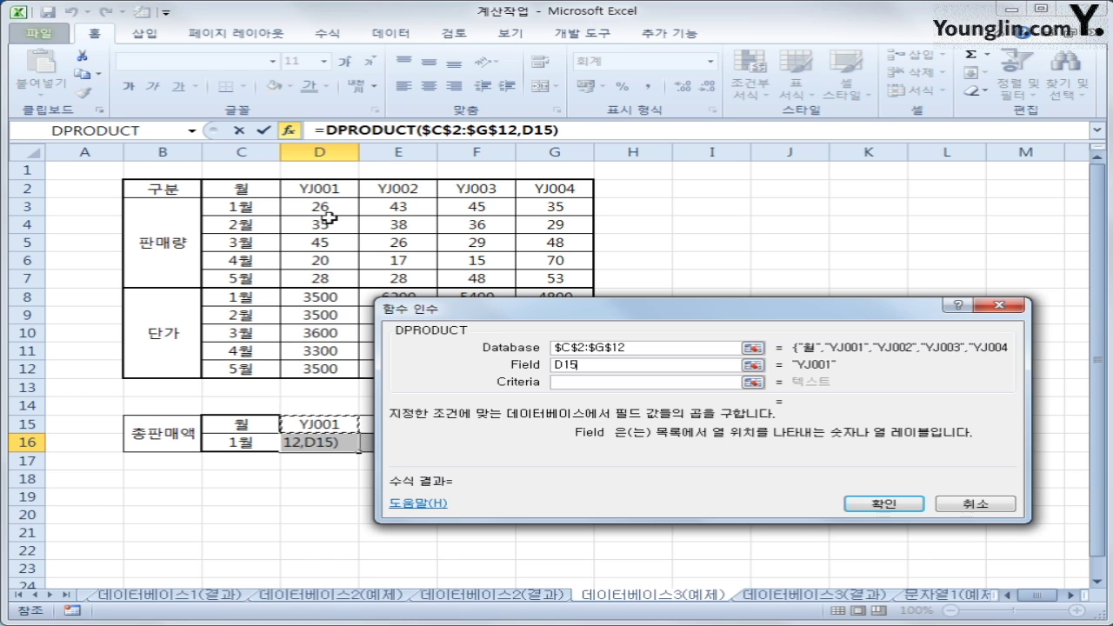
left_click(329, 188)
Use the absolute range $C$15:$C$16 as the DPRODUCT criteria and complete the D16 formula.
left_click(565, 381)
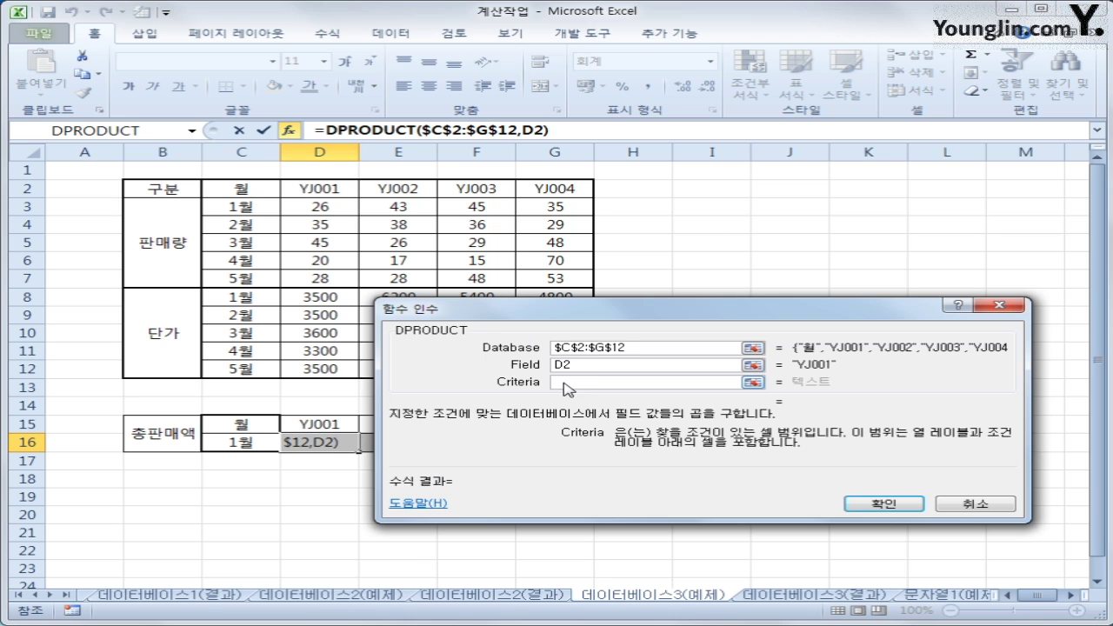
left_click_drag(263, 428, 261, 439)
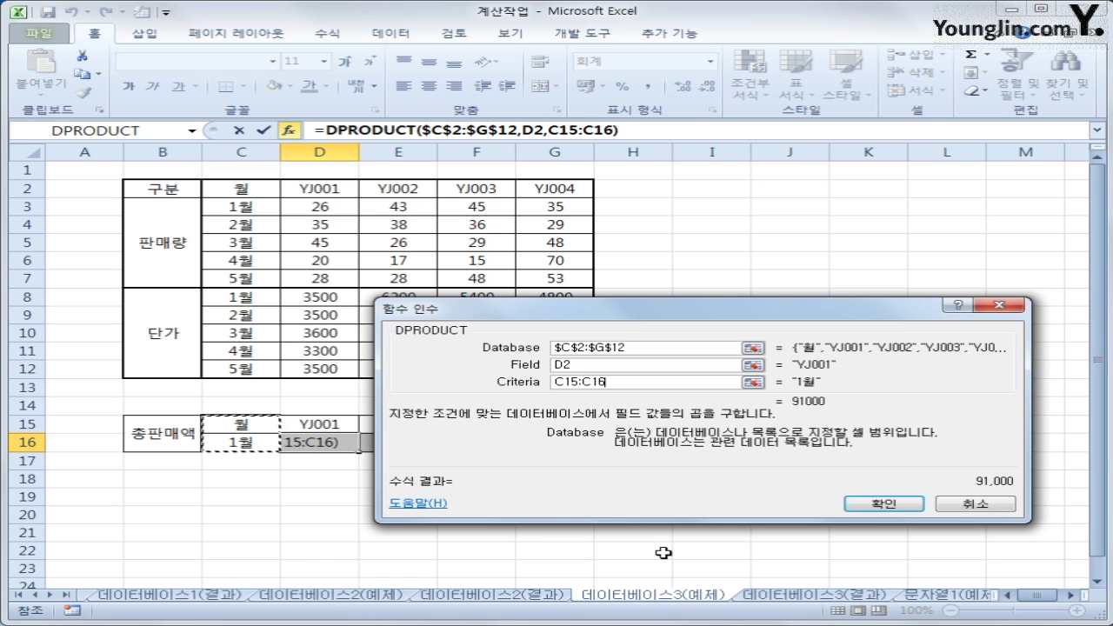
key("F4")
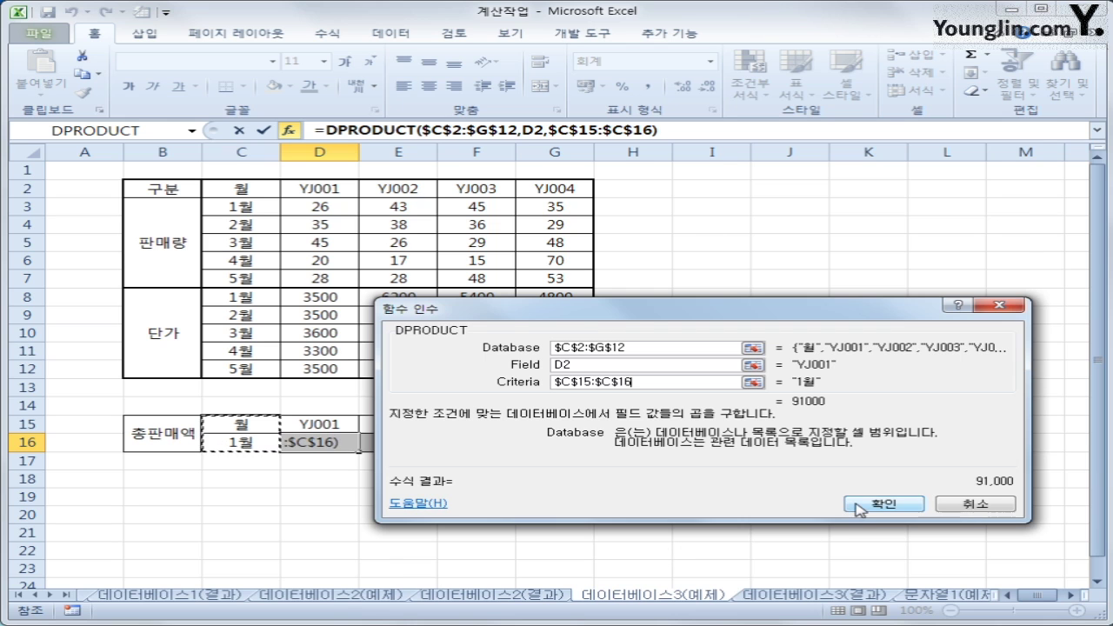
left_click(861, 506)
Fill the D16 formula across through G16 and review the copied formulas in the 총판매액 row.
left_click_drag(358, 453, 578, 452)
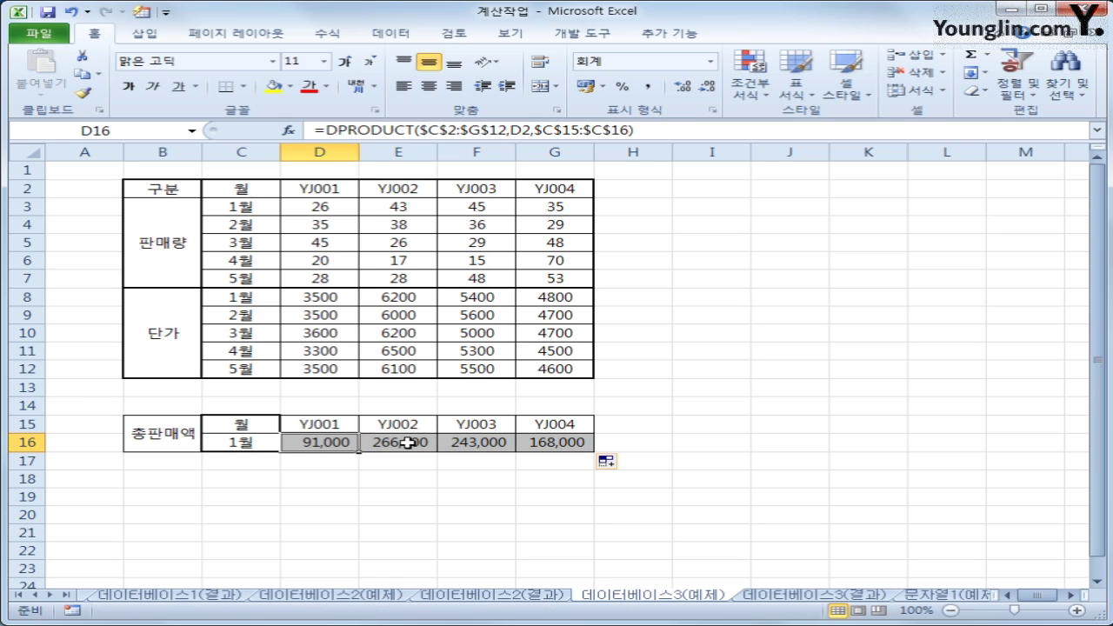
key("Tab")
key("Tab")
key("Tab")
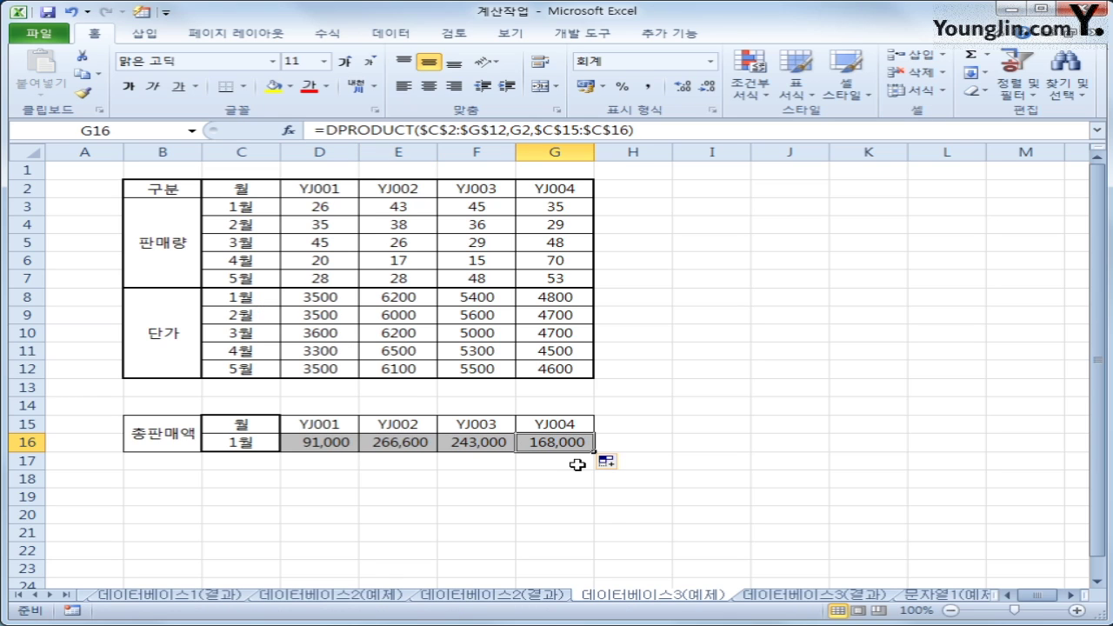
Compare the 총판매액 row on 데이터베이스3(예제) with the one on the 데이터베이스3(결과) sheet.
left_click(801, 596)
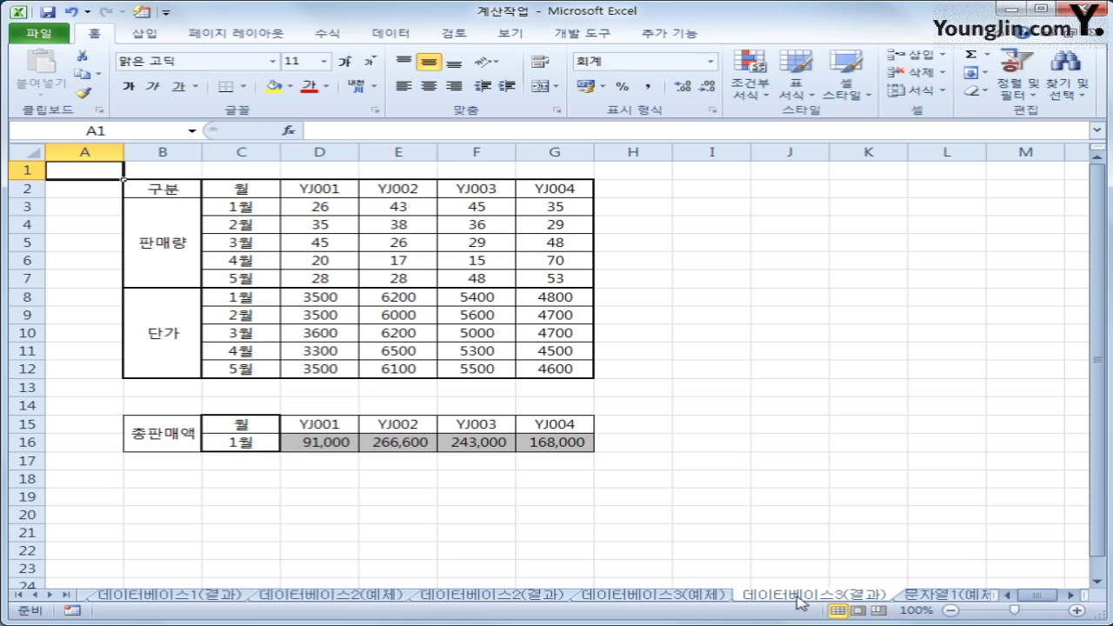
left_click(687, 596)
left_click(822, 597)
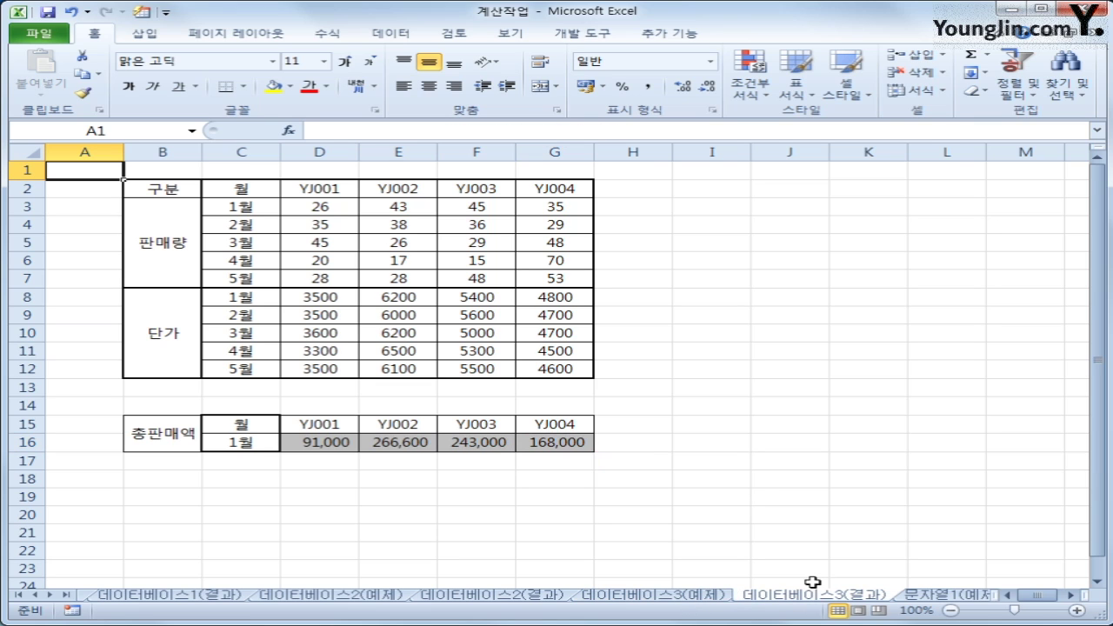